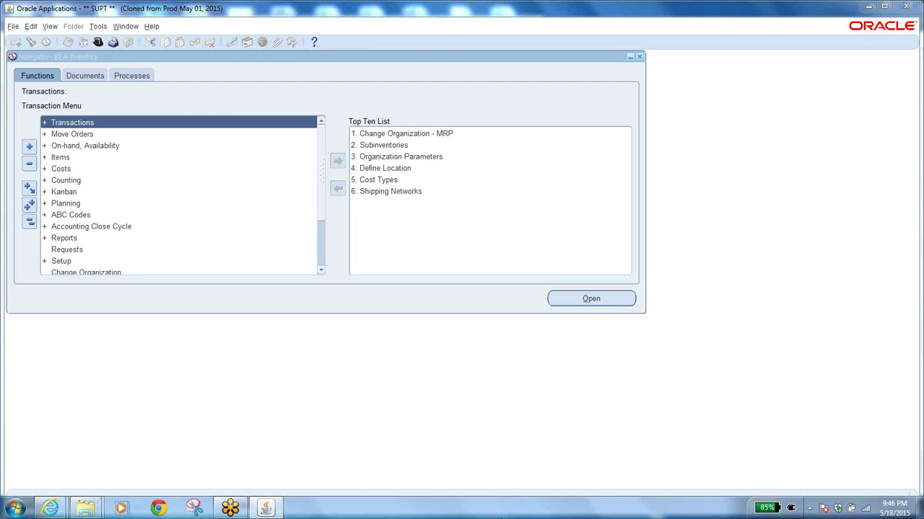
# Open the "classes trails" text file from the BA folder on the desktop and copy item number 80281134A71.
pyautogui.press('super+d')
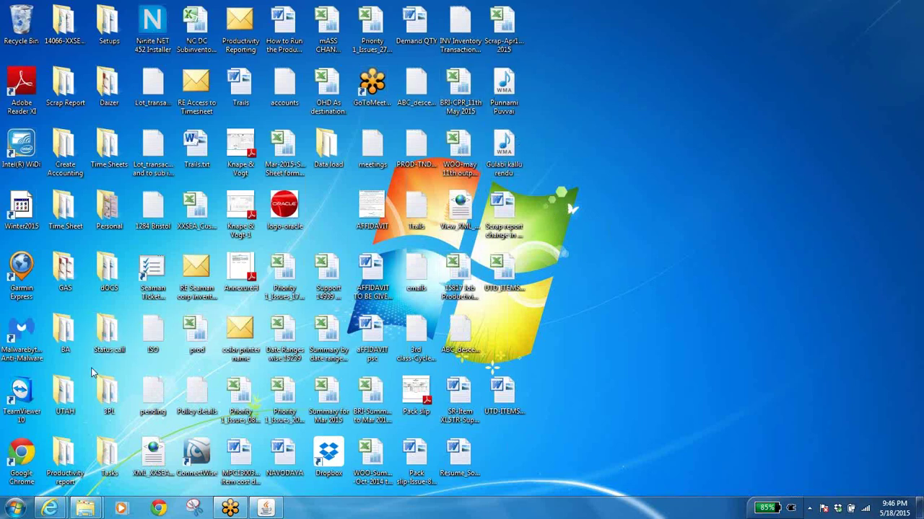
pyautogui.doubleClick(61, 345)
pyautogui.doubleClick(134, 75)
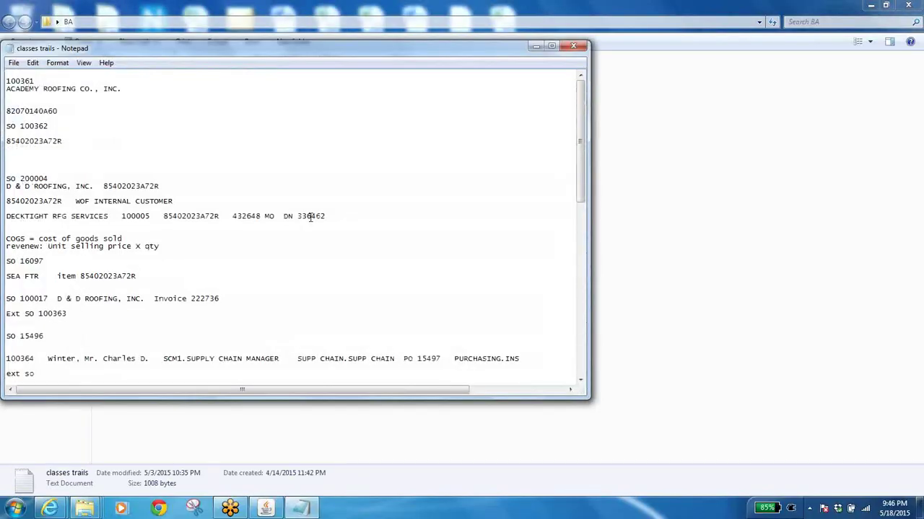
pyautogui.click(552, 46)
pyautogui.scroll(-8, 452, 227)
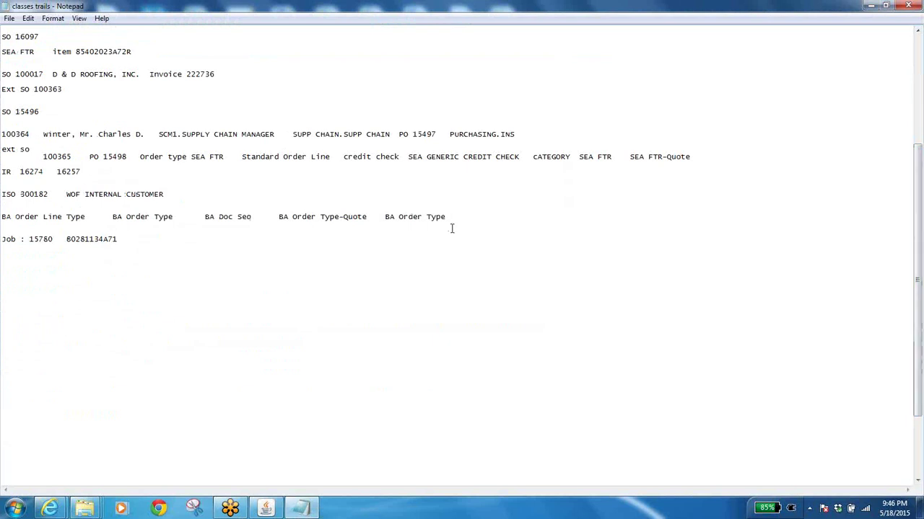
pyautogui.moveTo(66, 238); pyautogui.dragTo(138, 241)
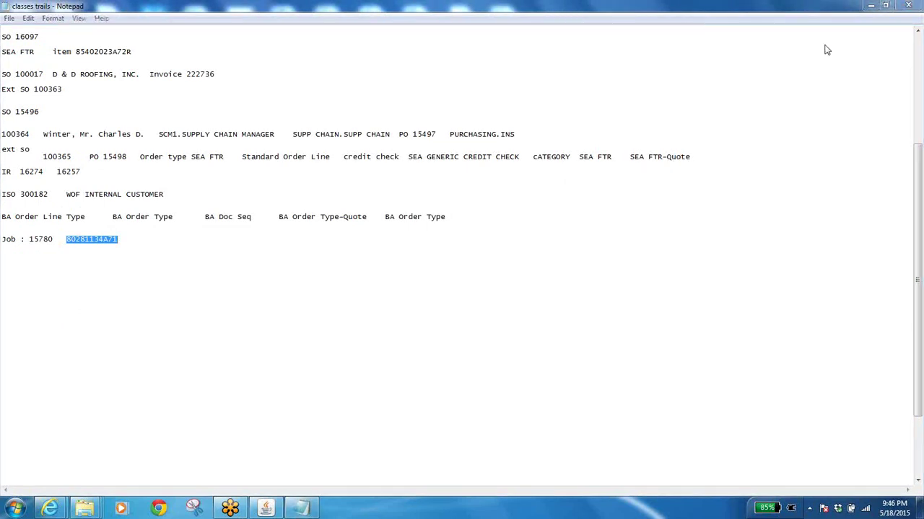
# Switch to Oracle Applications and open a Miscellaneous Transaction for the WOO (Wooster Discrete) organization.
pyautogui.click(266, 508)
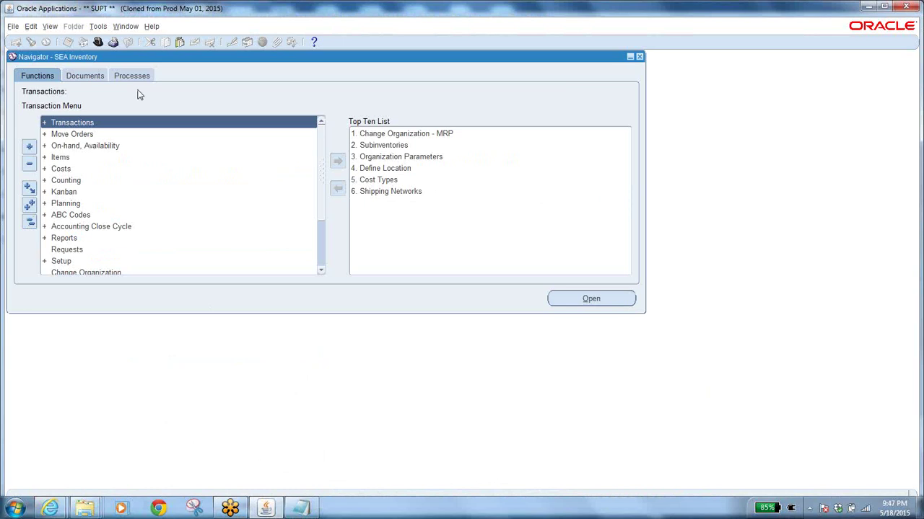
pyautogui.doubleClick(98, 122)
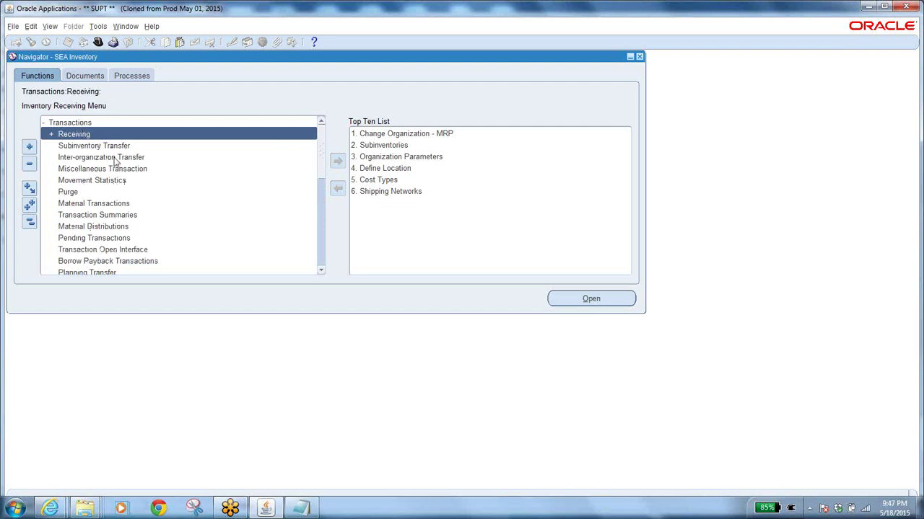
pyautogui.doubleClick(114, 169)
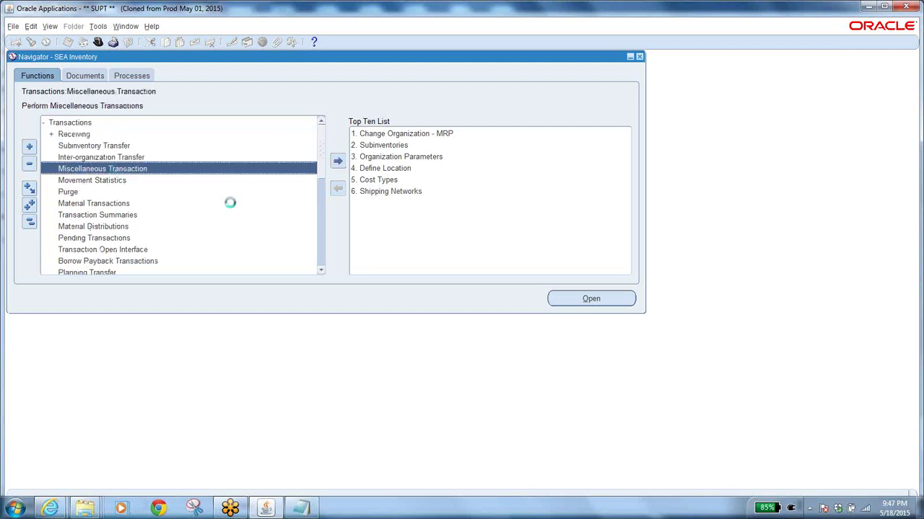
pyautogui.moveTo(142, 99); pyautogui.dragTo(343, 121)
pyautogui.click(313, 301)
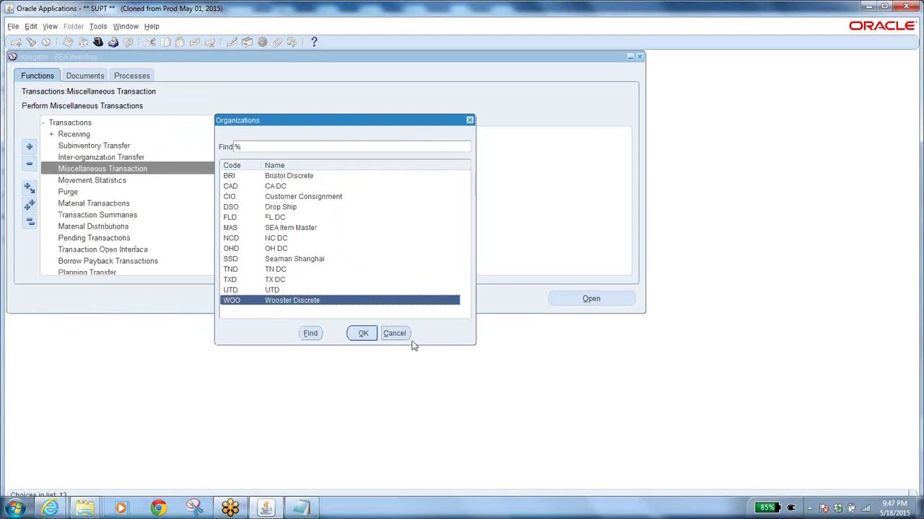
pyautogui.click(363, 336)
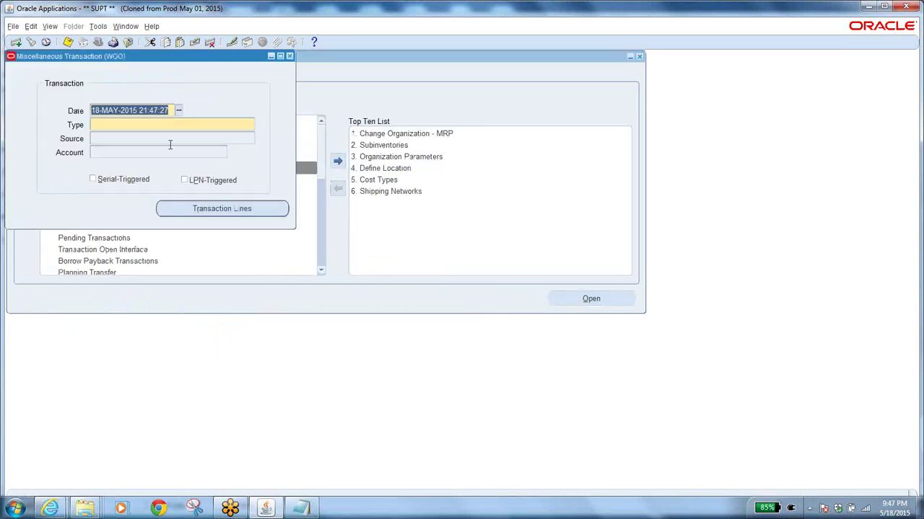
pyautogui.moveTo(179, 61); pyautogui.dragTo(400, 75)
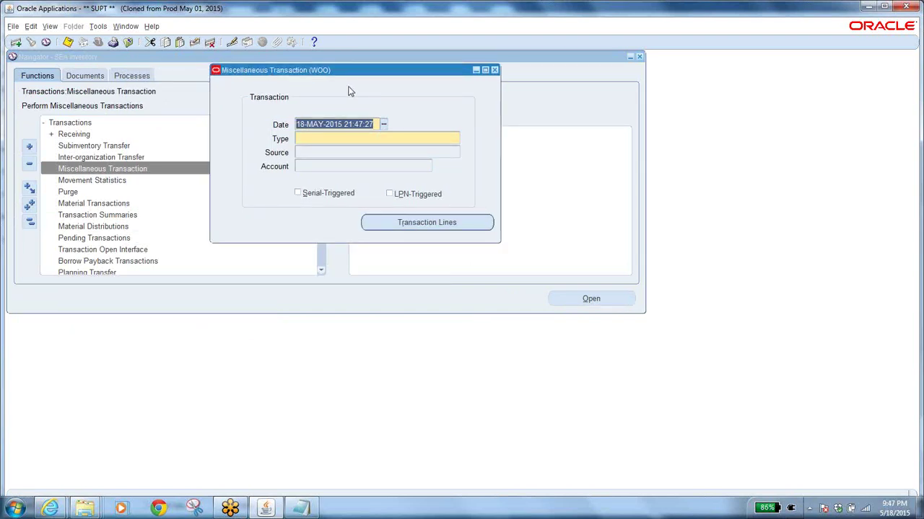
# Set the transaction type to Miscellaneous receipt, leaving the source and account blank.
pyautogui.click(375, 138)
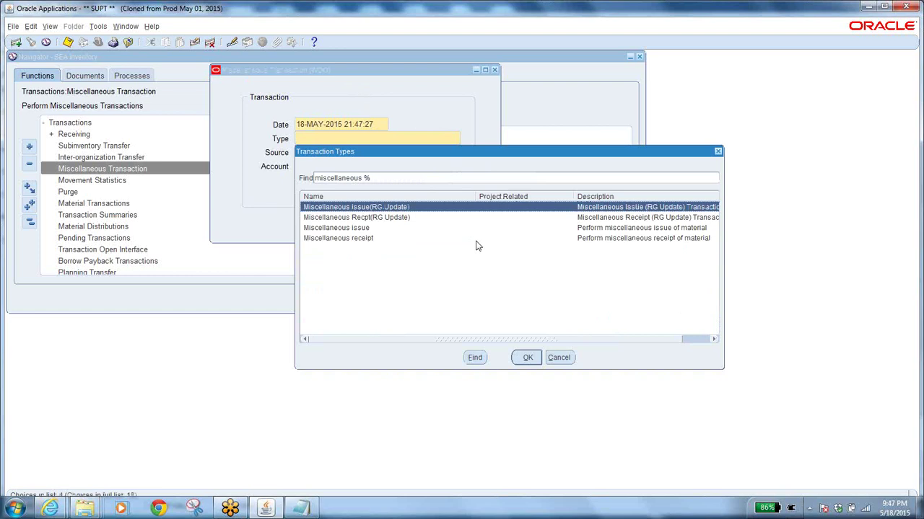
pyautogui.click(367, 241)
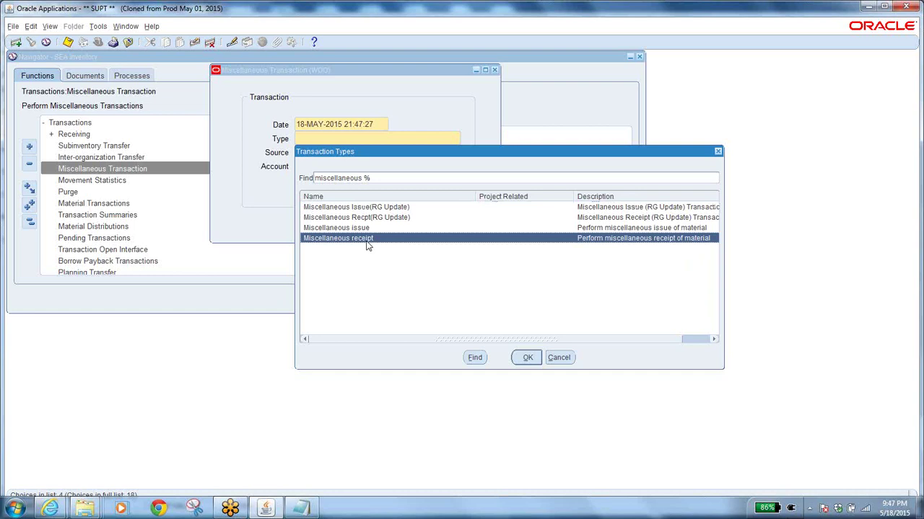
pyautogui.click(525, 353)
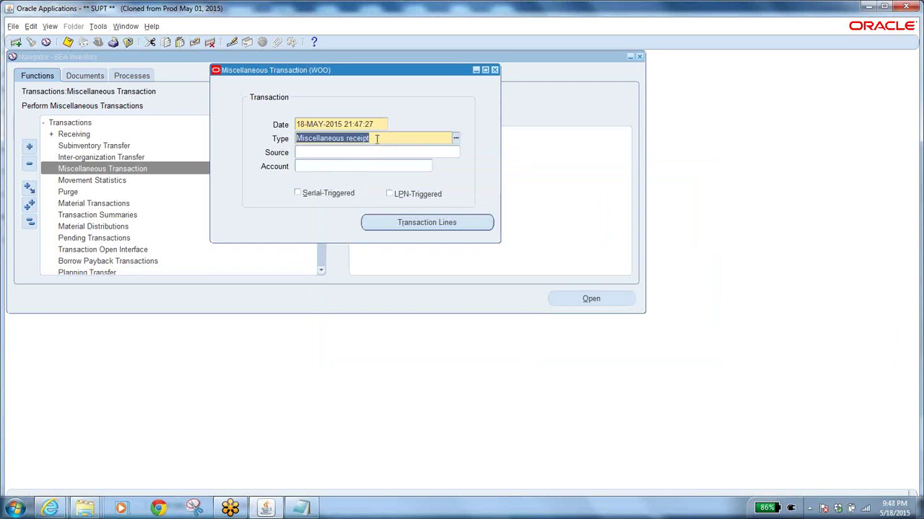
pyautogui.click(376, 141)
pyautogui.press('Tab')
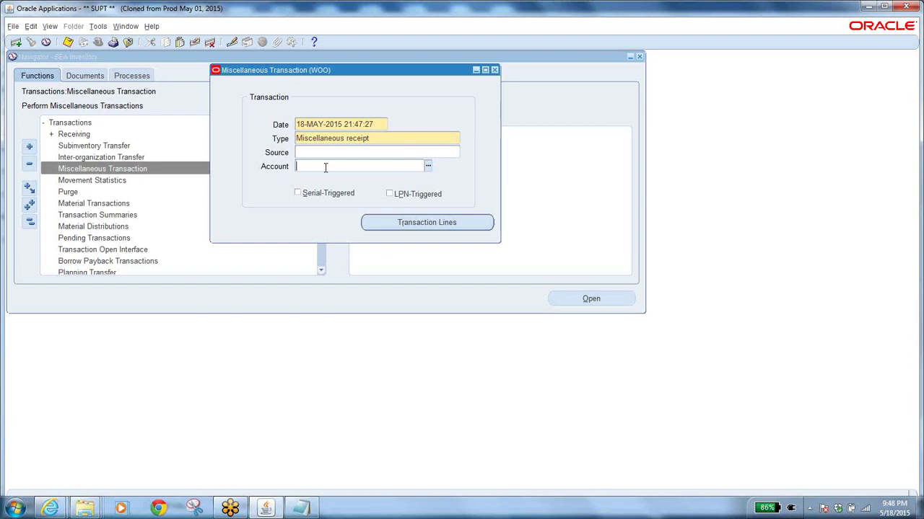
# Open the transaction lines, enter item 80281134A71 on the first line and check its available quantity.
pyautogui.click(426, 223)
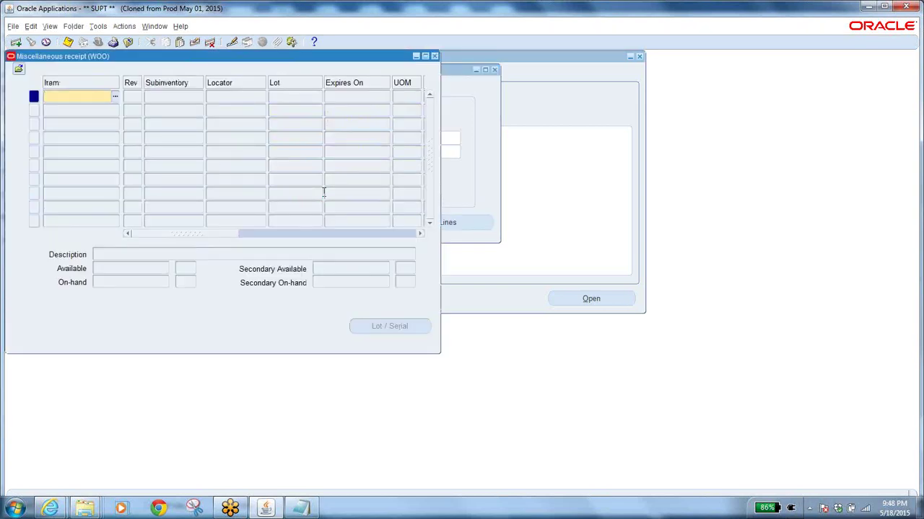
pyautogui.write('30281134A71')
pyautogui.press('Tab')
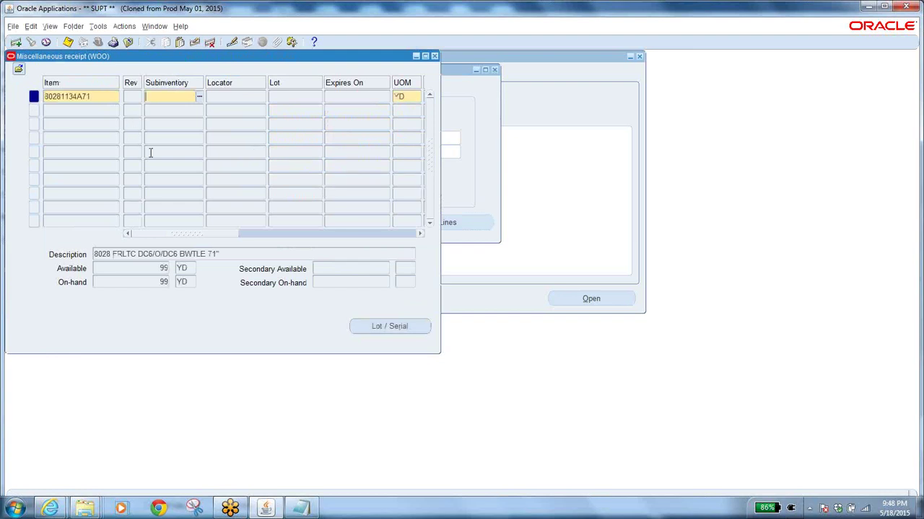
pyautogui.doubleClick(161, 268)
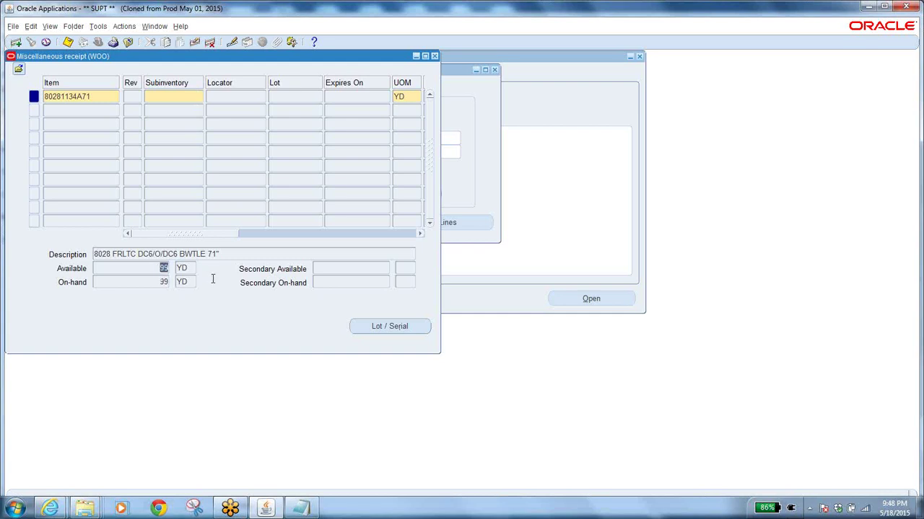
# Filter the subinventories by "w" and assign WIP FIN to the item line.
pyautogui.click(201, 96)
pyautogui.click(200, 97)
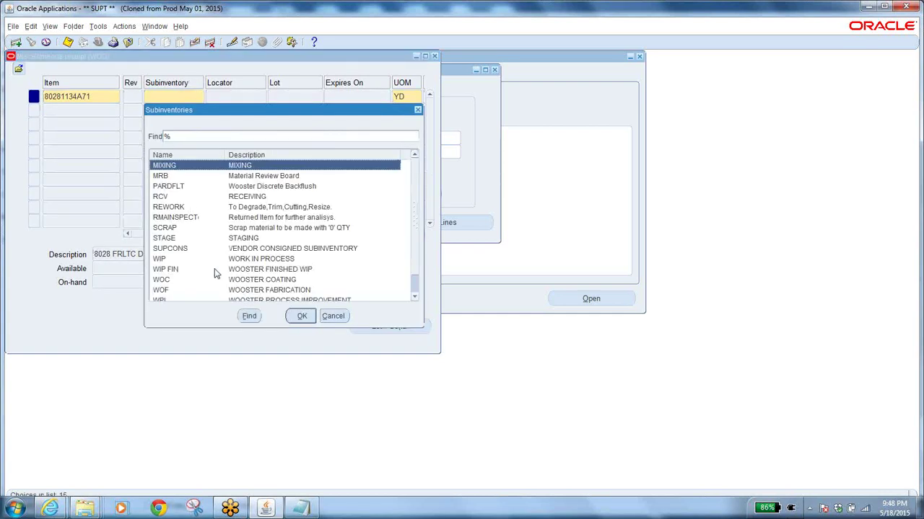
pyautogui.write('w')
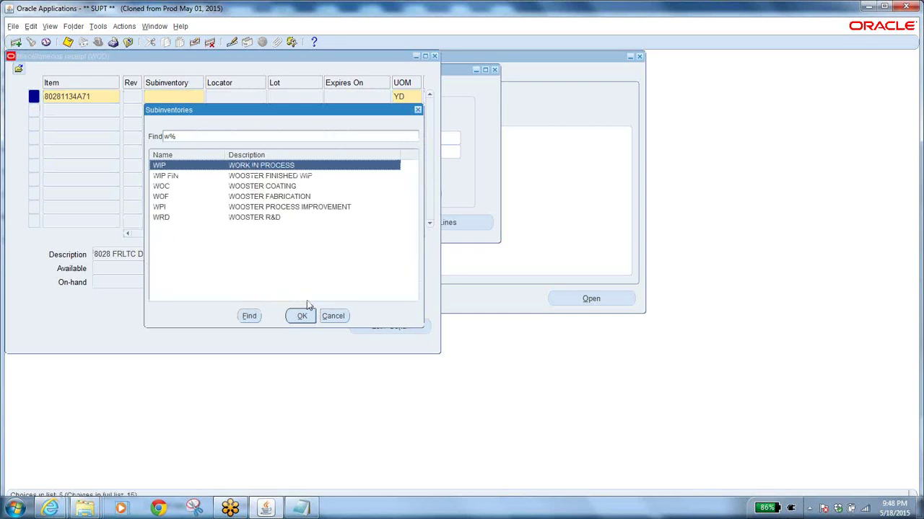
pyautogui.click(266, 179)
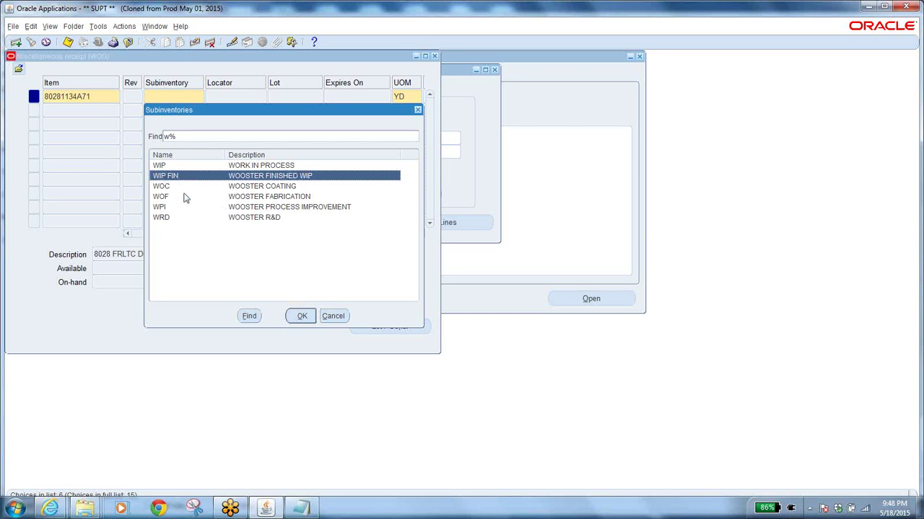
pyautogui.click(301, 317)
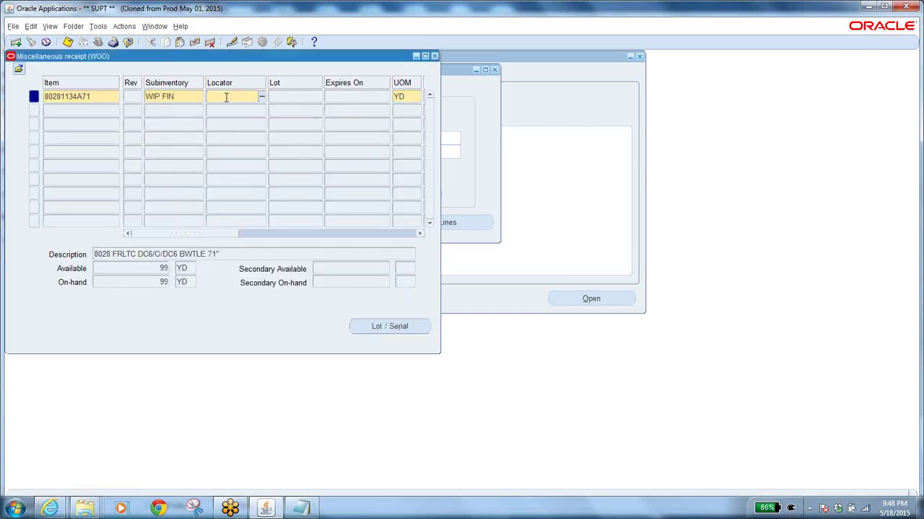
# Look up the stock locator combinations with the row criterion % and assign locator F.I.N to the line.
pyautogui.click(262, 96)
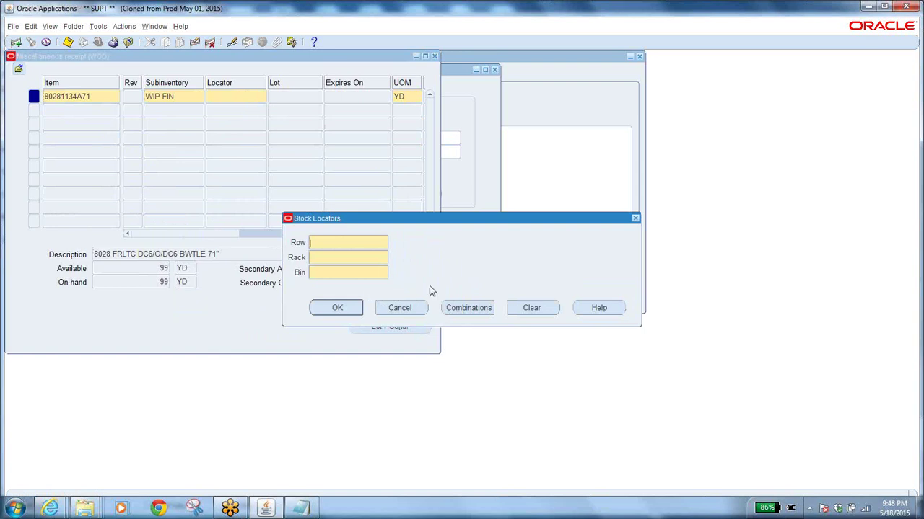
pyautogui.click(451, 308)
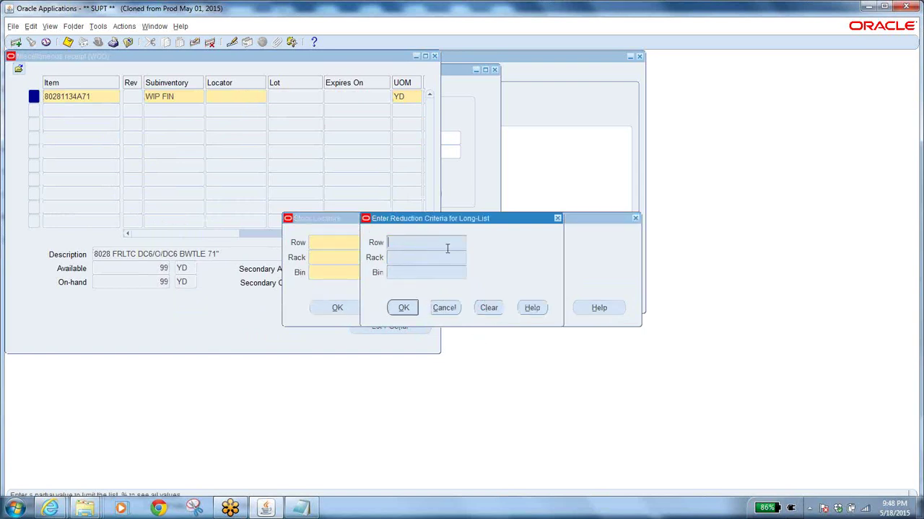
pyautogui.write('%')
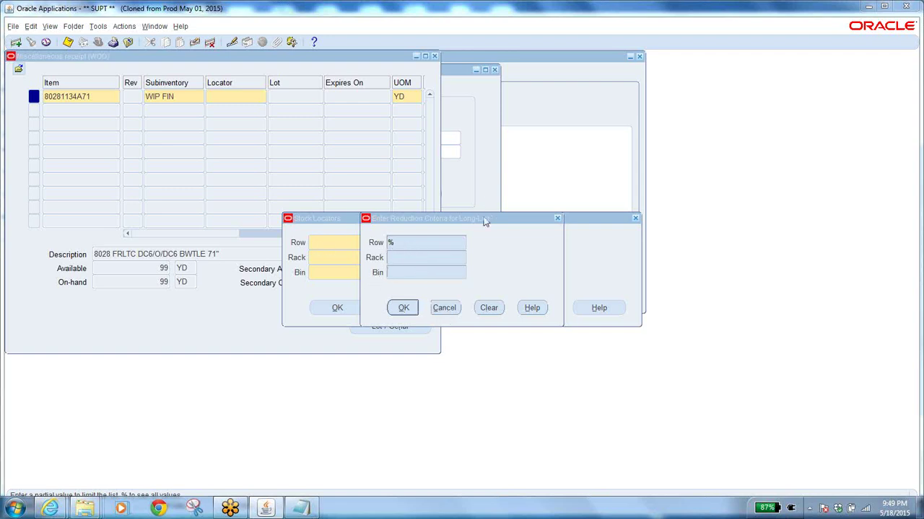
pyautogui.moveTo(482, 220); pyautogui.dragTo(513, 179)
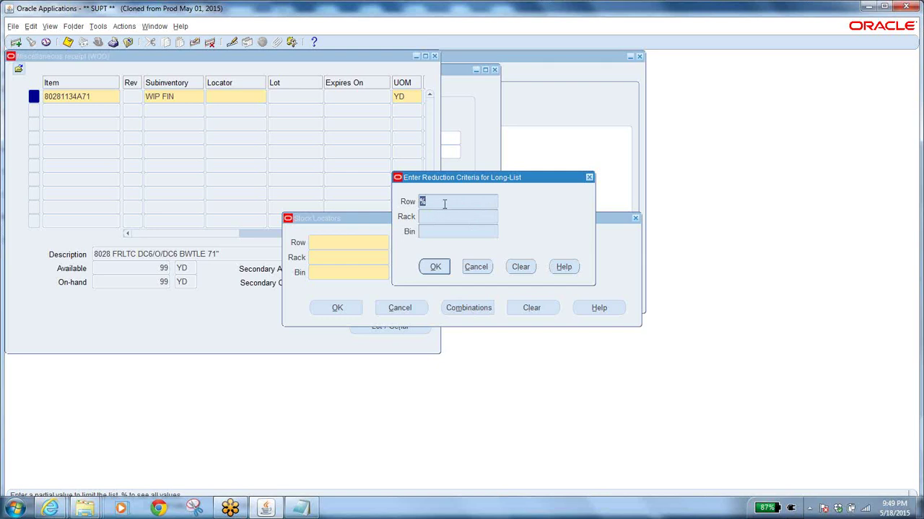
pyautogui.click(435, 267)
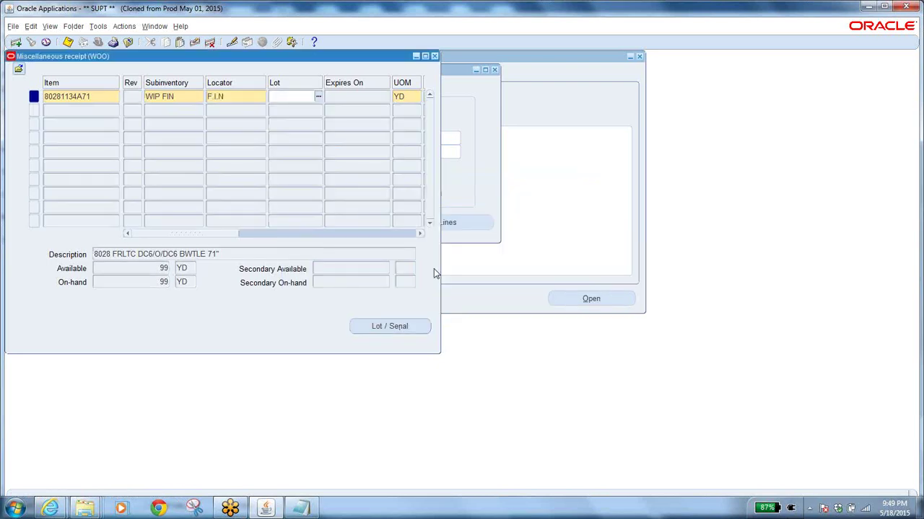
pyautogui.click(238, 97)
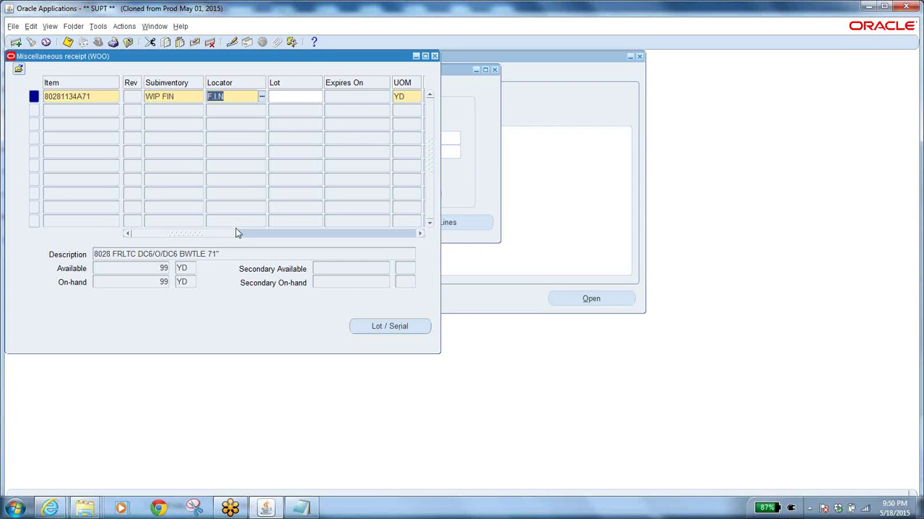
# Examine the line's unit of measure and item description, and view the list of selectable units without changing the unit.
pyautogui.moveTo(228, 238); pyautogui.dragTo(282, 235)
pyautogui.click(260, 96)
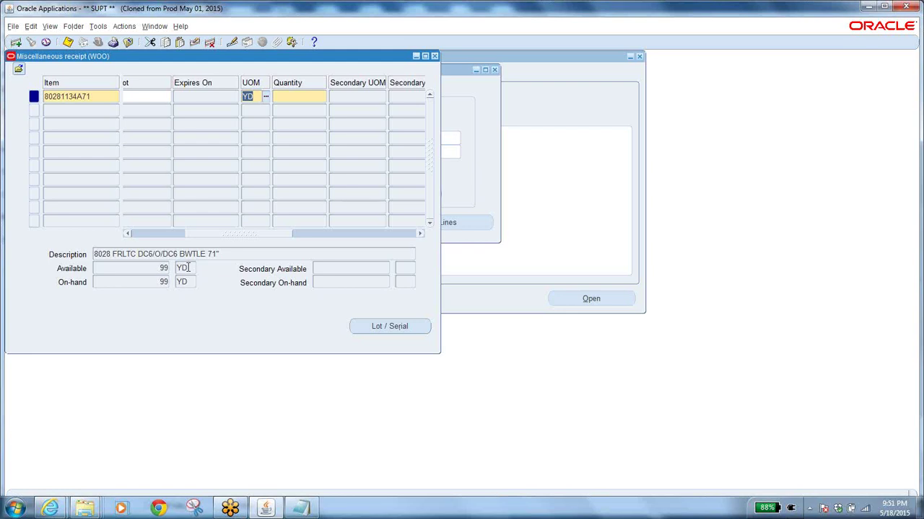
pyautogui.click(110, 98)
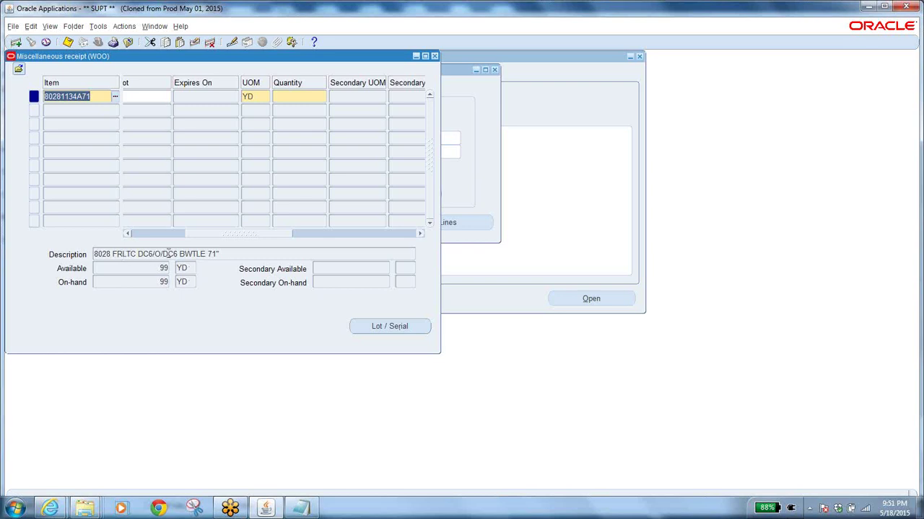
pyautogui.tripleClick(226, 254)
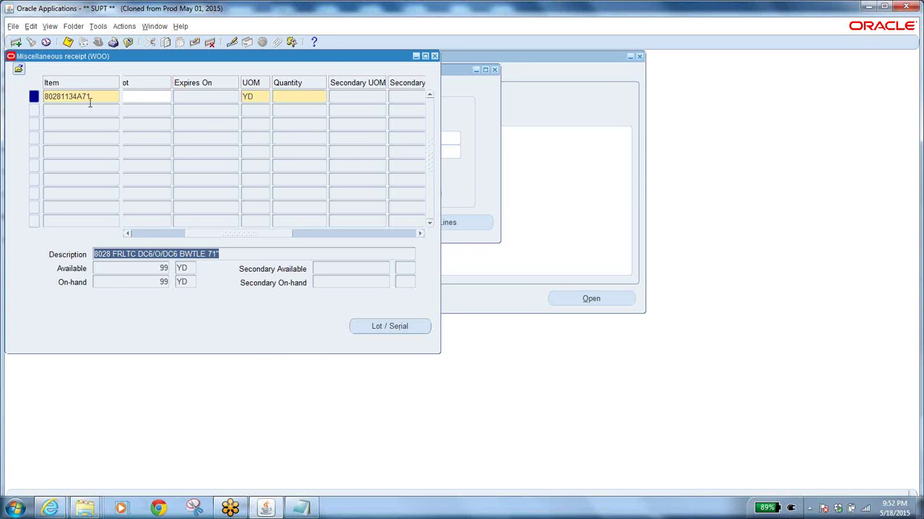
pyautogui.click(253, 96)
pyautogui.click(265, 97)
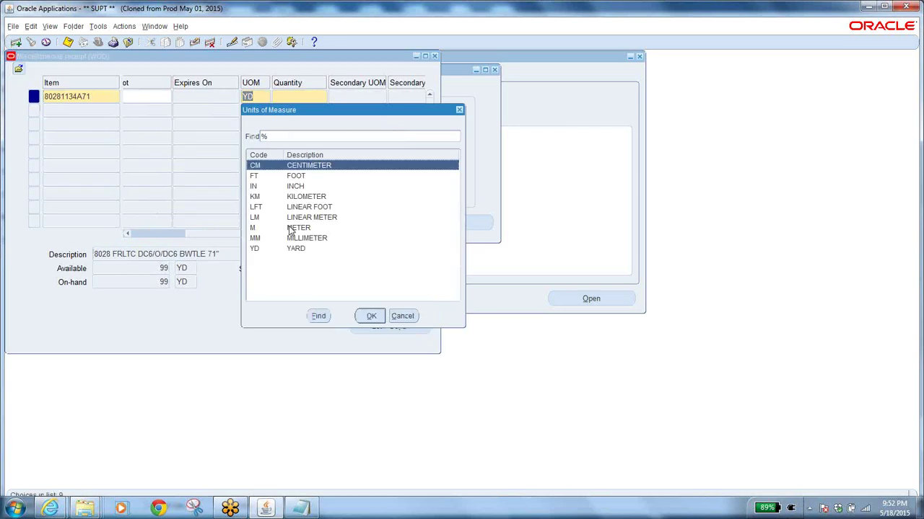
pyautogui.click(265, 177)
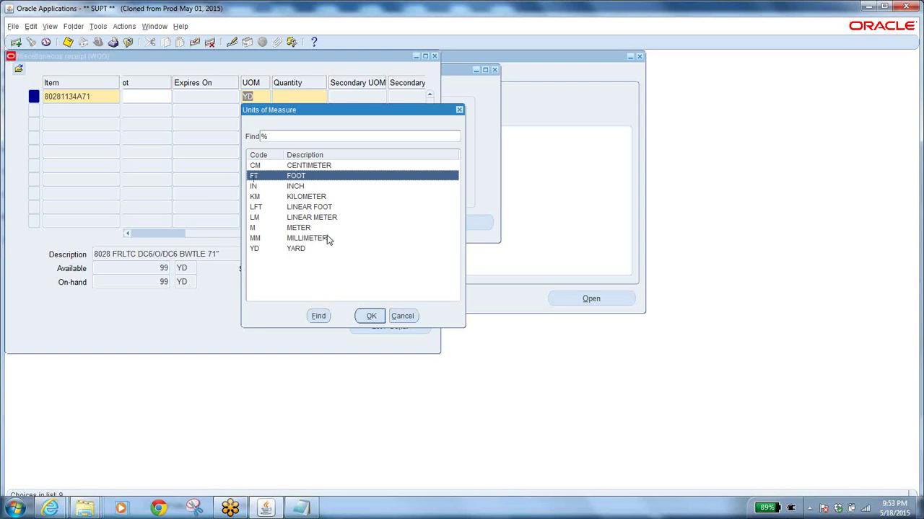
pyautogui.click(401, 317)
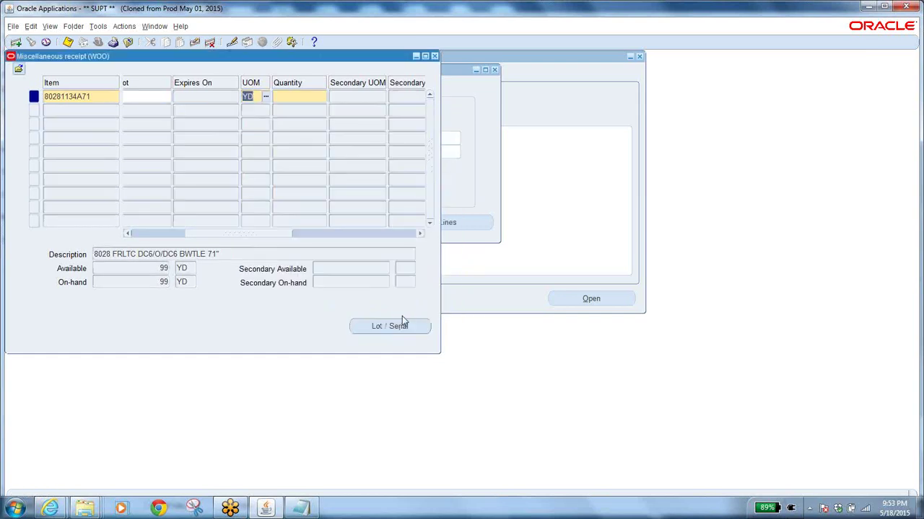
# Enter a quantity of 10000 for the item line and move on to its account field.
pyautogui.click(301, 96)
pyautogui.write('100000')
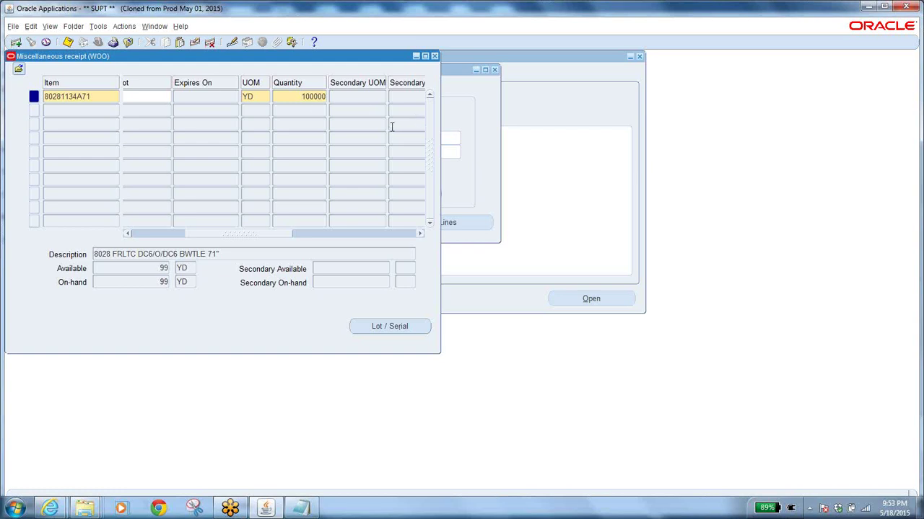
pyautogui.press('BackSpace')
pyautogui.press('Tab')
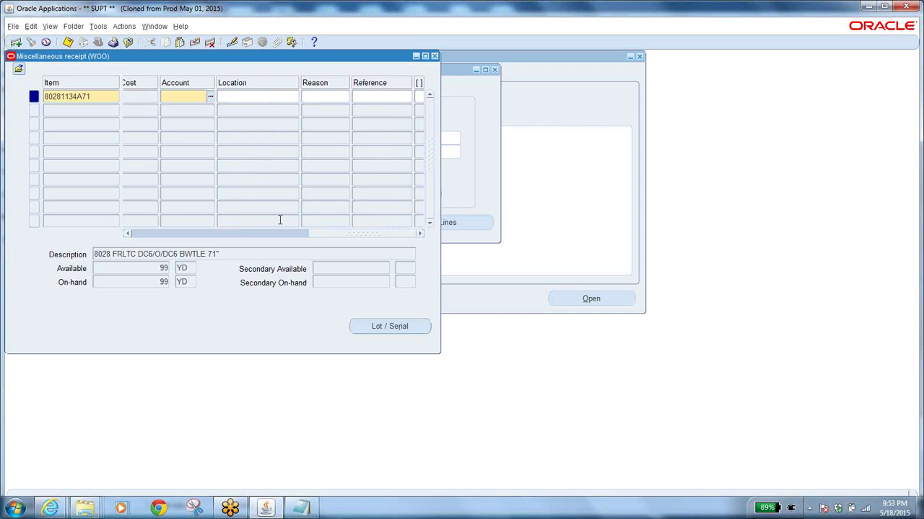
# Look up the accounting flexfield combinations with the criterion % and assign account combination 01.00000.1010.0000.00.0000 to the item line.
pyautogui.click(129, 233)
pyautogui.moveTo(172, 56); pyautogui.dragTo(412, 79)
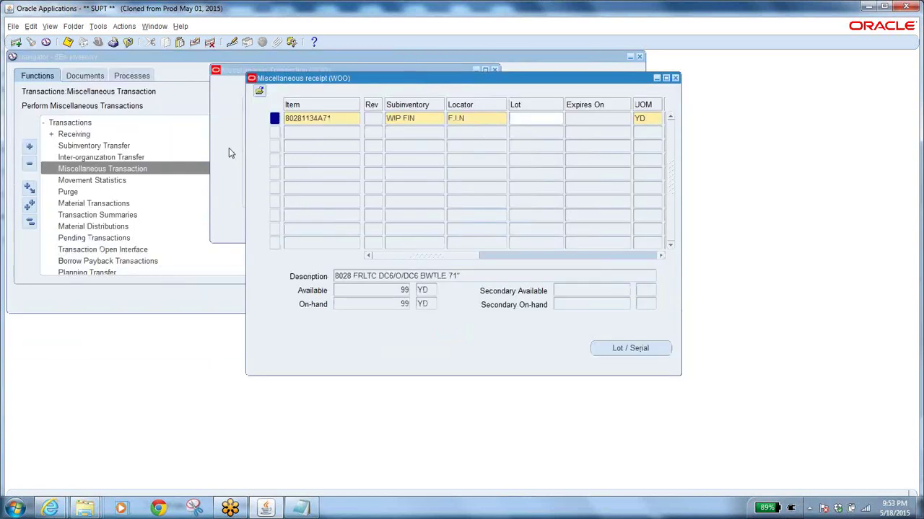
pyautogui.click(237, 70)
pyautogui.click(316, 166)
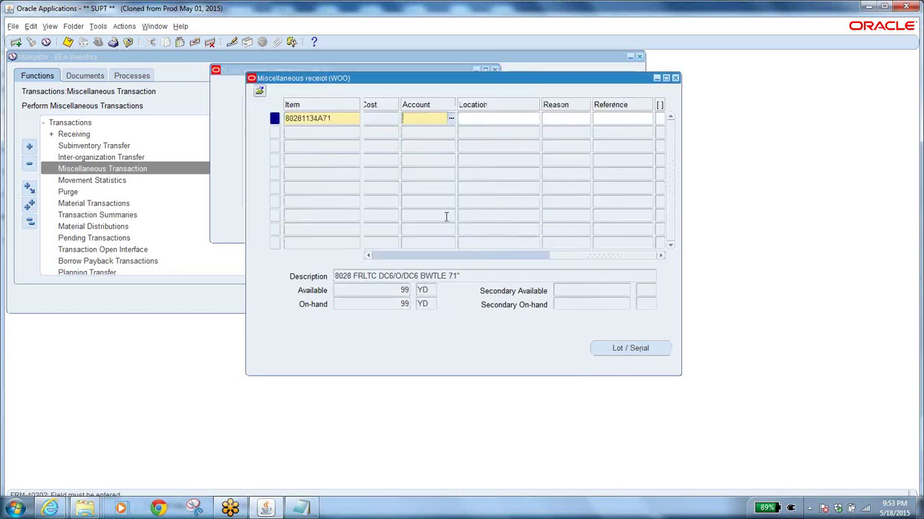
pyautogui.doubleClick(438, 118)
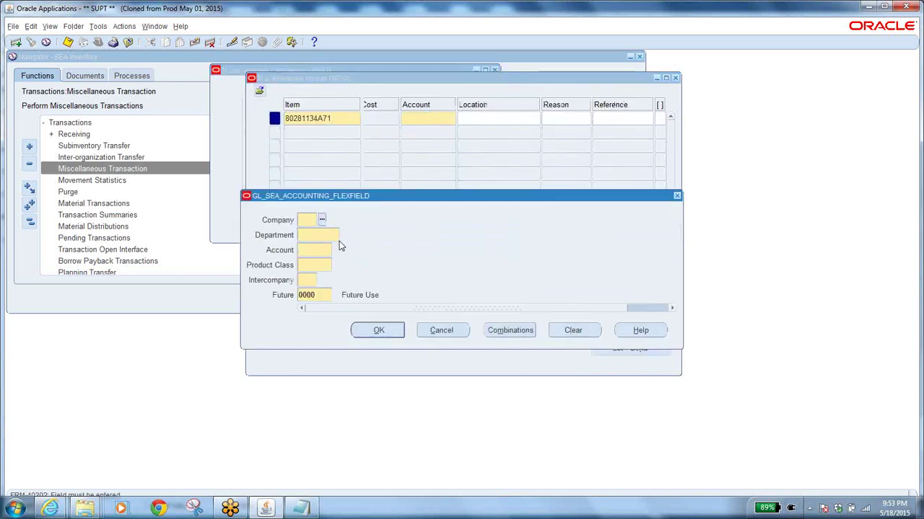
pyautogui.click(509, 330)
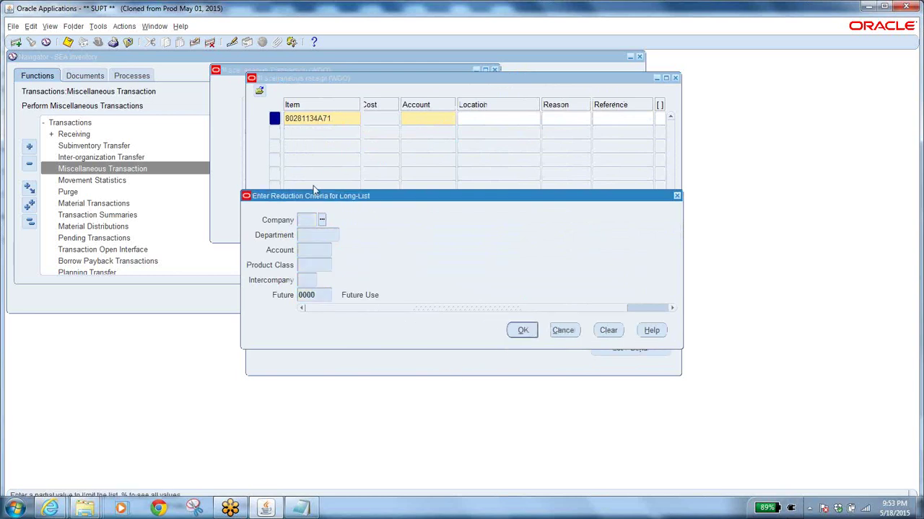
pyautogui.write('%')
pyautogui.click(523, 330)
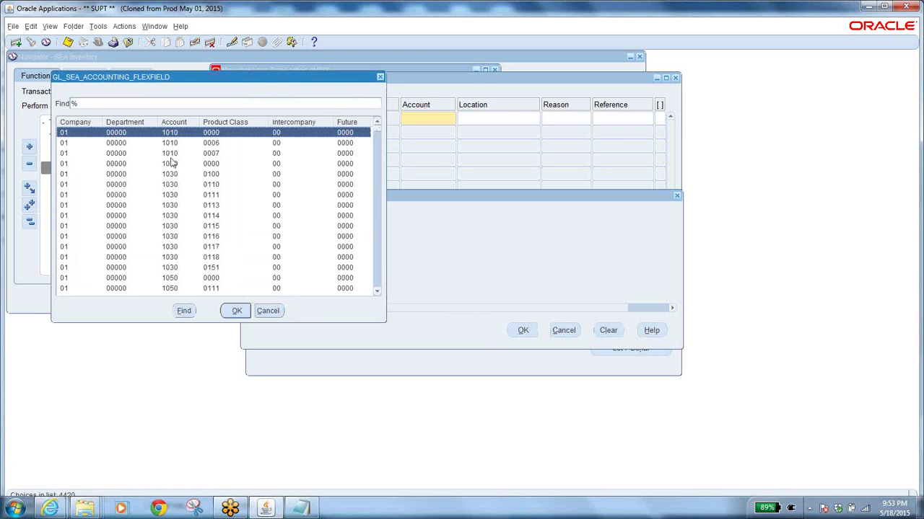
pyautogui.click(236, 311)
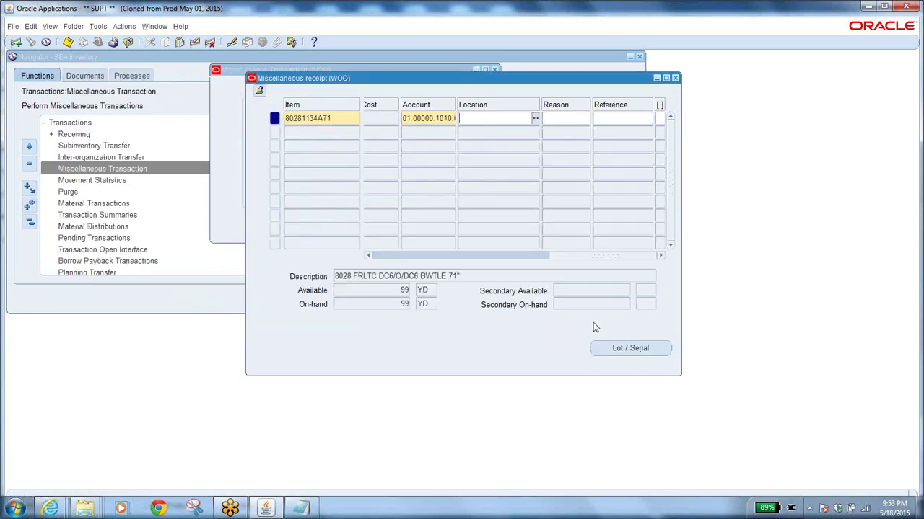
pyautogui.click(442, 118)
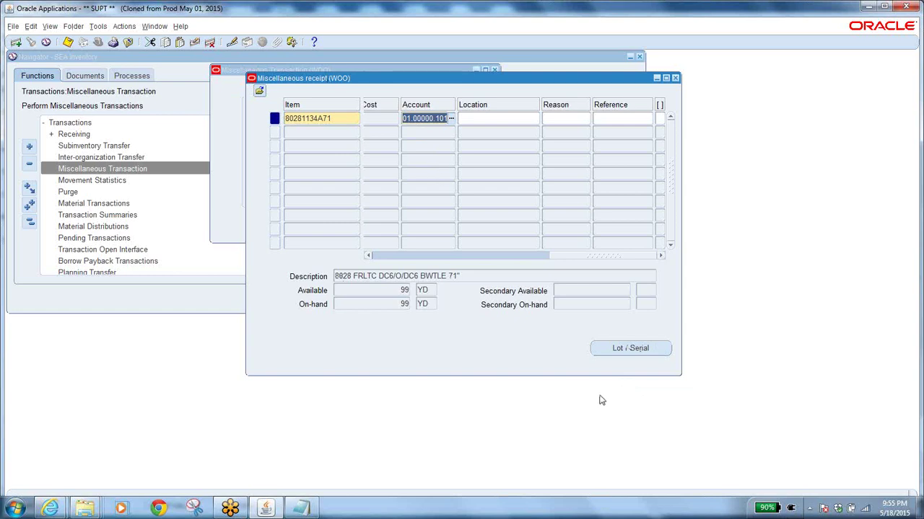
# Enter lot number 18th May 2015 with a lot quantity of 10000 for the receipt line and finish the lot entry.
pyautogui.click(638, 349)
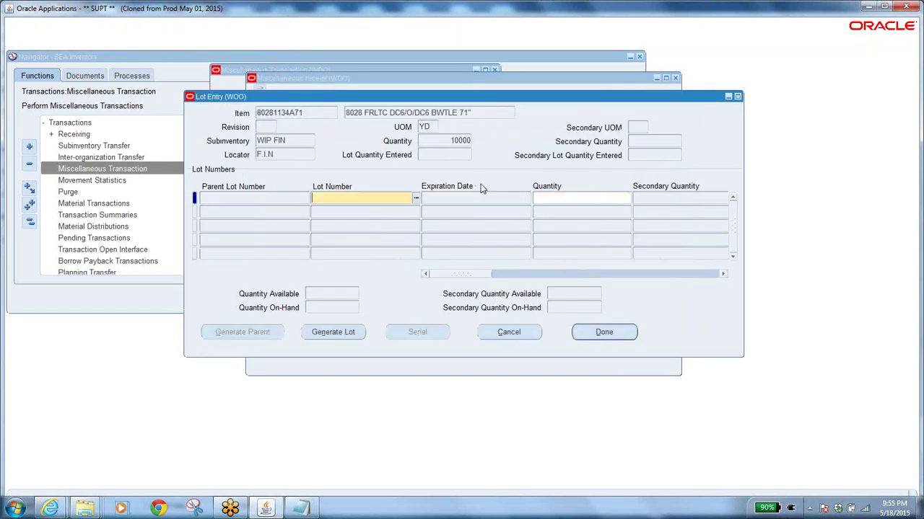
pyautogui.click(416, 200)
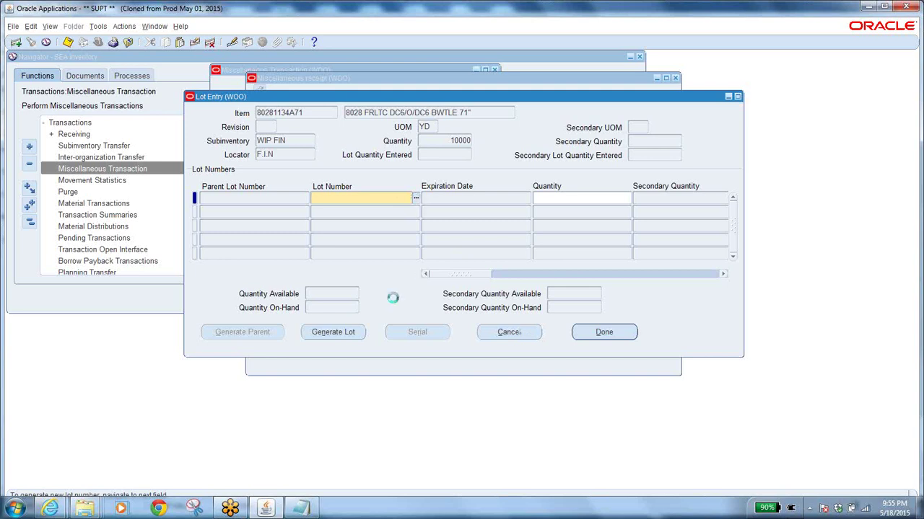
pyautogui.click(593, 384)
pyautogui.write('h may 2015')
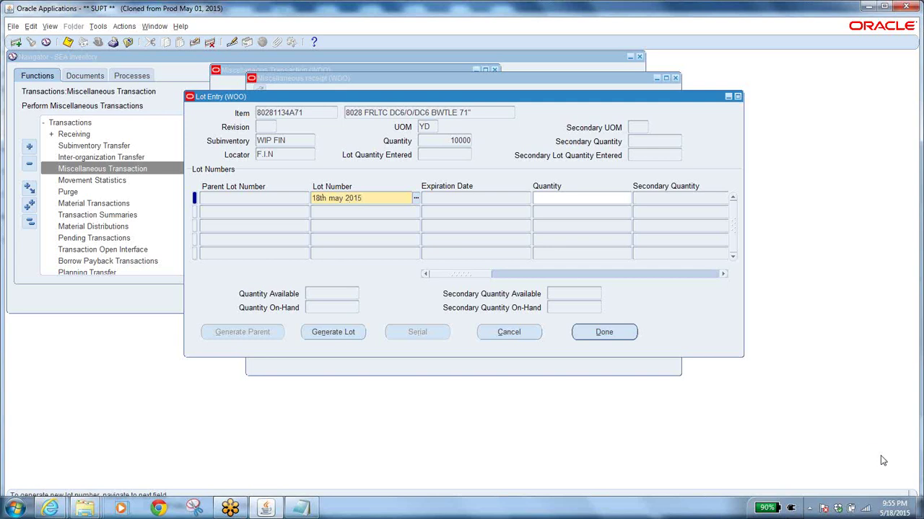
pyautogui.click(334, 200)
pyautogui.press('BackSpace')
pyautogui.write('May 2015')
pyautogui.click(556, 200)
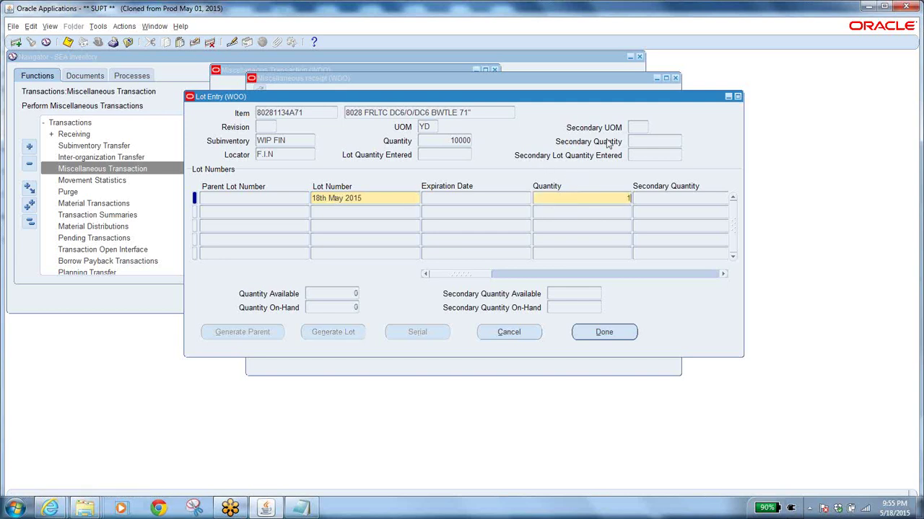
pyautogui.click(611, 333)
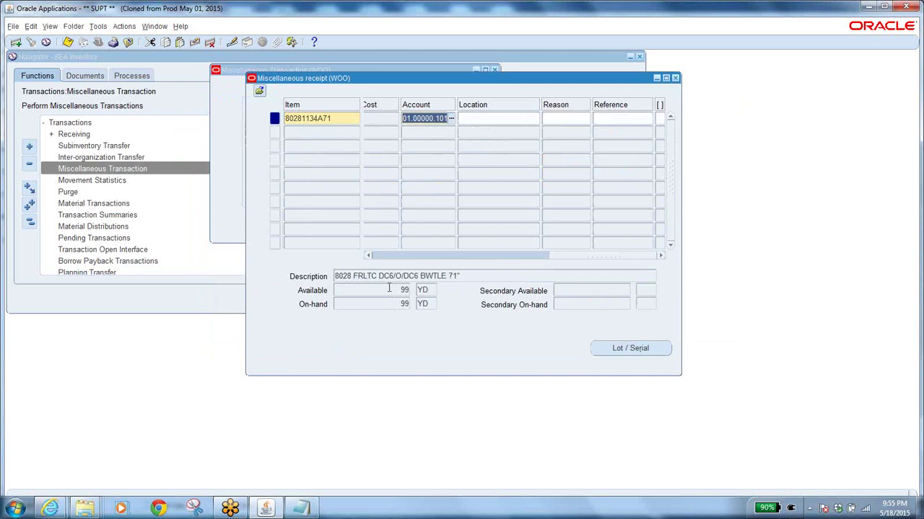
# Copy the item number from the receipt line and save the miscellaneous receipt.
pyautogui.click(341, 118)
pyautogui.hotkey('ctrl', 'c')
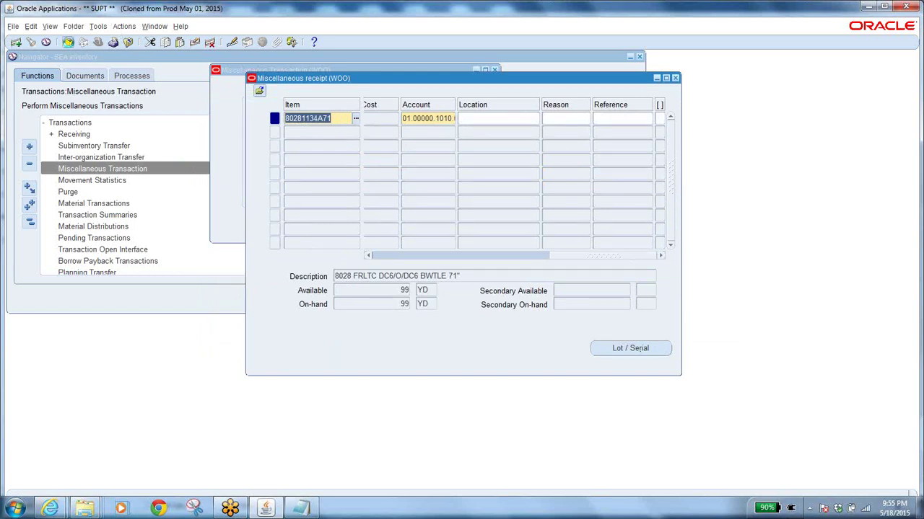
pyautogui.click(67, 42)
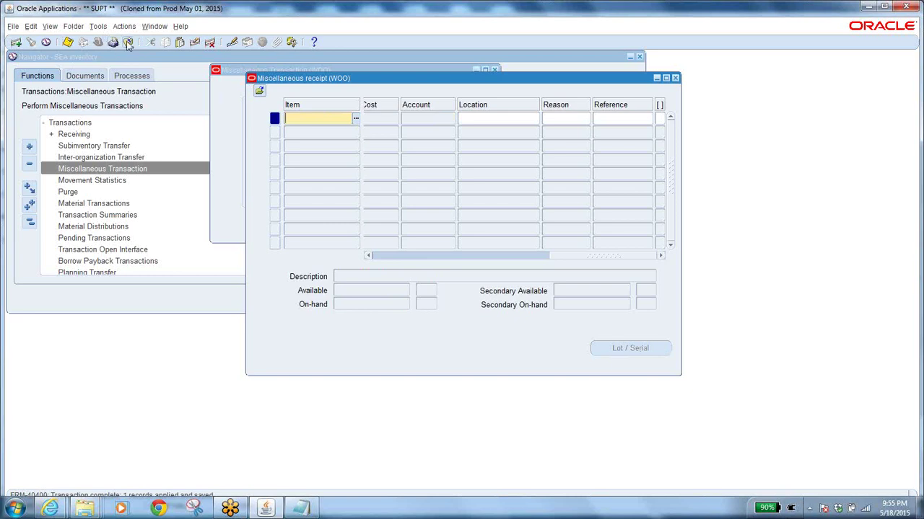
# Open the On-hand Quantity query from On-hand, Availability and find item 80281134A71 in organization WOO.
pyautogui.click(57, 182)
pyautogui.click(29, 222)
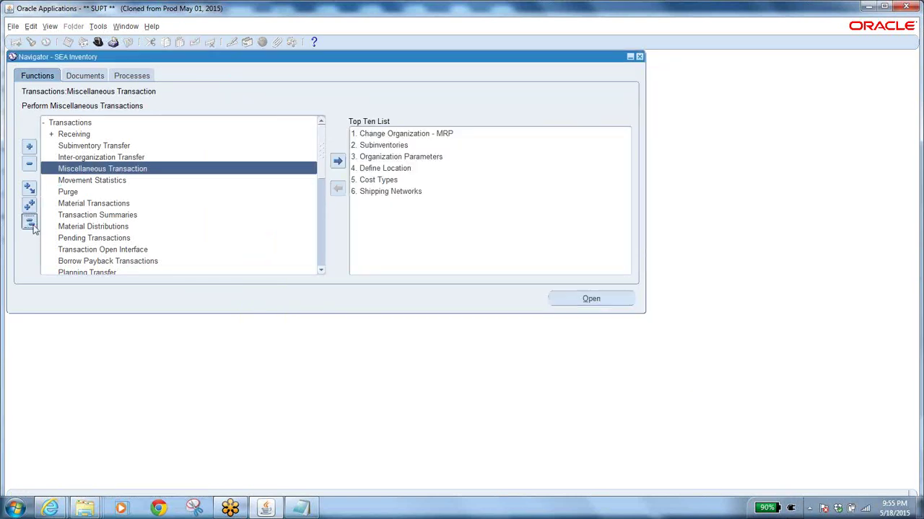
pyautogui.doubleClick(91, 146)
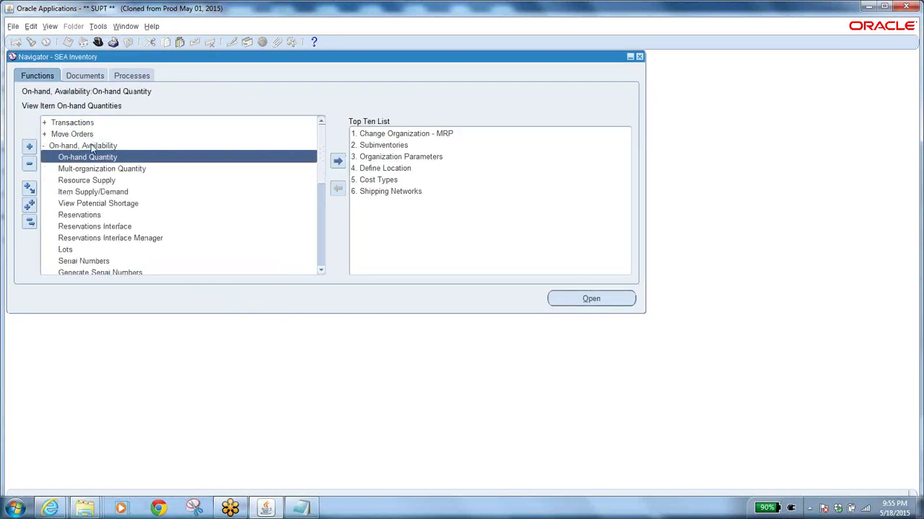
pyautogui.doubleClick(88, 157)
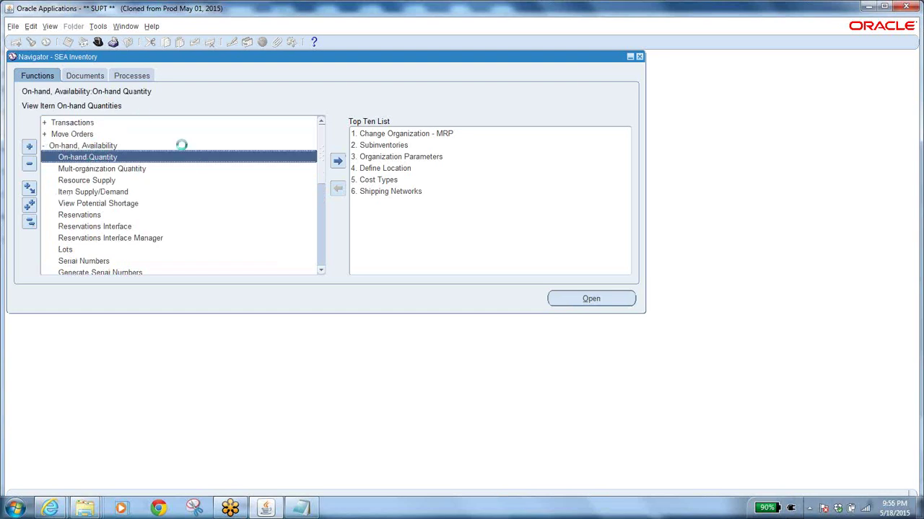
pyautogui.click(172, 262)
pyautogui.hotkey('ctrl', 'v')
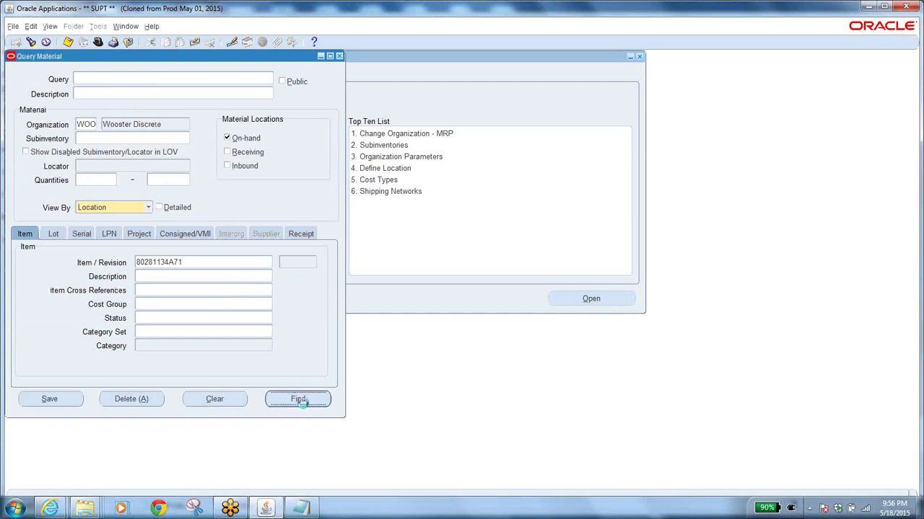
pyautogui.click(303, 404)
# Examine the item's total, available to reserve and available to transact quantities, and close the availability details.
pyautogui.click(383, 303)
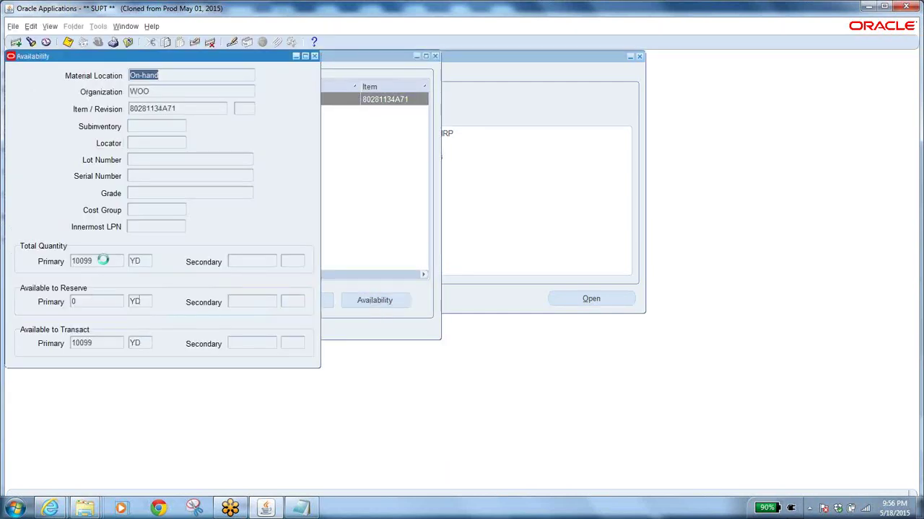
pyautogui.click(105, 260)
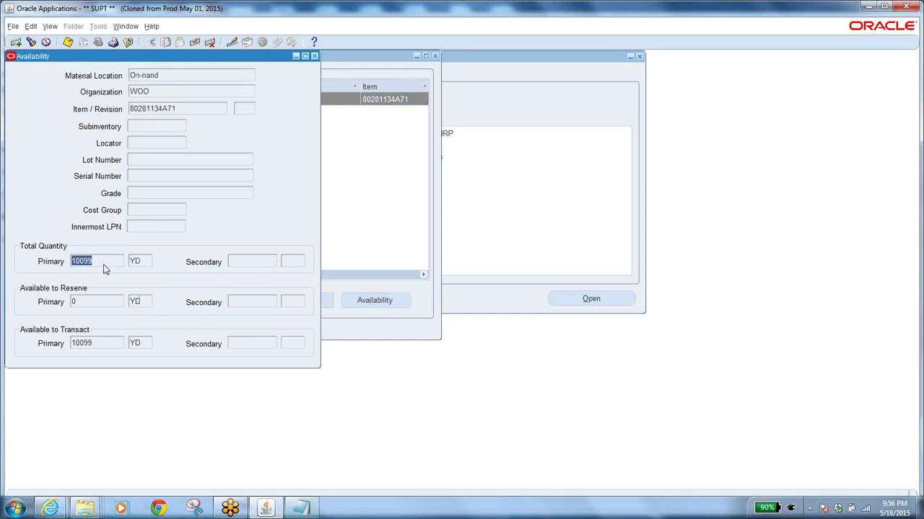
pyautogui.click(81, 304)
pyautogui.moveTo(274, 59); pyautogui.dragTo(397, 126)
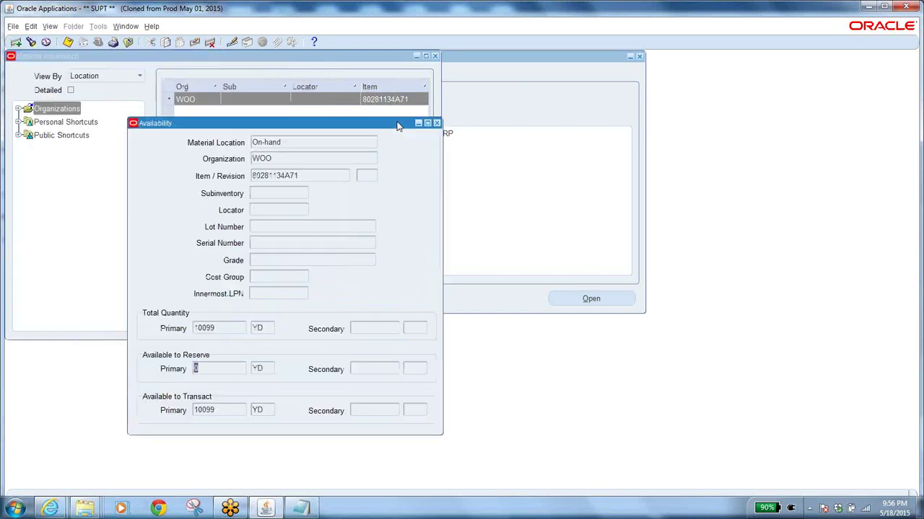
pyautogui.click(219, 327)
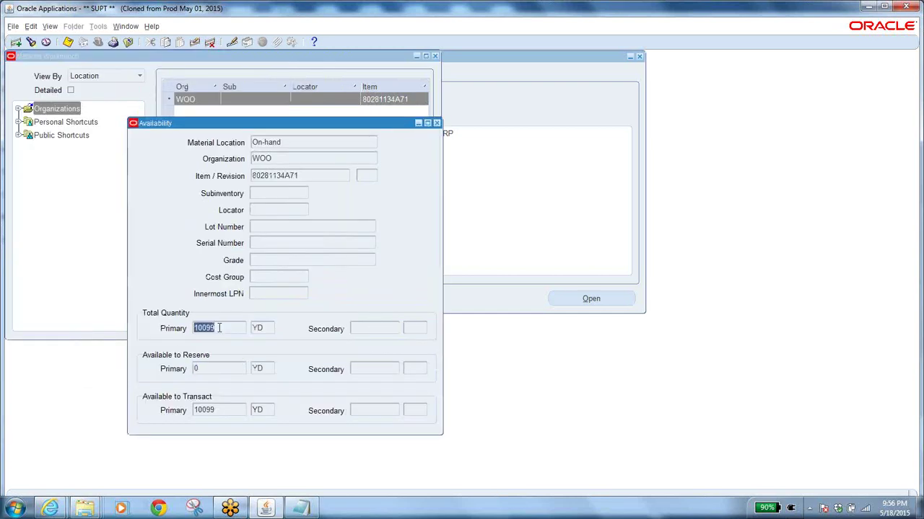
pyautogui.click(436, 123)
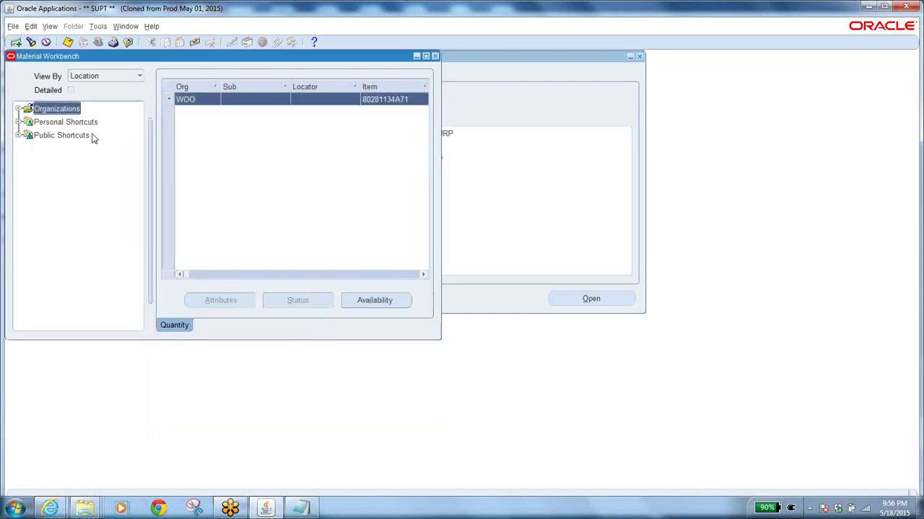
# Expand the WOO on-hand hierarchy through WIP FIN, F.I.N and item 80281134A71, and select lot 18th May 2015.
pyautogui.click(19, 109)
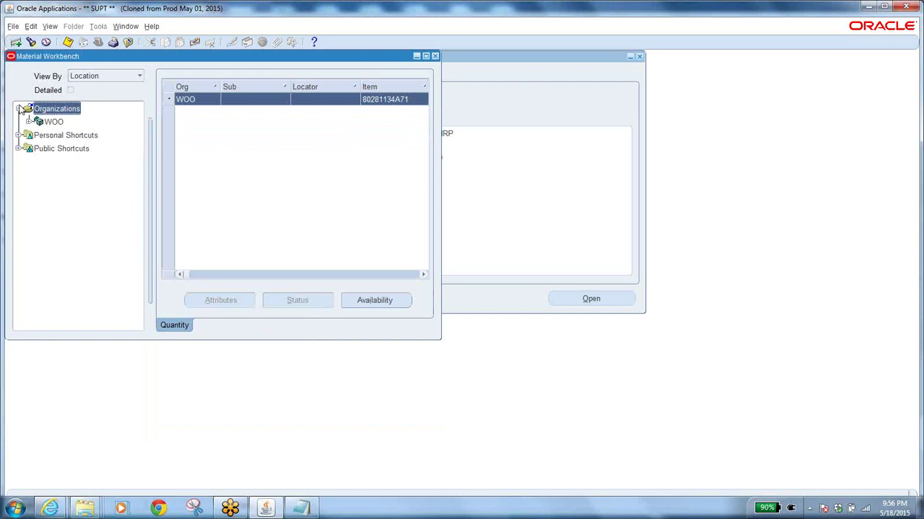
pyautogui.click(29, 122)
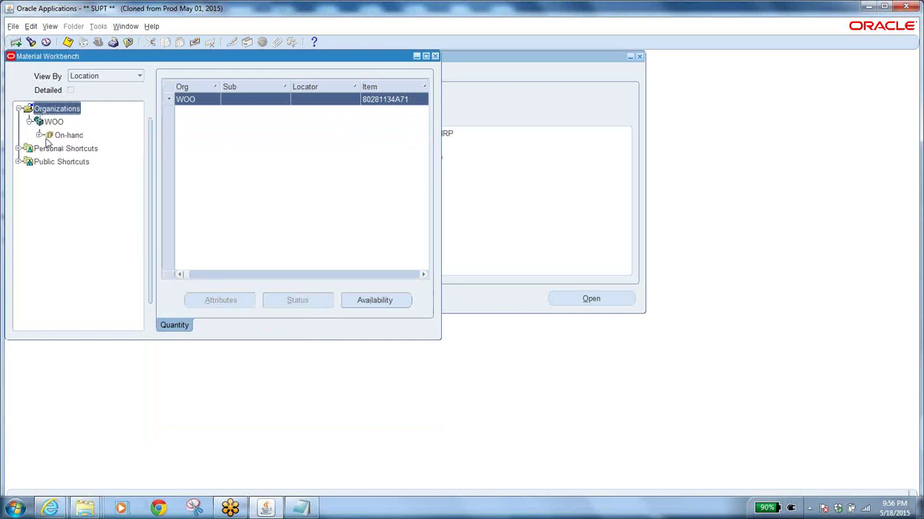
pyautogui.click(40, 136)
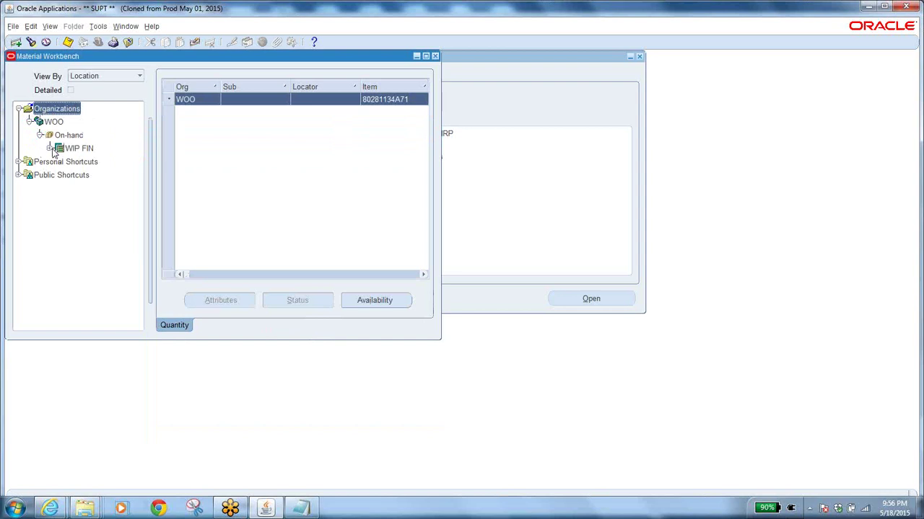
pyautogui.click(50, 149)
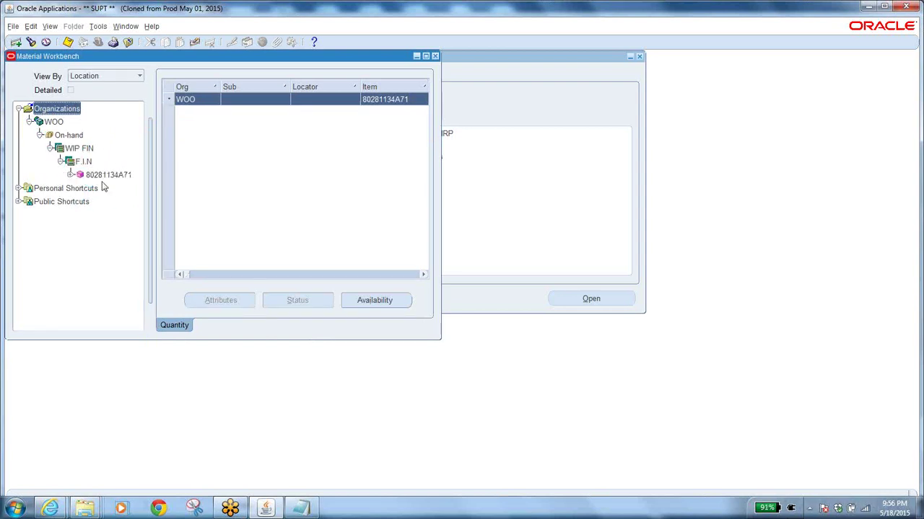
pyautogui.click(71, 175)
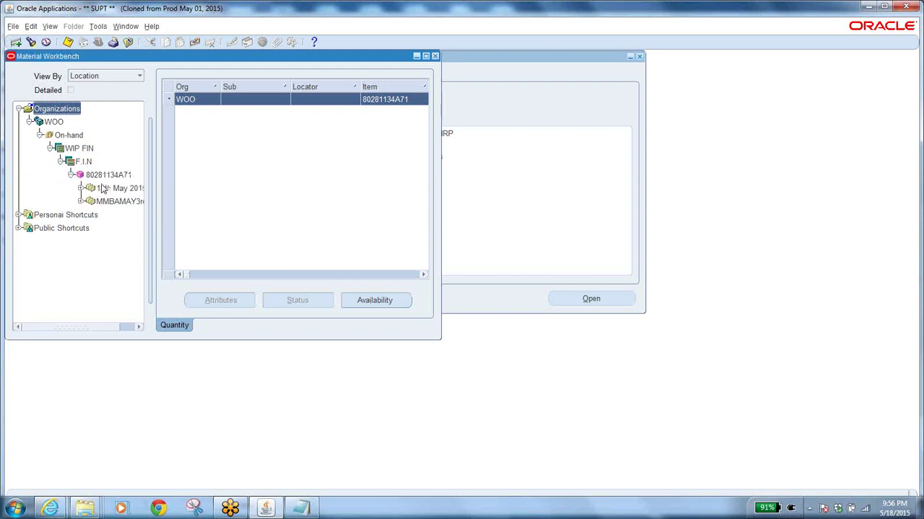
pyautogui.click(109, 189)
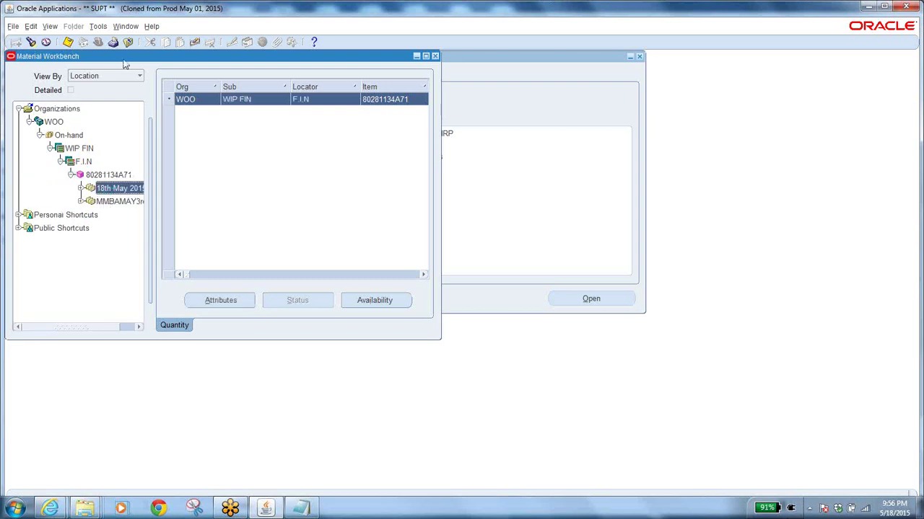
# Start a status update for the selected lot and set its lot status to APPD with reason BC.
pyautogui.click(98, 26)
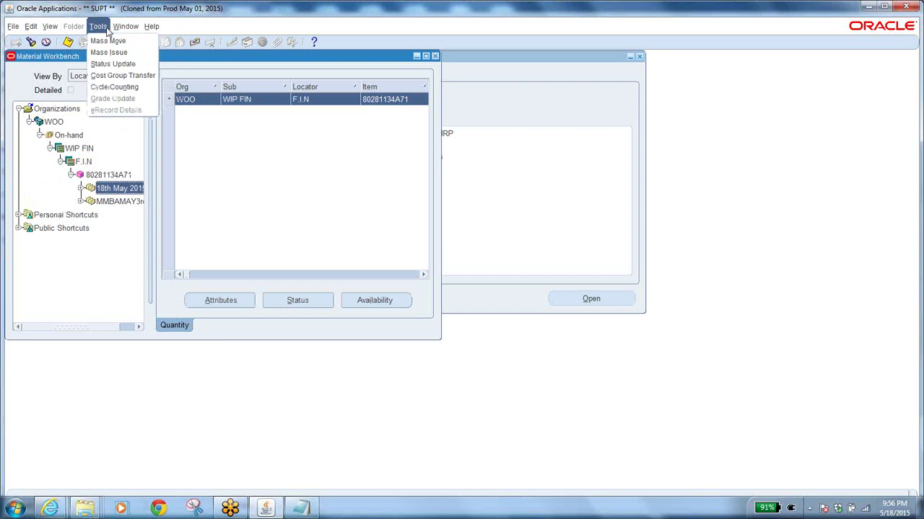
pyautogui.click(111, 65)
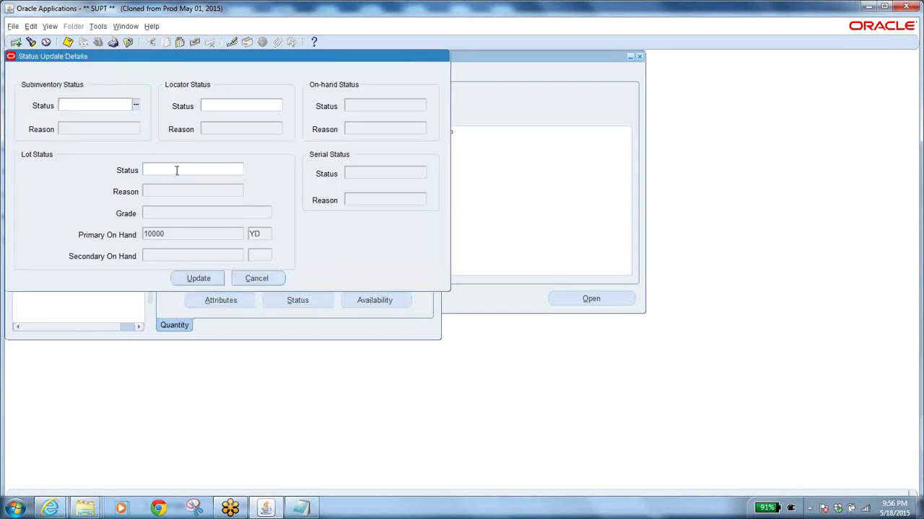
pyautogui.click(188, 169)
pyautogui.click(239, 171)
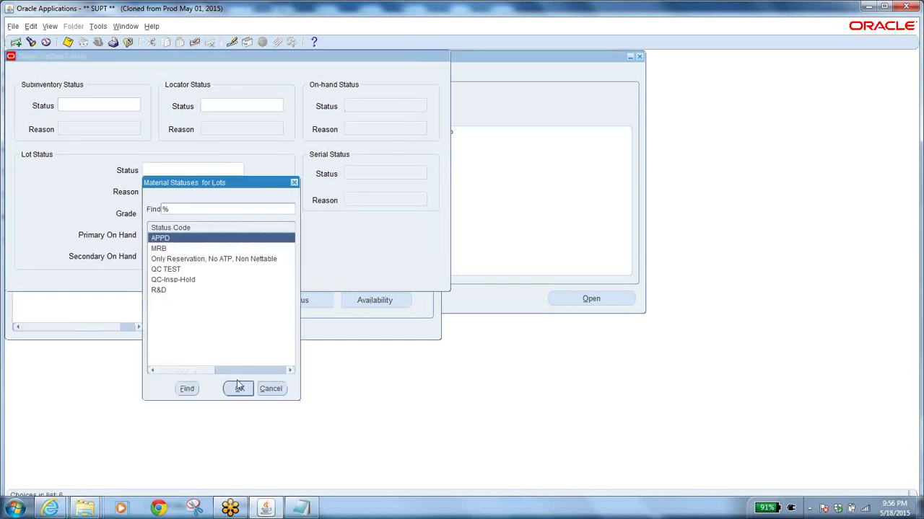
pyautogui.click(238, 389)
pyautogui.click(239, 192)
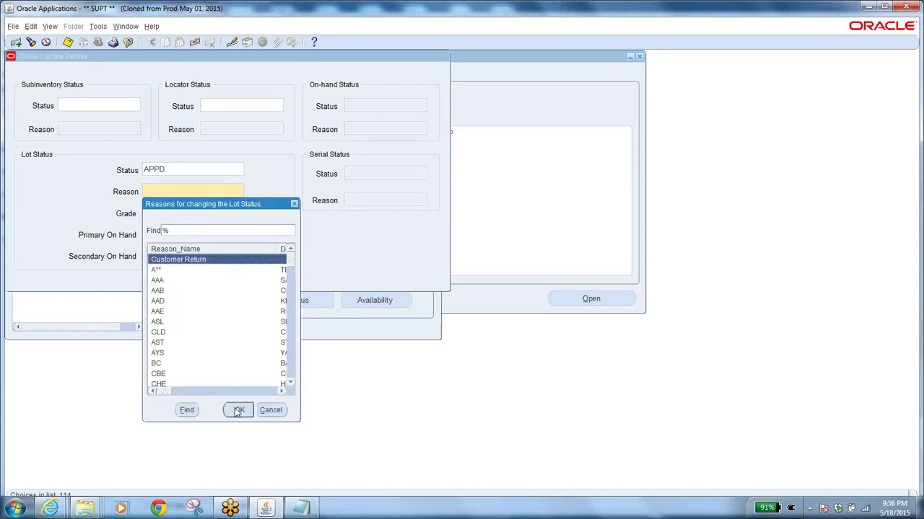
pyautogui.click(156, 363)
pyautogui.click(235, 409)
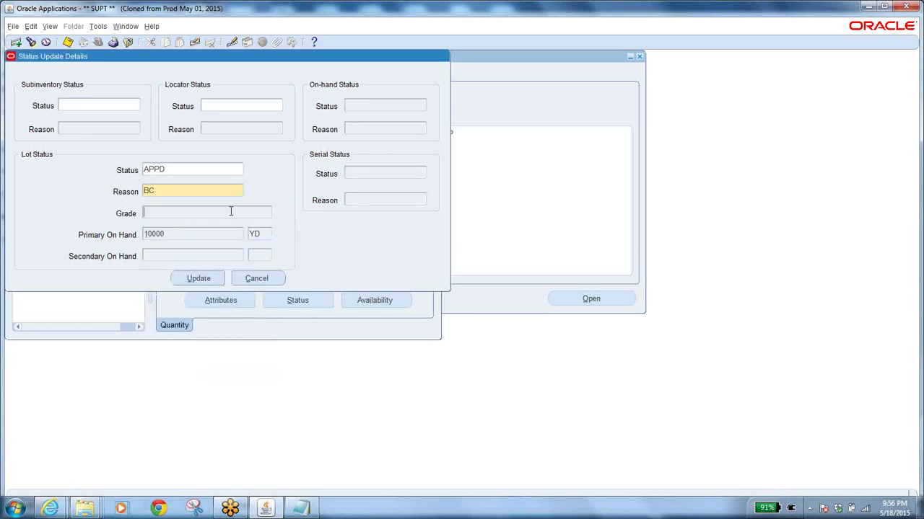
# Set the locator status to Active with reason BC and apply the status update.
pyautogui.click(250, 105)
pyautogui.click(279, 106)
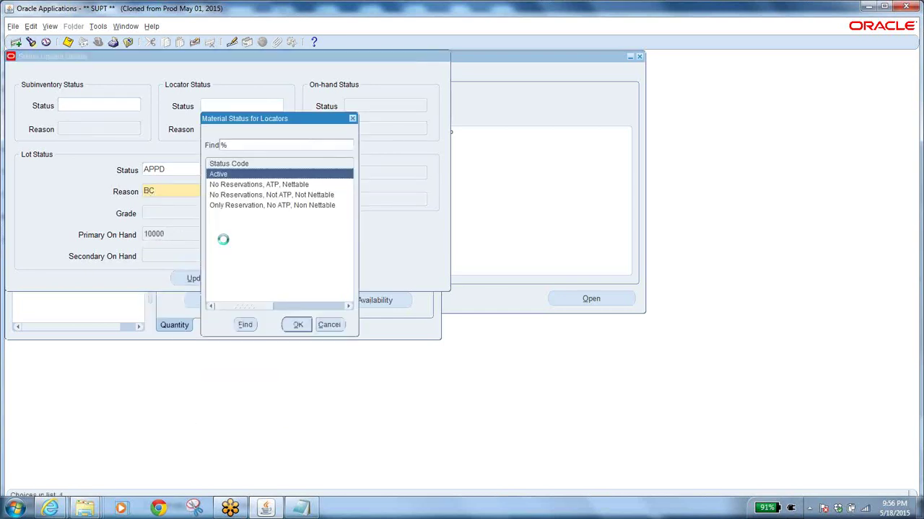
pyautogui.click(294, 323)
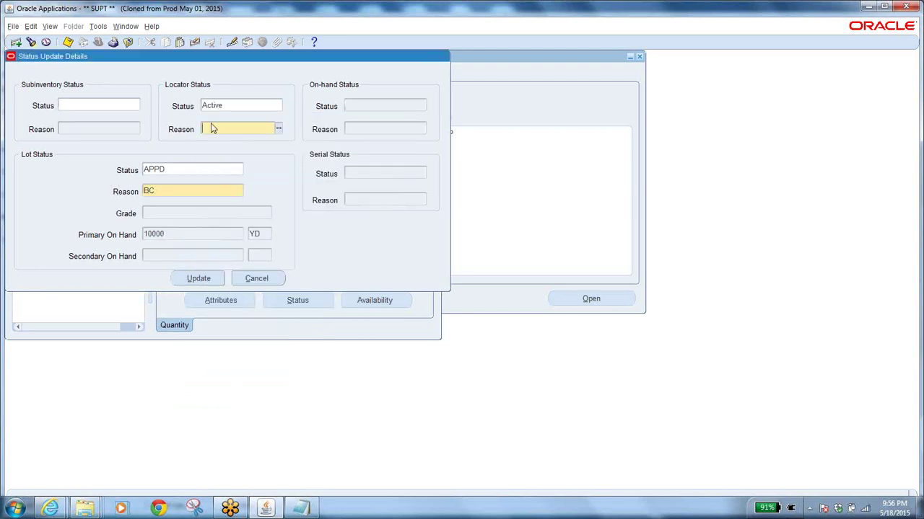
pyautogui.click(279, 130)
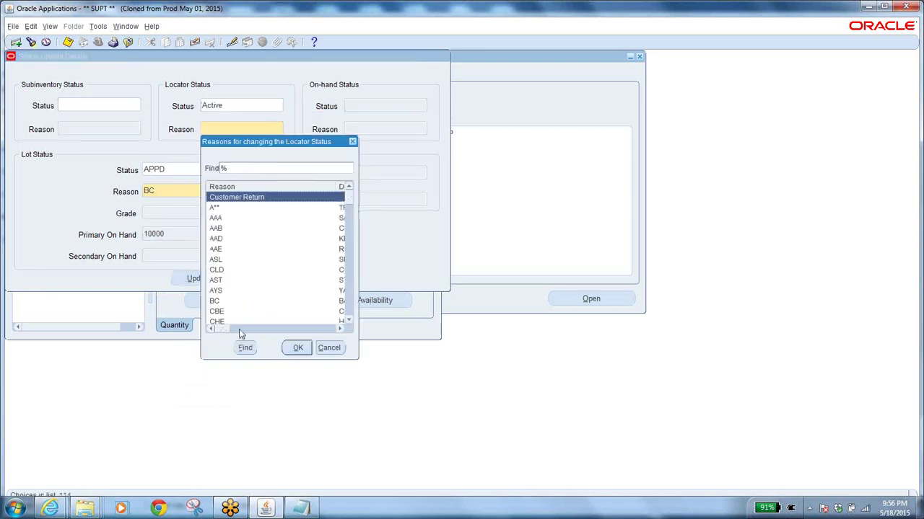
pyautogui.click(231, 307)
pyautogui.click(297, 348)
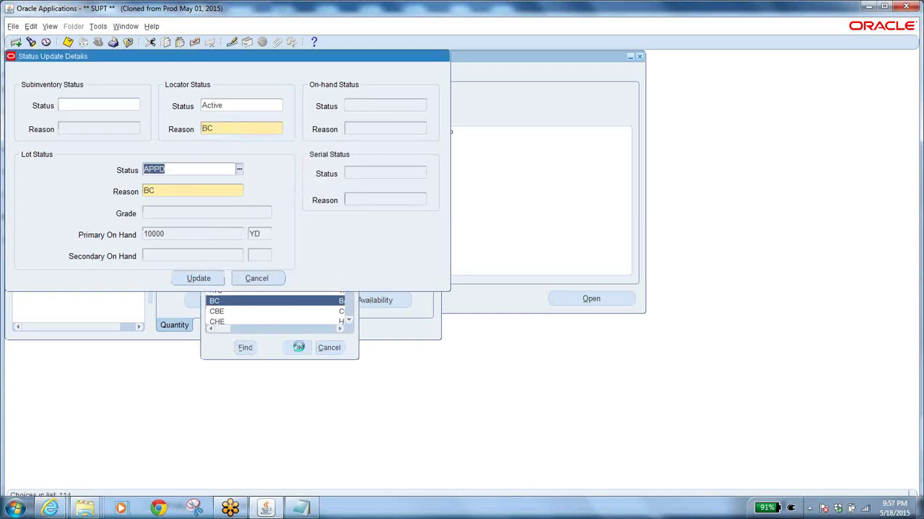
pyautogui.click(126, 105)
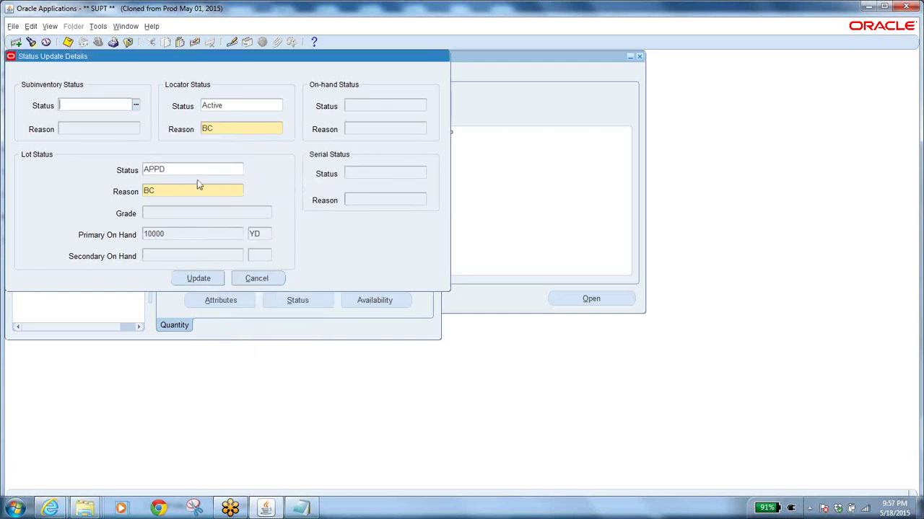
pyautogui.click(202, 281)
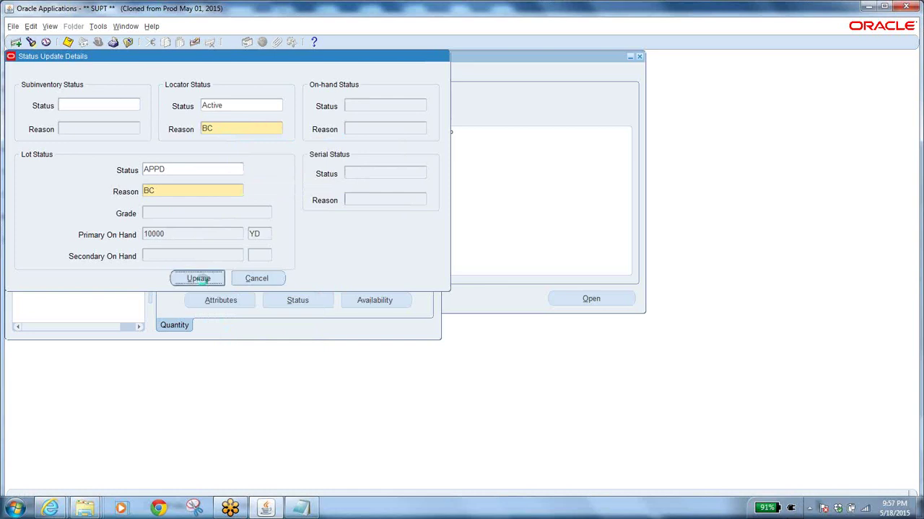
pyautogui.click(478, 290)
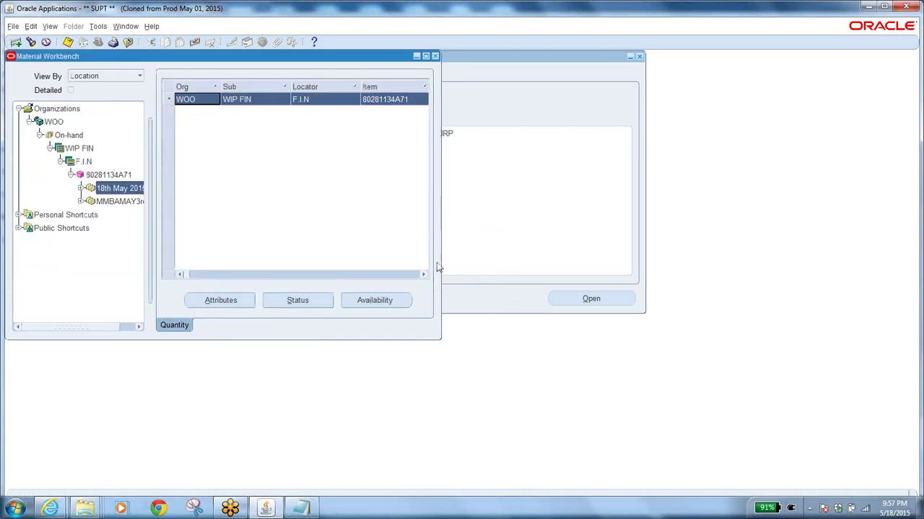
# Close the workbench, reopen the On-hand Quantity query and find item 80281134A71 in organization WOO.
pyautogui.click(127, 43)
pyautogui.doubleClick(103, 158)
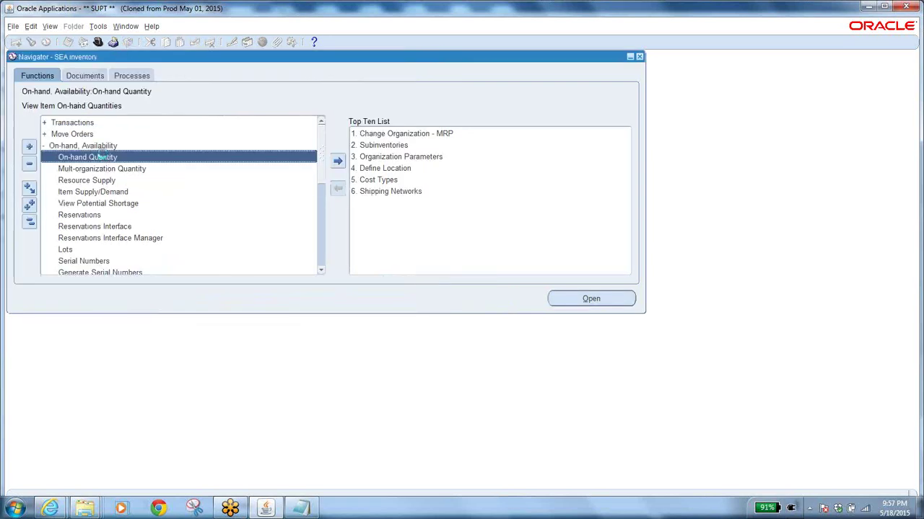
pyautogui.click(183, 264)
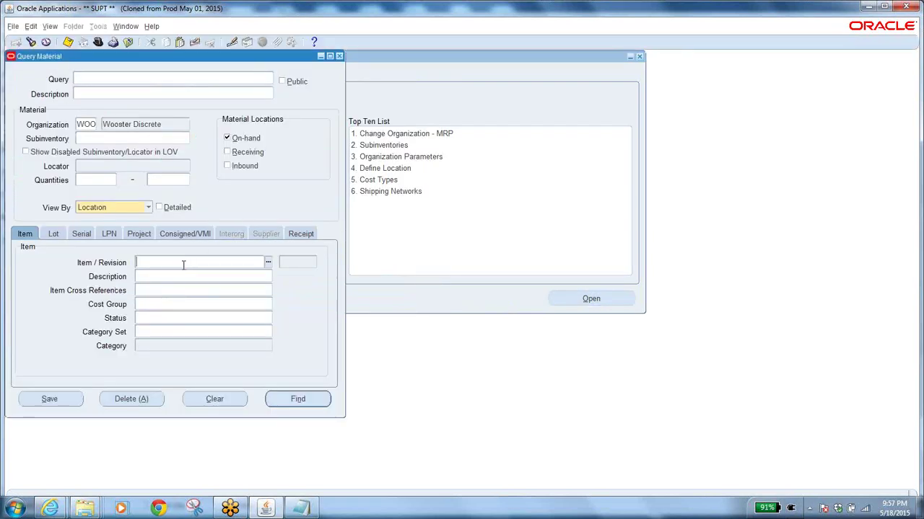
pyautogui.click(220, 401)
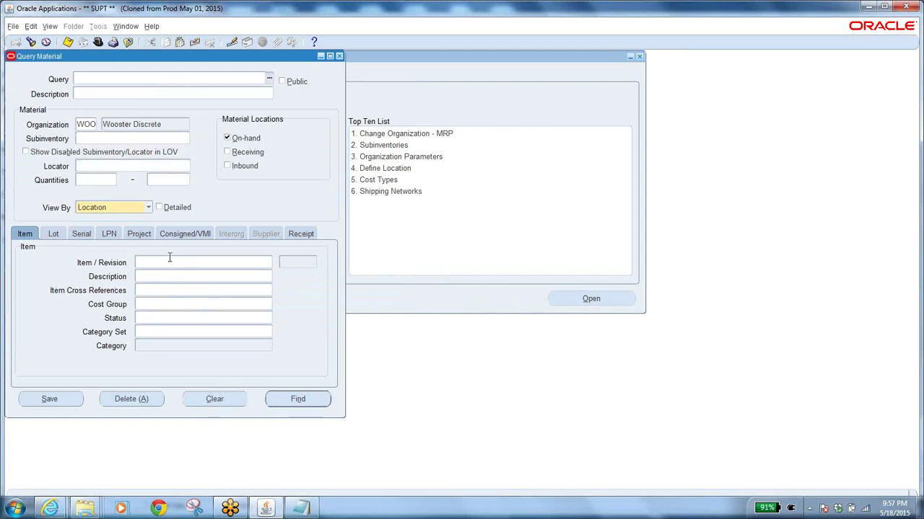
pyautogui.click(168, 261)
pyautogui.write('80281134A71')
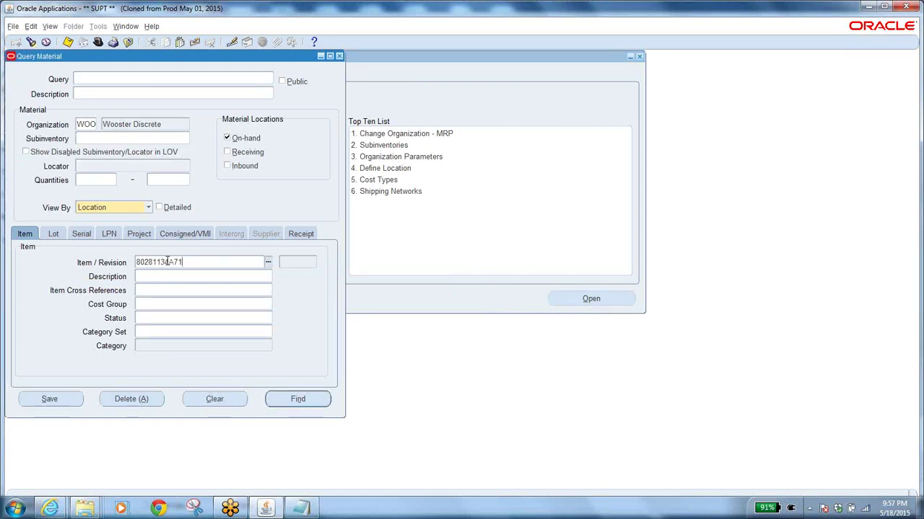
pyautogui.click(310, 402)
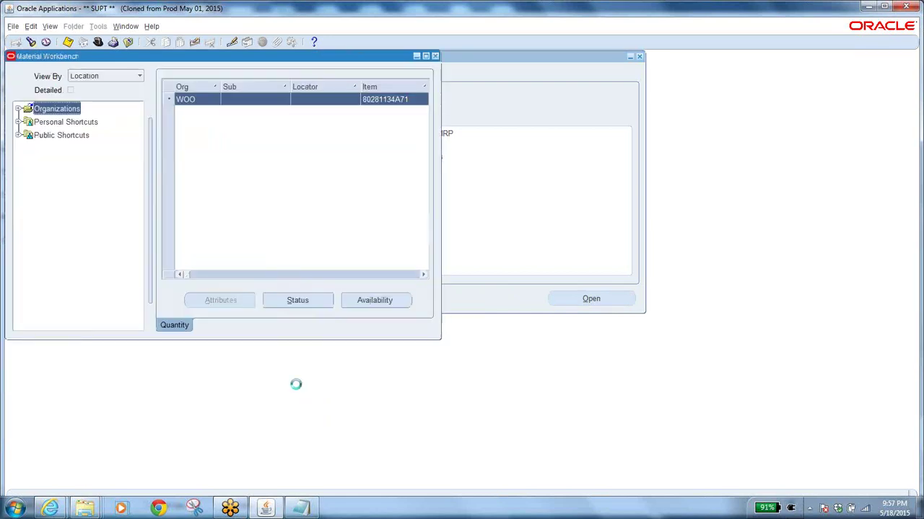
# Check the item's total quantity in its availability details and close them.
pyautogui.click(378, 299)
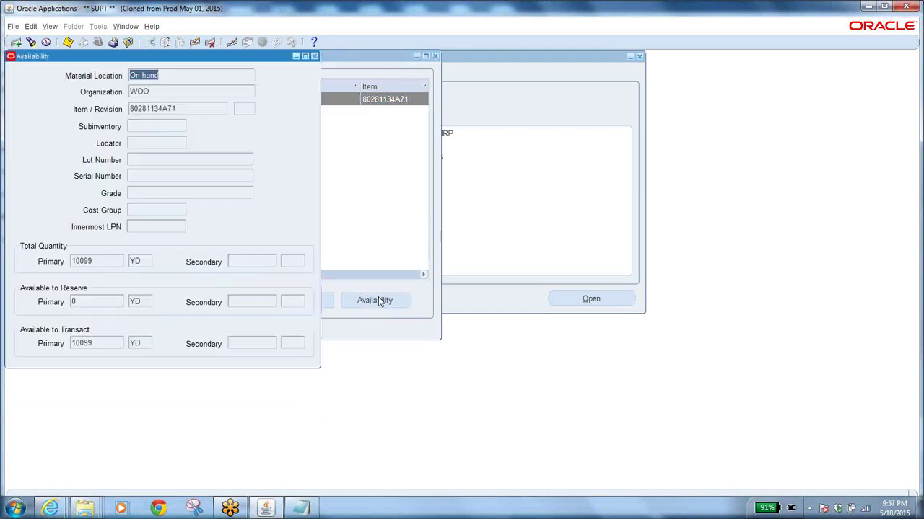
pyautogui.doubleClick(98, 265)
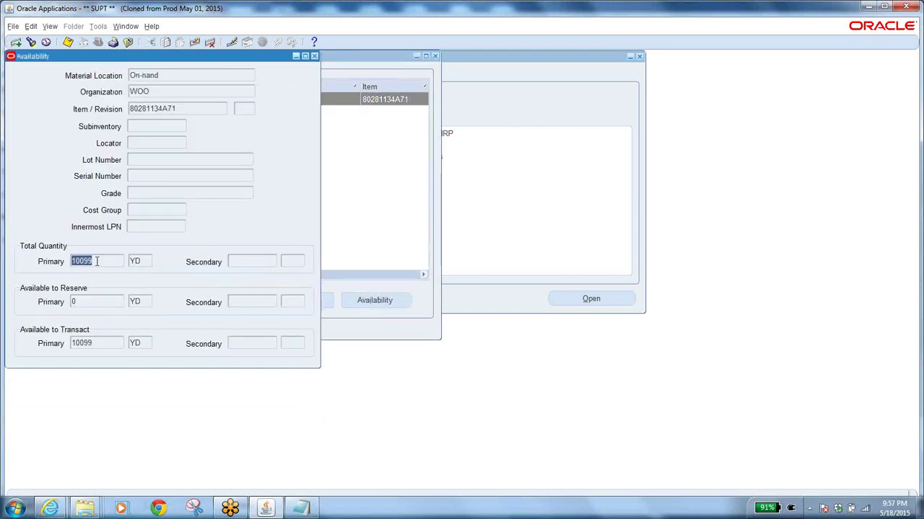
pyautogui.click(314, 56)
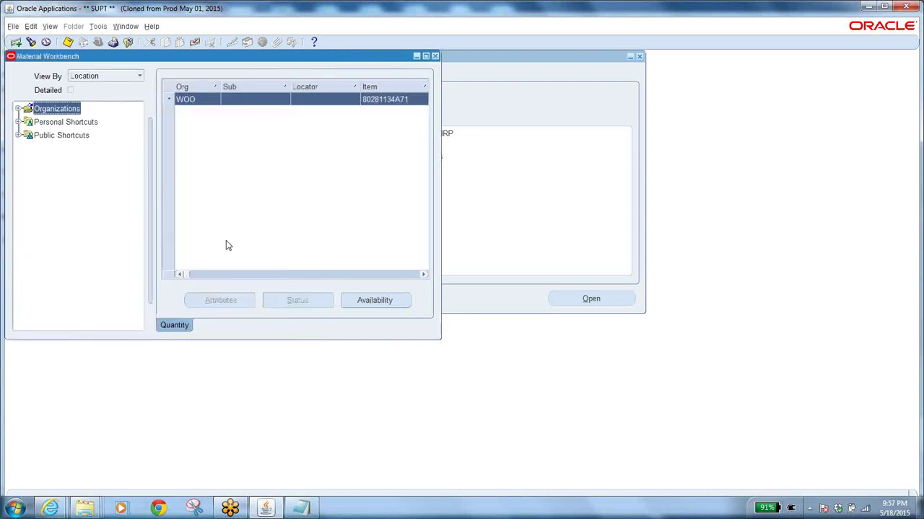
# Expand Organizations through WOO, On-hand, WIP FIN, F.I.N and item 80281134A71, and select the 18th May 2015 lot.
pyautogui.click(18, 109)
pyautogui.click(30, 122)
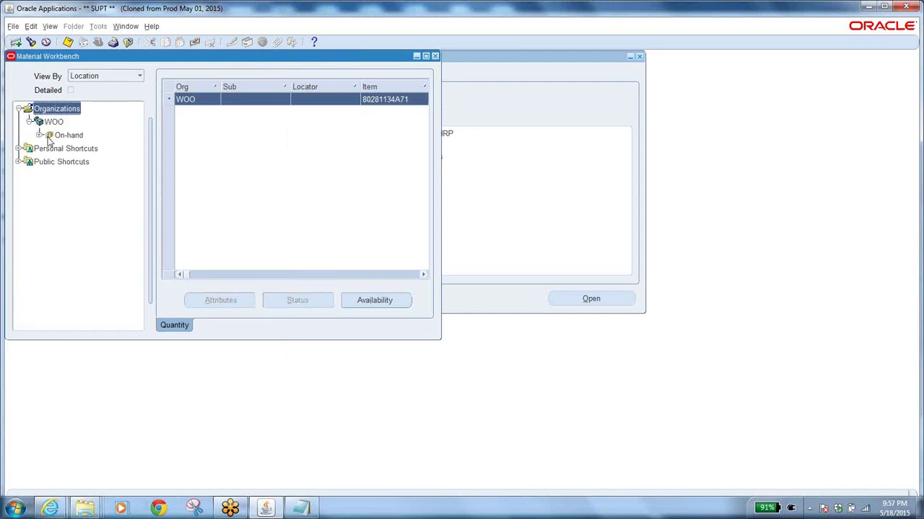
pyautogui.click(39, 136)
pyautogui.click(51, 149)
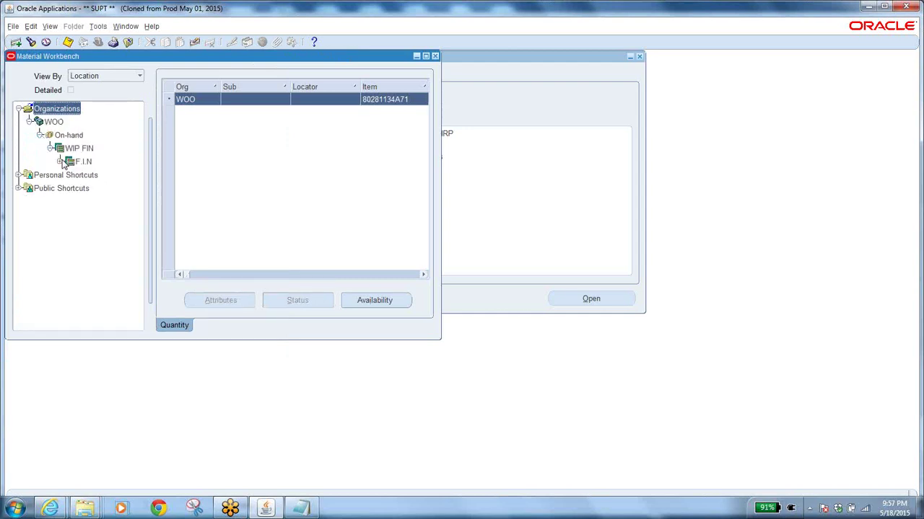
pyautogui.click(61, 162)
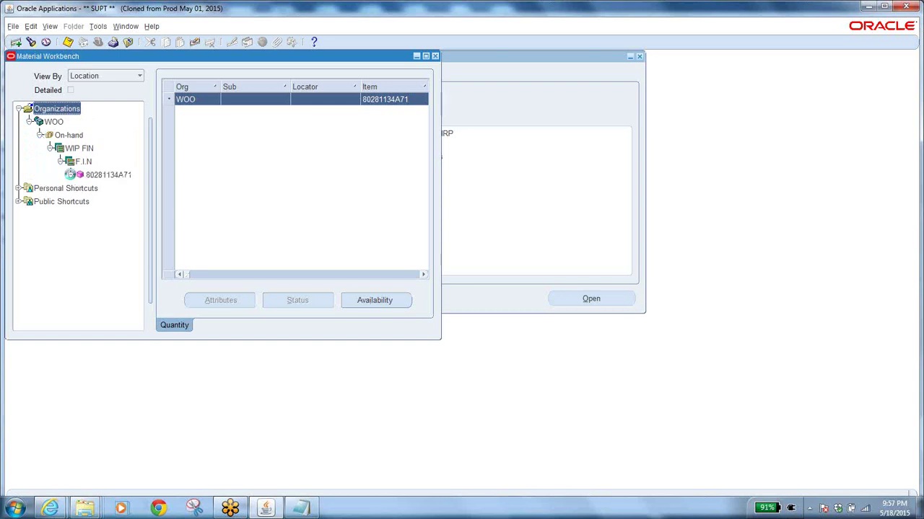
pyautogui.click(71, 174)
pyautogui.click(124, 189)
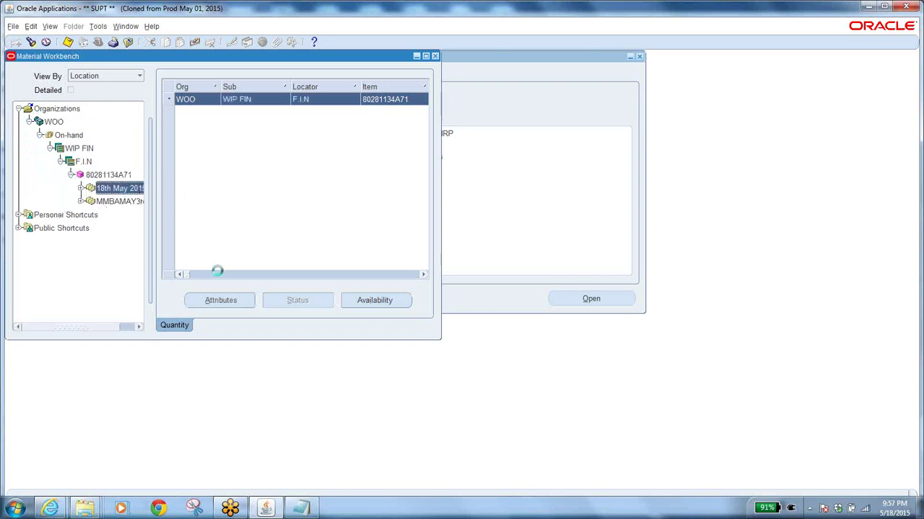
# Maximize the Material Workbench and check the Status column of the selected lot's row.
pyautogui.moveTo(187, 274); pyautogui.dragTo(433, 250)
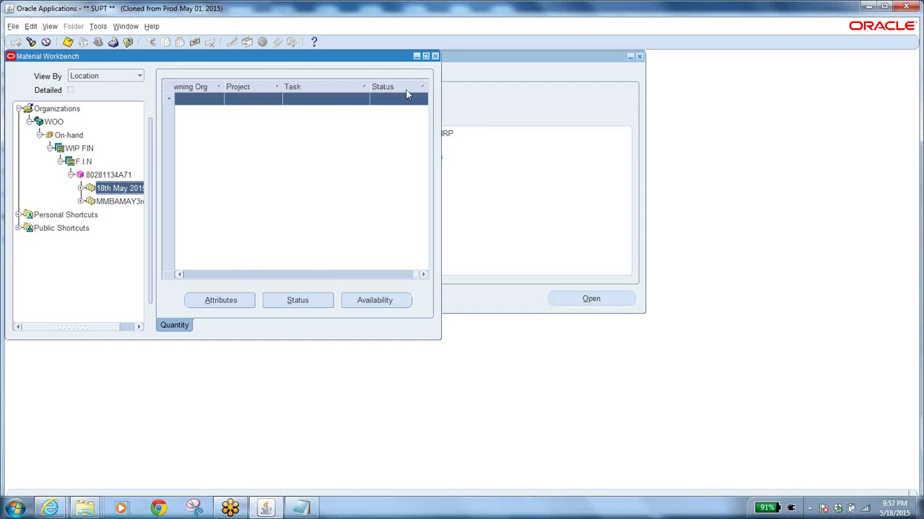
pyautogui.click(426, 57)
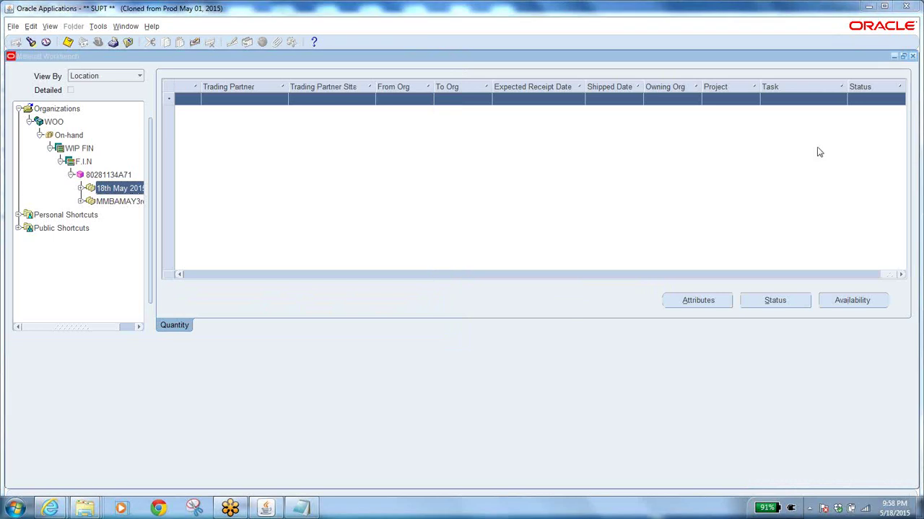
pyautogui.click(871, 101)
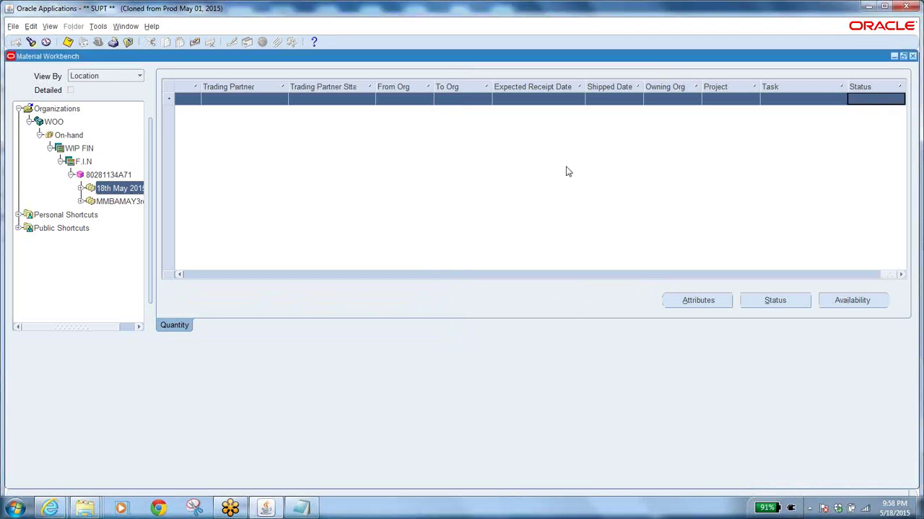
# Select item 80281134A71 under F.I.N, start a status update and set its lot status to APPD.
pyautogui.click(103, 176)
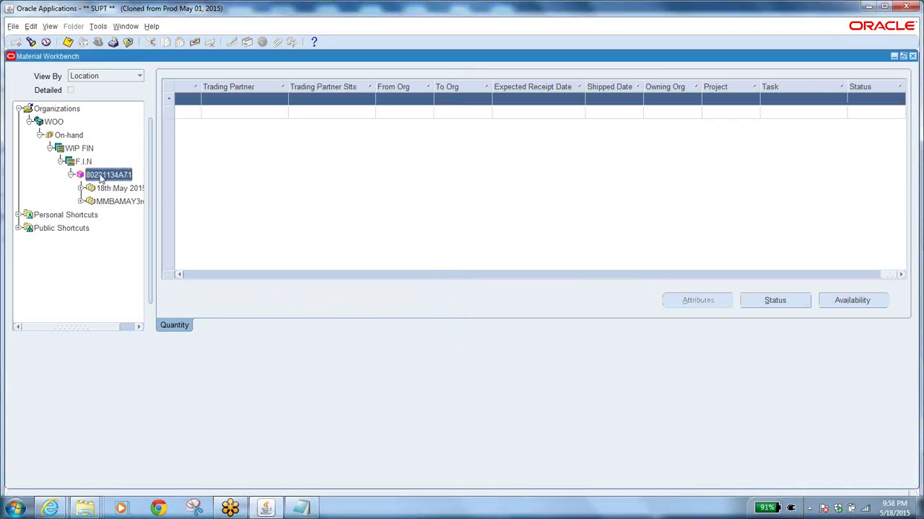
pyautogui.click(100, 27)
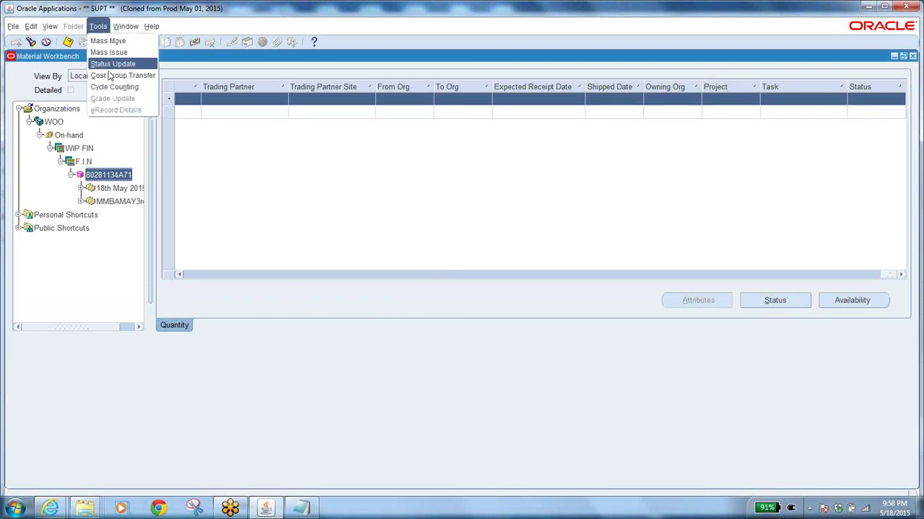
pyautogui.click(124, 66)
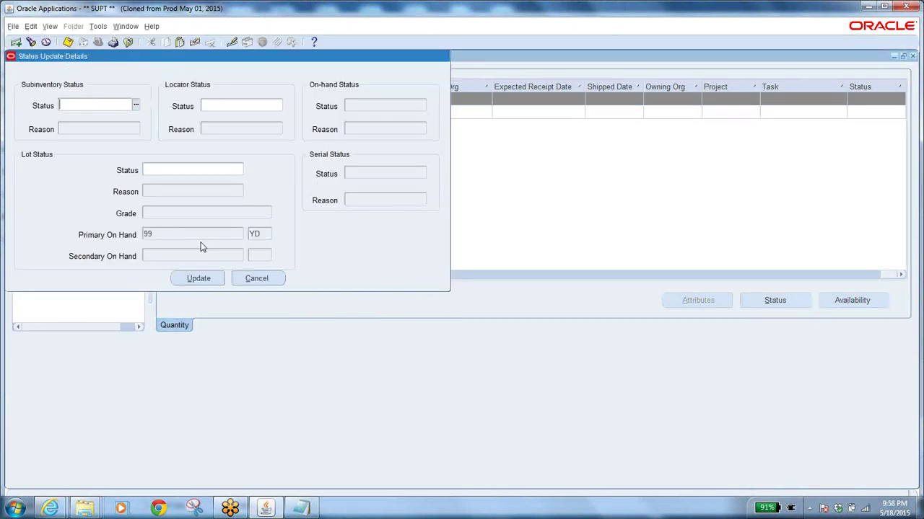
pyautogui.click(160, 168)
pyautogui.click(241, 170)
pyautogui.click(240, 389)
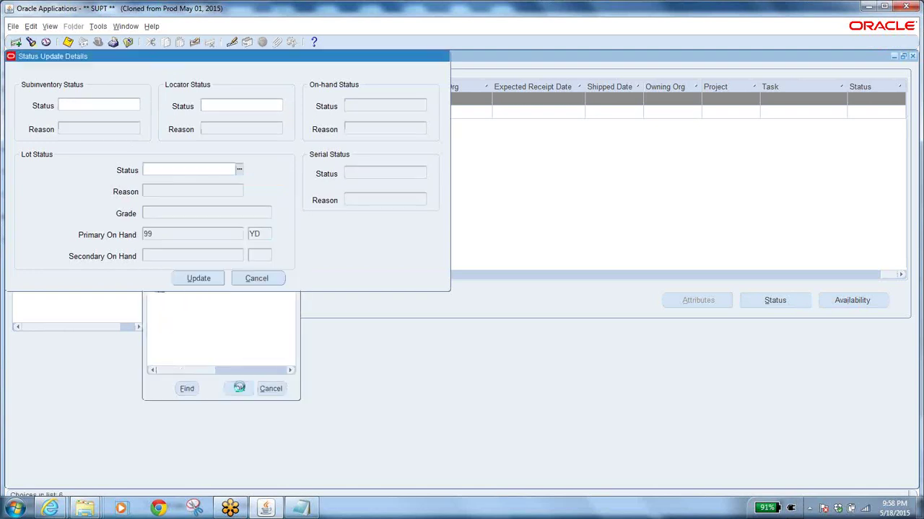
# Set the lot status reason to CBE and apply the status update.
pyautogui.click(238, 191)
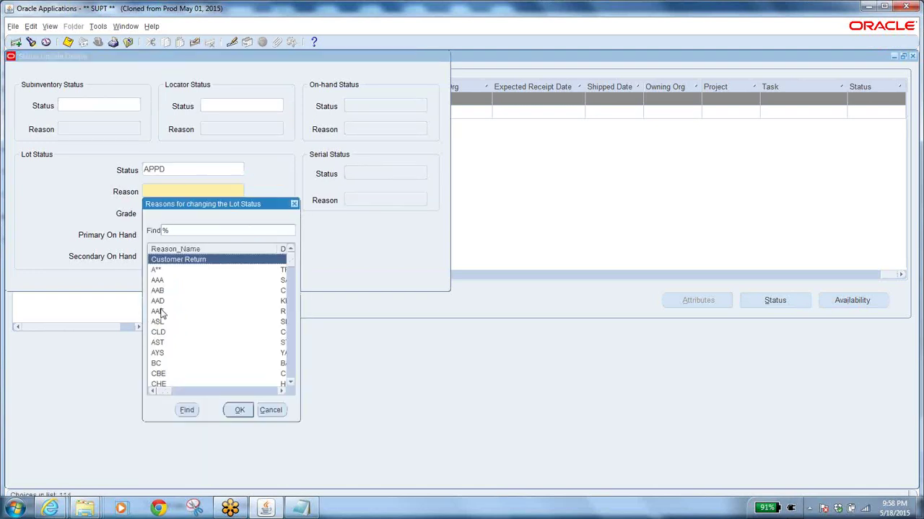
pyautogui.click(181, 374)
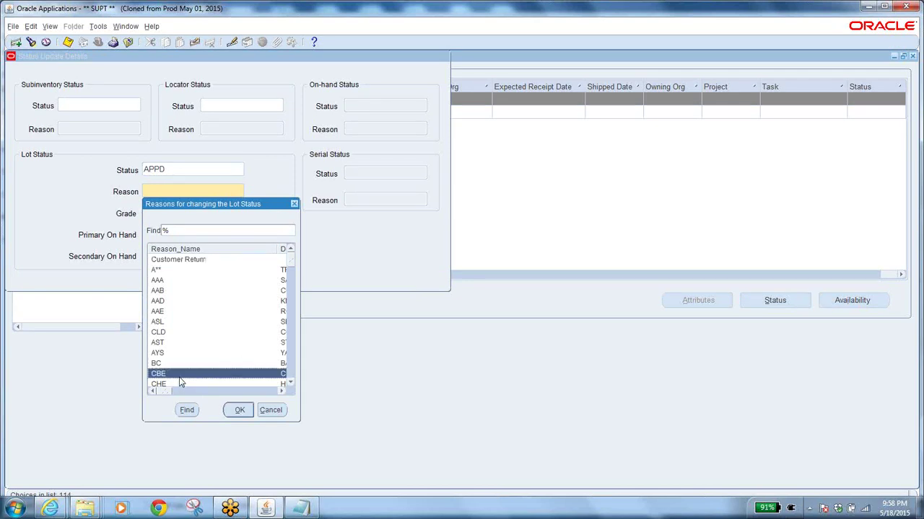
pyautogui.click(237, 410)
pyautogui.click(197, 278)
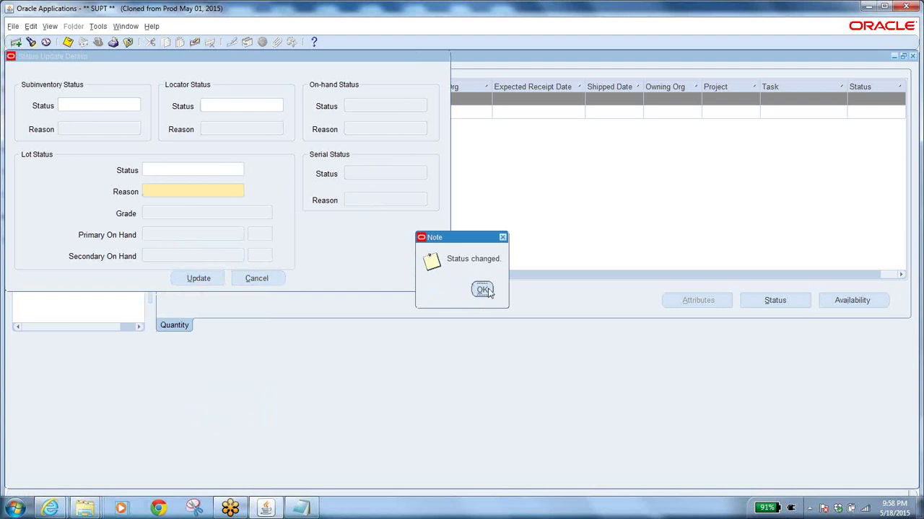
pyautogui.click(483, 290)
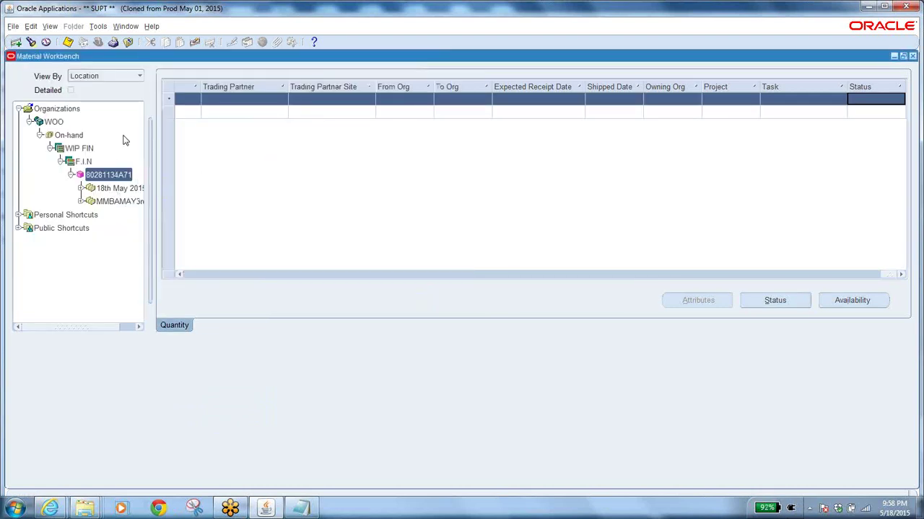
# Query the on-hand quantity of item 80281134A71 in WOO again and open its availability details.
pyautogui.click(128, 42)
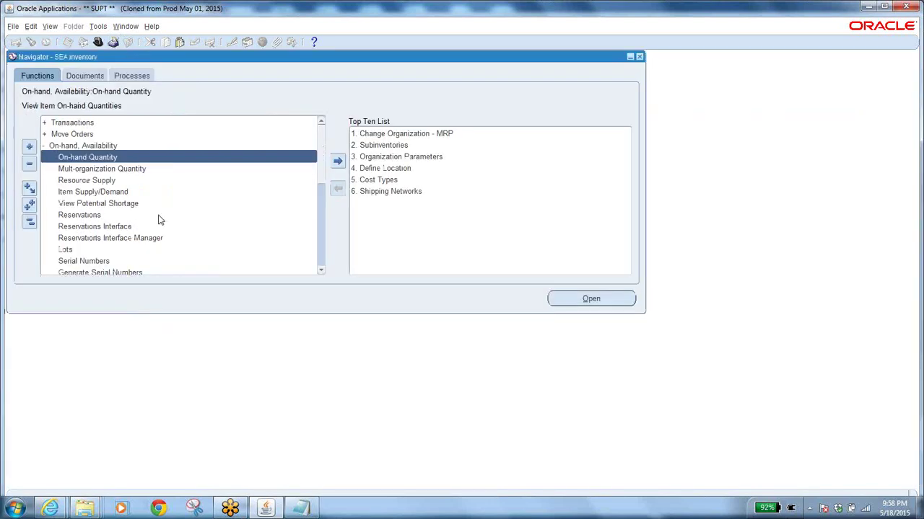
pyautogui.doubleClick(108, 158)
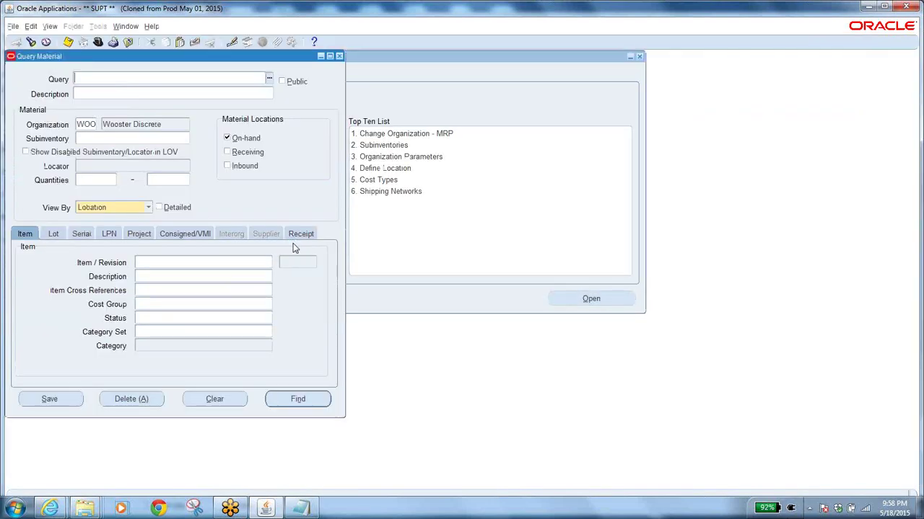
pyautogui.click(205, 265)
pyautogui.write('80281134A71')
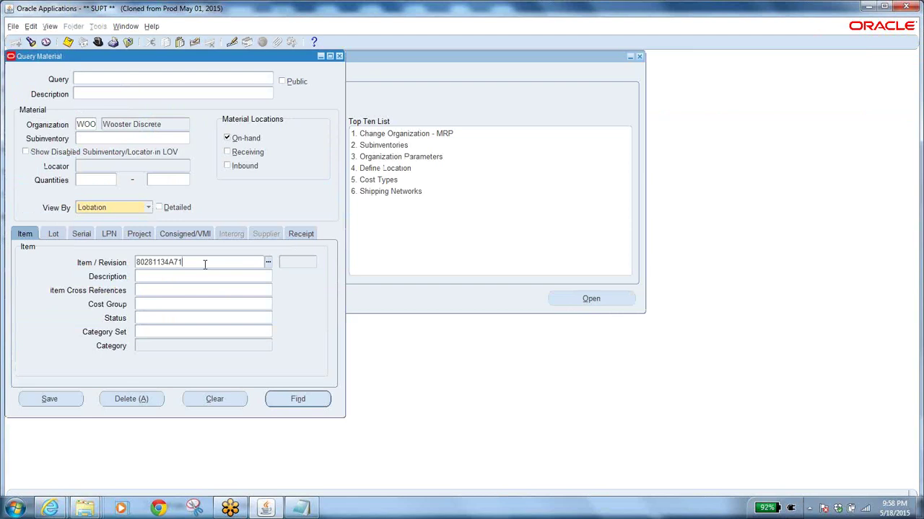
pyautogui.click(312, 401)
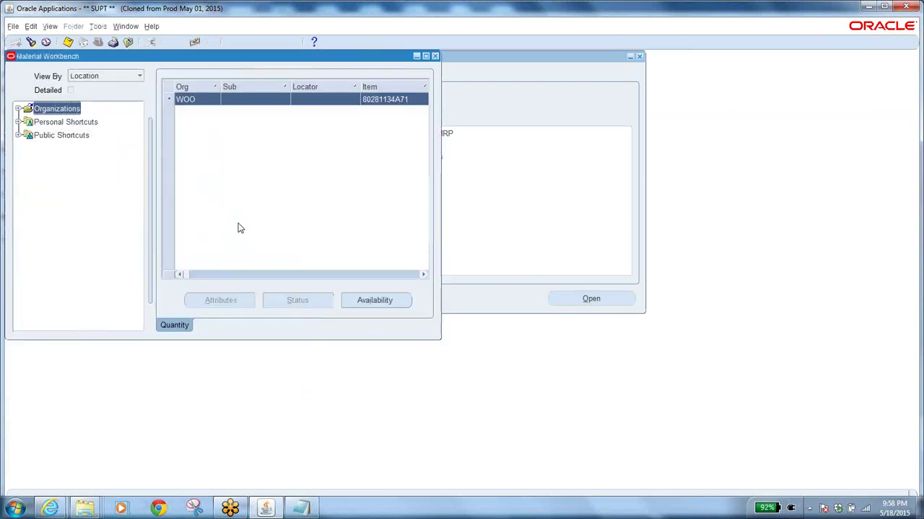
pyautogui.click(374, 297)
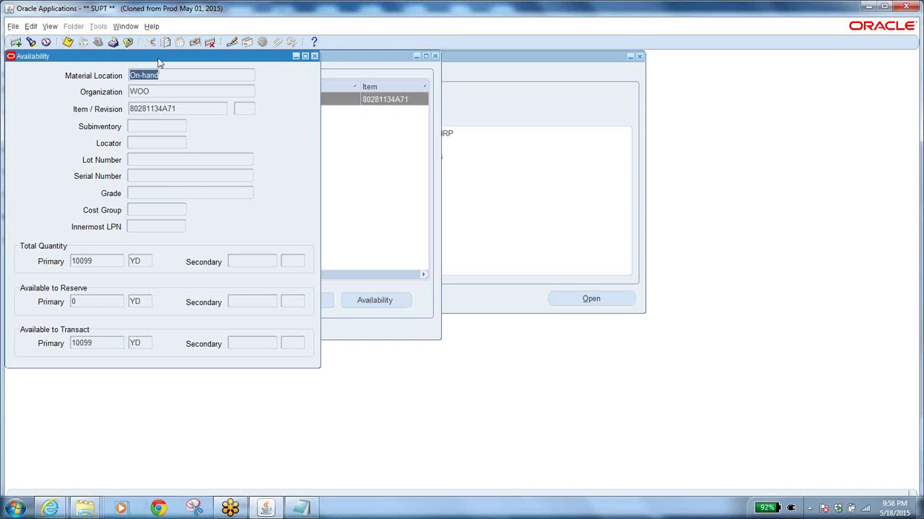
# Leave the availability details and select the 18th May 2015 lot of item 80281134A71 under WIP FIN, locator F.I.N.
pyautogui.moveTo(159, 62); pyautogui.dragTo(324, 108)
pyautogui.click(472, 101)
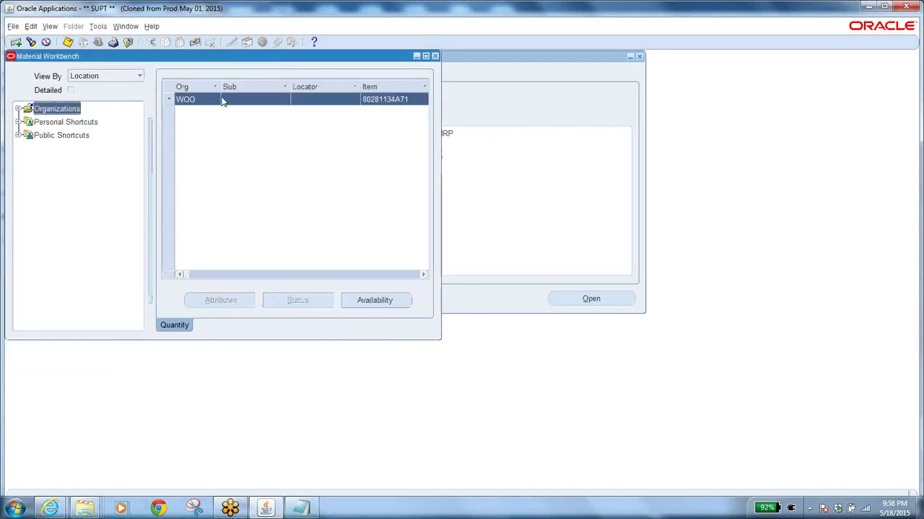
pyautogui.click(18, 108)
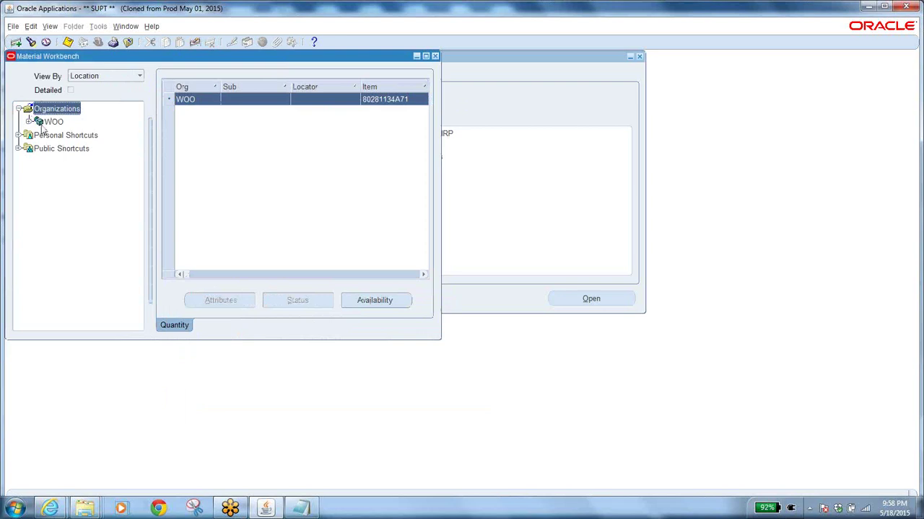
pyautogui.click(29, 121)
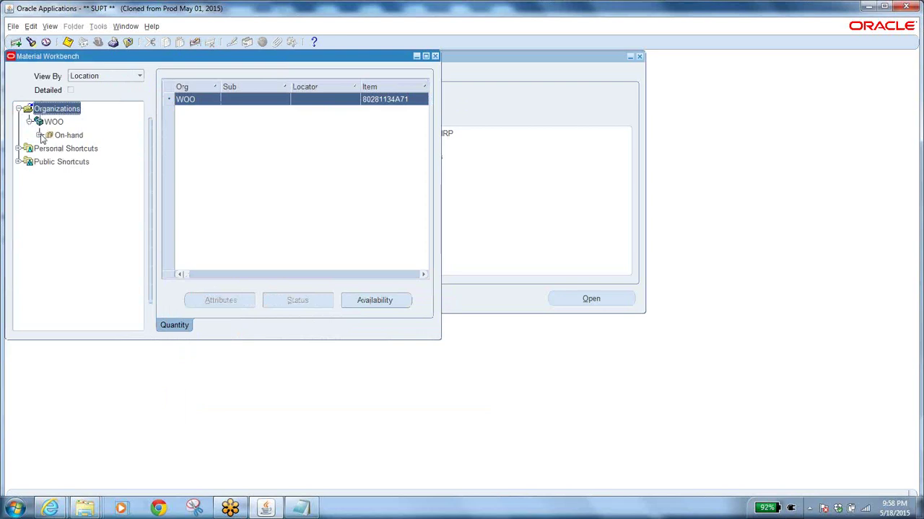
pyautogui.click(40, 135)
pyautogui.click(50, 148)
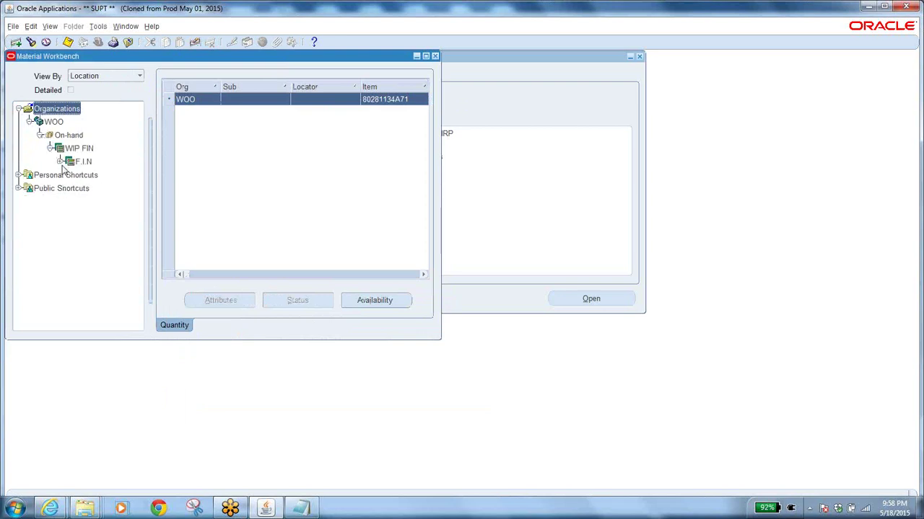
pyautogui.click(60, 162)
pyautogui.click(71, 174)
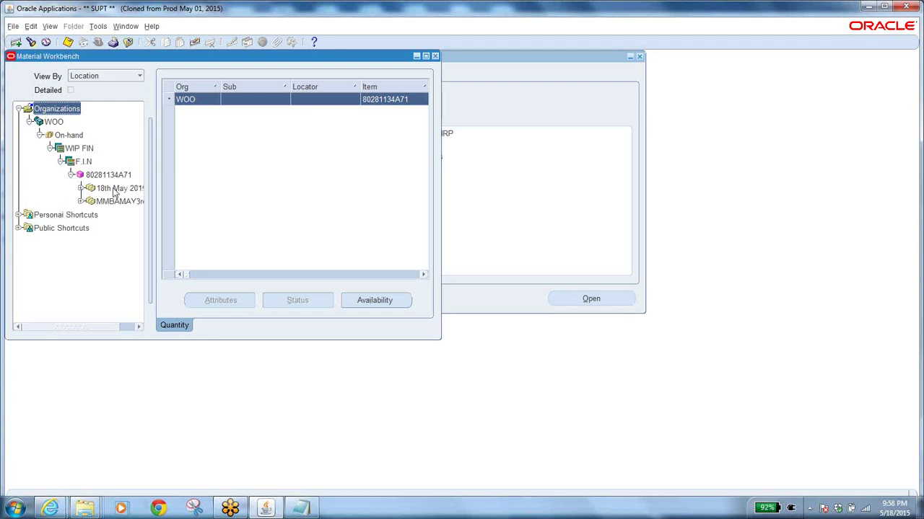
pyautogui.click(113, 189)
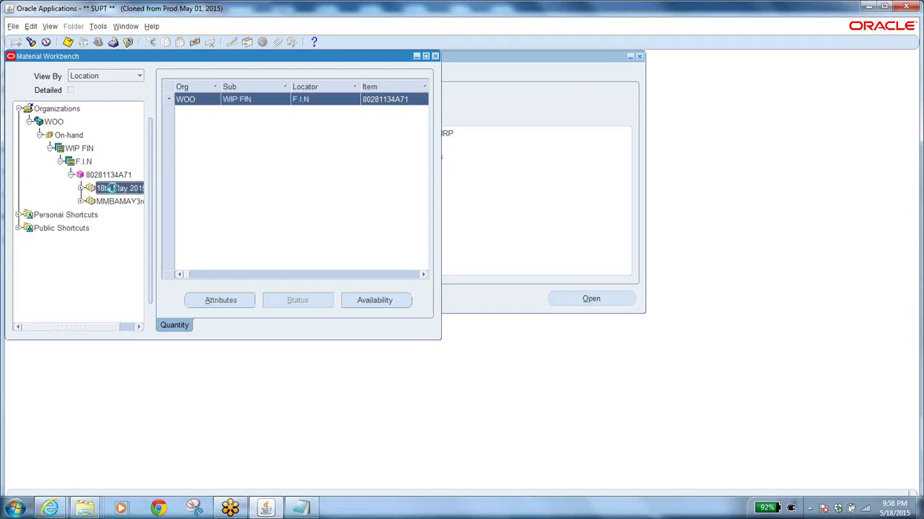
# Start a status update for the selected lot and set the subinventory status to Active with reason COV.
pyautogui.click(98, 26)
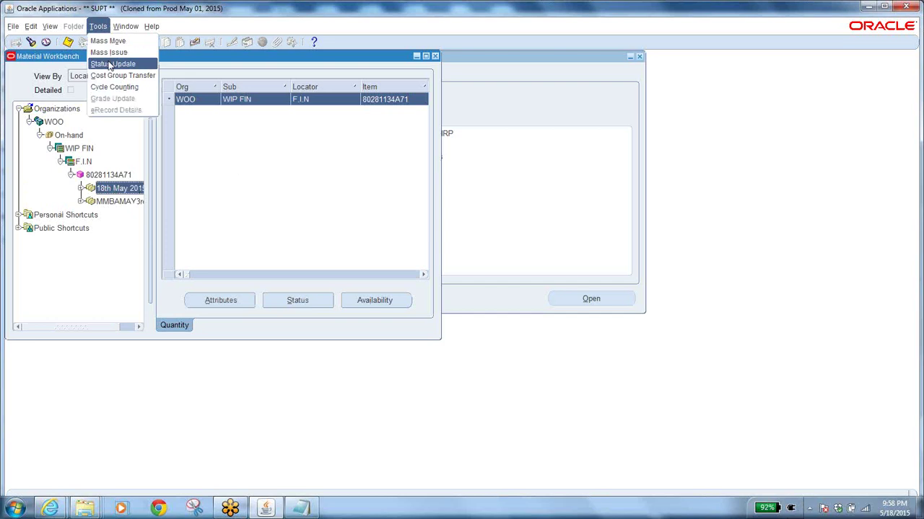
pyautogui.click(110, 64)
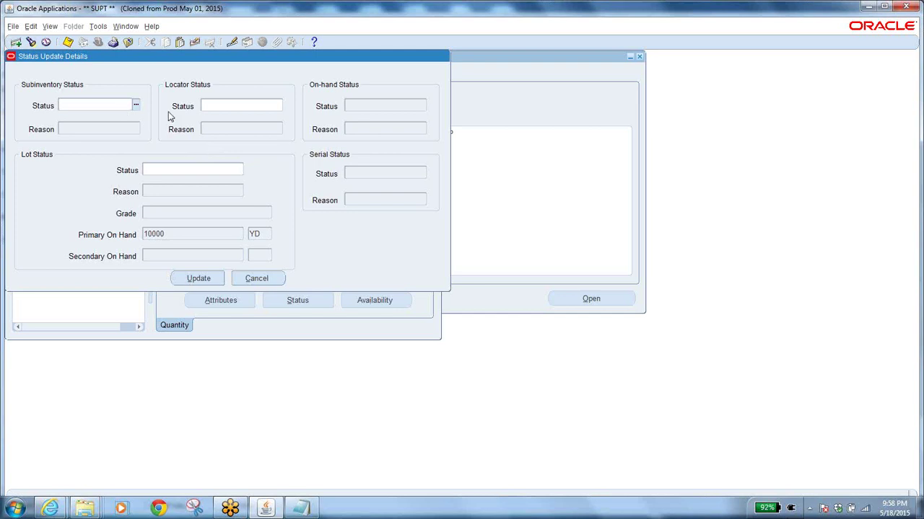
pyautogui.click(136, 105)
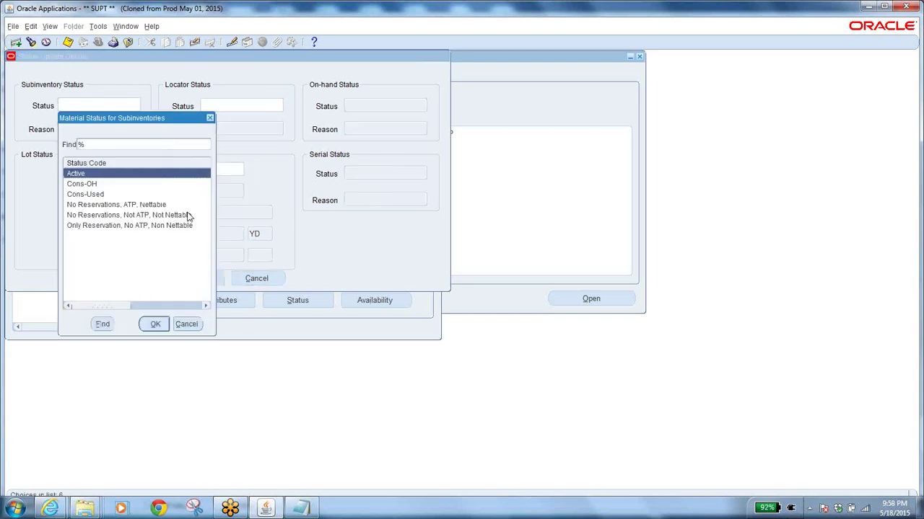
pyautogui.click(155, 325)
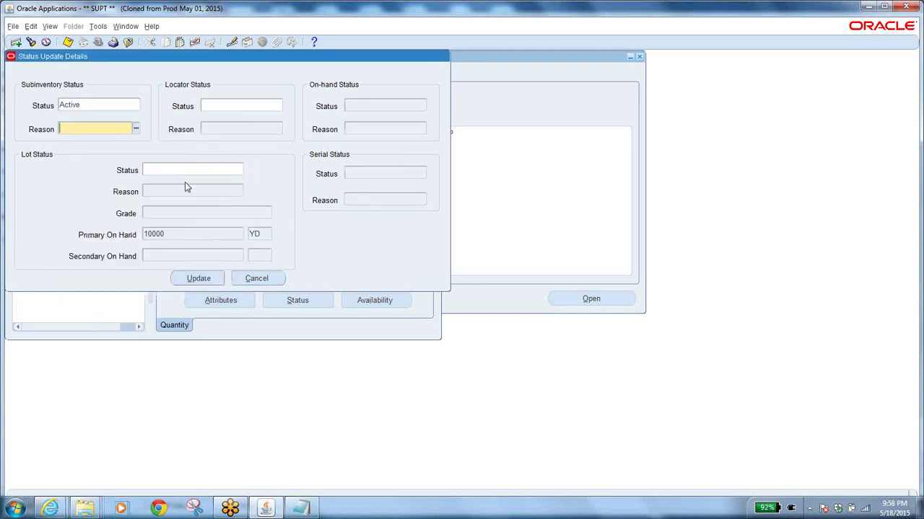
pyautogui.click(137, 129)
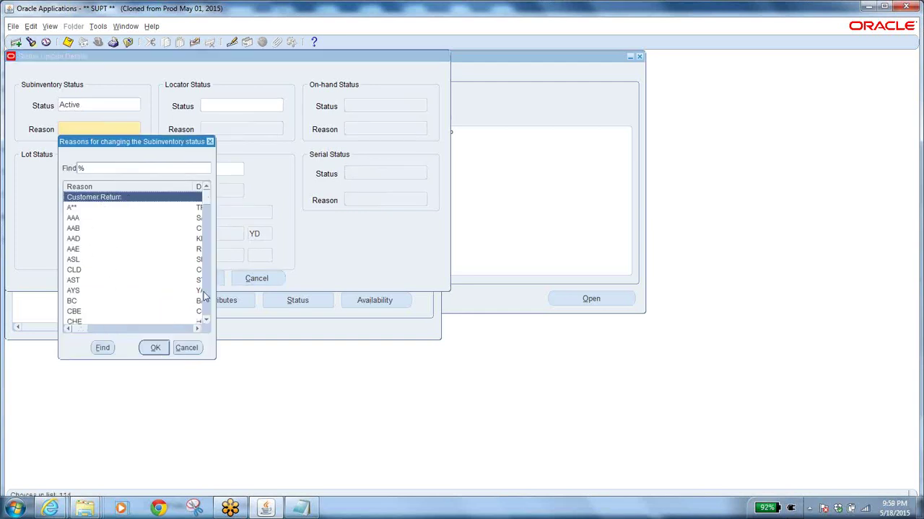
pyautogui.click(205, 296)
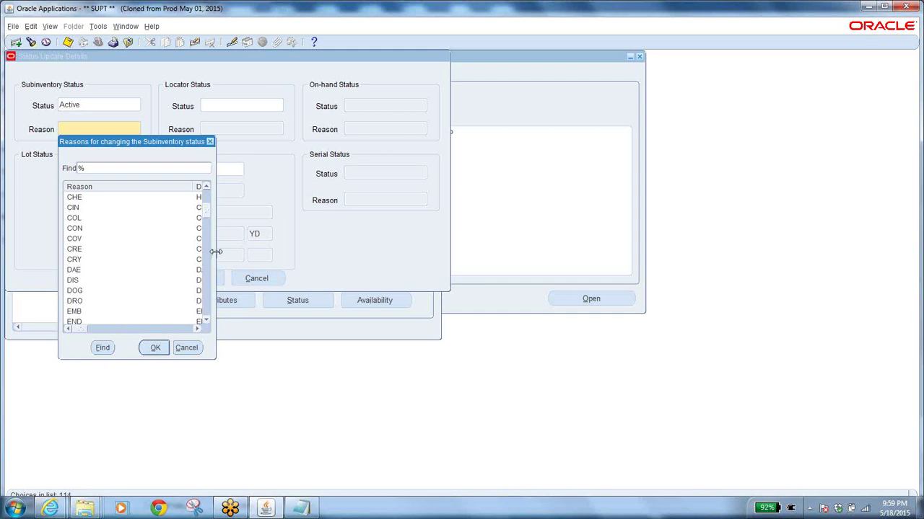
pyautogui.moveTo(216, 251); pyautogui.dragTo(366, 252)
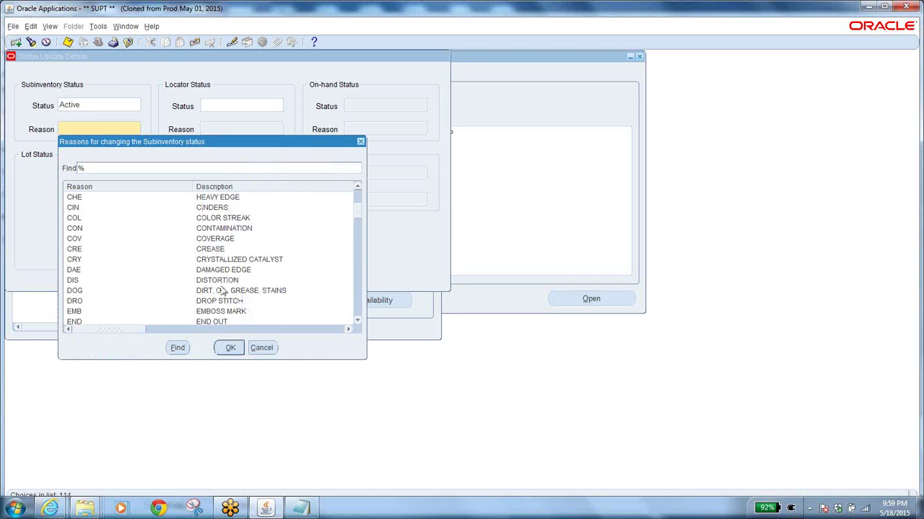
pyautogui.click(226, 249)
pyautogui.click(234, 239)
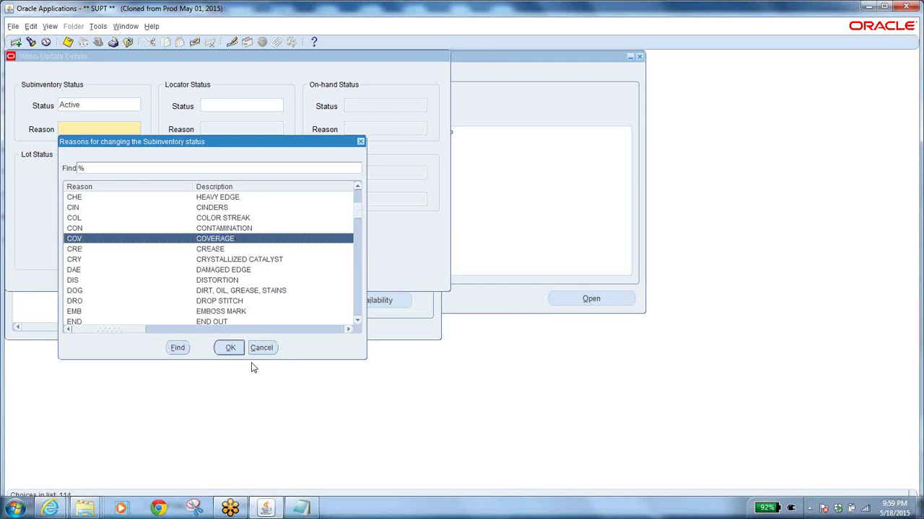
pyautogui.click(228, 348)
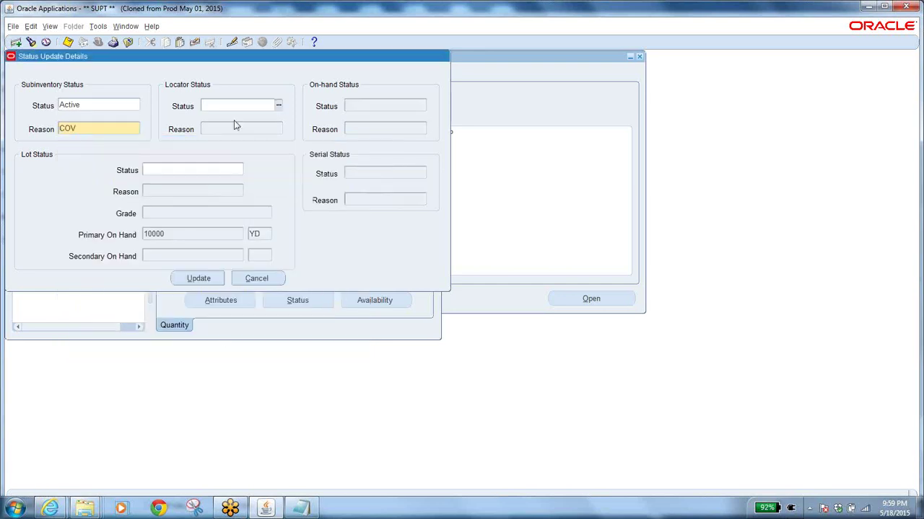
# Set the lot status to APPD with reason COV.
pyautogui.click(215, 170)
pyautogui.click(240, 169)
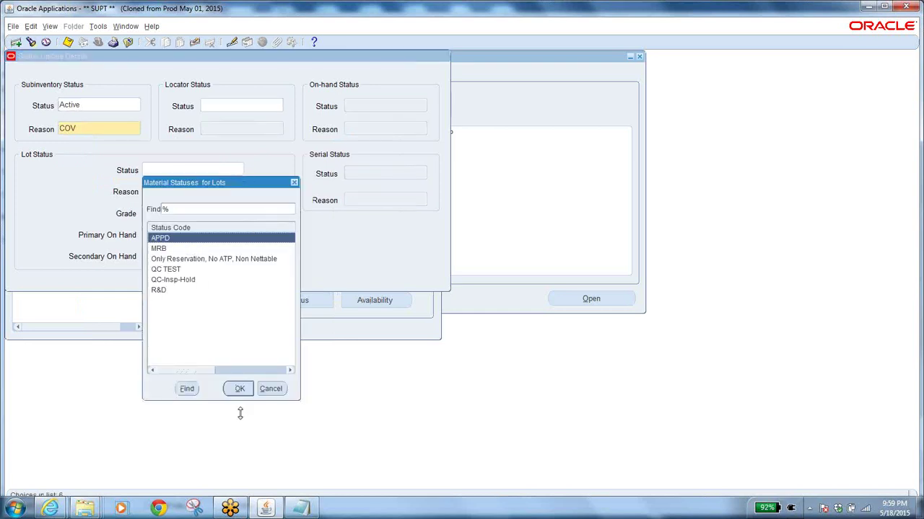
pyautogui.click(240, 389)
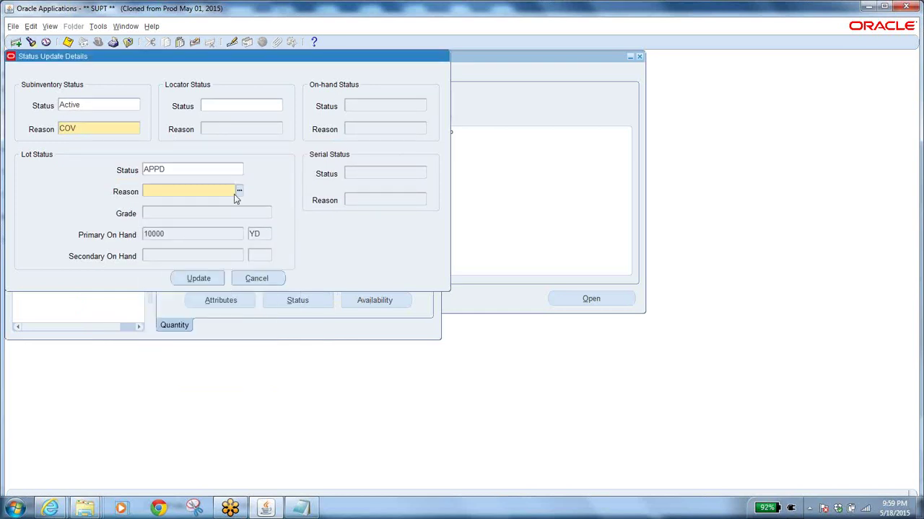
pyautogui.click(239, 192)
pyautogui.write('c%')
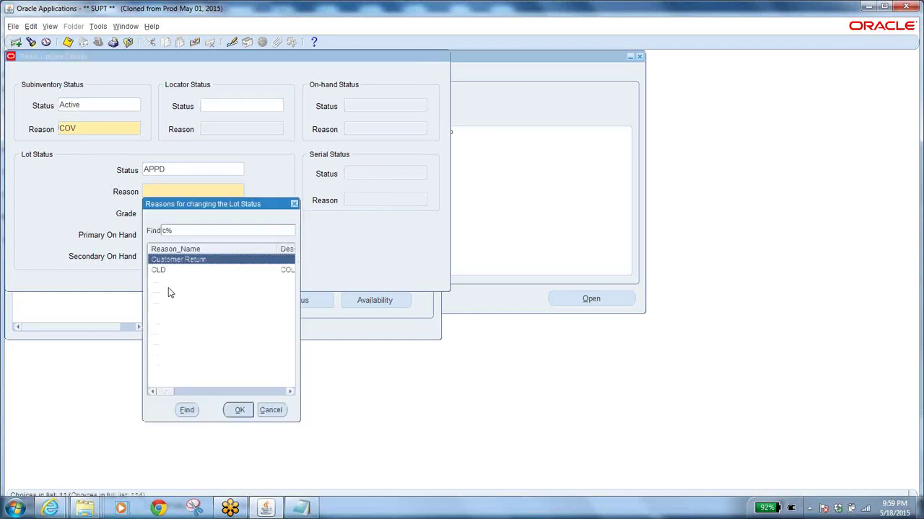
pyautogui.click(168, 333)
pyautogui.click(238, 409)
# Set the locator status to Active with reason COV and apply the status update.
pyautogui.click(268, 106)
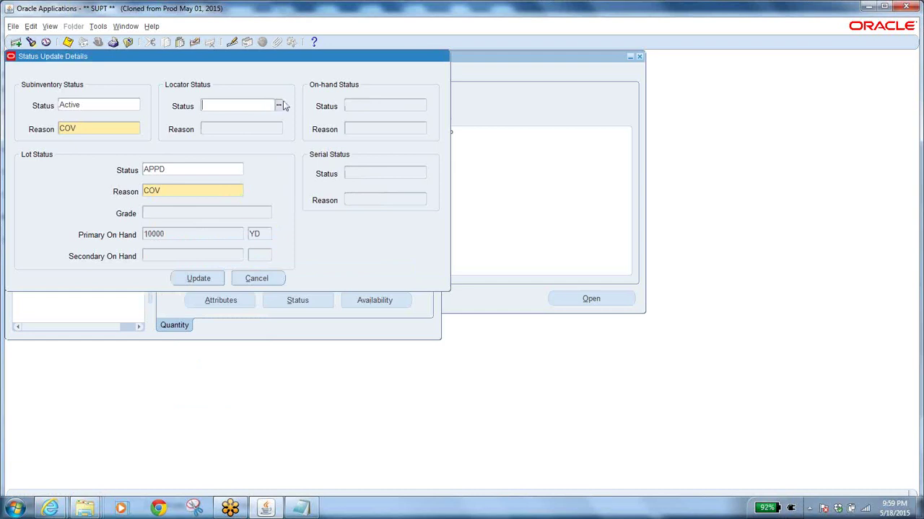
pyautogui.click(279, 107)
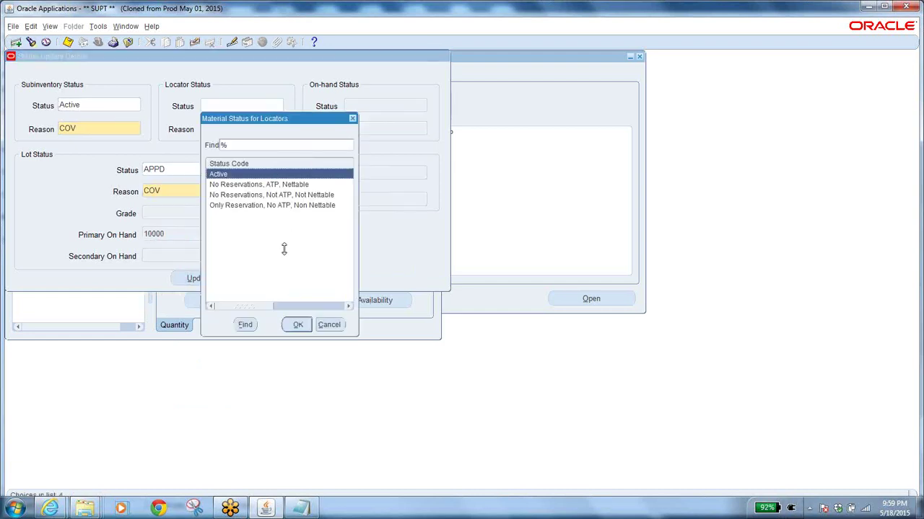
pyautogui.click(298, 325)
pyautogui.click(278, 130)
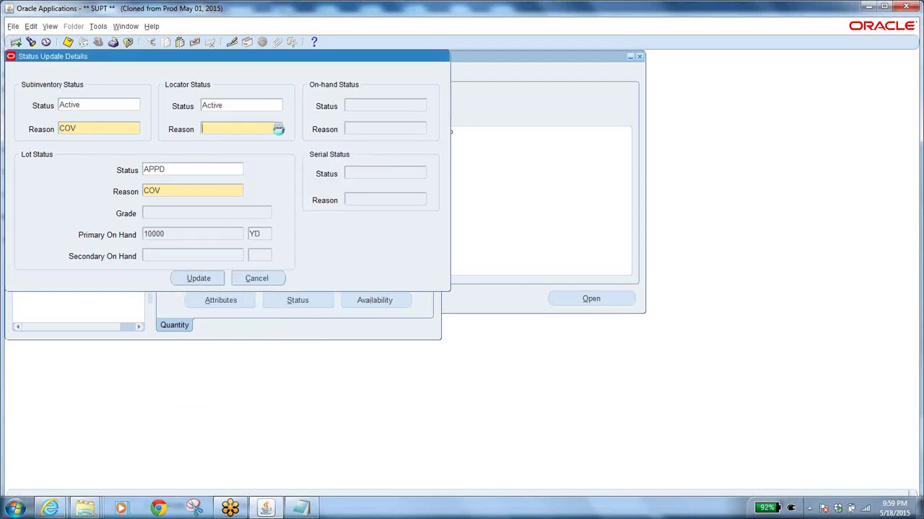
pyautogui.write('c%')
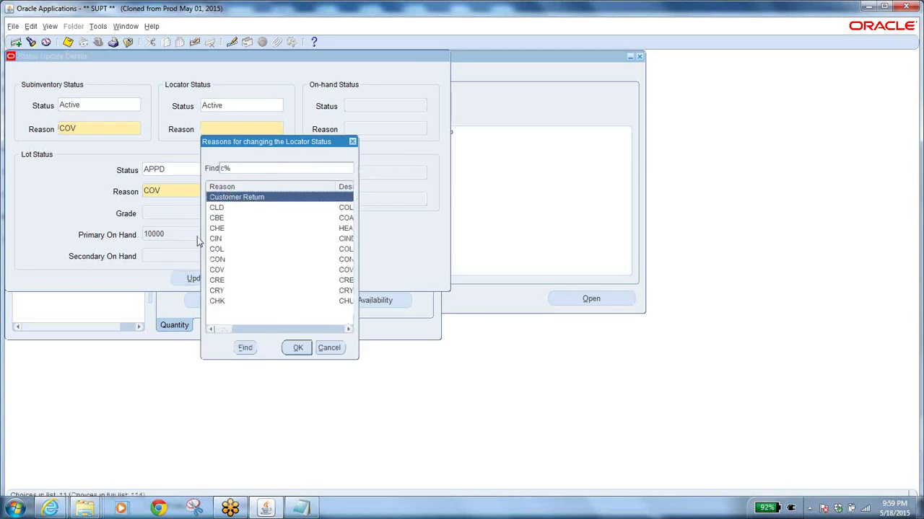
pyautogui.click(232, 271)
pyautogui.click(306, 349)
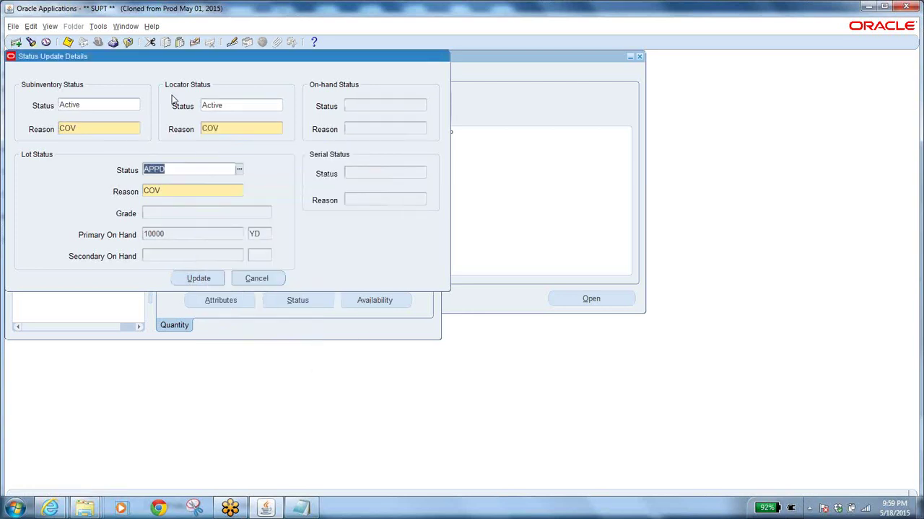
pyautogui.click(200, 279)
pyautogui.click(482, 290)
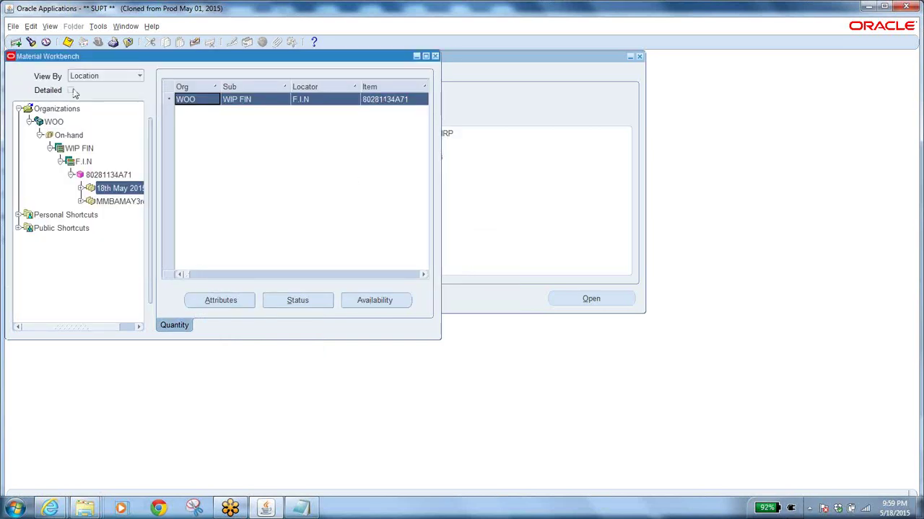
# Close the Material Workbench and query the on-hand quantity of item 80281134A71 in WOO again.
pyautogui.click(128, 43)
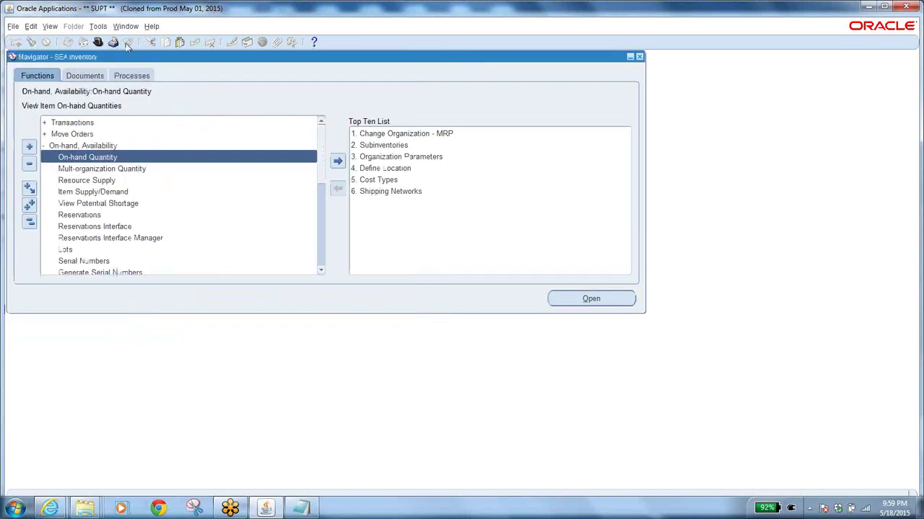
pyautogui.click(108, 157)
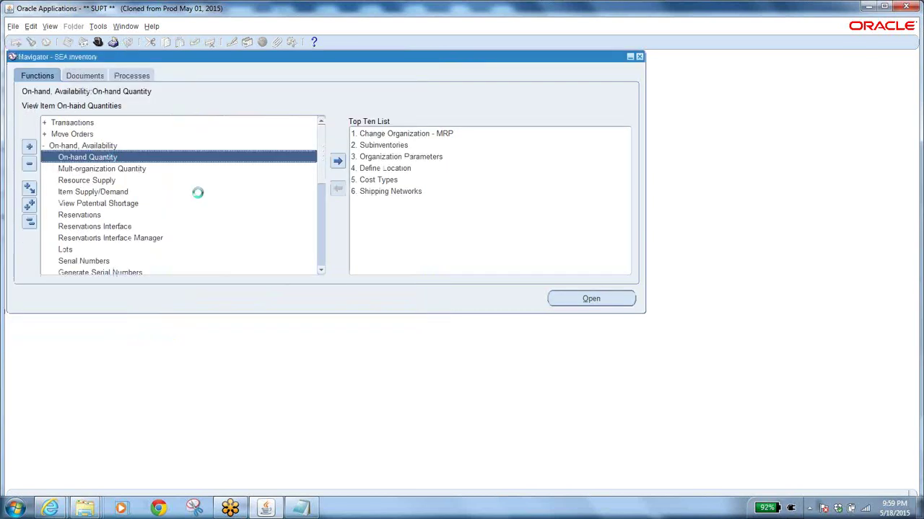
pyautogui.click(170, 264)
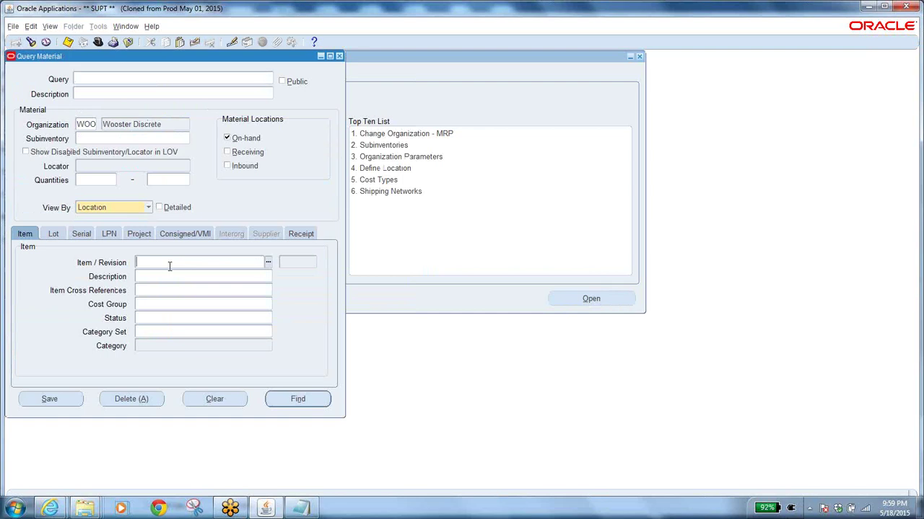
pyautogui.write('80281134A71')
pyautogui.press('Tab')
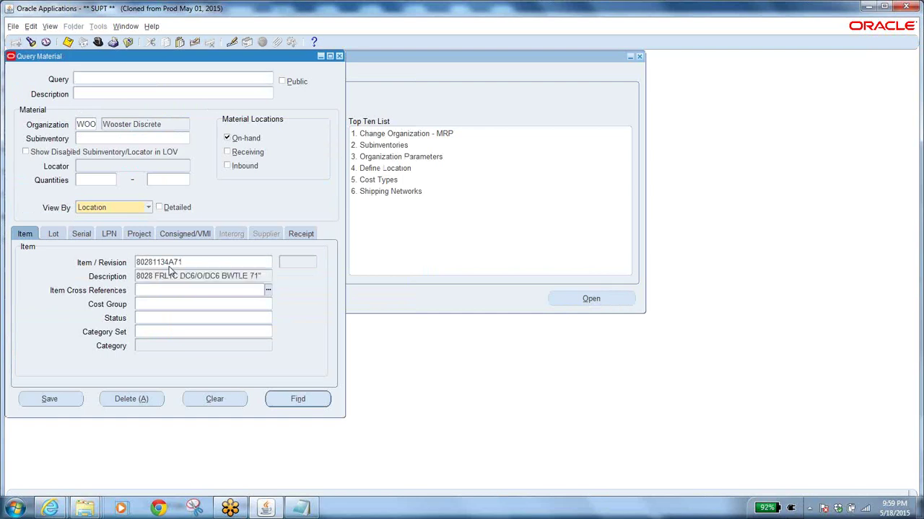
pyautogui.click(298, 400)
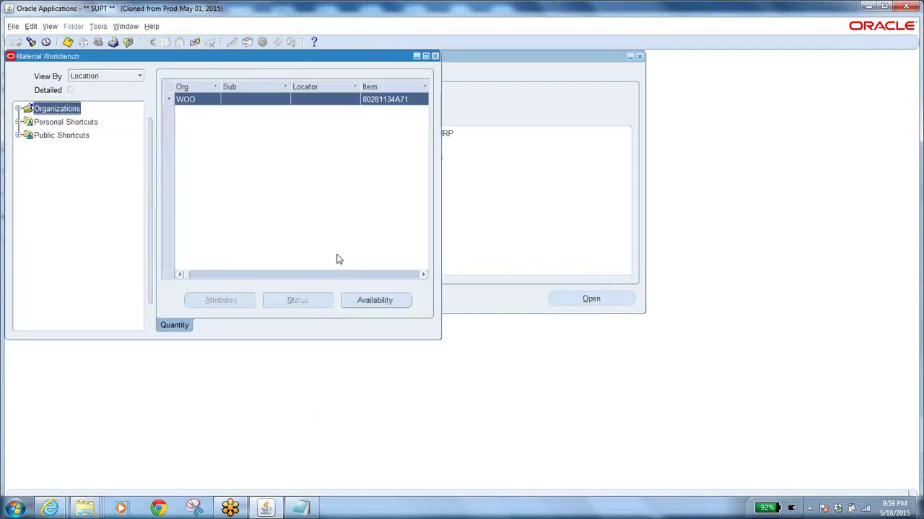
# Expand the WOO on-hand material down to WIP FIN, locator F.I.N, and select item 80281134A71.
pyautogui.doubleClick(57, 110)
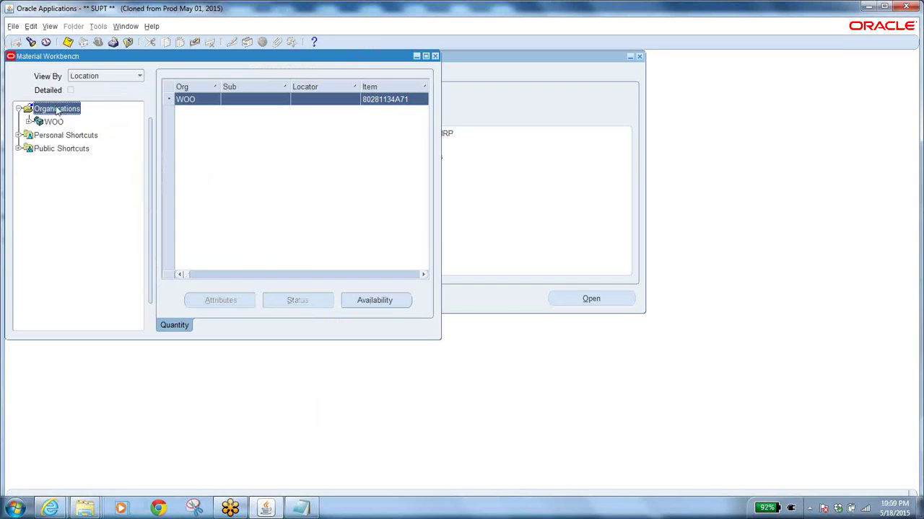
pyautogui.click(53, 122)
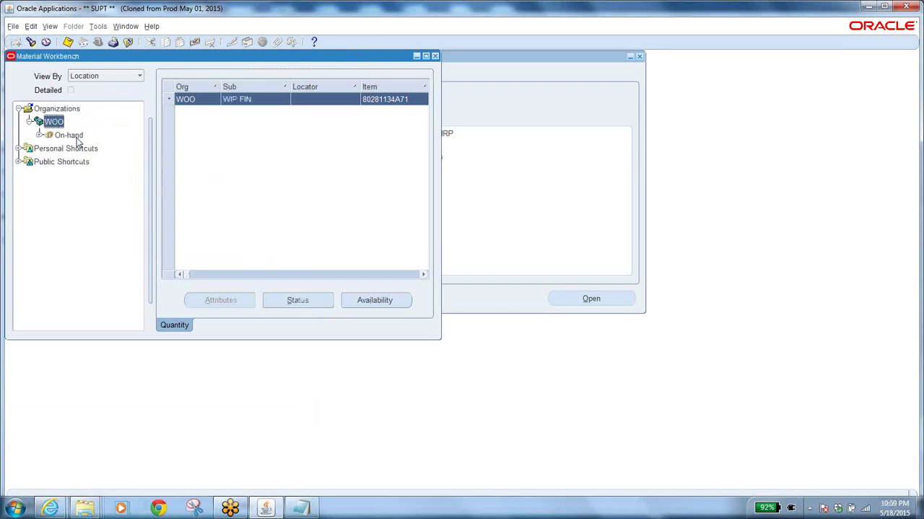
pyautogui.click(67, 136)
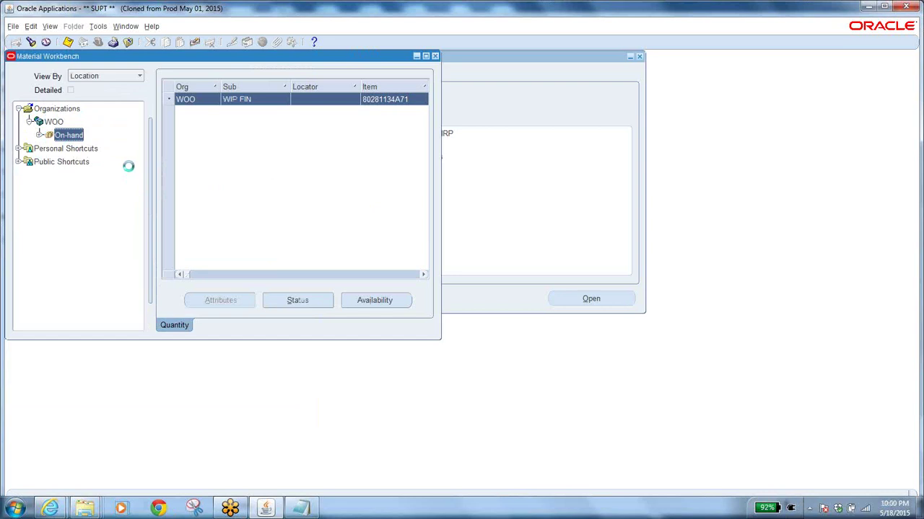
pyautogui.click(77, 148)
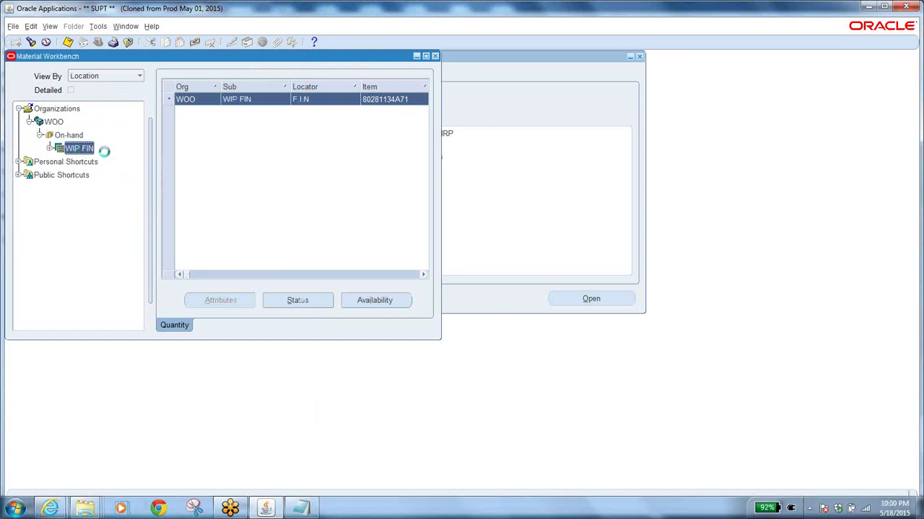
pyautogui.click(83, 161)
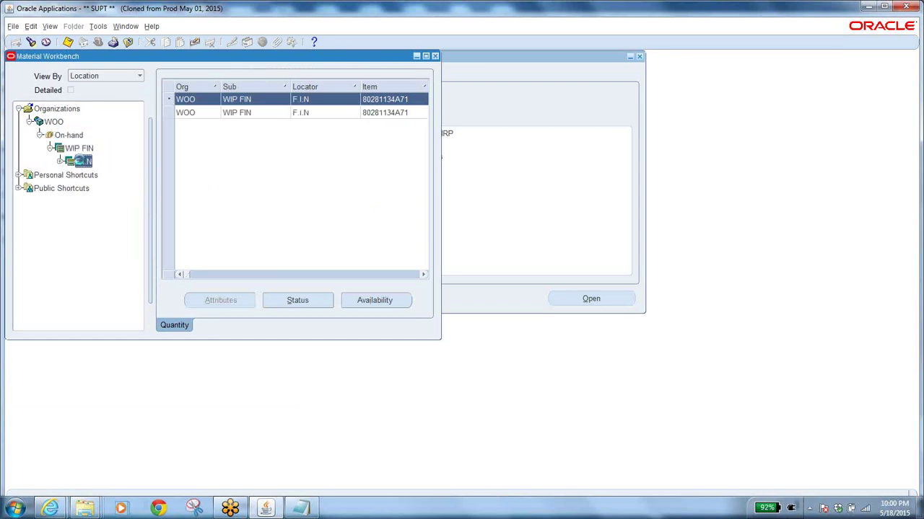
pyautogui.click(110, 176)
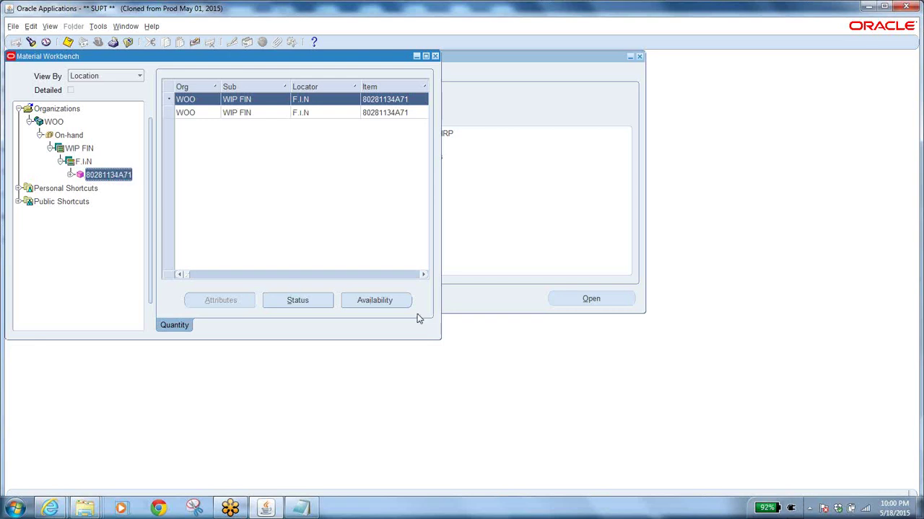
# Check the availability of item 80281134A71 for lot MMBAMAY3rd2015 and for lot 18th May 2015 in WIP FIN.
pyautogui.click(395, 301)
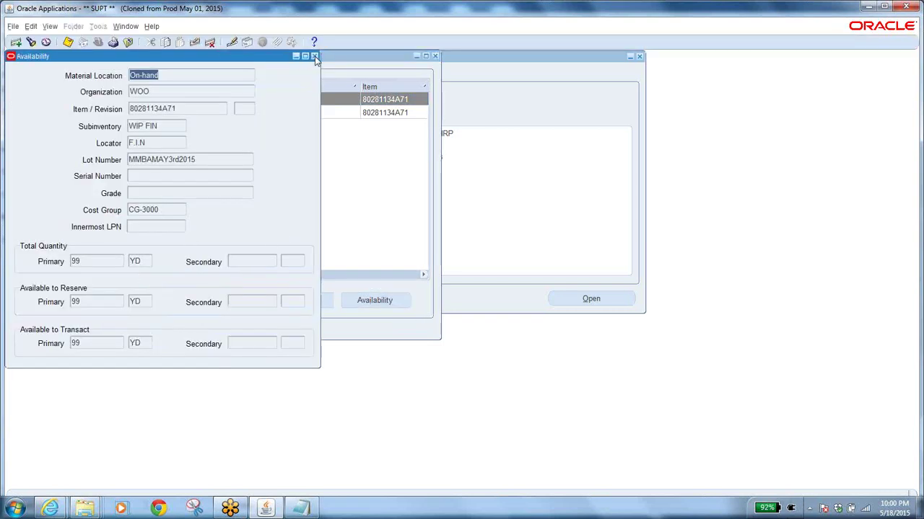
pyautogui.click(315, 56)
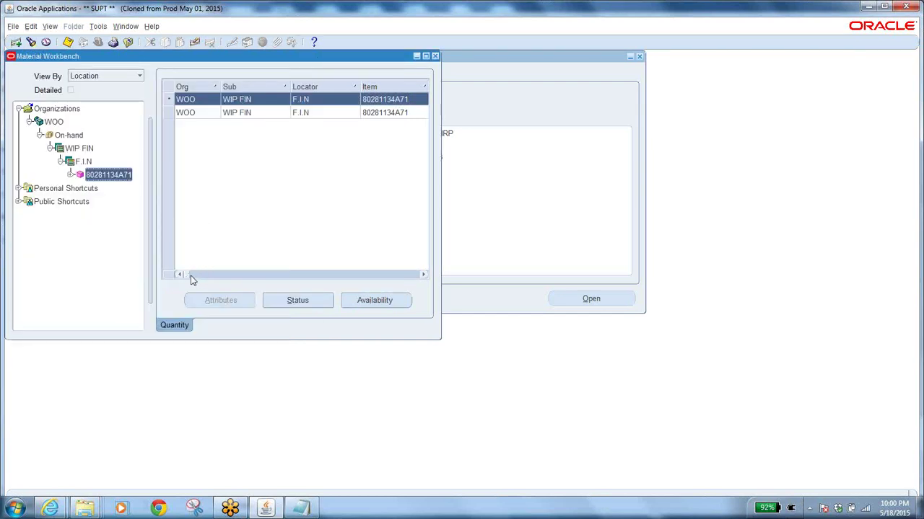
pyautogui.moveTo(188, 277)
pyautogui.mouseDown()
pyautogui.moveTo(220, 279)
pyautogui.moveTo(200, 286)
pyautogui.mouseUp()
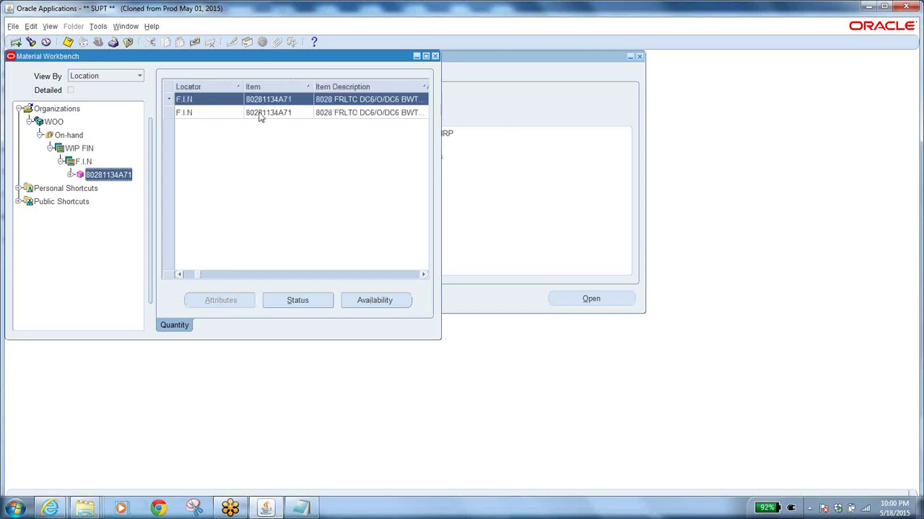
pyautogui.click(221, 113)
pyautogui.click(374, 301)
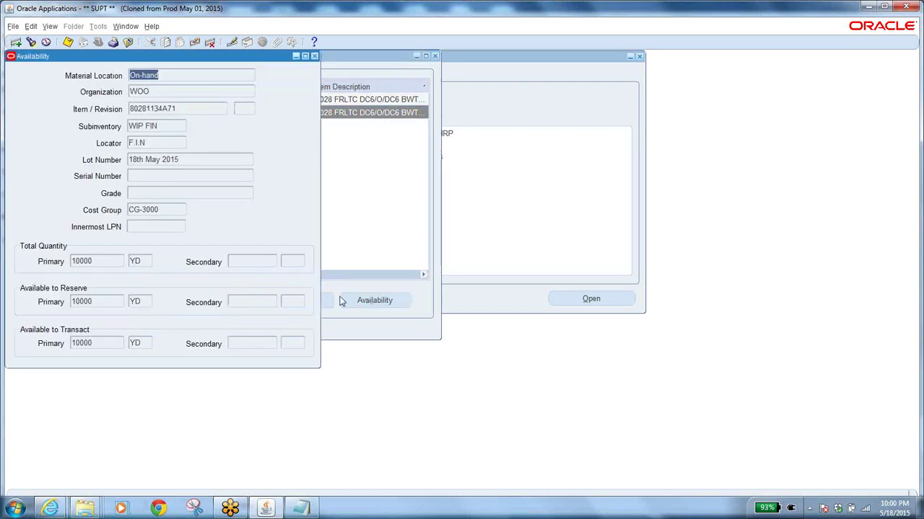
pyautogui.moveTo(280, 61); pyautogui.dragTo(441, 104)
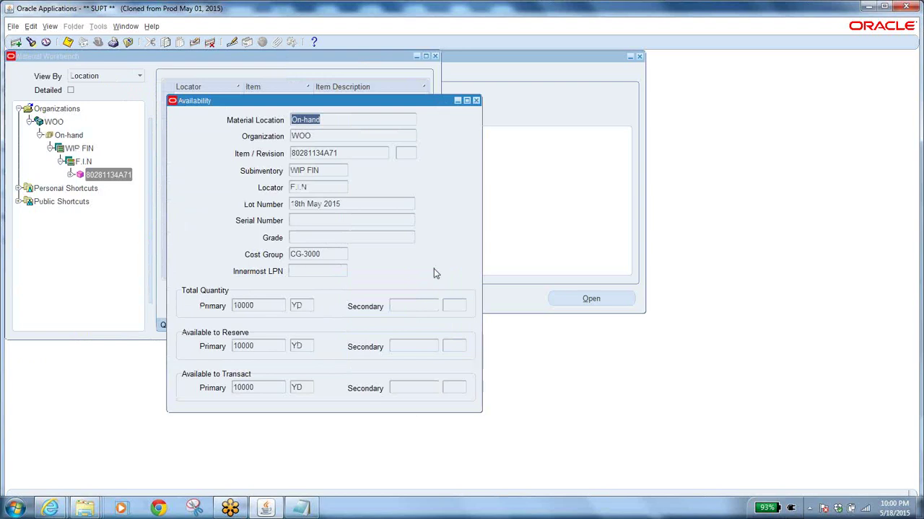
pyautogui.click(257, 345)
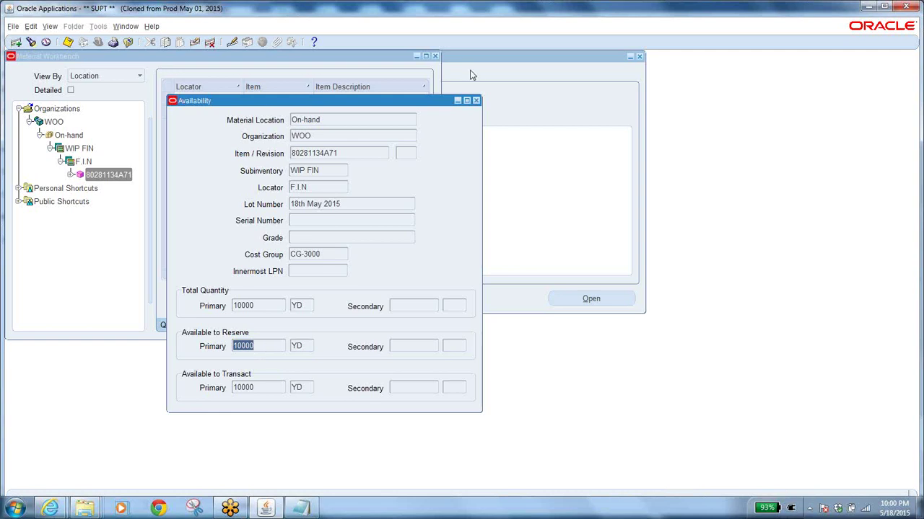
pyautogui.click(476, 100)
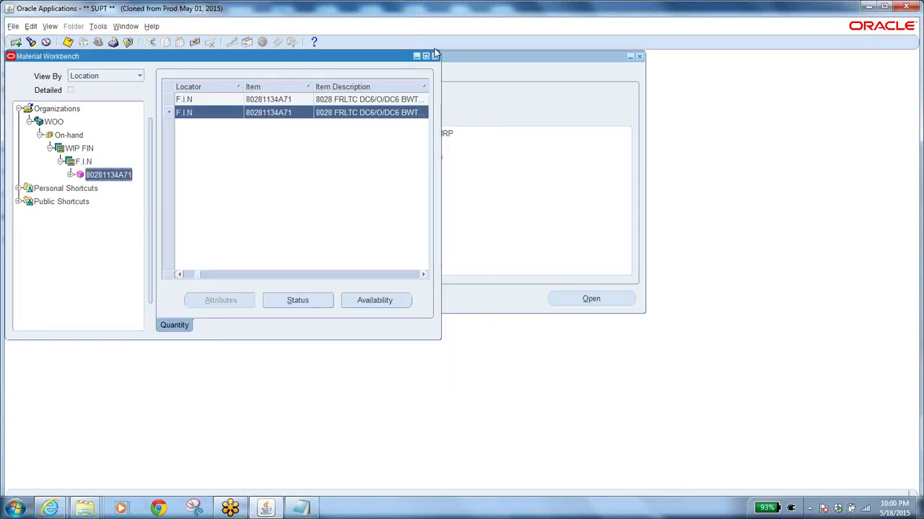
# Close the Material Workbench and open a new Miscellaneous Transaction from the inventory Transactions functions.
pyautogui.click(435, 55)
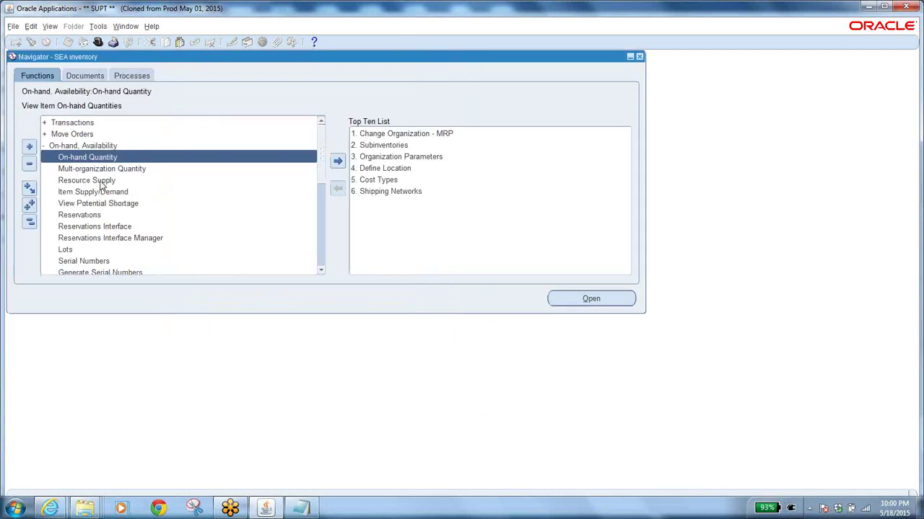
pyautogui.click(29, 222)
pyautogui.doubleClick(85, 124)
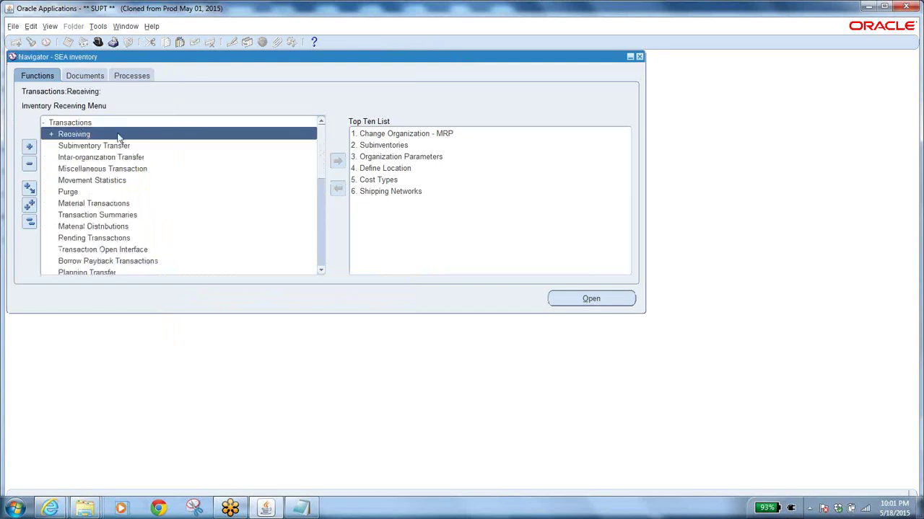
pyautogui.click(136, 169)
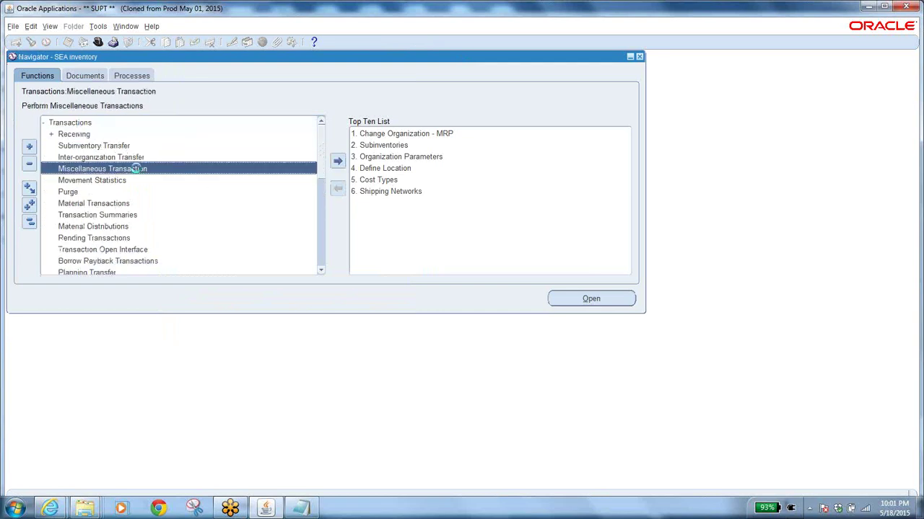
# Set the transaction type to Miscellaneous issue.
pyautogui.click(212, 125)
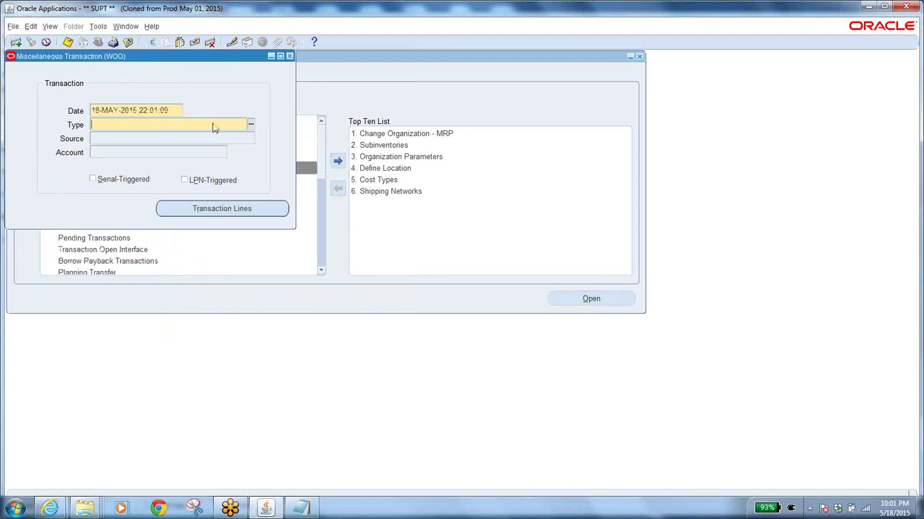
pyautogui.click(251, 124)
pyautogui.write('miscellaneous %')
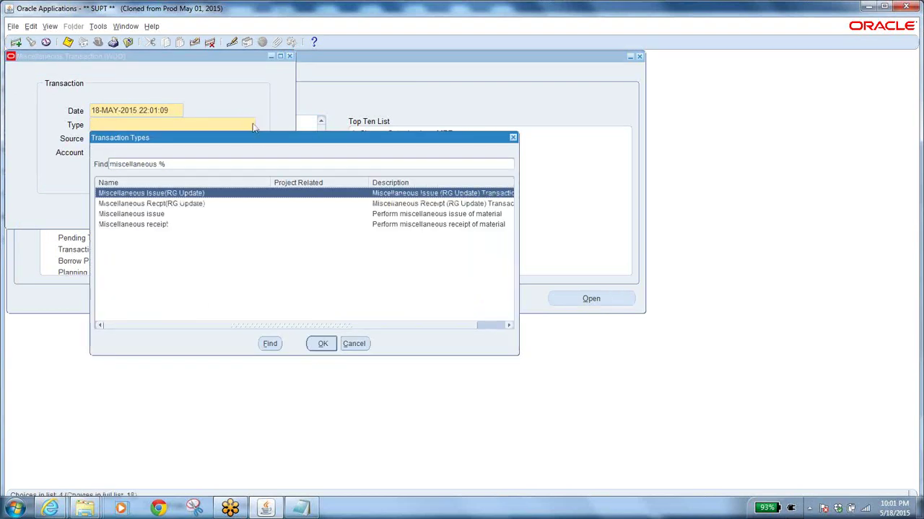
pyautogui.click(170, 225)
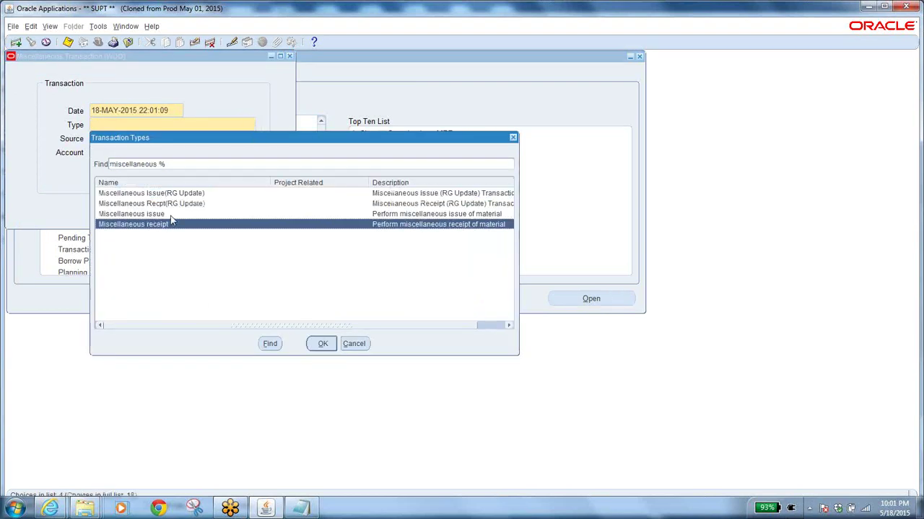
pyautogui.click(171, 216)
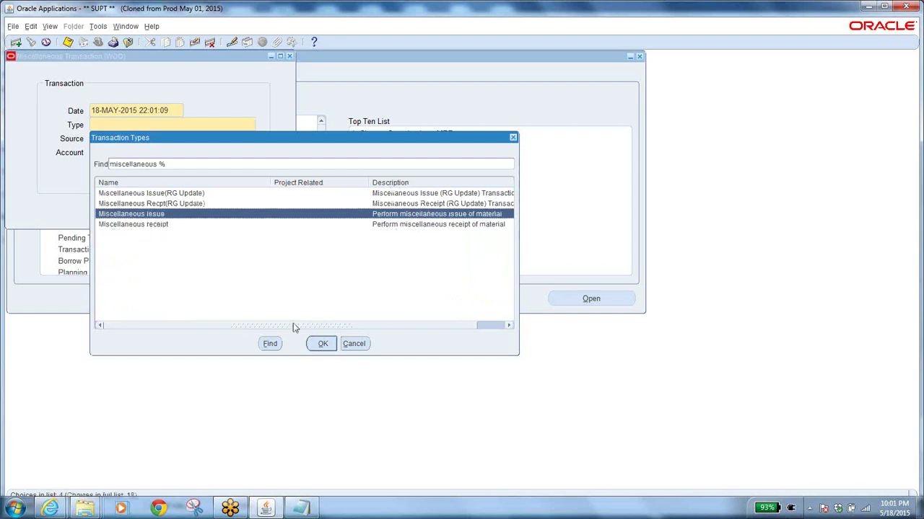
pyautogui.click(321, 345)
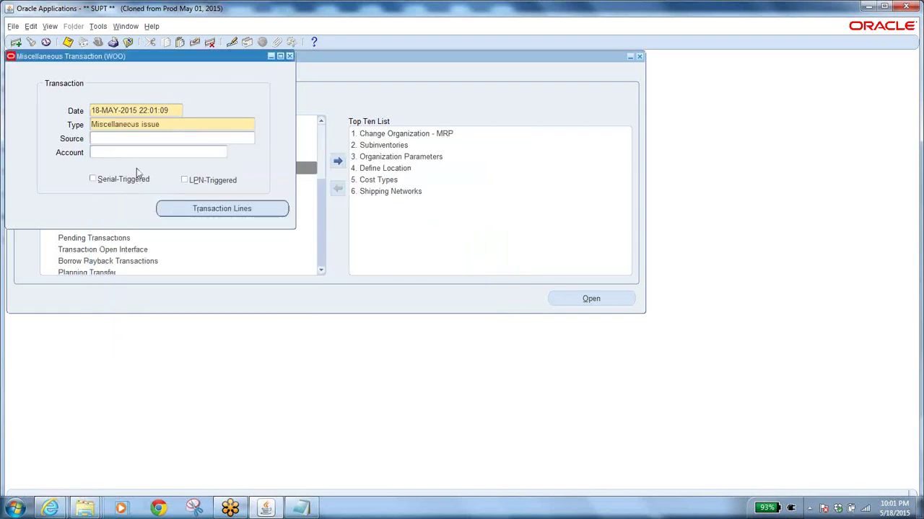
# Assign the first combination of the unfiltered accounting flexfield list as the transaction's account.
pyautogui.click(138, 153)
pyautogui.click(224, 154)
pyautogui.click(496, 328)
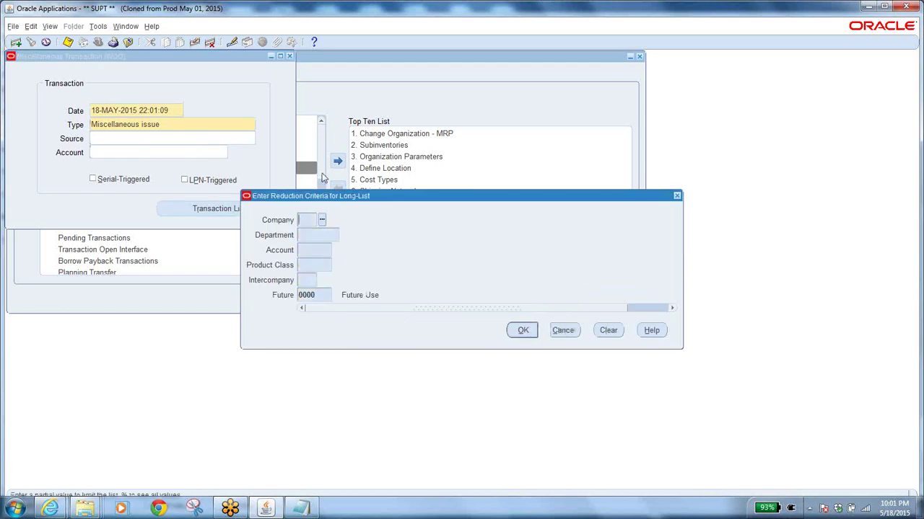
pyautogui.press('Return')
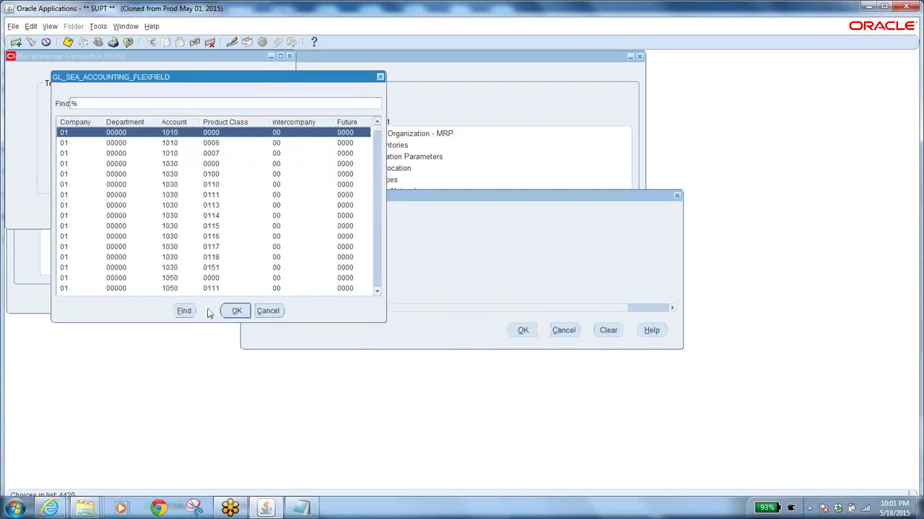
pyautogui.click(237, 310)
# Open the transaction lines and enter item 80281134A71 with subinventory WIP FIN.
pyautogui.click(264, 208)
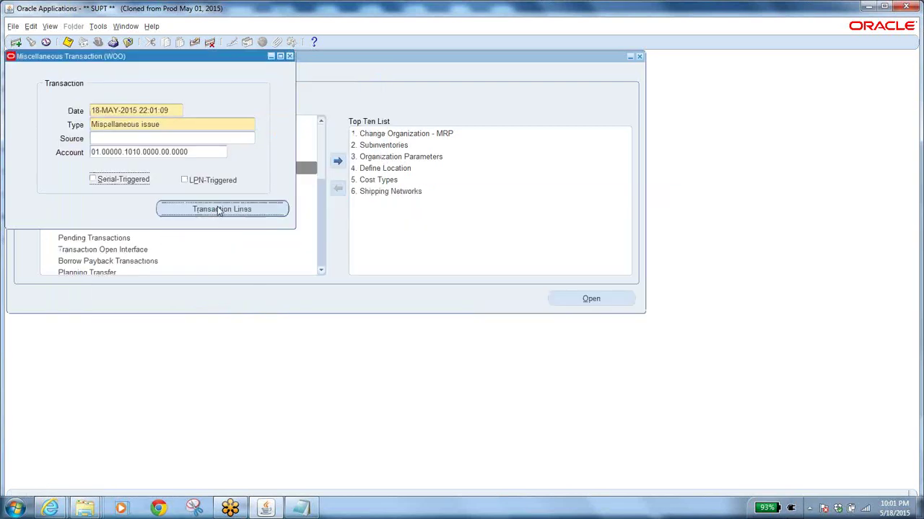
pyautogui.write('80281134A71')
pyautogui.press('Tab')
pyautogui.click(199, 96)
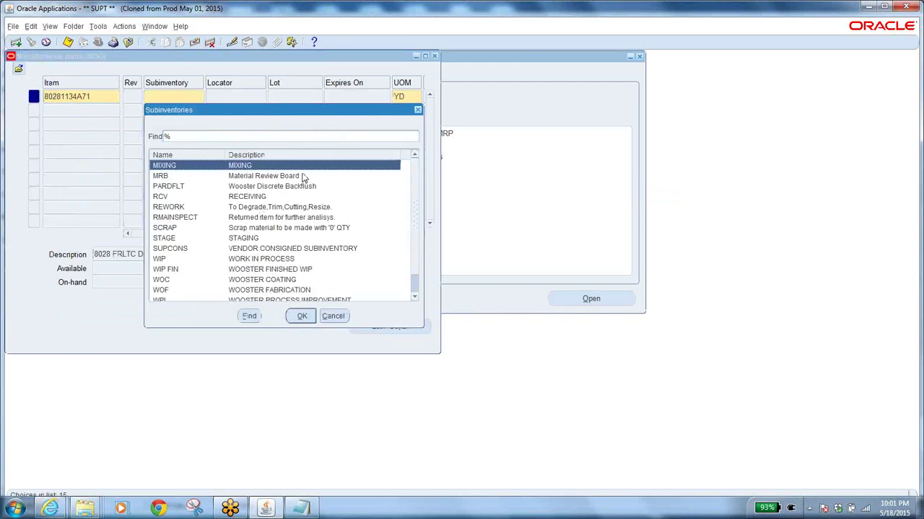
pyautogui.write('w')
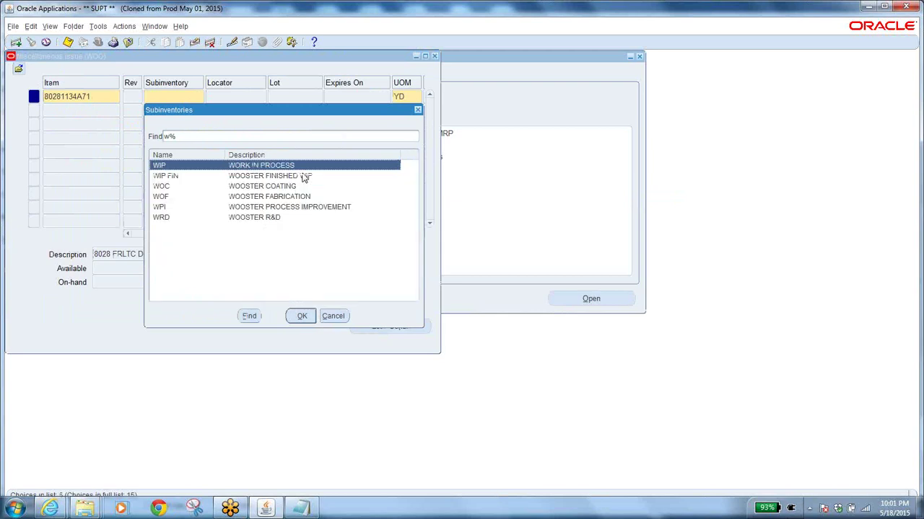
pyautogui.click(159, 176)
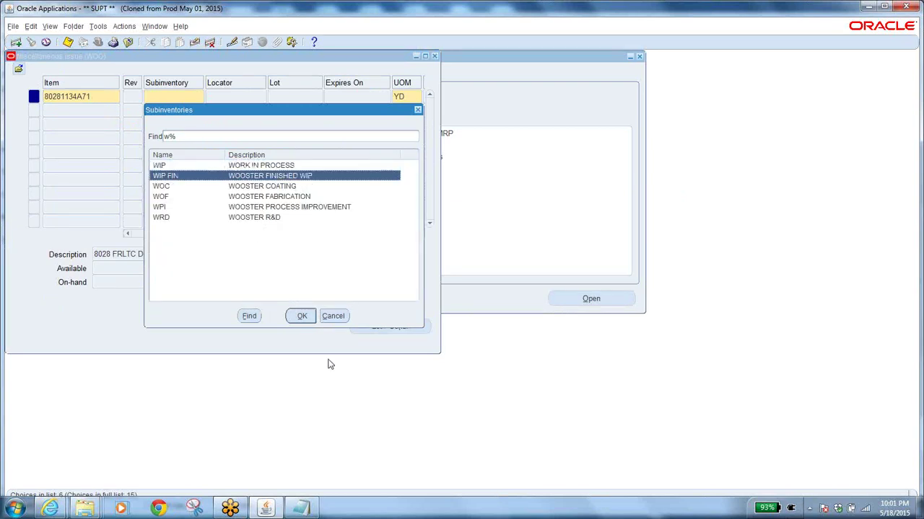
pyautogui.click(301, 316)
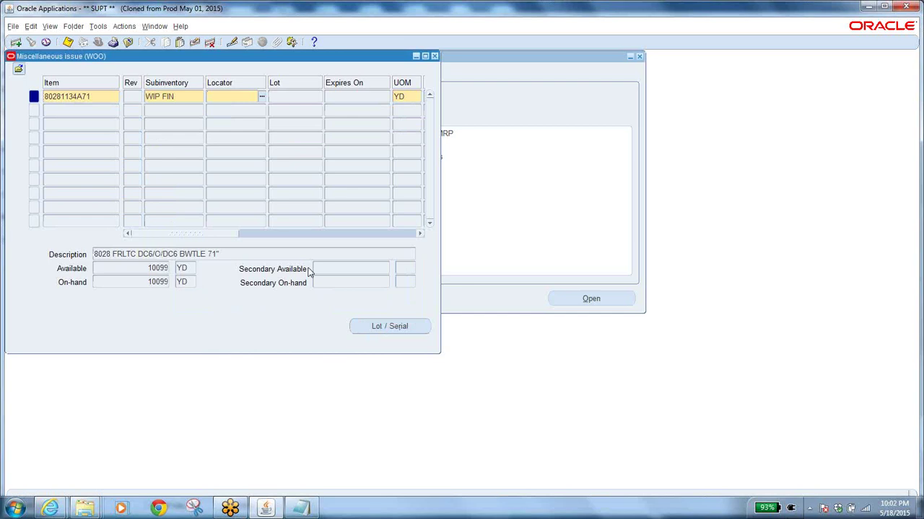
# Check the item's available quantity and set the issue line's locator to F.I.N.
pyautogui.doubleClick(166, 268)
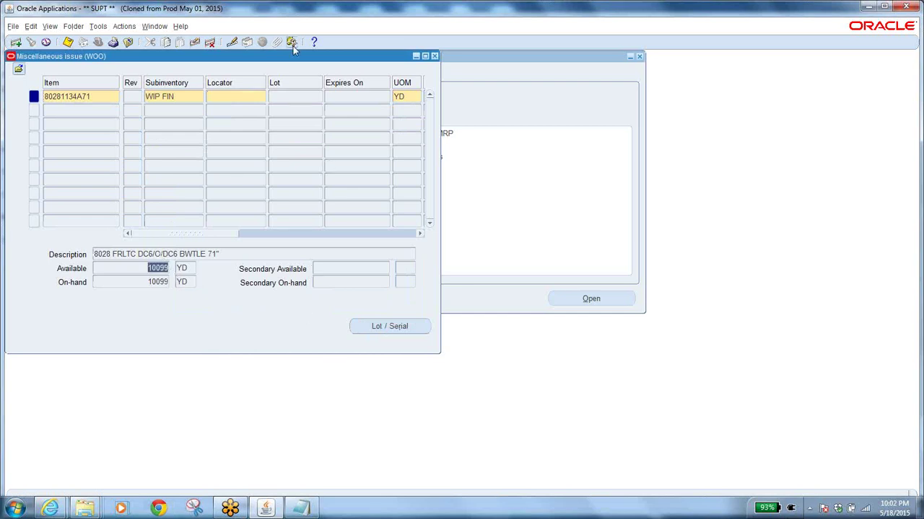
pyautogui.click(244, 92)
pyautogui.click(262, 96)
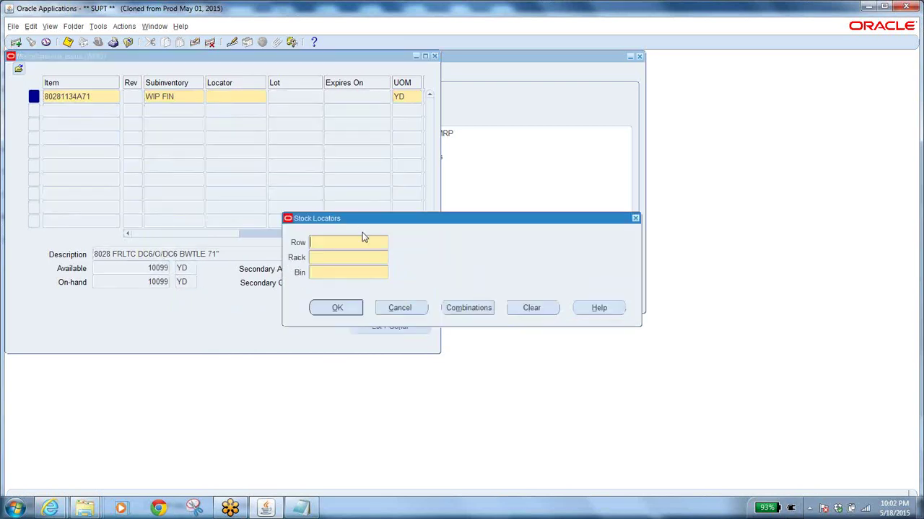
pyautogui.click(467, 308)
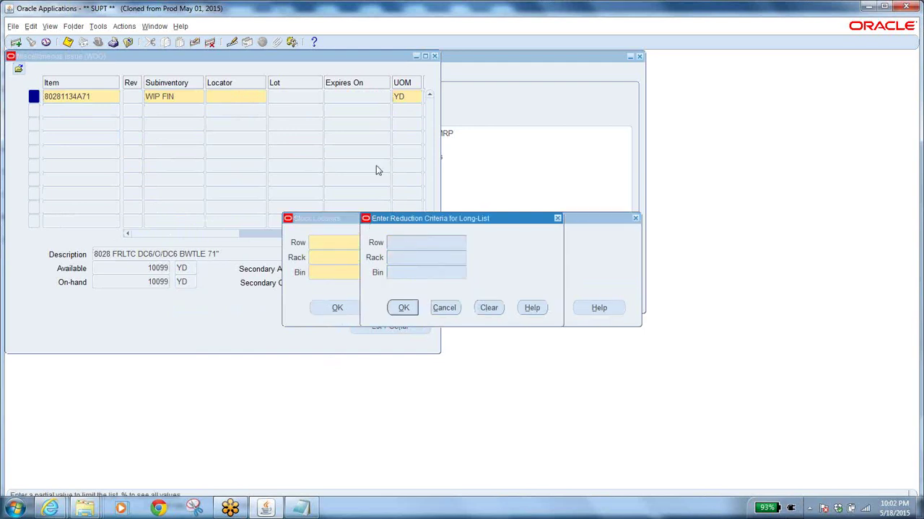
pyautogui.press('Return')
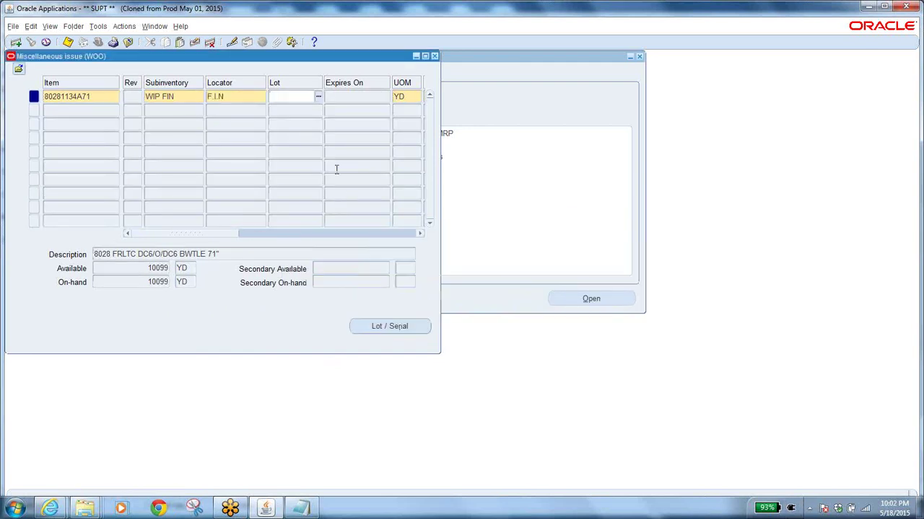
# Set the issue line's quantity to 99 YD.
pyautogui.moveTo(224, 235); pyautogui.dragTo(271, 236)
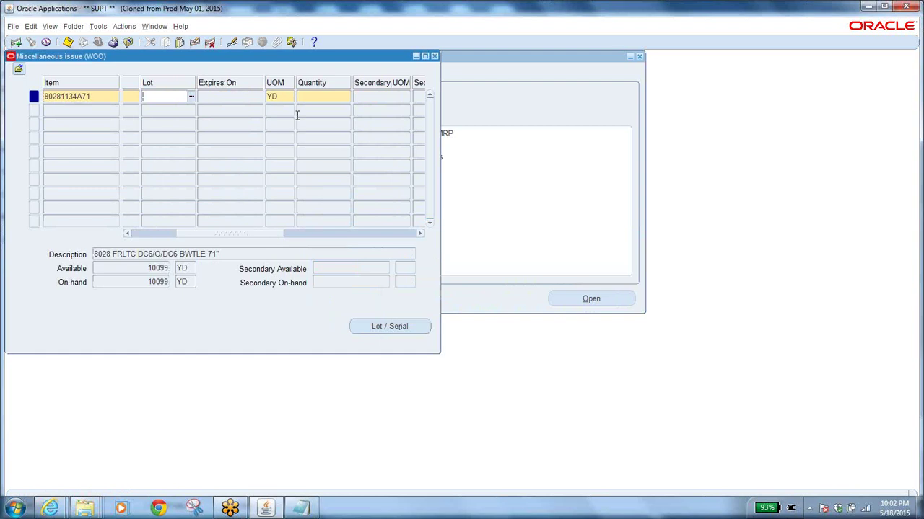
pyautogui.click(329, 98)
pyautogui.write('10')
pyautogui.press('Tab')
pyautogui.moveTo(344, 242); pyautogui.dragTo(281, 243)
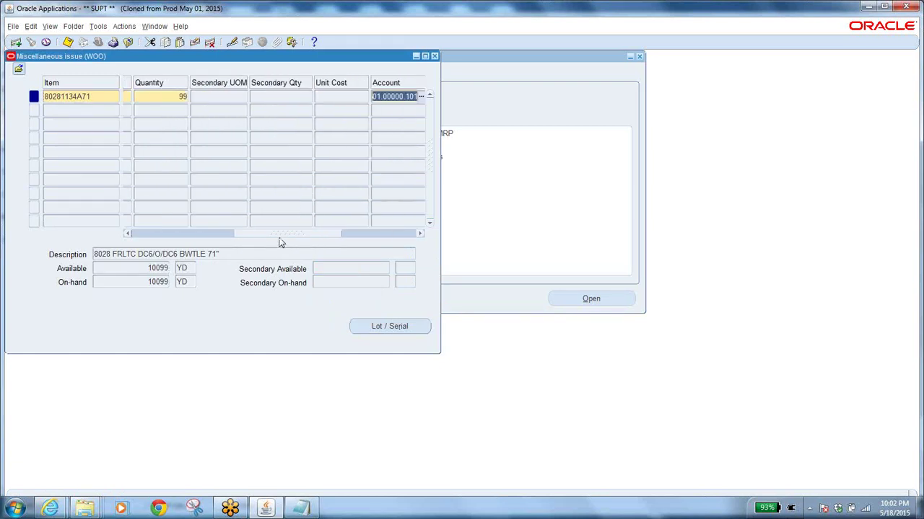
# Compare the account on the issue line with the account in the transaction header.
pyautogui.moveTo(232, 57); pyautogui.dragTo(381, 114)
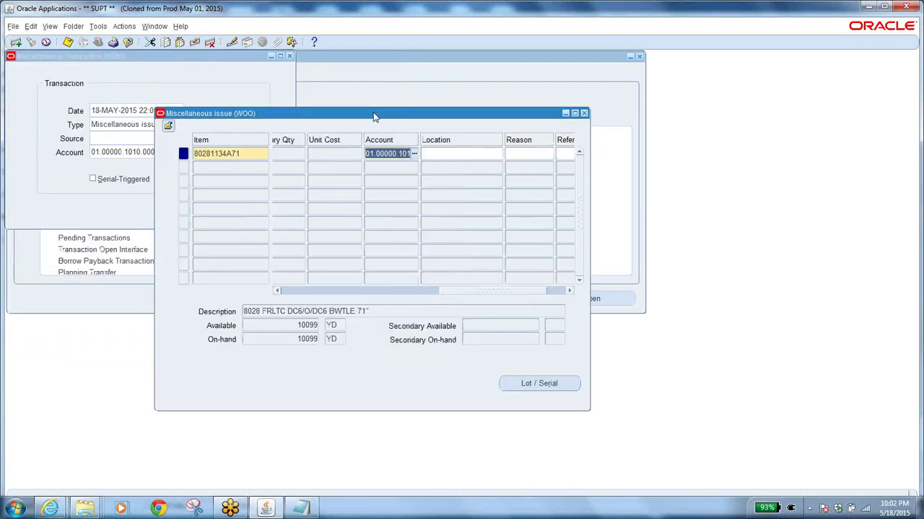
pyautogui.click(102, 151)
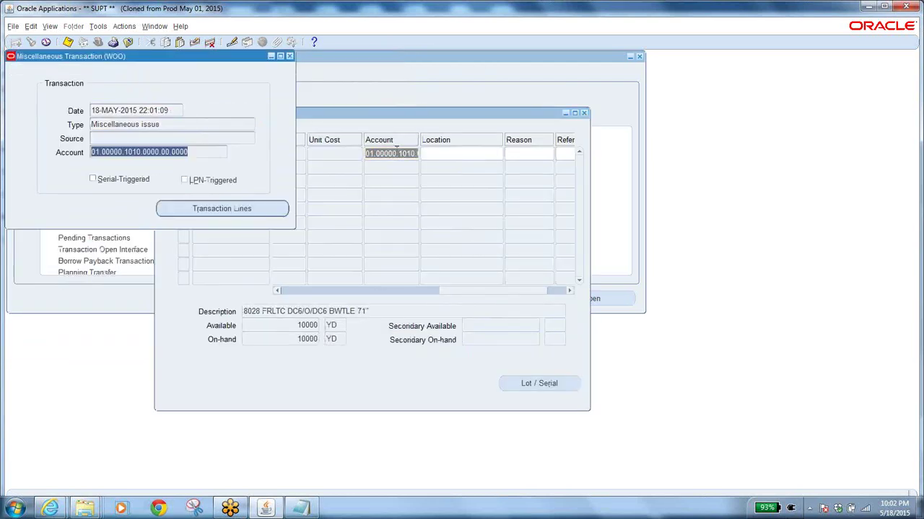
pyautogui.click(392, 153)
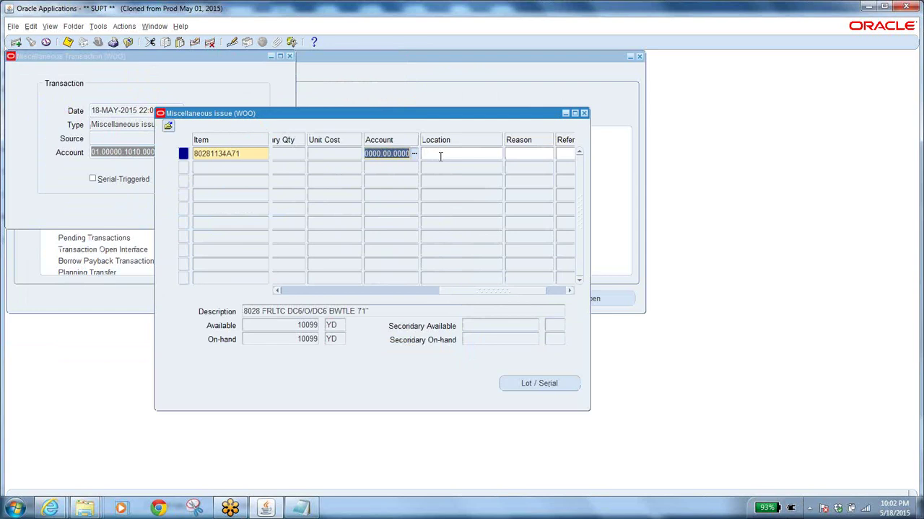
# Open lot entry for the issue line and assign lot MMBAMAY3rd2015 with quantity 99.
pyautogui.click(531, 386)
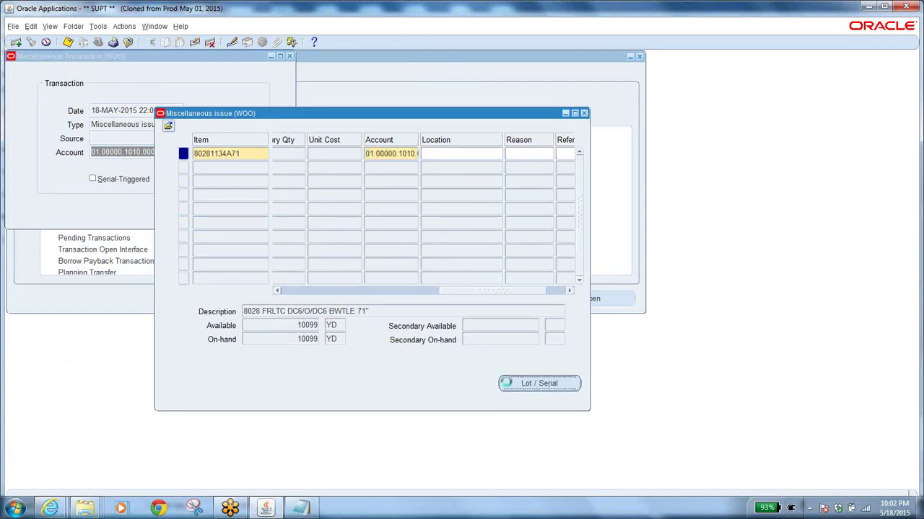
pyautogui.click(324, 233)
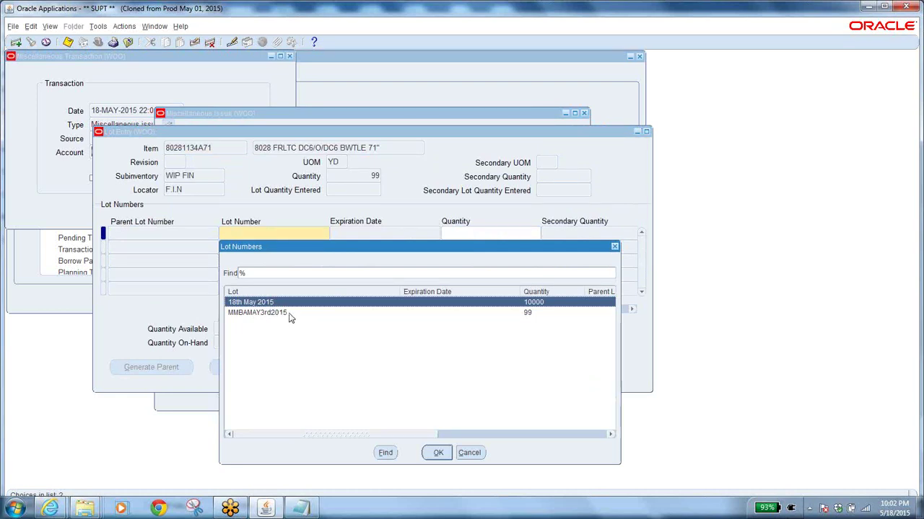
pyautogui.click(280, 315)
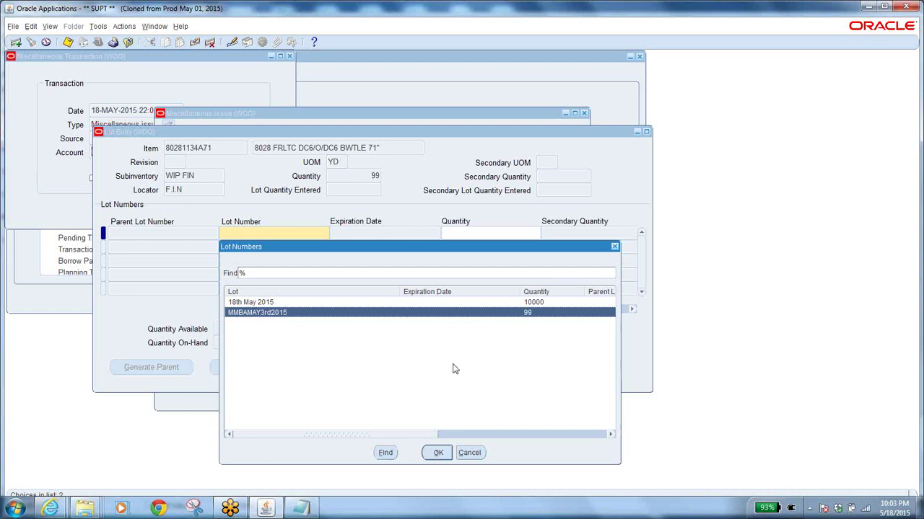
pyautogui.click(437, 452)
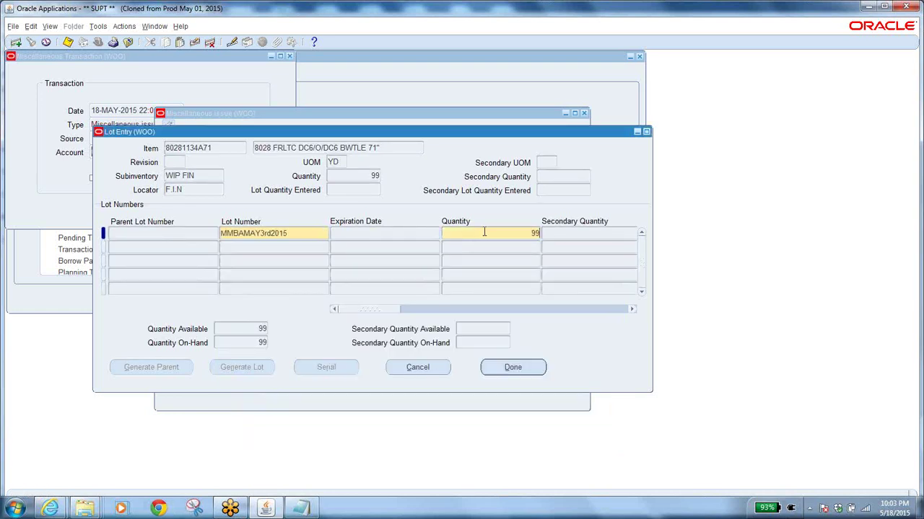
# Split the issue's lot quantities into 80 from lot MMBAMAY3rd2015 and 19 from lot 18th May 2015.
pyautogui.click(276, 247)
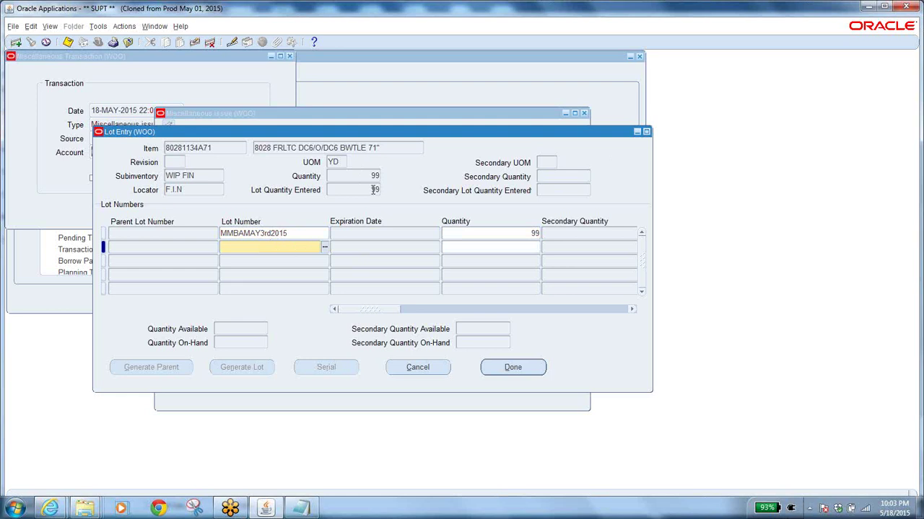
pyautogui.click(295, 235)
pyautogui.click(521, 232)
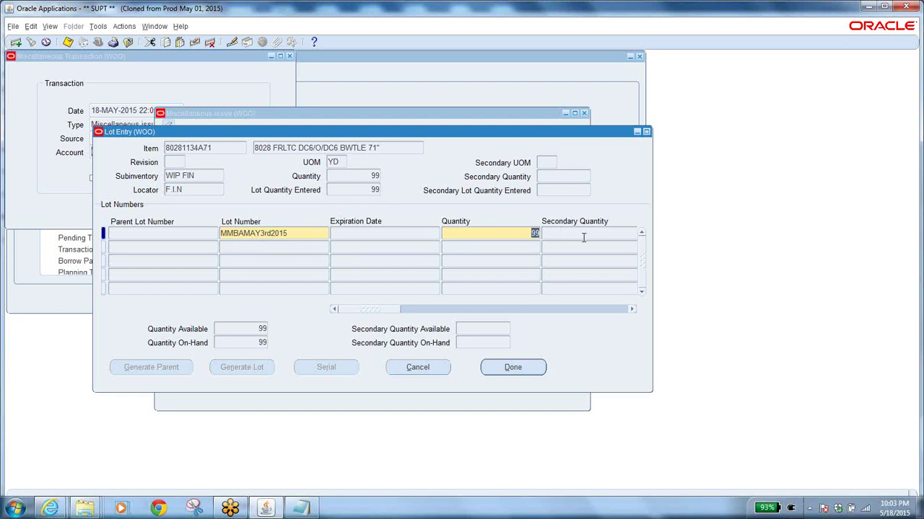
pyautogui.write('80')
pyautogui.click(299, 247)
pyautogui.click(323, 248)
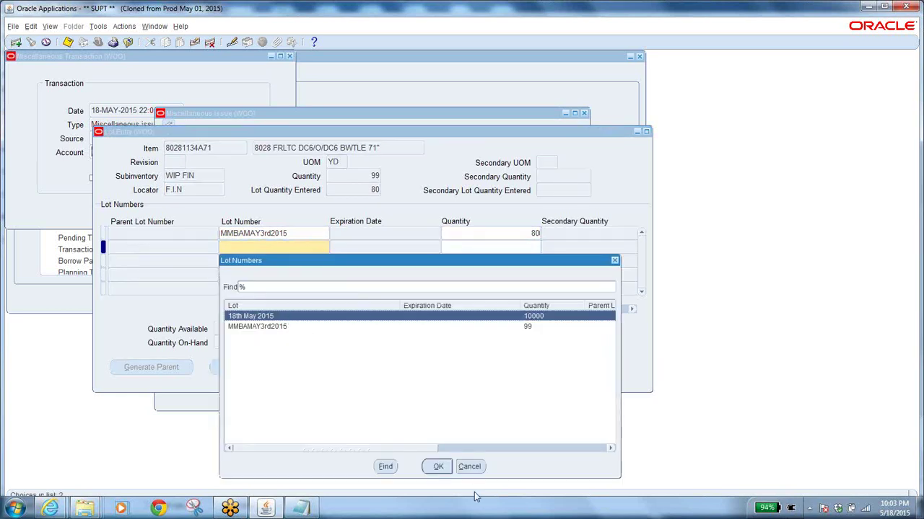
pyautogui.click(438, 467)
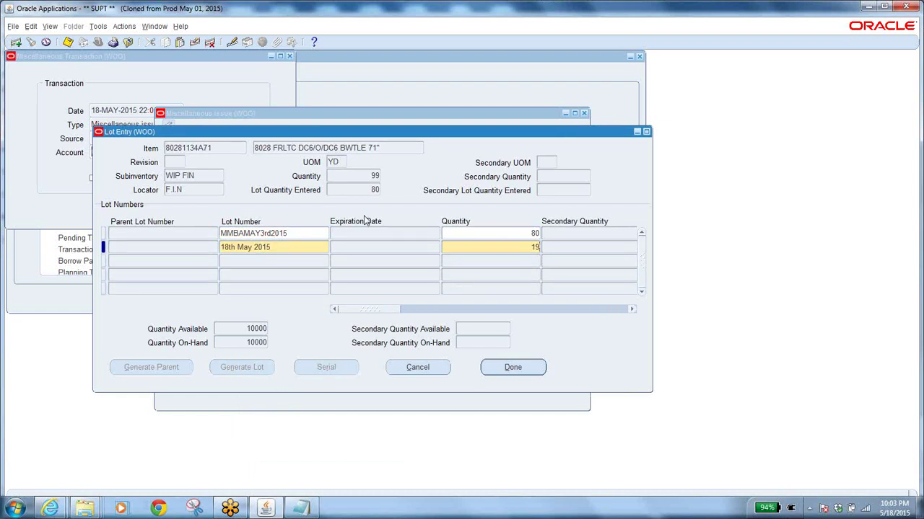
# Accept the lot entries, save the miscellaneous issue and close the transaction.
pyautogui.click(513, 369)
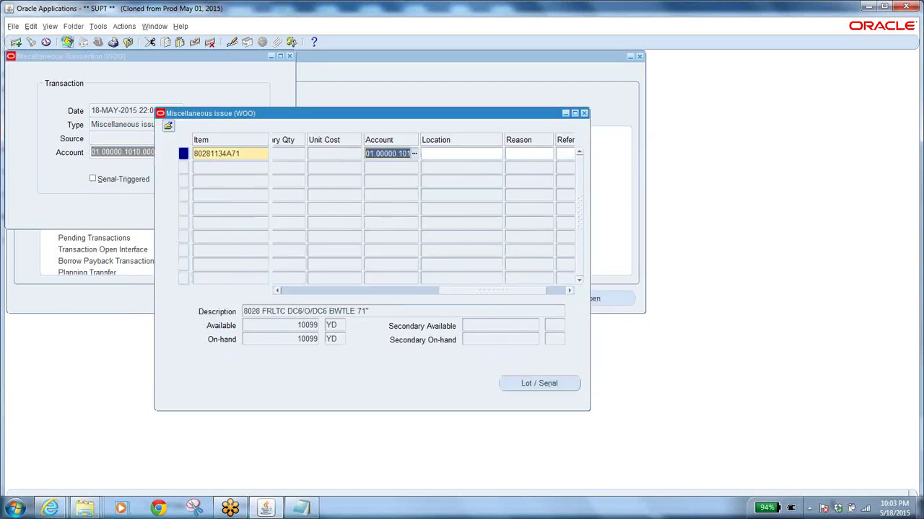
pyautogui.click(67, 43)
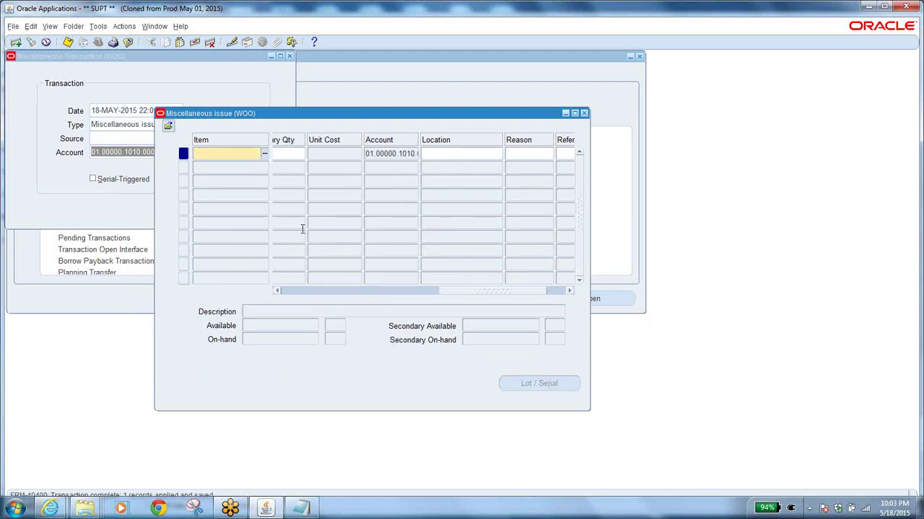
pyautogui.click(126, 42)
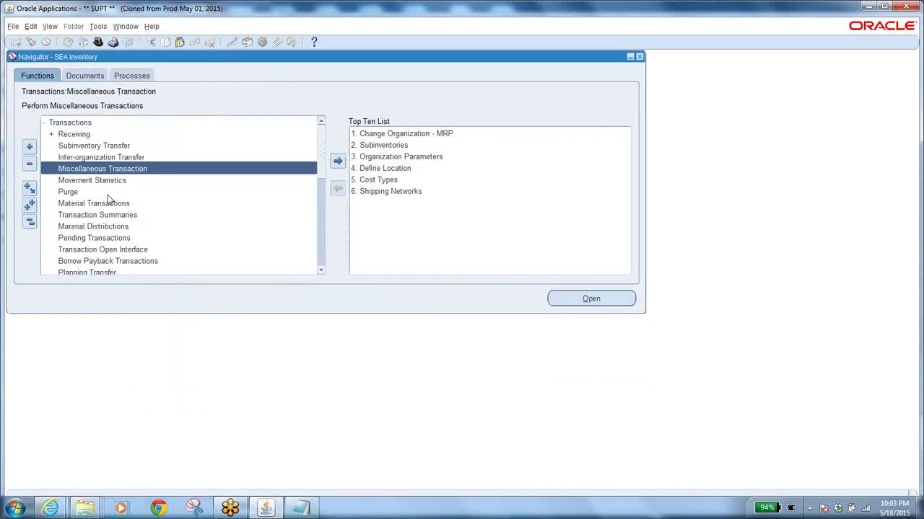
# Query the on-hand material for item 80281134A71 in organization WOO.
pyautogui.click(29, 222)
pyautogui.doubleClick(103, 147)
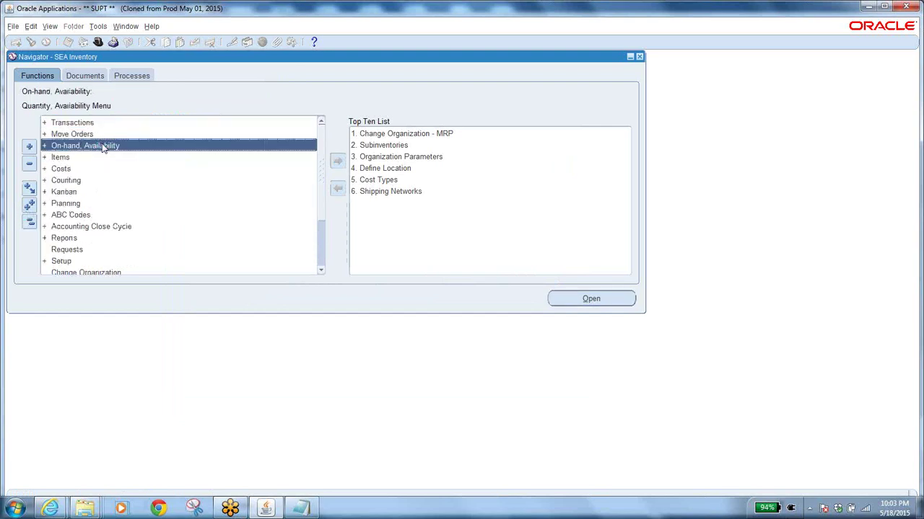
pyautogui.doubleClick(120, 158)
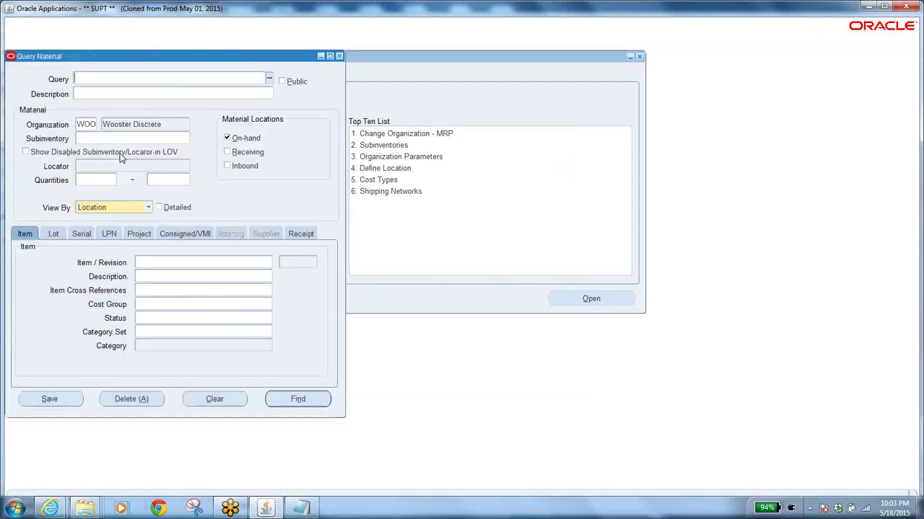
pyautogui.click(156, 264)
pyautogui.write('80281134A71')
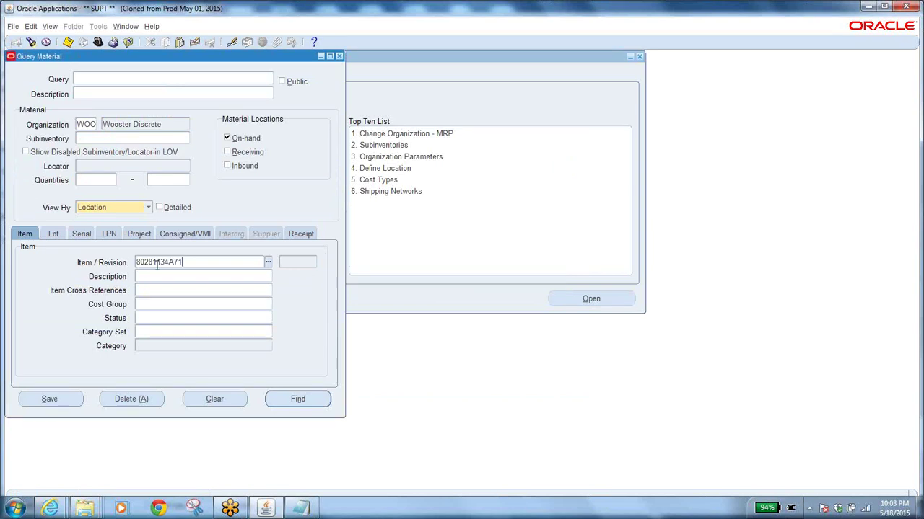
pyautogui.click(296, 399)
# Check the item's total, reservable and transactable quantities for the whole organization.
pyautogui.click(383, 299)
pyautogui.click(97, 301)
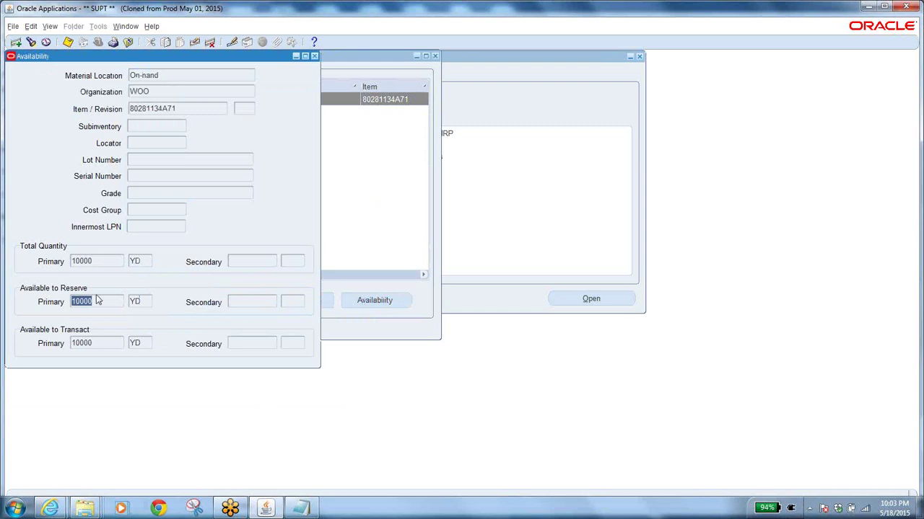
pyautogui.click(314, 57)
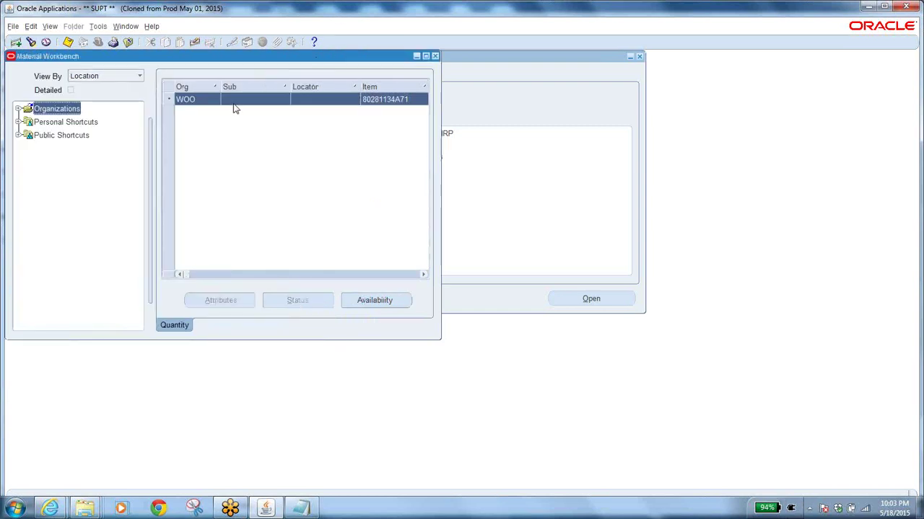
# Expand WOO's on-hand stock through WIP FIN and locator F.I.N to the lots of item 80281134A71.
pyautogui.click(18, 108)
pyautogui.click(30, 121)
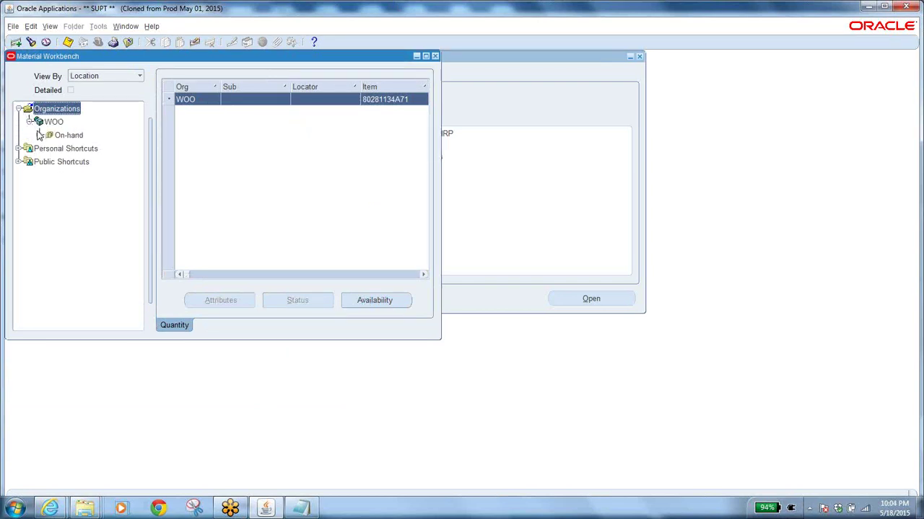
pyautogui.click(40, 135)
pyautogui.click(50, 148)
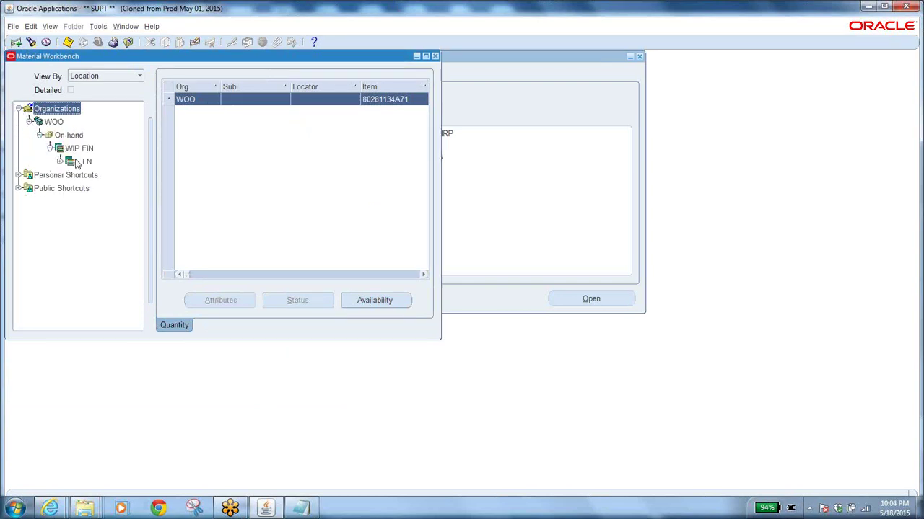
pyautogui.click(59, 162)
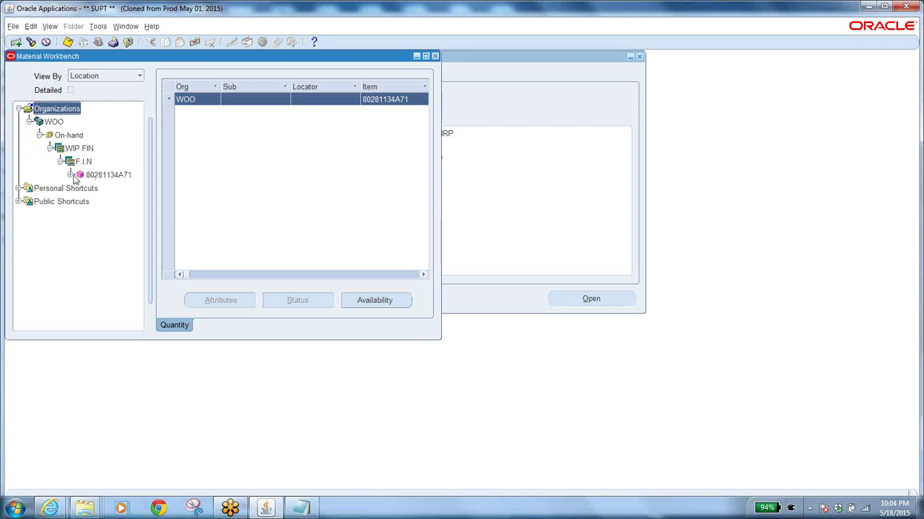
pyautogui.click(71, 175)
# Check the availability of lot 18th May 2015.
pyautogui.click(117, 188)
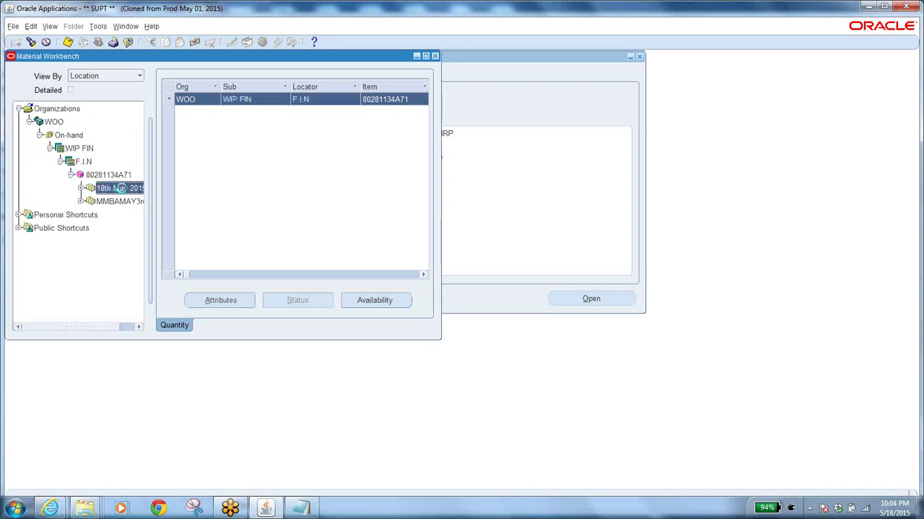
pyautogui.click(372, 299)
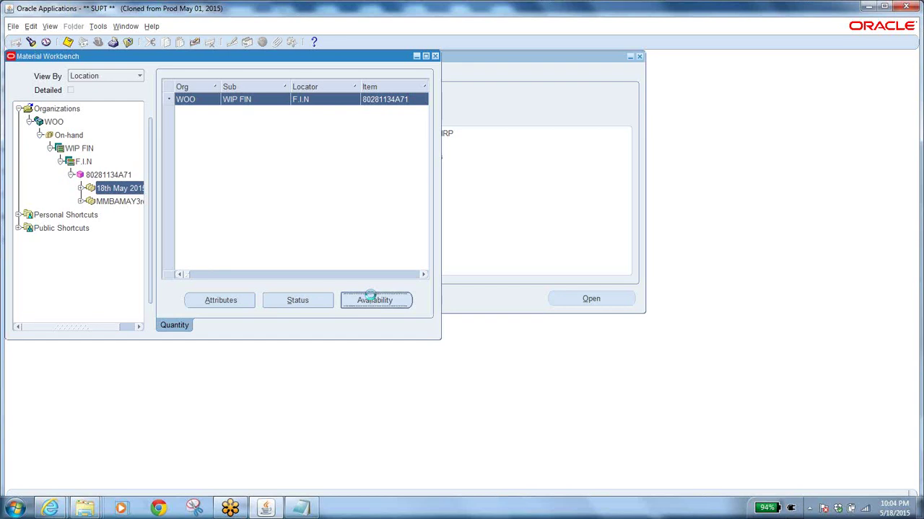
pyautogui.click(97, 260)
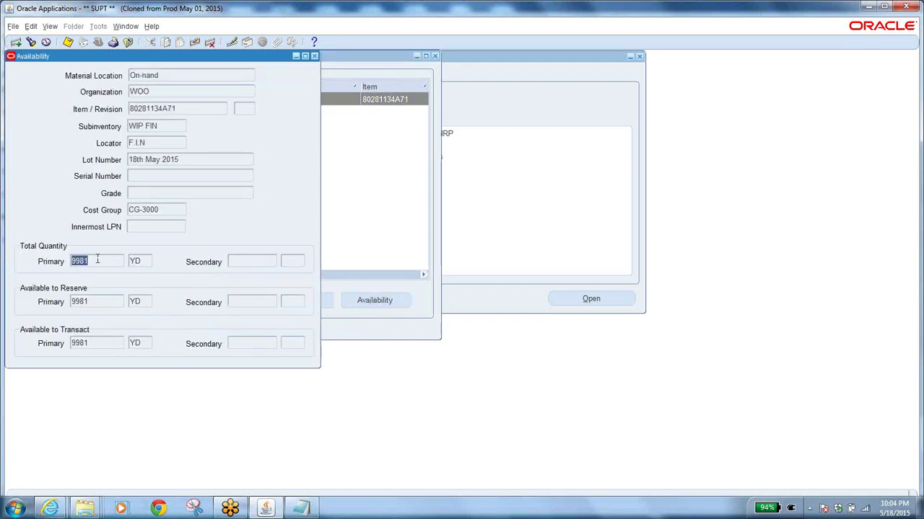
pyautogui.click(314, 55)
# Check the availability of lot MMBAMAY3rd2015 and close the Material Workbench.
pyautogui.click(108, 202)
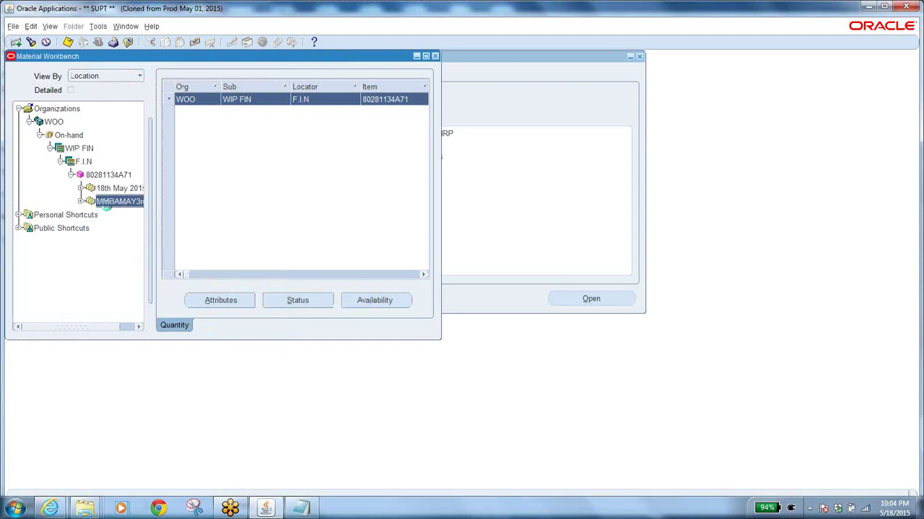
pyautogui.click(377, 301)
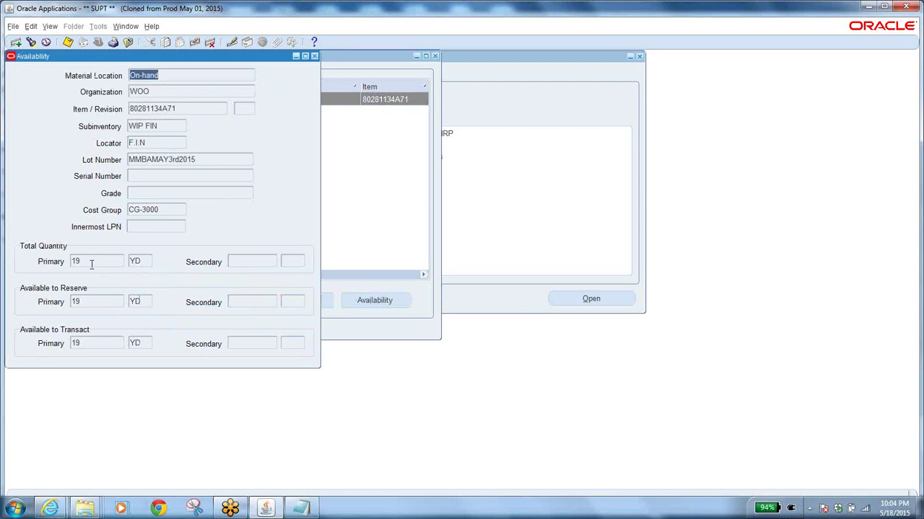
pyautogui.click(314, 57)
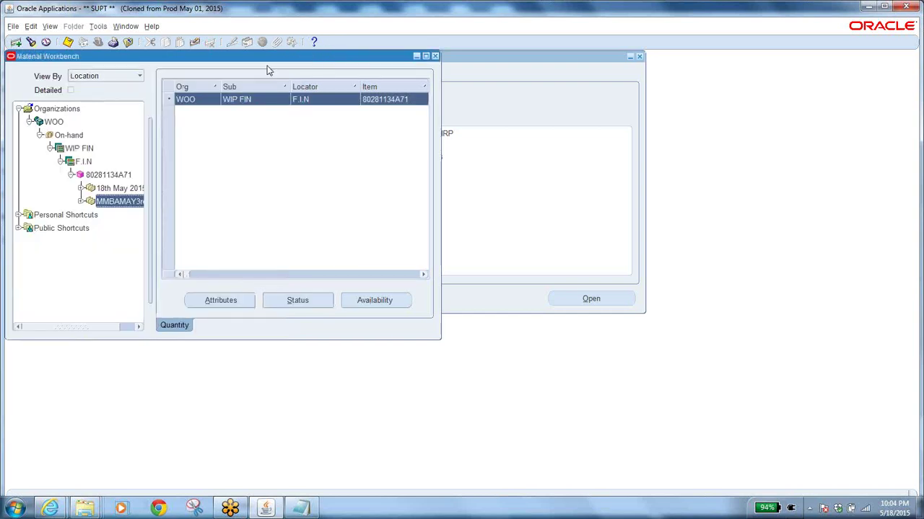
pyautogui.click(128, 42)
# Start a new miscellaneous transaction from the inventory transaction functions.
pyautogui.click(30, 221)
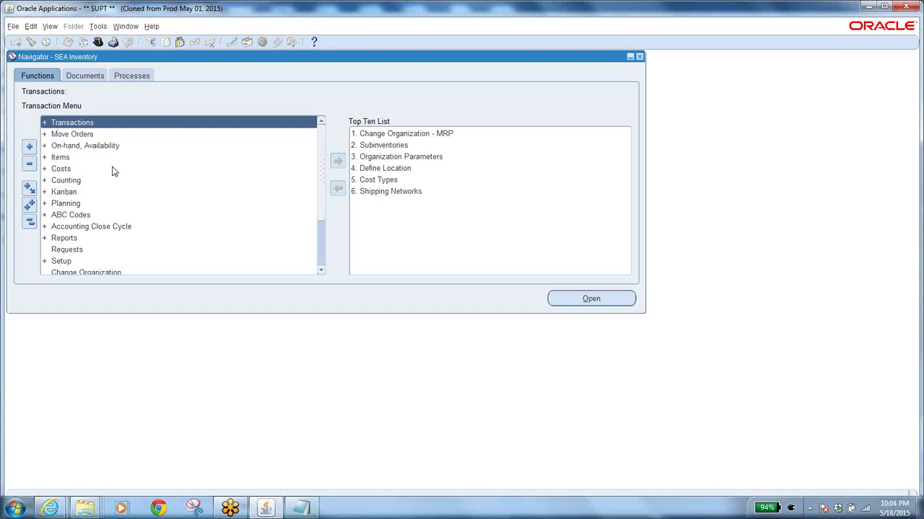
pyautogui.click(92, 125)
pyautogui.doubleClick(91, 123)
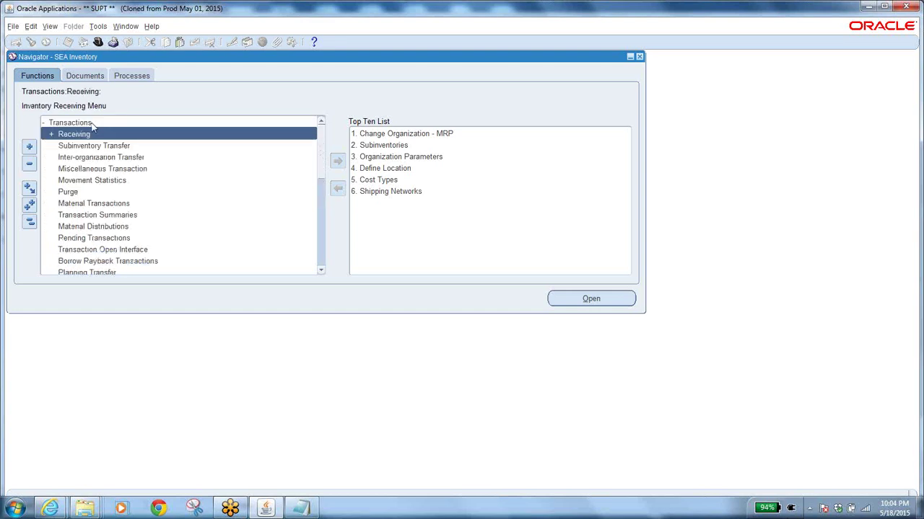
pyautogui.doubleClick(133, 170)
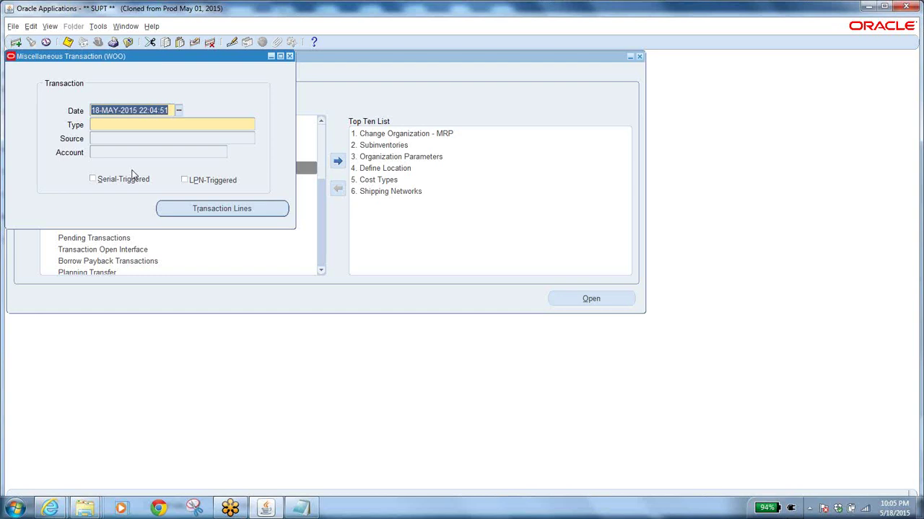
# Set the transaction type to Account alias receipt, filtering the available types by "account %".
pyautogui.click(241, 126)
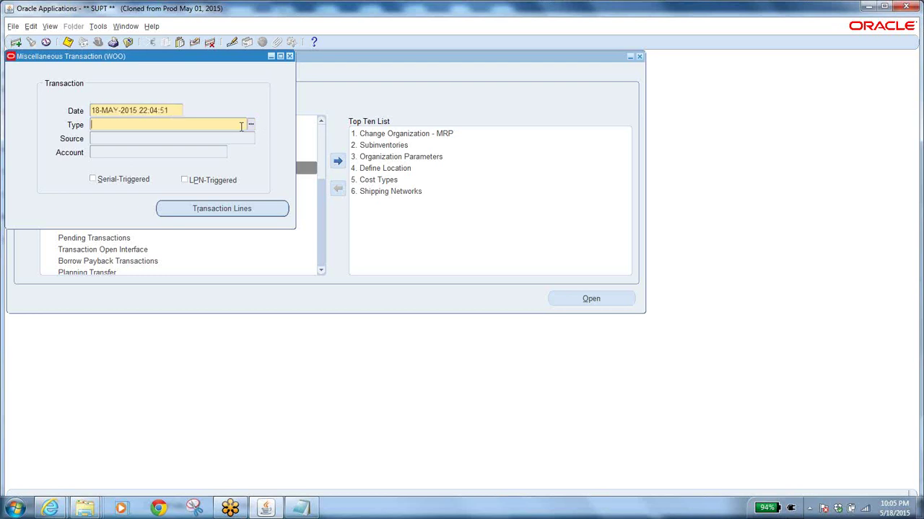
pyautogui.click(251, 125)
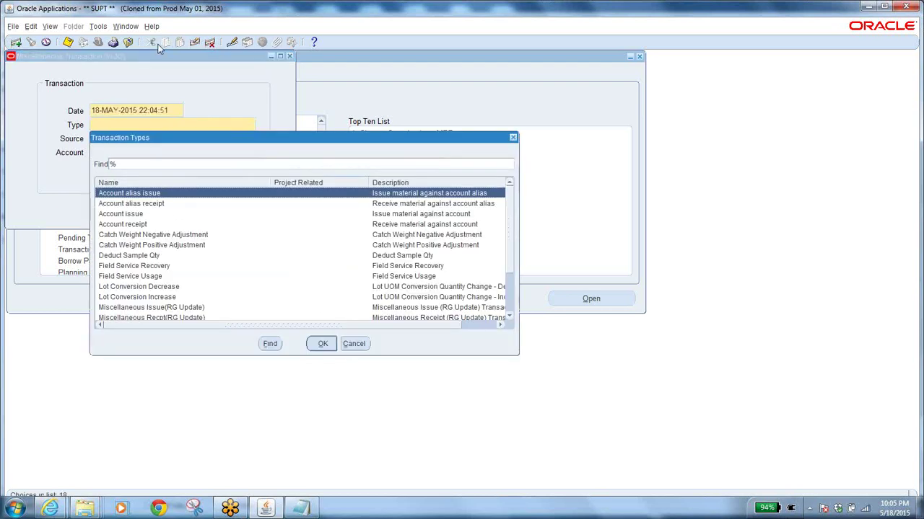
pyautogui.write('account %')
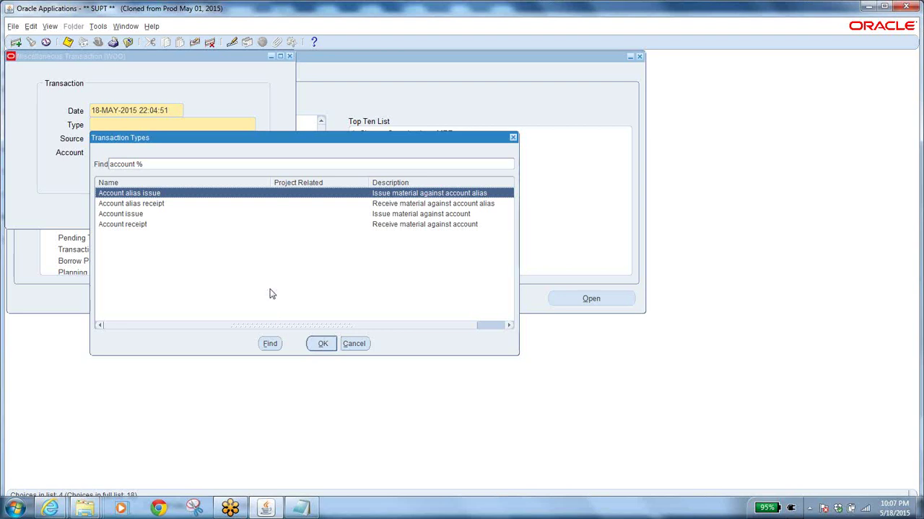
pyautogui.click(143, 204)
pyautogui.click(321, 344)
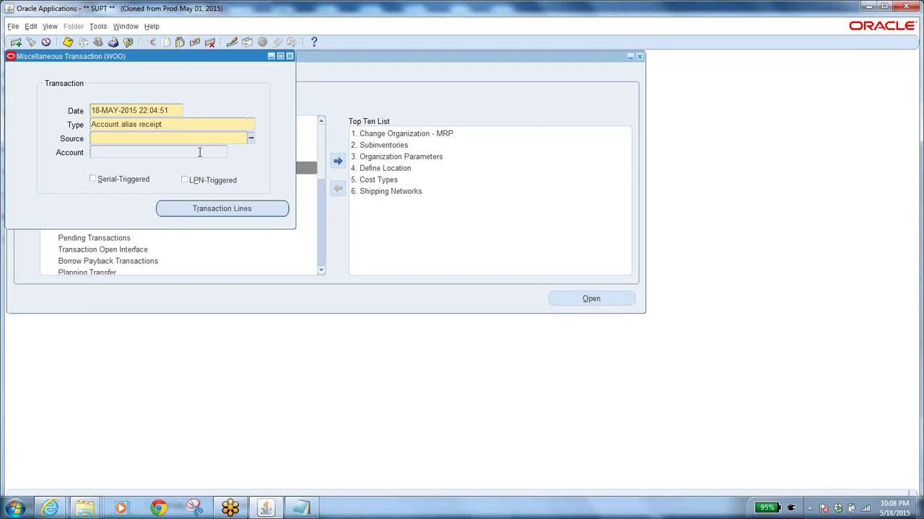
# Set the receipt's source to the COMM FAB SHOP SUPPLIES alias and open its transaction lines beside the header.
pyautogui.click(249, 138)
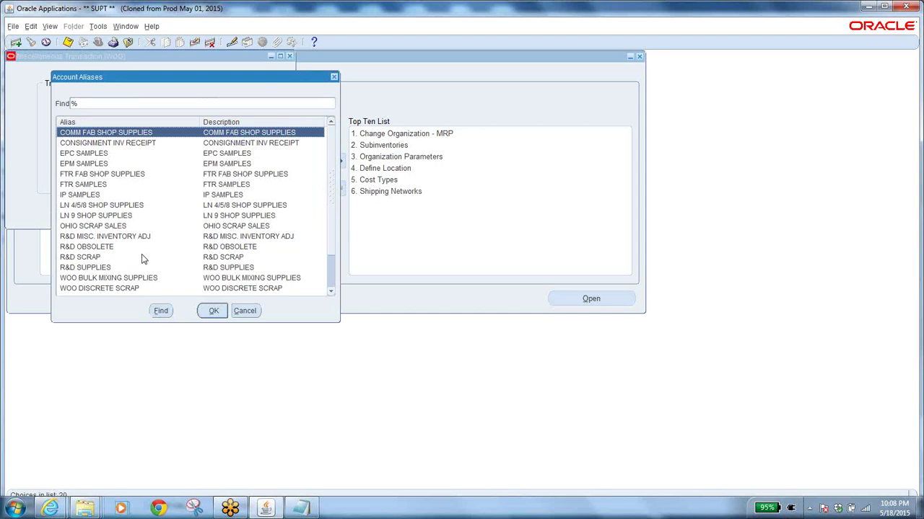
pyautogui.click(204, 311)
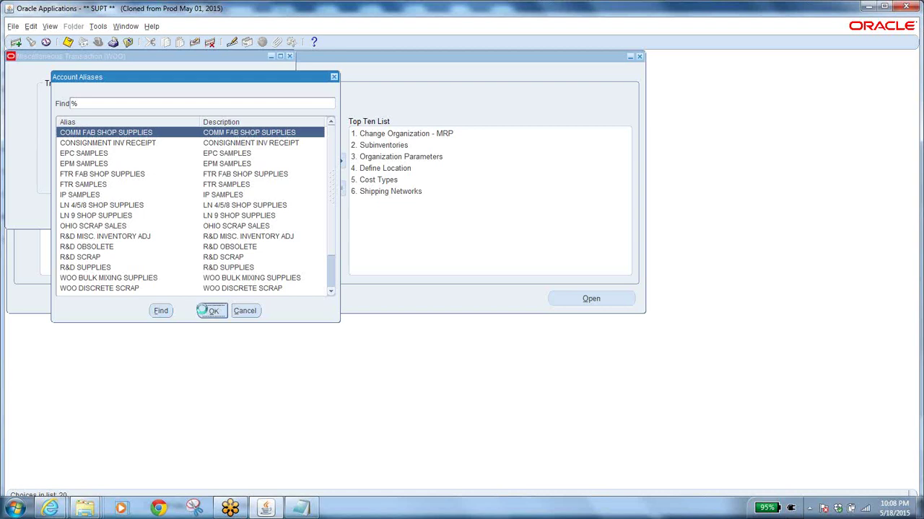
pyautogui.click(222, 210)
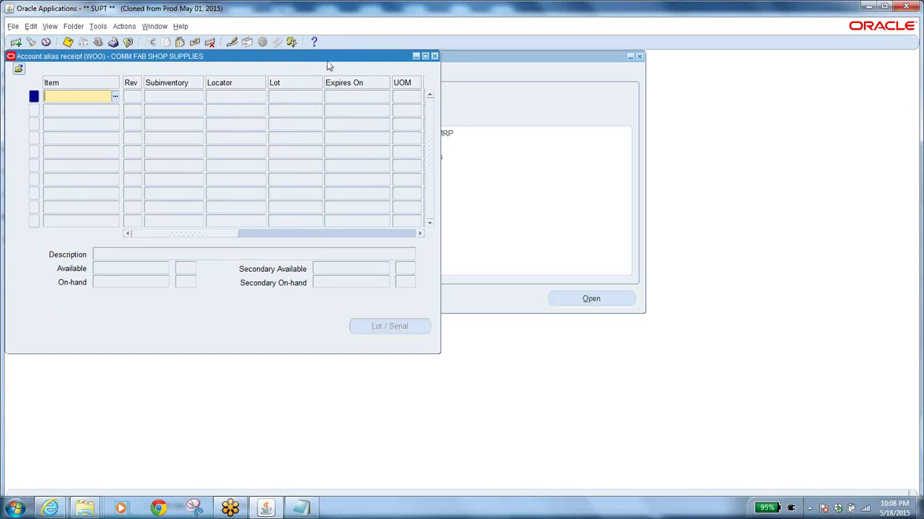
pyautogui.moveTo(334, 59); pyautogui.dragTo(583, 114)
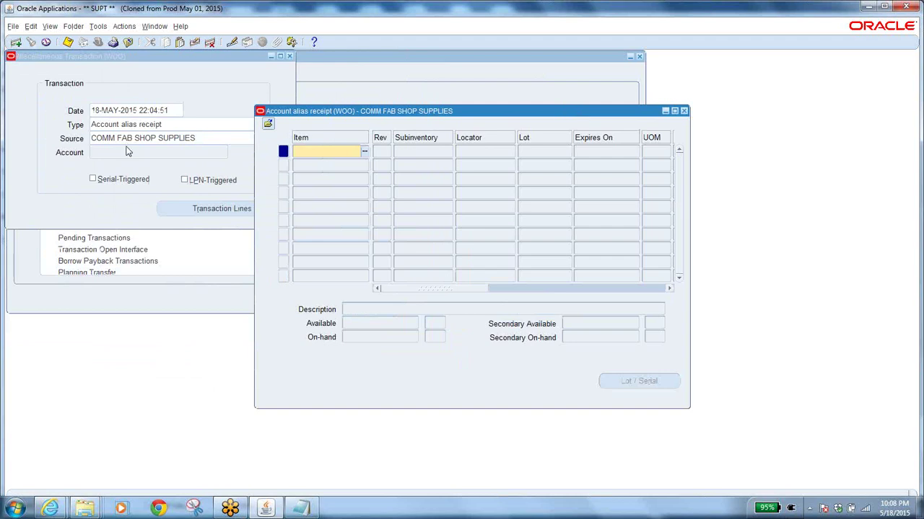
# Examine the source alias and account fields in the account alias receipt's header.
pyautogui.click(215, 140)
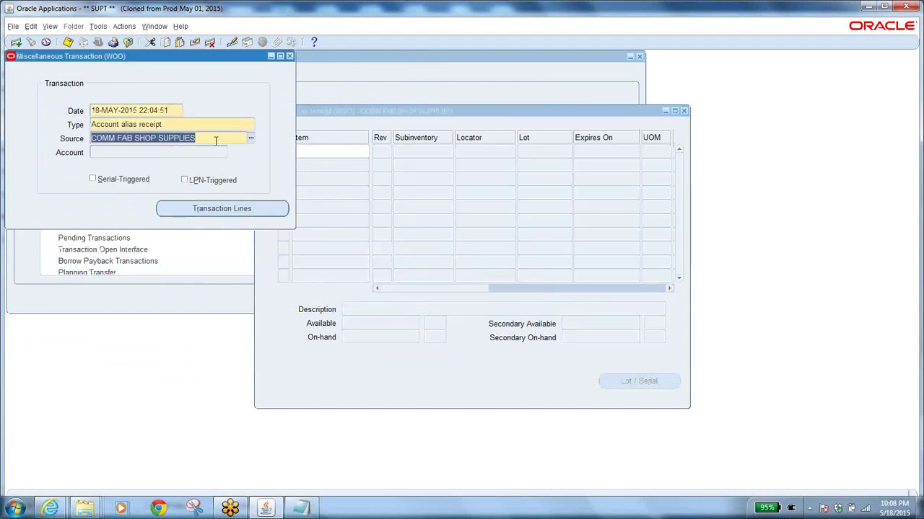
pyautogui.click(170, 152)
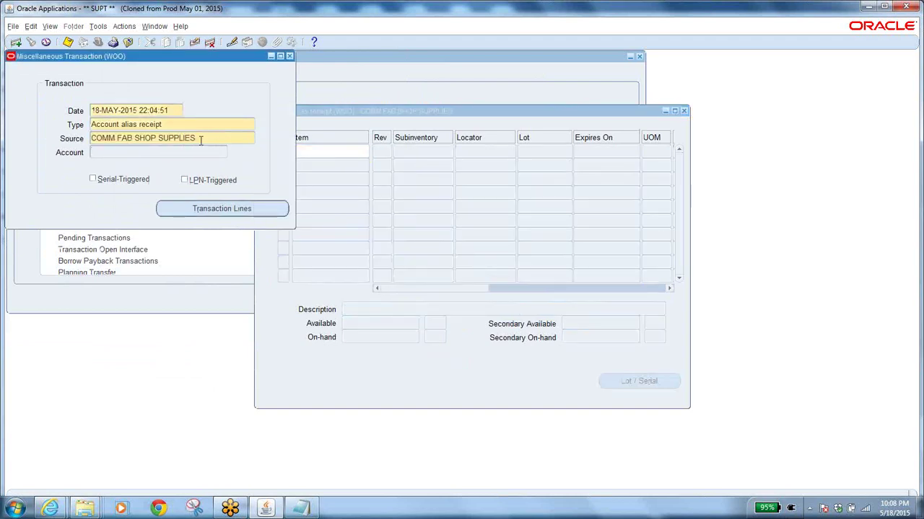
pyautogui.click(200, 141)
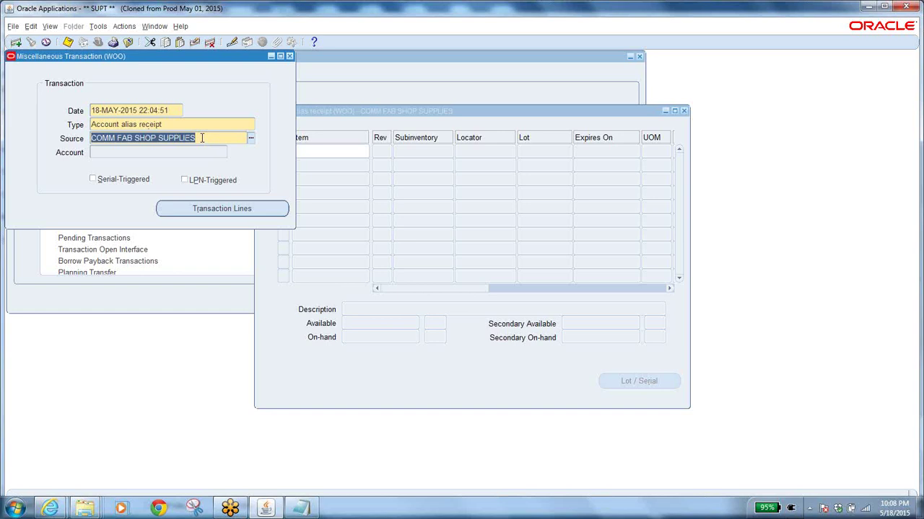
# Enter item 80281134A71 on the first line of the account alias receipt.
pyautogui.moveTo(199, 137); pyautogui.dragTo(73, 136)
pyautogui.click(377, 131)
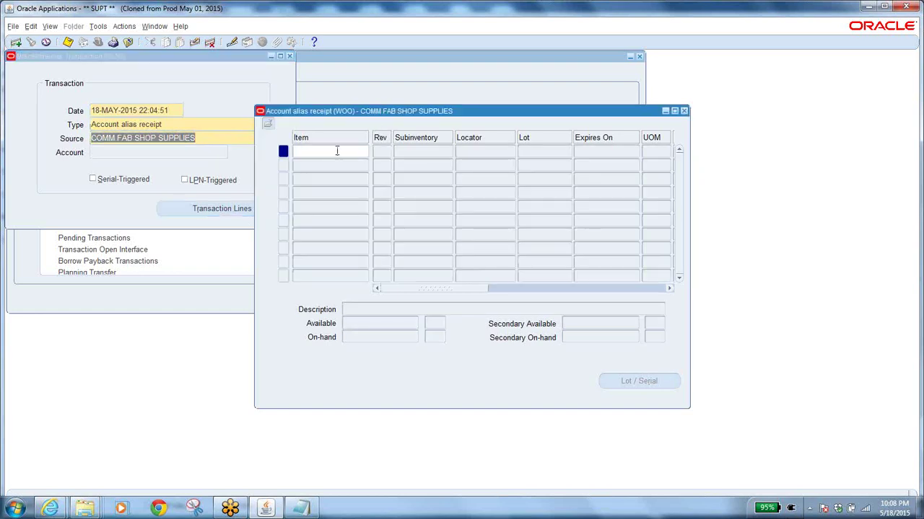
pyautogui.write('80281134A7')
pyautogui.press('Tab')
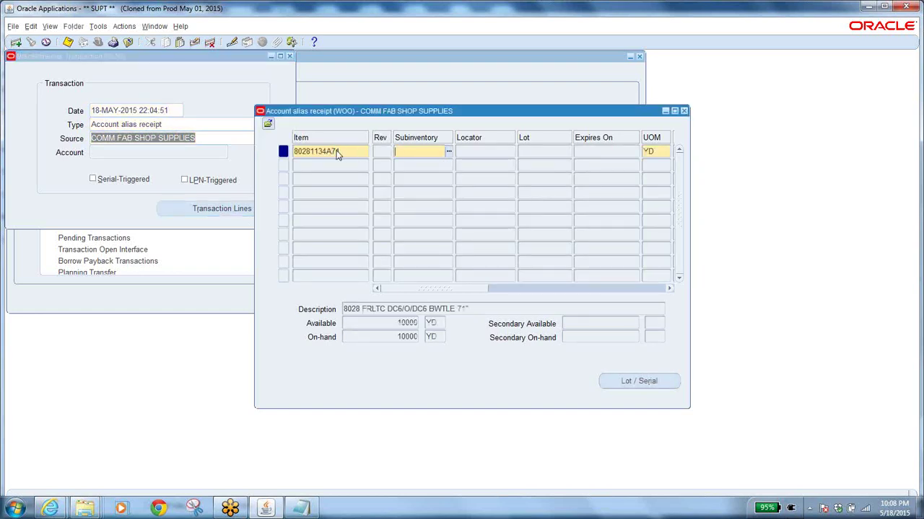
# Set the receipt line's subinventory to WIP FIN and its stock locator to F.I.N.
pyautogui.click(448, 151)
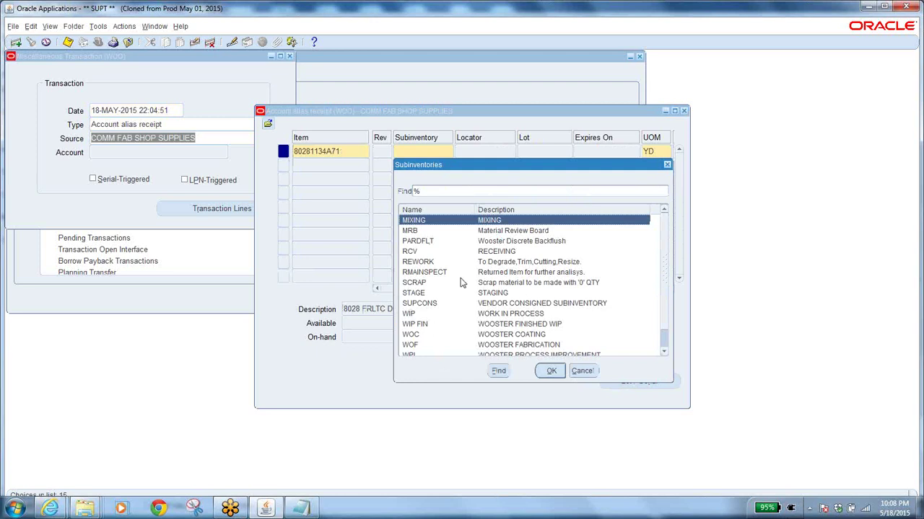
pyautogui.write('w')
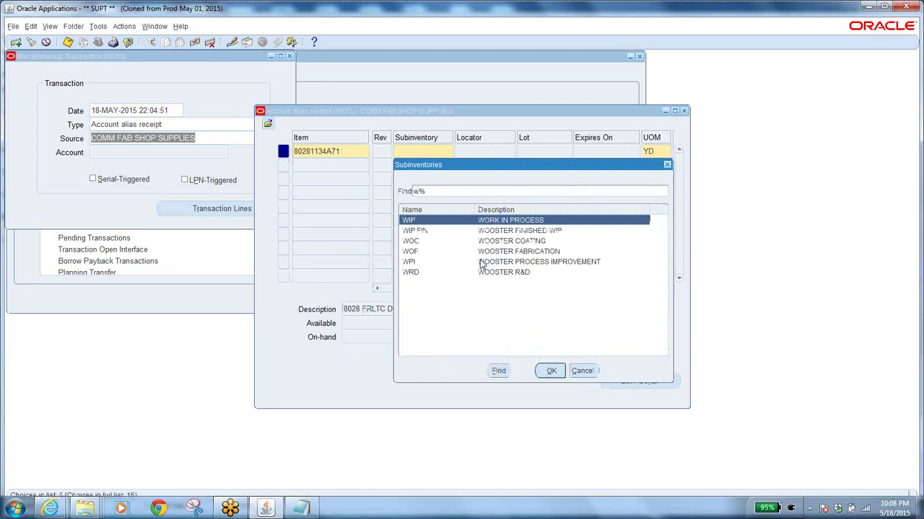
pyautogui.click(505, 231)
pyautogui.click(550, 371)
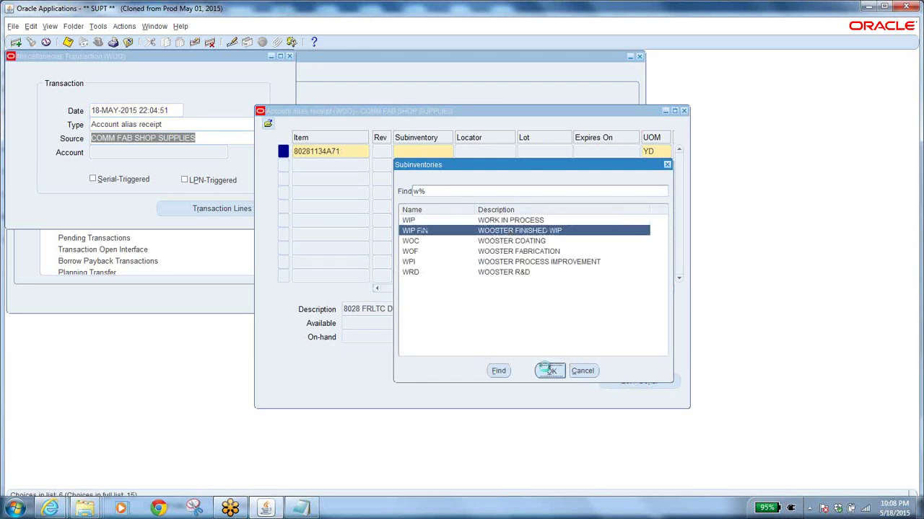
pyautogui.click(513, 155)
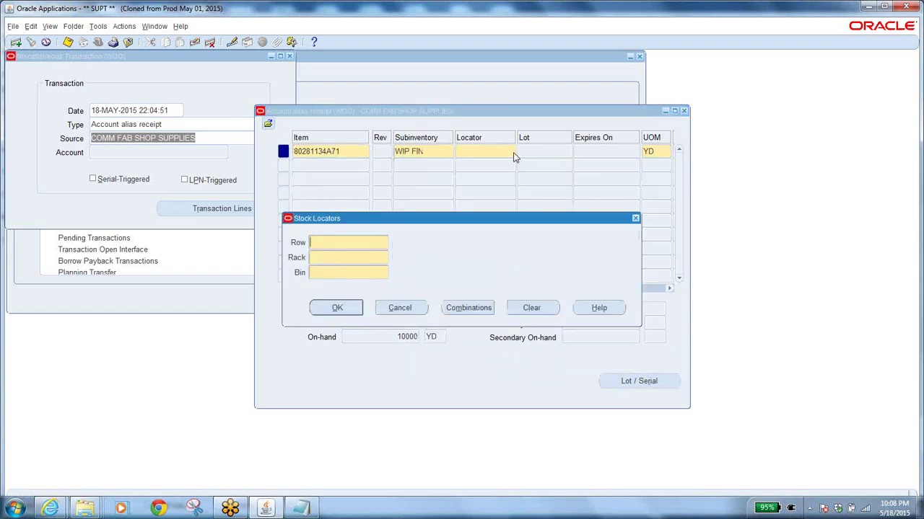
pyautogui.click(478, 308)
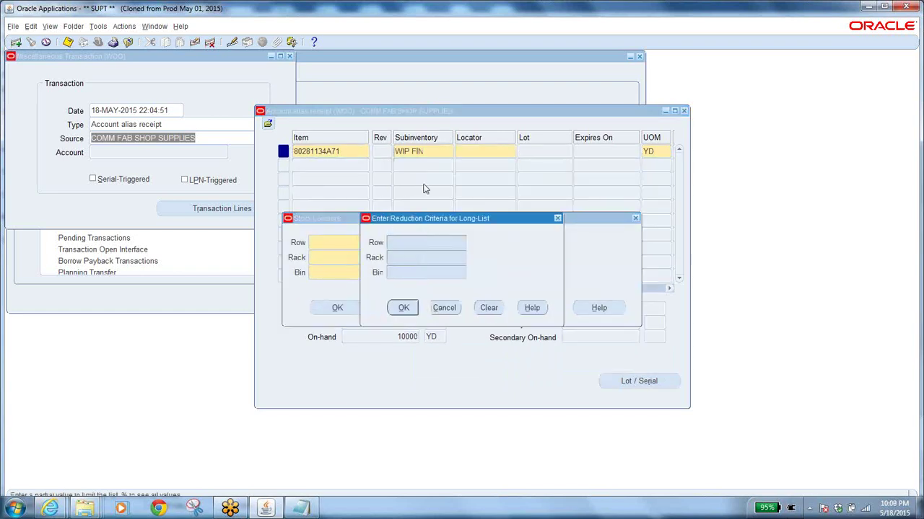
pyautogui.write('%')
pyautogui.click(404, 307)
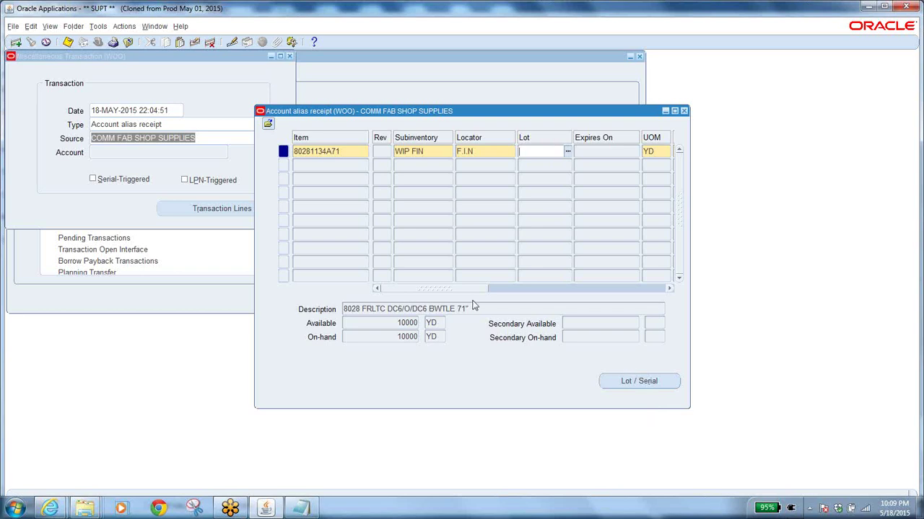
# Set the receipt line's quantity to 119 YD and try to save the transaction.
pyautogui.moveTo(473, 288); pyautogui.dragTo(559, 309)
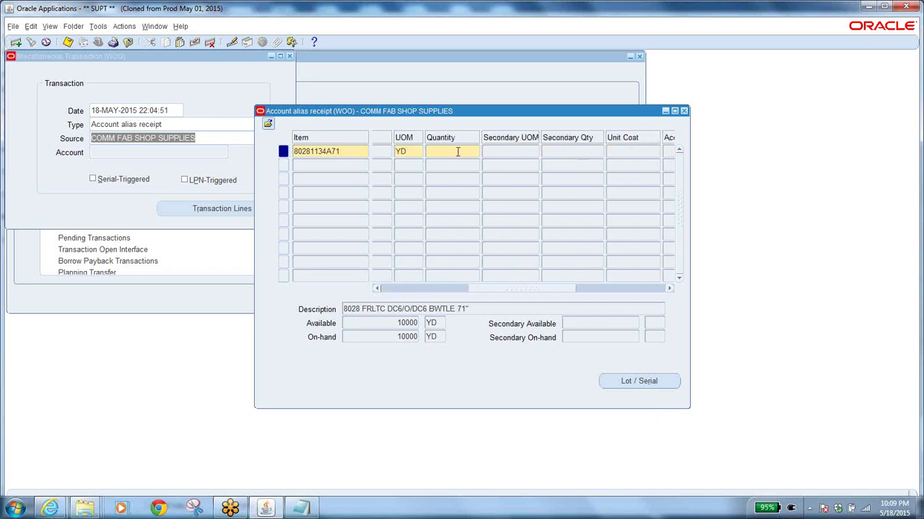
pyautogui.write('110')
pyautogui.press('Tab')
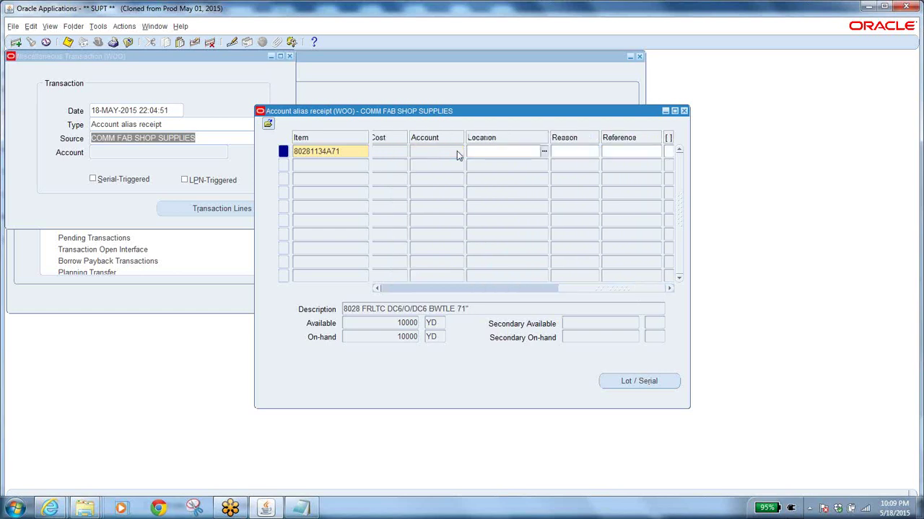
pyautogui.click(68, 41)
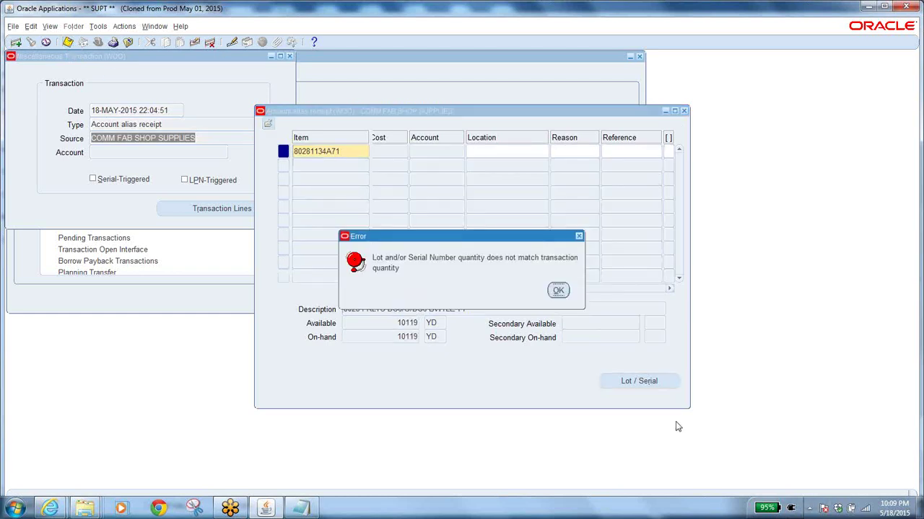
pyautogui.click(557, 291)
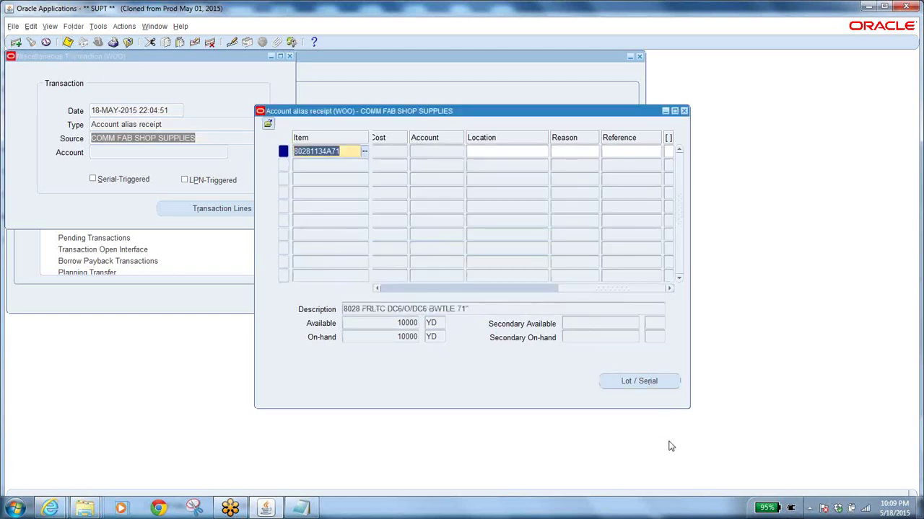
# Assign the full quantity of 119 to a new lot named "May 18th 2015-1" and save the receipt.
pyautogui.click(635, 384)
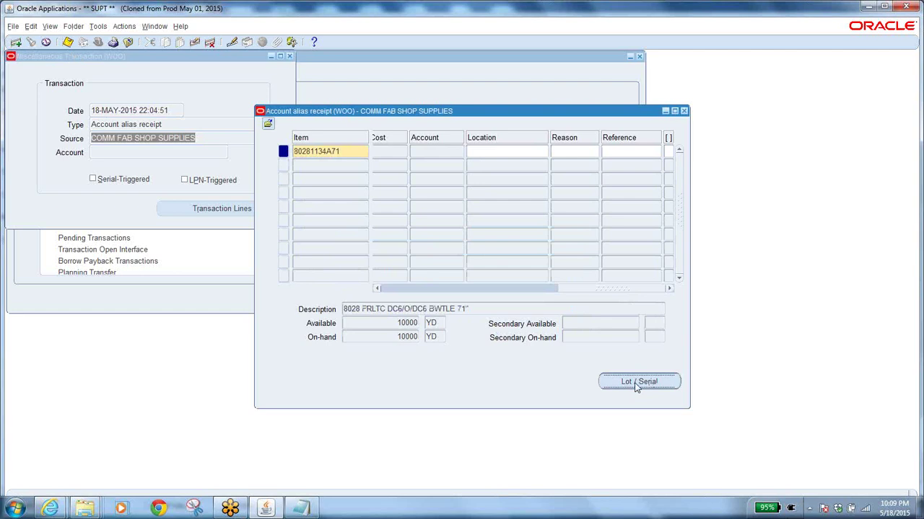
pyautogui.click(424, 233)
pyautogui.click(602, 417)
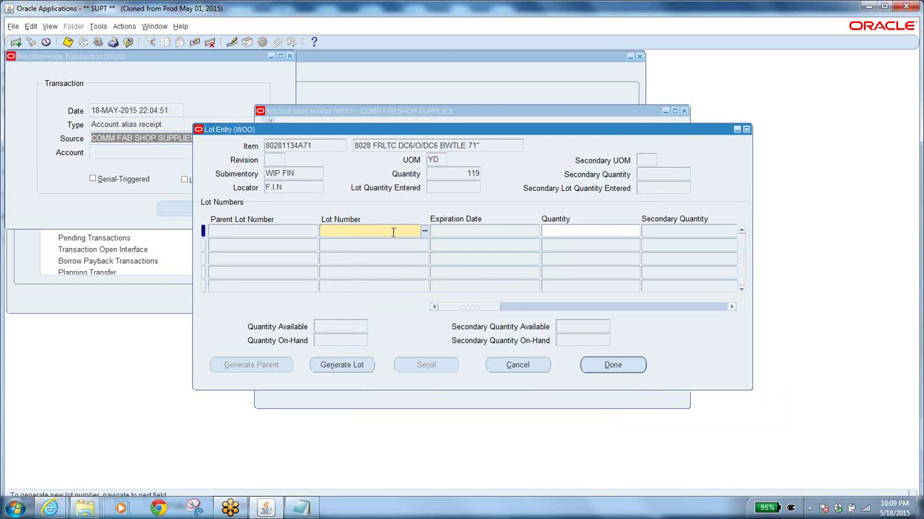
pyautogui.write('May 18th 2015-1')
pyautogui.click(575, 230)
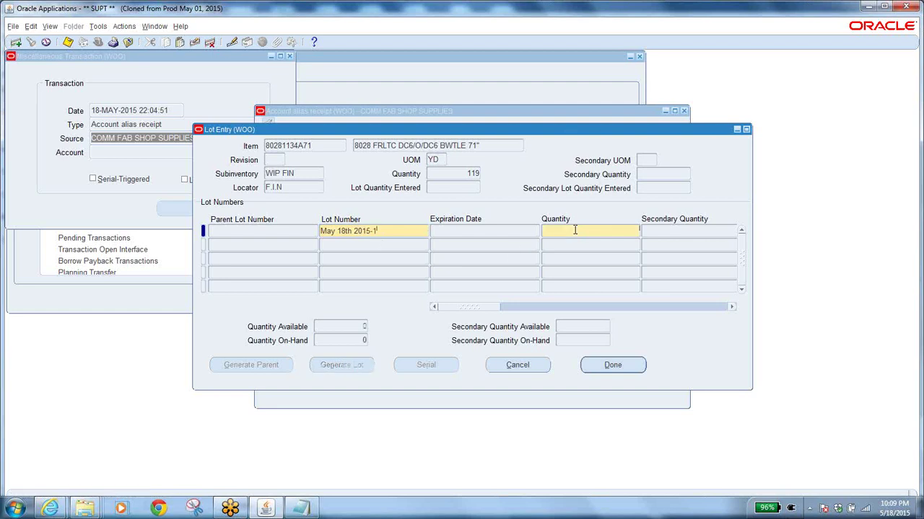
pyautogui.write('119')
pyautogui.press('Tab')
pyautogui.click(605, 365)
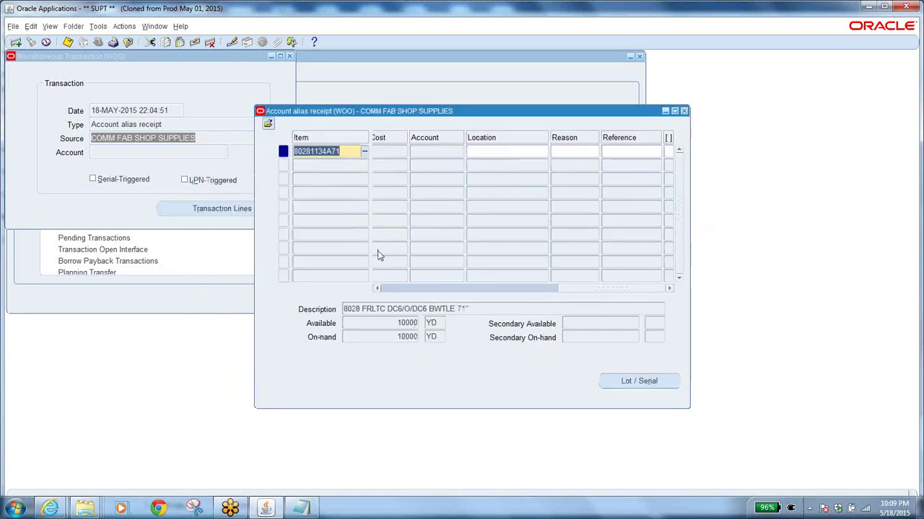
pyautogui.click(67, 43)
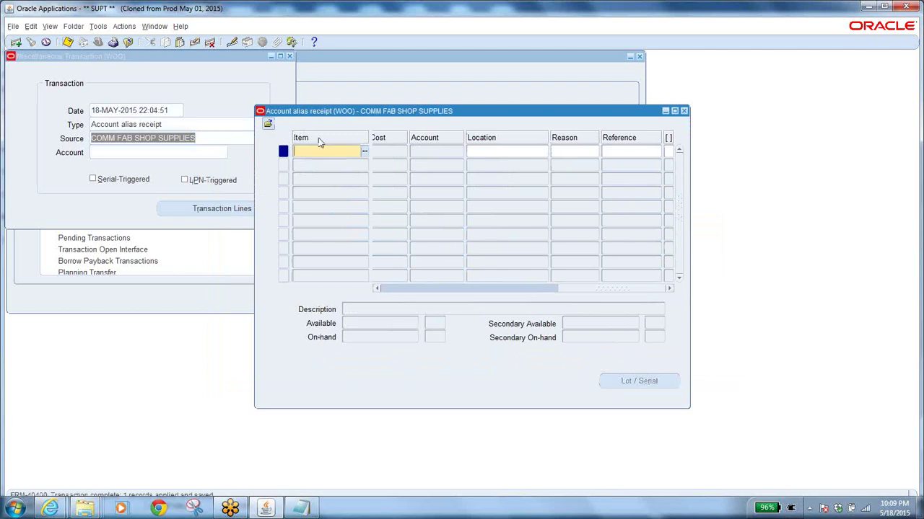
# Change the transaction type to Account alias issue with COMM FAB SHOP SUPPLIES as its source and open the transaction lines.
pyautogui.click(207, 125)
pyautogui.click(251, 125)
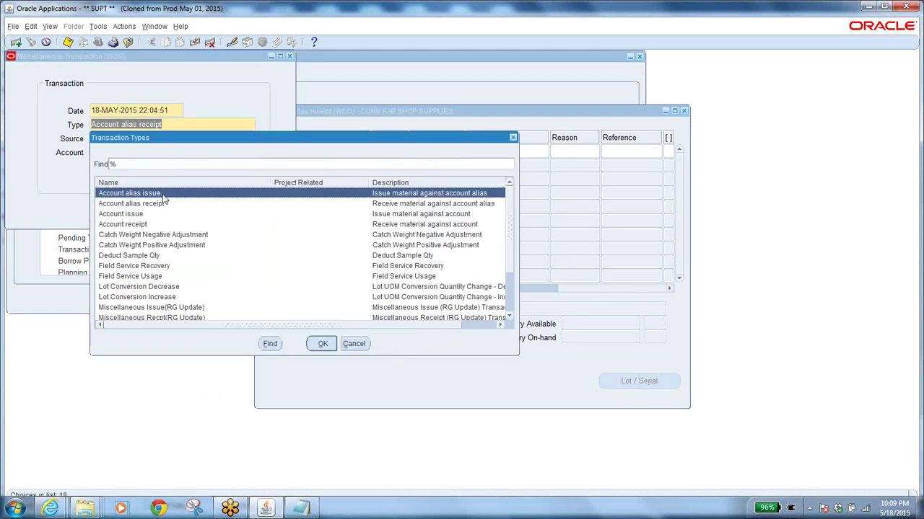
pyautogui.click(321, 343)
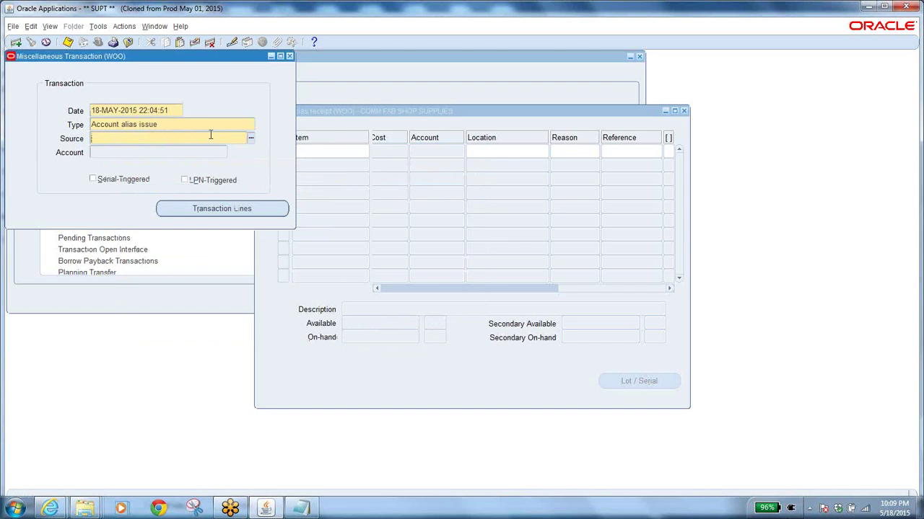
pyautogui.click(250, 139)
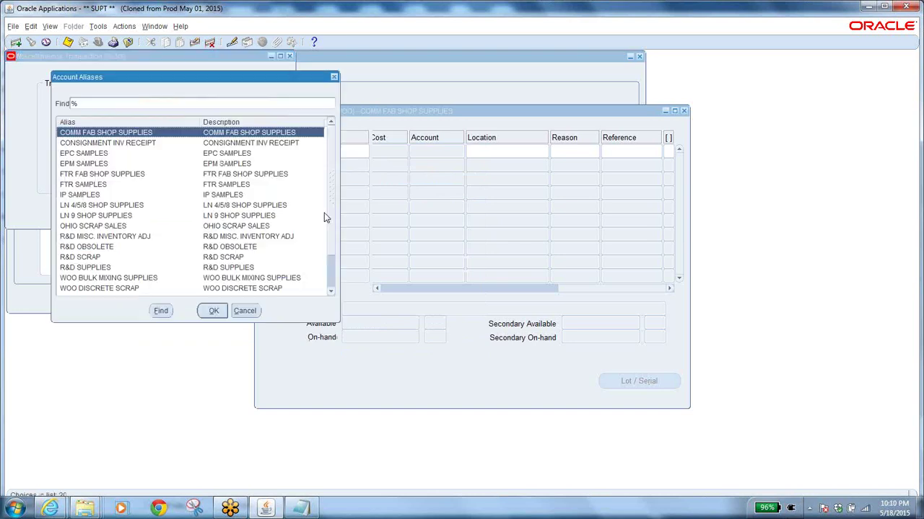
pyautogui.moveTo(234, 82); pyautogui.dragTo(476, 105)
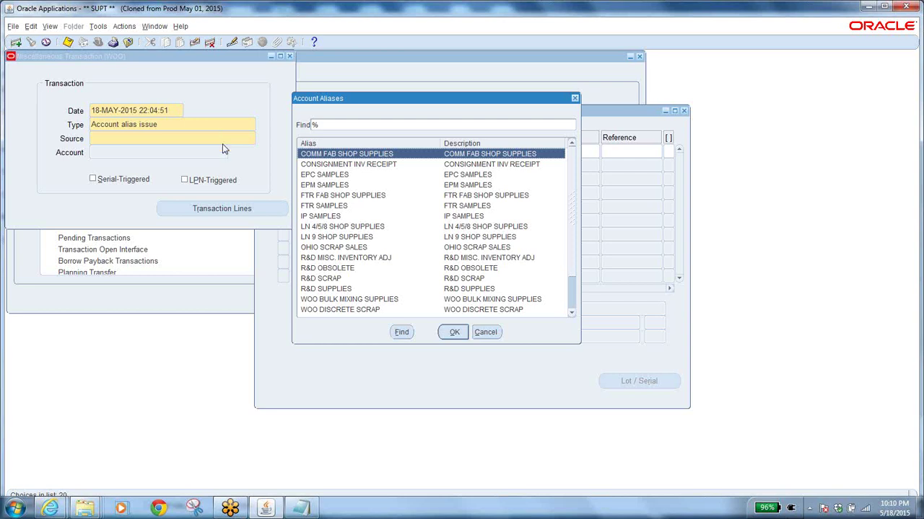
pyautogui.click(454, 333)
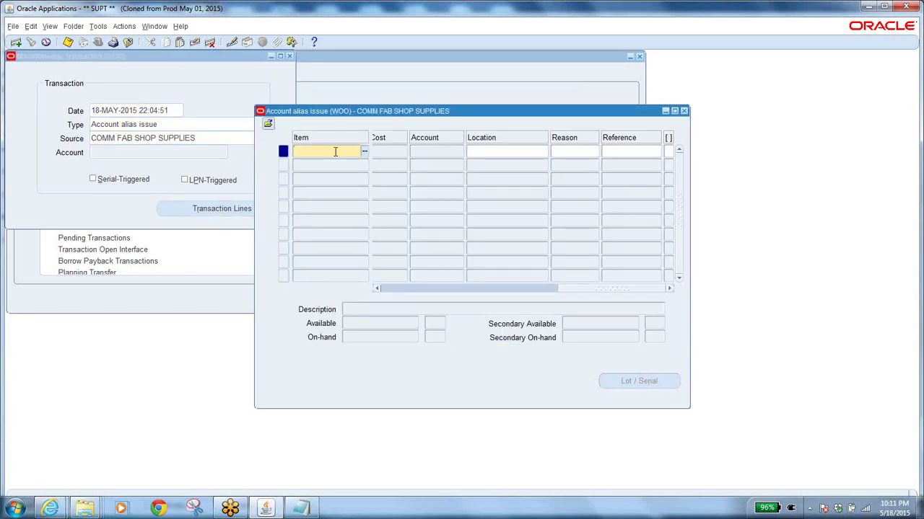
# Enter item 80281134A71 on the first line of the account alias issue.
pyautogui.click(365, 151)
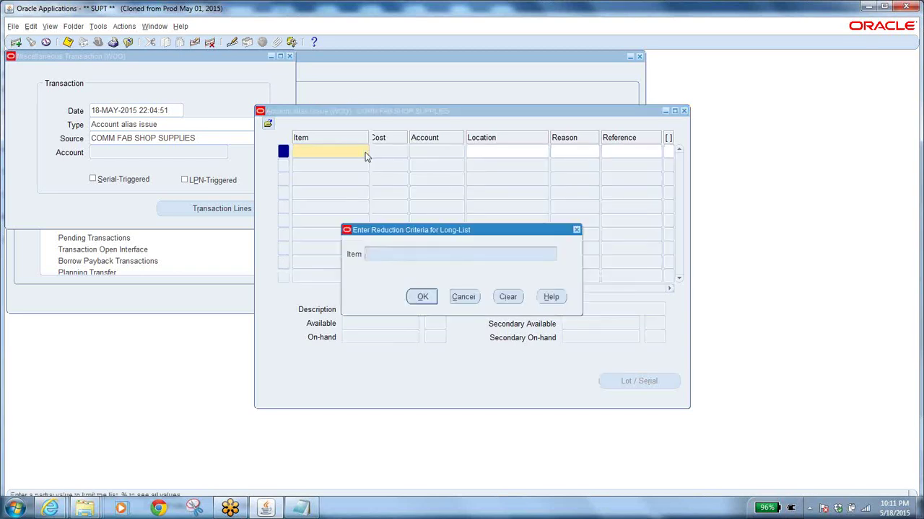
pyautogui.write('80281134A71')
pyautogui.click(422, 297)
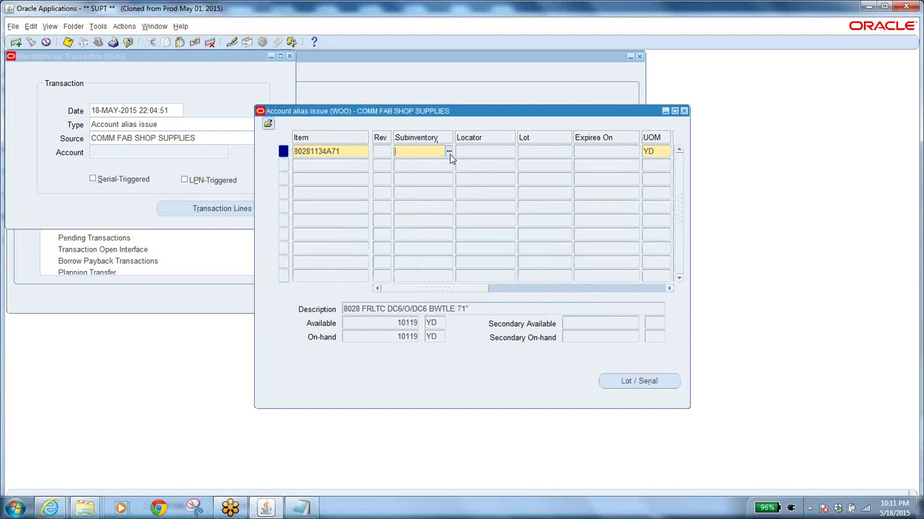
# Set the issue line's subinventory to WIP FIN and its stock locator to F.I.N.
pyautogui.click(449, 151)
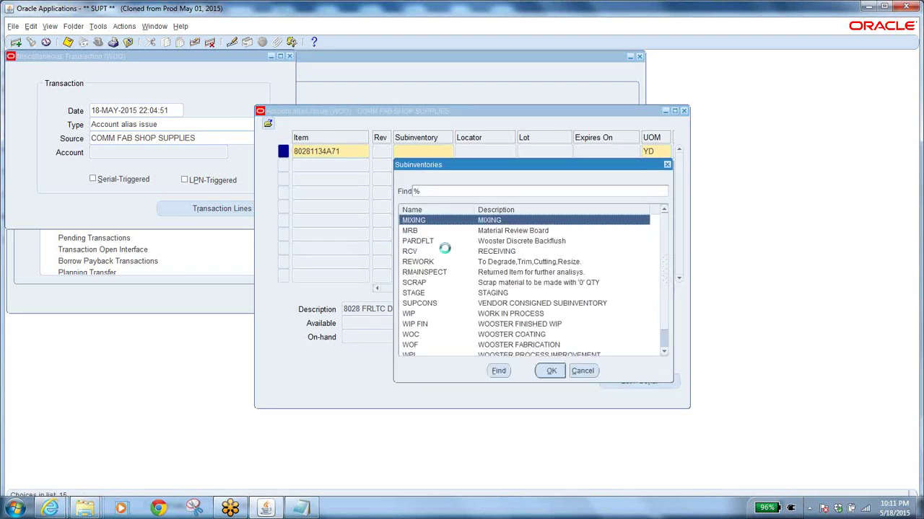
pyautogui.write('w')
pyautogui.click(508, 231)
pyautogui.click(557, 373)
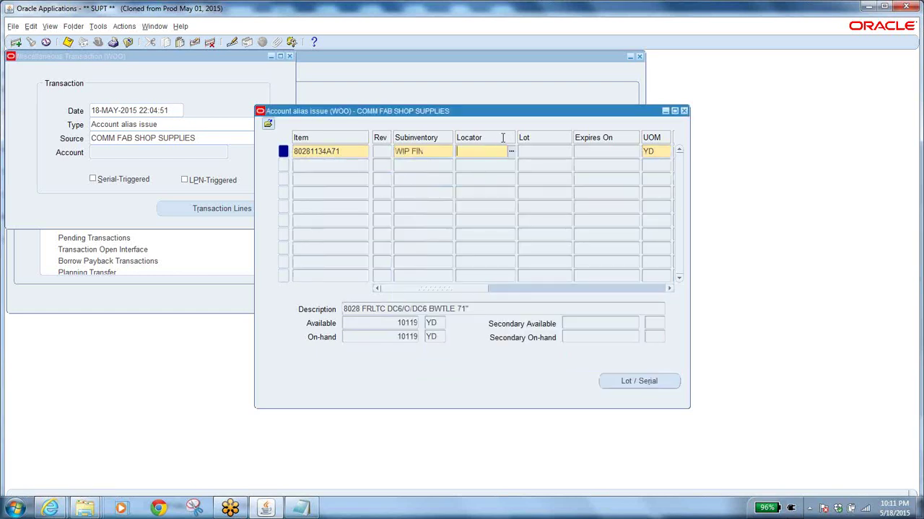
pyautogui.click(511, 151)
pyautogui.click(465, 308)
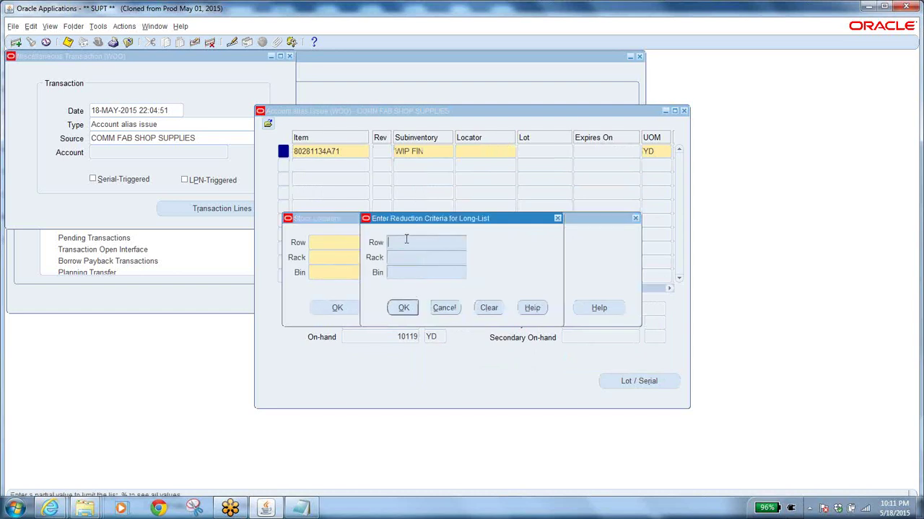
pyautogui.write('F')
pyautogui.press('Return')
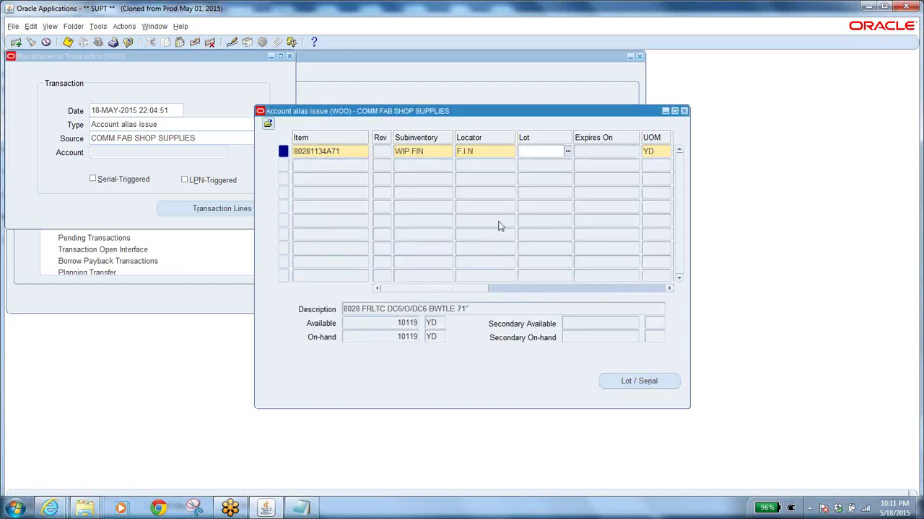
# Select lot "May 18th 2015-1" for the issue line from the item's available lots.
pyautogui.click(515, 288)
pyautogui.moveTo(515, 292)
pyautogui.mouseDown()
pyautogui.moveTo(532, 288)
pyautogui.moveTo(512, 289)
pyautogui.mouseUp()
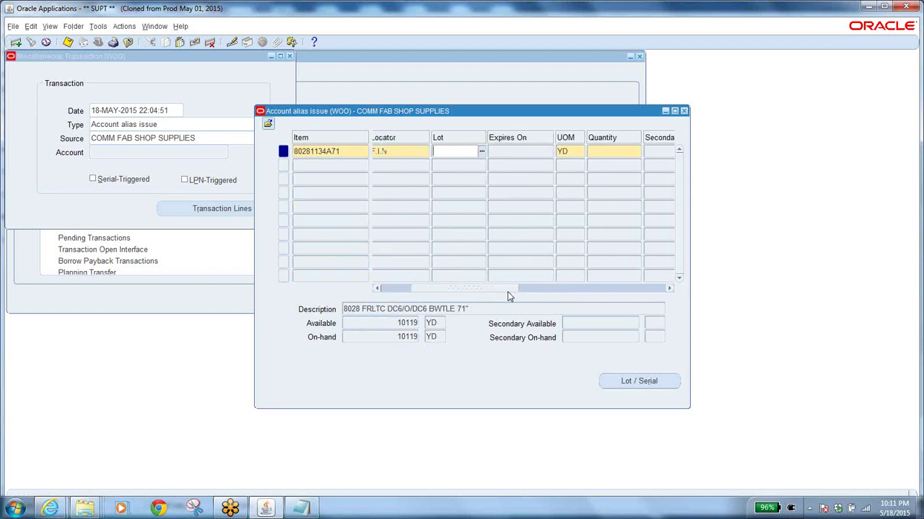
pyautogui.click(482, 155)
pyautogui.write('%')
pyautogui.press('Return')
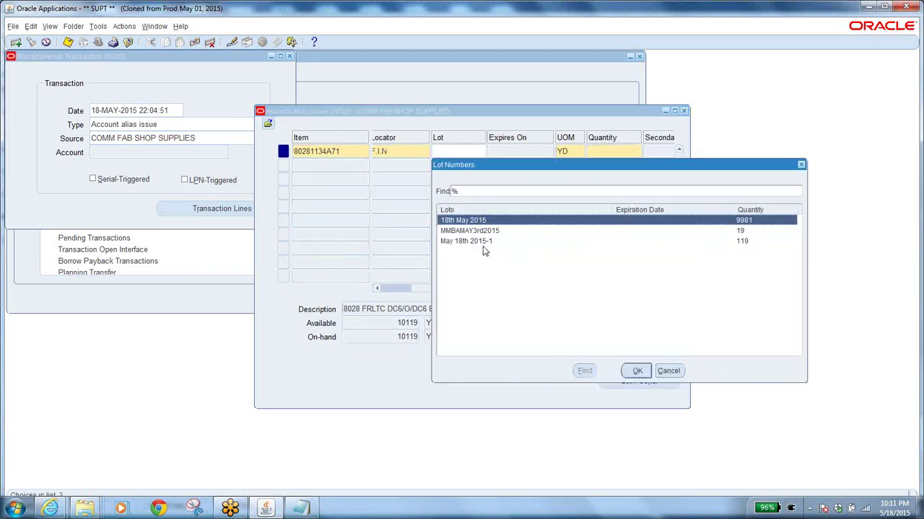
pyautogui.click(494, 242)
pyautogui.click(638, 370)
# Set the issue line's quantity to 104 YD and save the account alias issue.
pyautogui.click(619, 149)
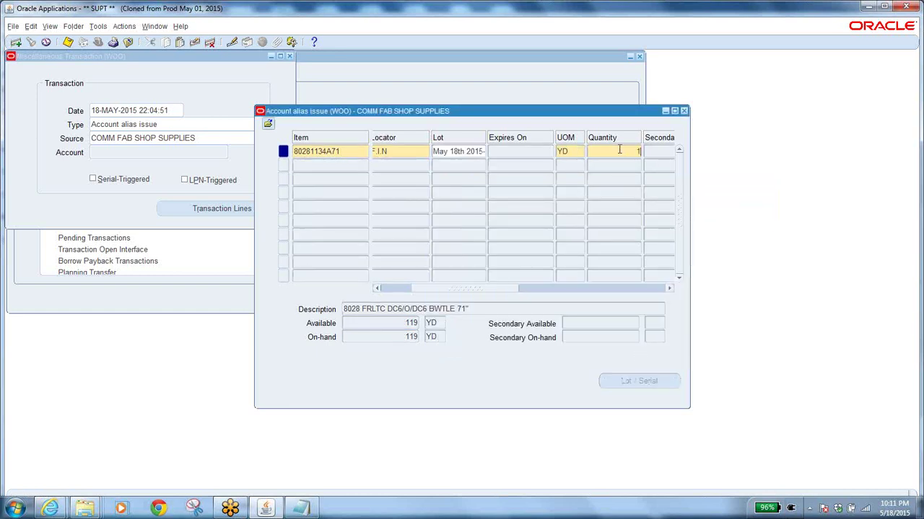
pyautogui.write('104')
pyautogui.press('Tab')
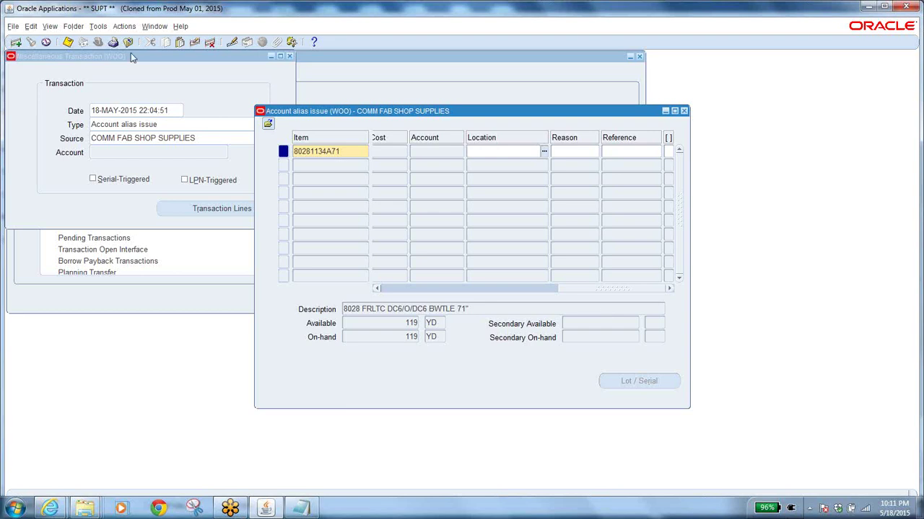
pyautogui.click(68, 42)
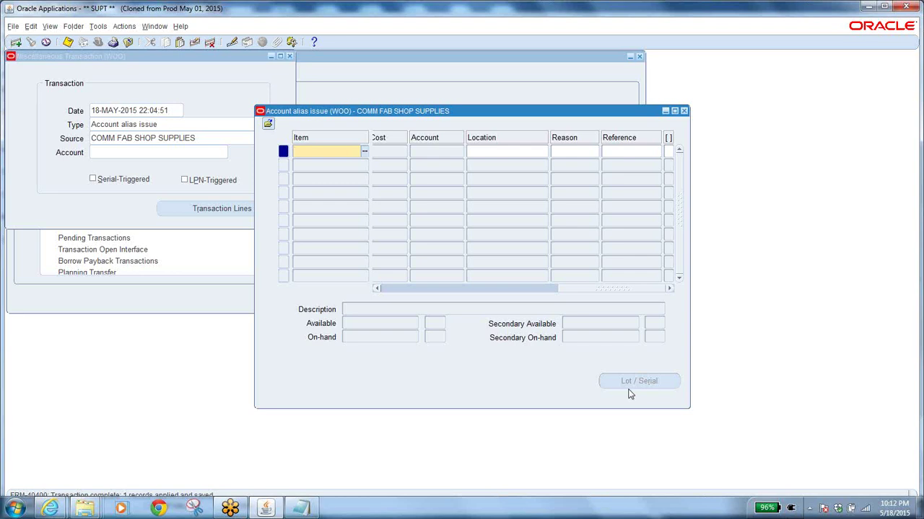
# Close the miscellaneous transaction and expand the Setup branch in the collapsed inventory function list.
pyautogui.click(202, 138)
pyautogui.click(128, 43)
pyautogui.click(29, 223)
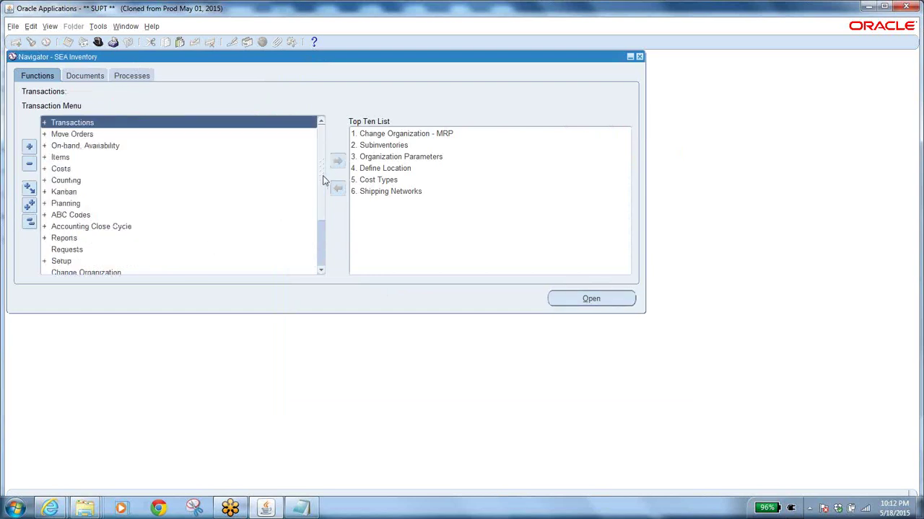
pyautogui.scroll(-5, 321, 182)
pyautogui.click(77, 205)
pyautogui.doubleClick(77, 205)
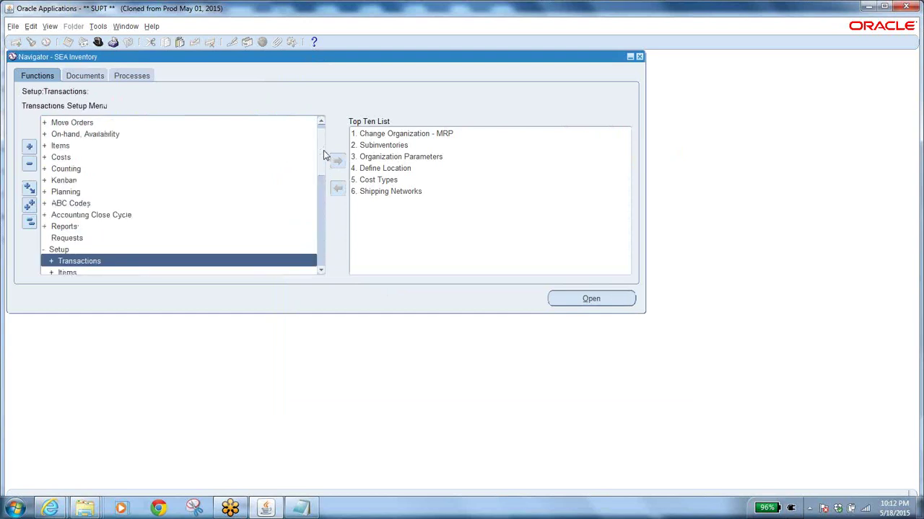
# Open the Account Aliases setup and review the beginning inventory alias's name, description and account.
pyautogui.moveTo(323, 155); pyautogui.dragTo(343, 214)
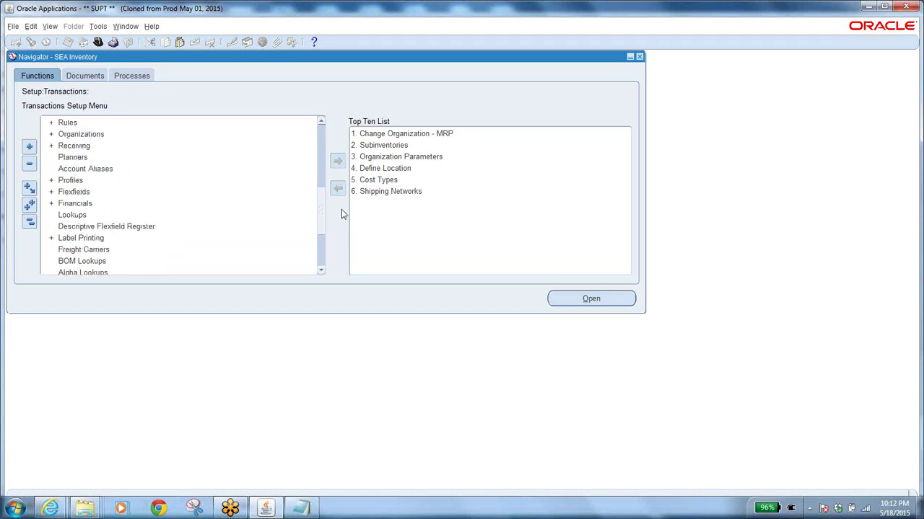
pyautogui.doubleClick(106, 168)
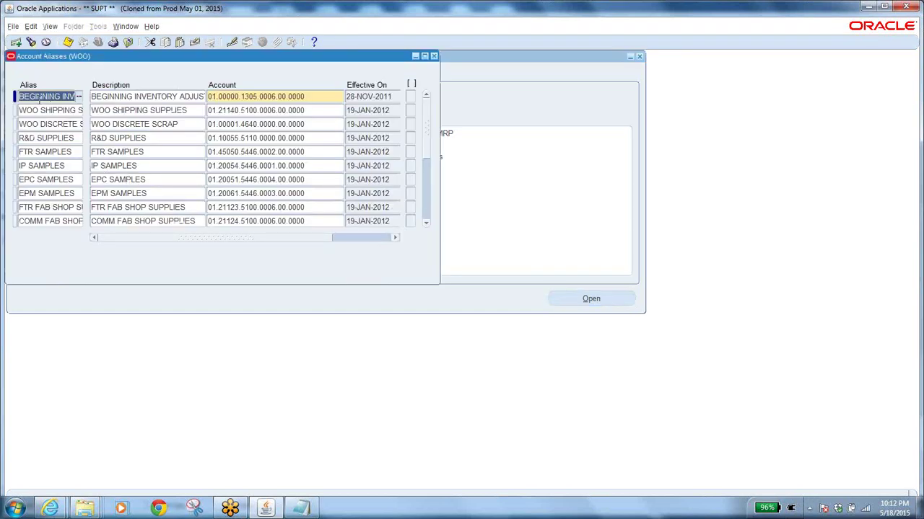
pyautogui.click(318, 100)
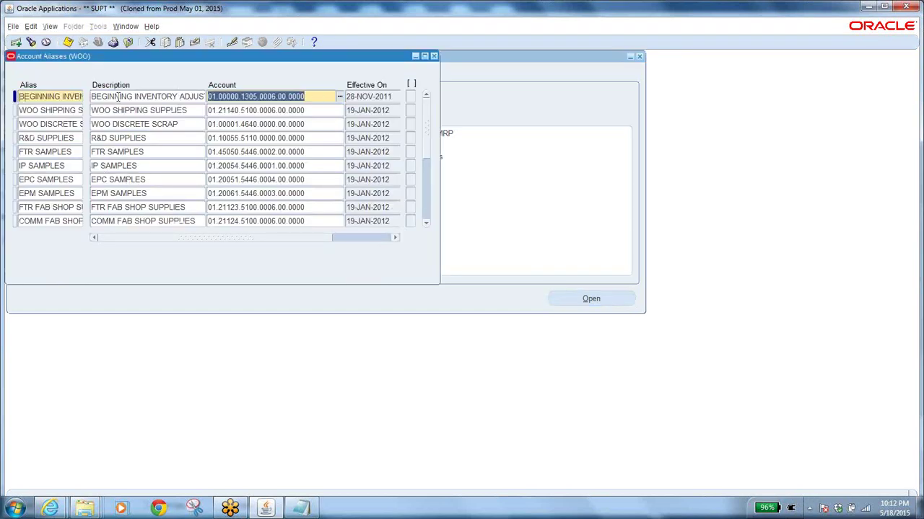
pyautogui.click(67, 98)
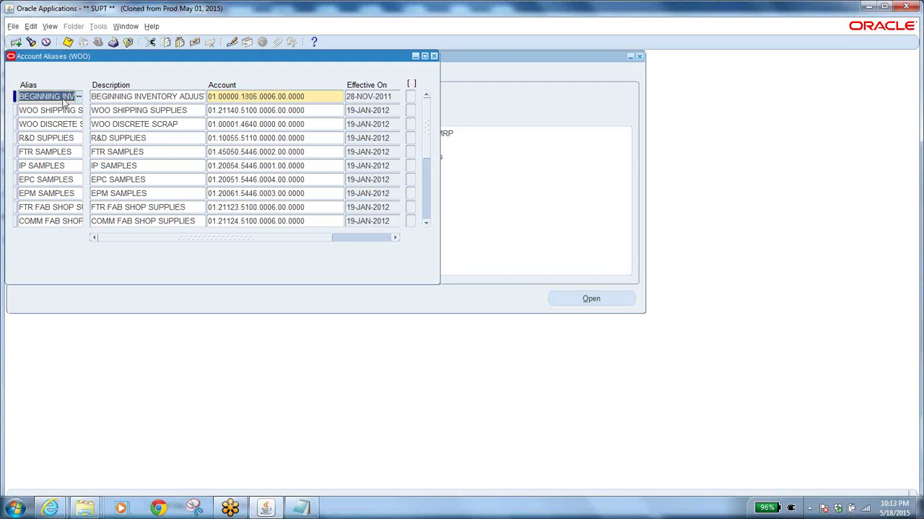
pyautogui.click(308, 100)
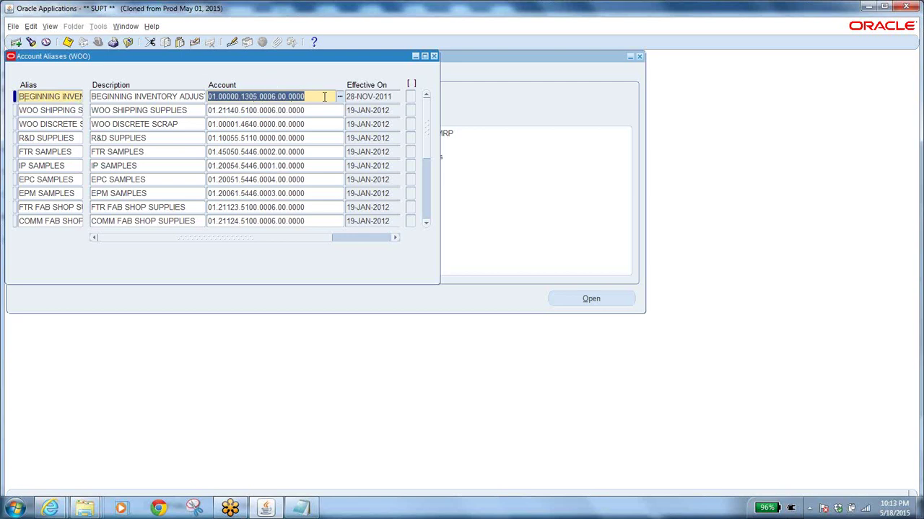
pyautogui.write('01.00000.1005.0006.00.0000')
pyautogui.hotkey('ctrl', 'z')
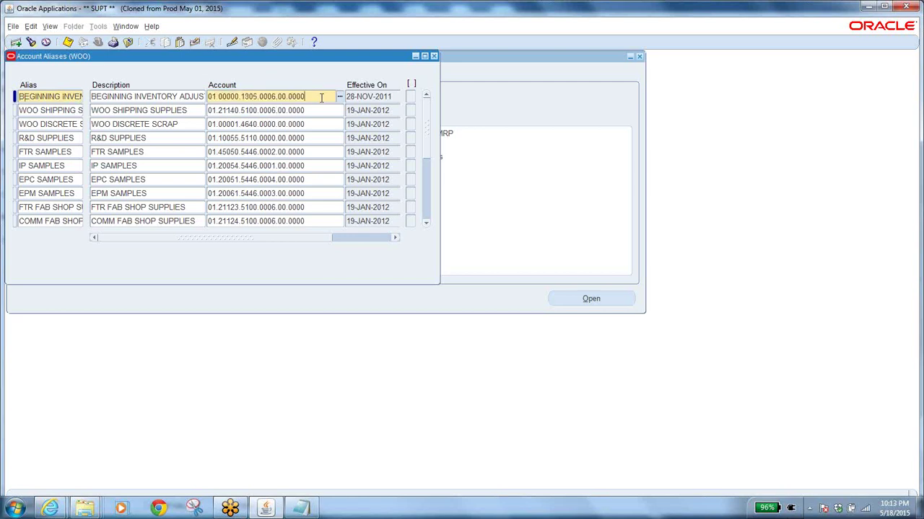
pyautogui.click(56, 96)
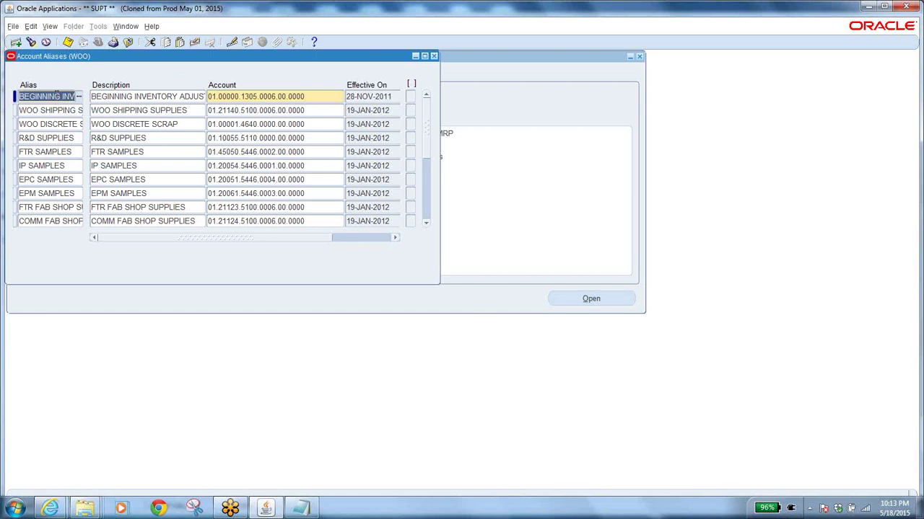
pyautogui.click(150, 96)
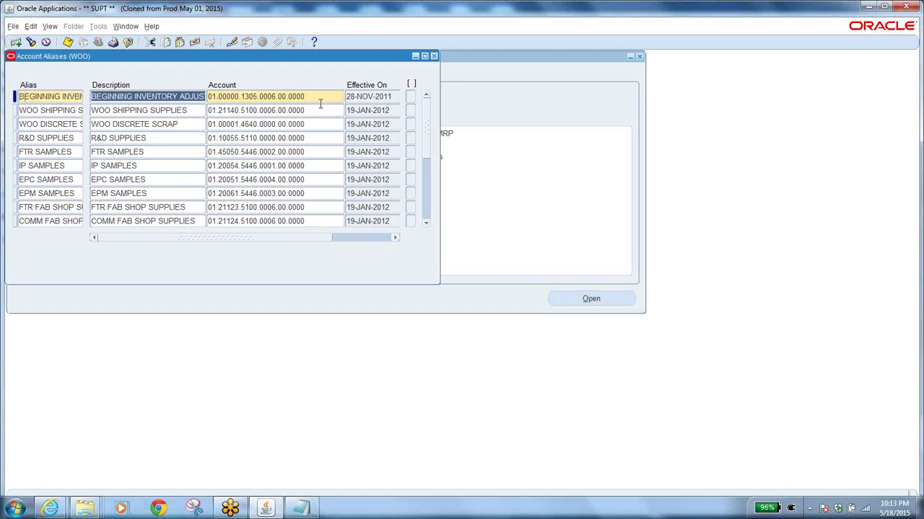
pyautogui.click(330, 97)
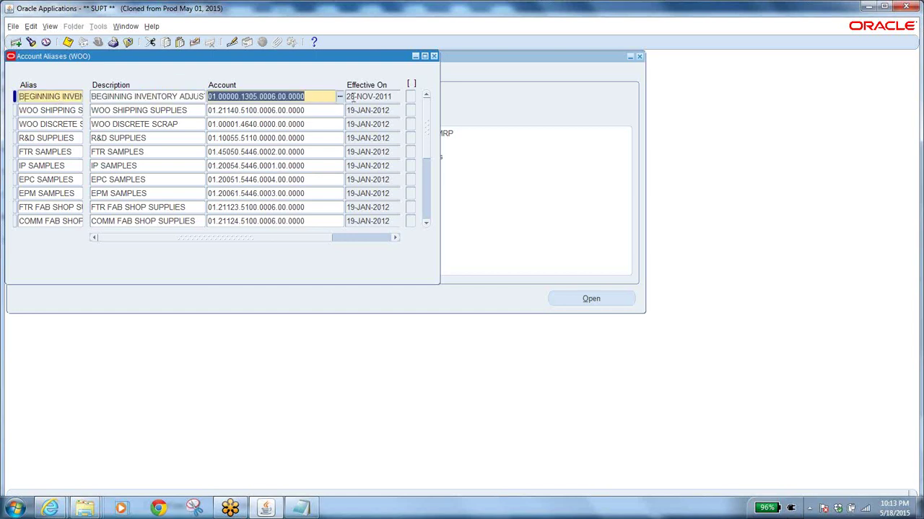
# Check the Effective To date of the beginning inventory alias and close the Account Aliases form.
pyautogui.moveTo(287, 238); pyautogui.dragTo(355, 251)
pyautogui.click(389, 95)
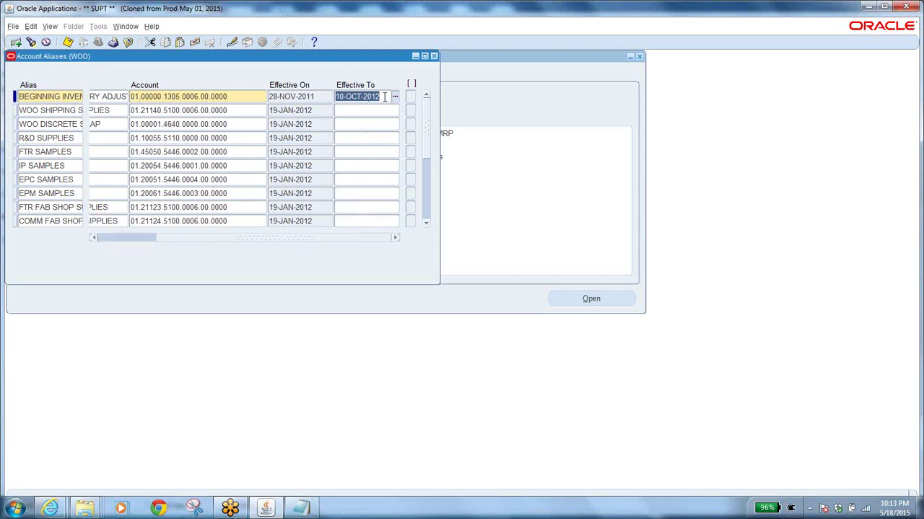
pyautogui.click(384, 96)
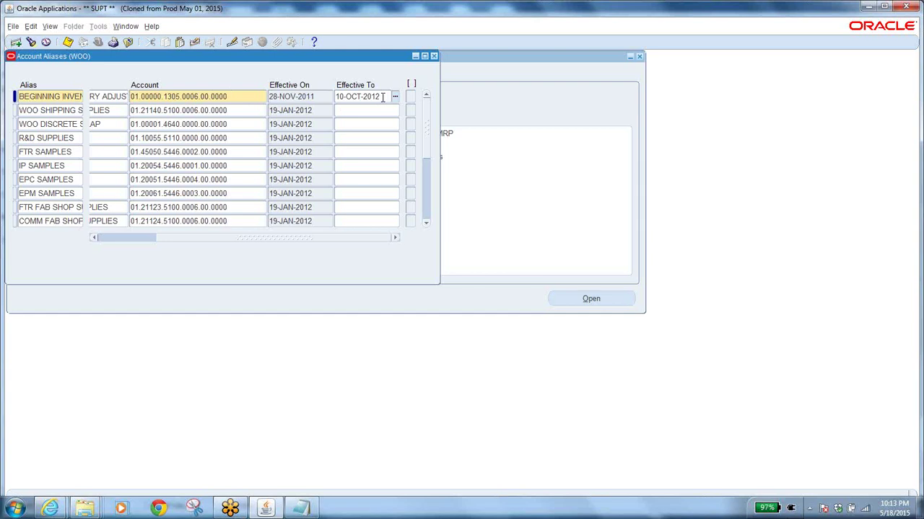
pyautogui.moveTo(382, 97); pyautogui.dragTo(338, 96)
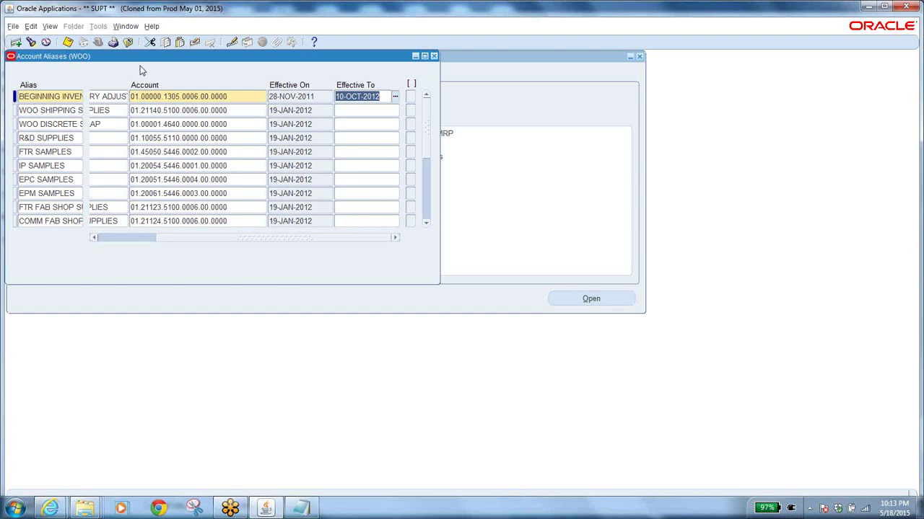
pyautogui.click(128, 42)
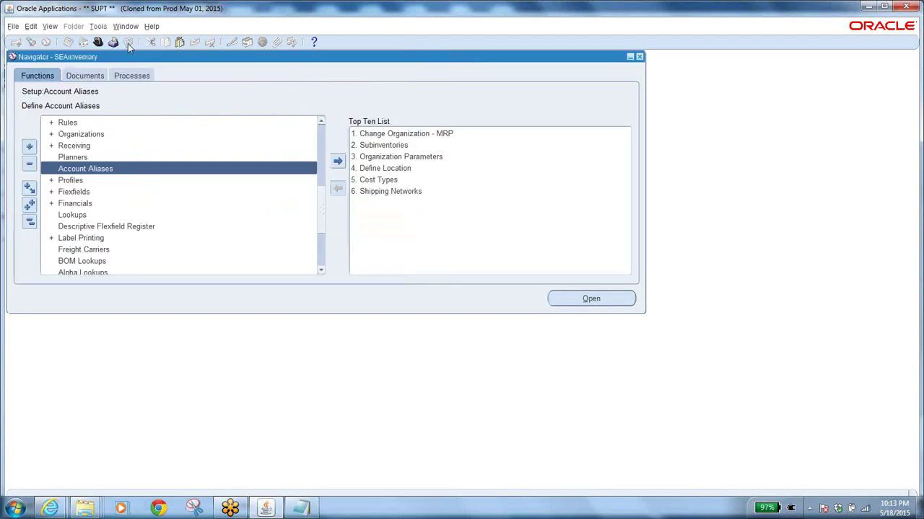
# Collapse the function list, expand Counting and look over its Cycle Counting and Physical Inventory branches.
pyautogui.click(30, 221)
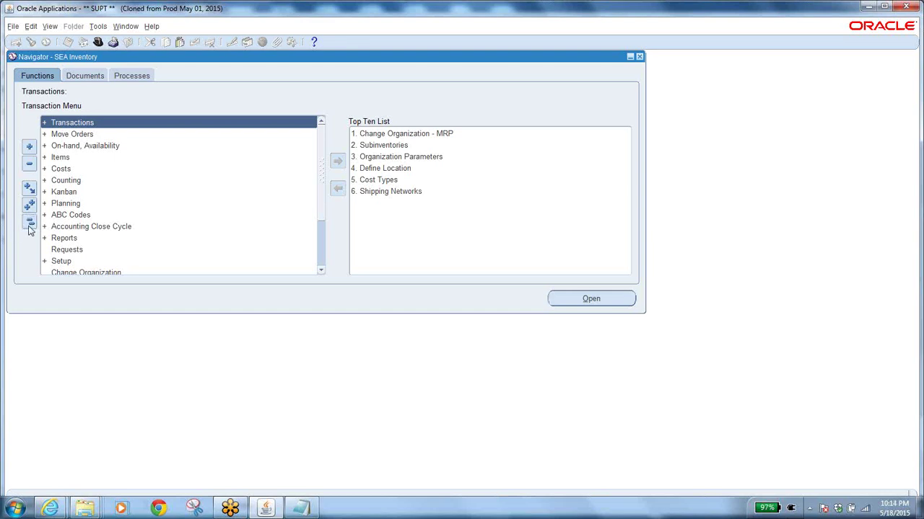
pyautogui.click(83, 180)
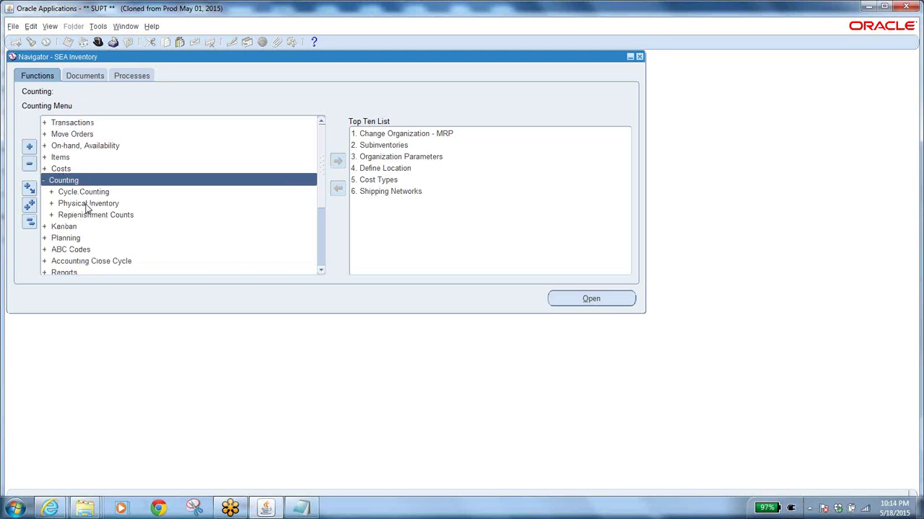
pyautogui.click(92, 204)
pyautogui.click(97, 194)
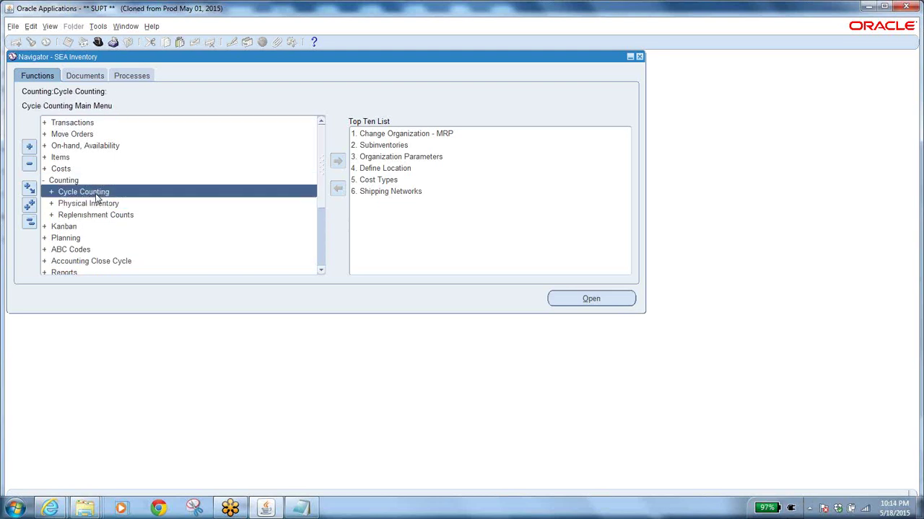
pyautogui.click(87, 206)
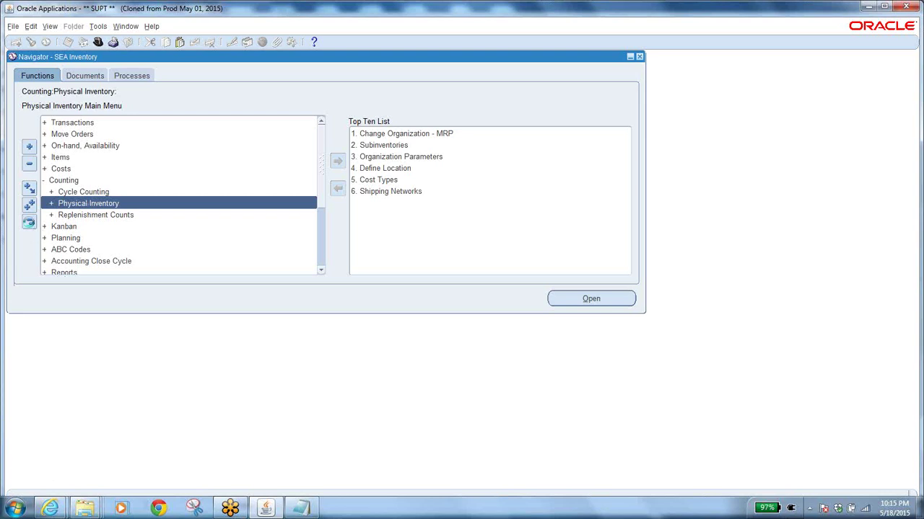
# Collapse all functions again, reopen Counting and expand its Physical Inventory branch.
pyautogui.click(29, 222)
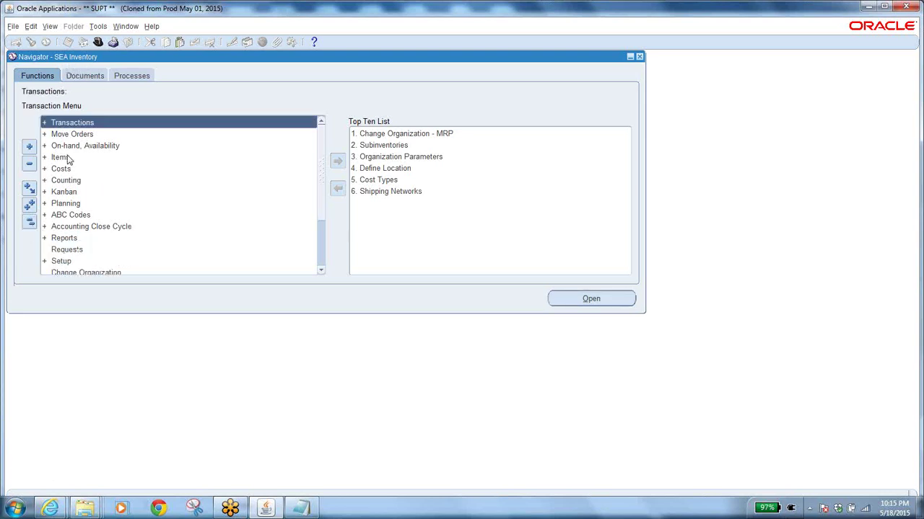
pyautogui.doubleClick(70, 182)
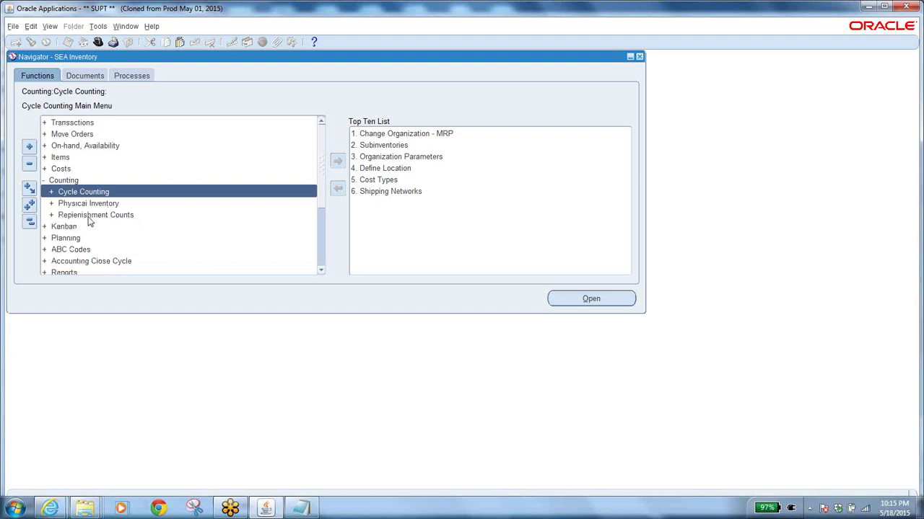
pyautogui.click(87, 206)
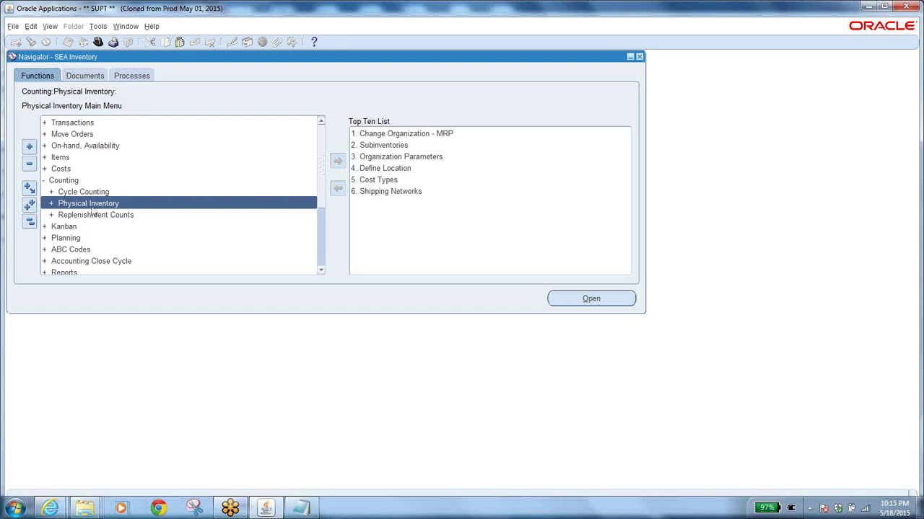
pyautogui.doubleClick(85, 205)
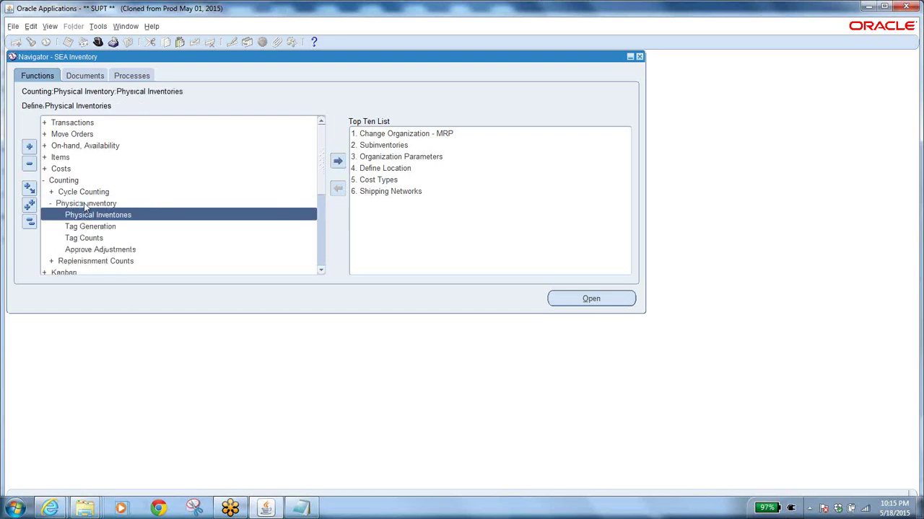
pyautogui.click(322, 273)
pyautogui.click(321, 273)
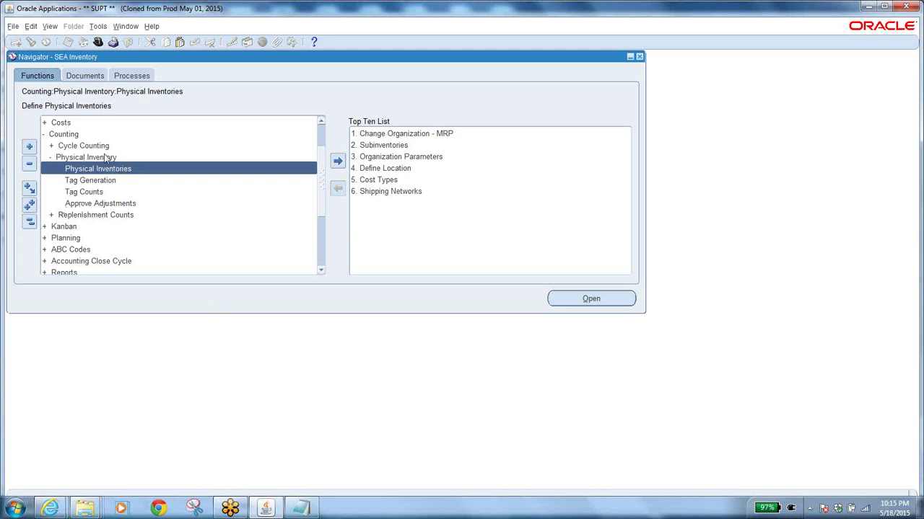
# Go through the Tag Generation, Tag Counts and Approve Adjustments functions under Physical Inventory.
pyautogui.click(87, 180)
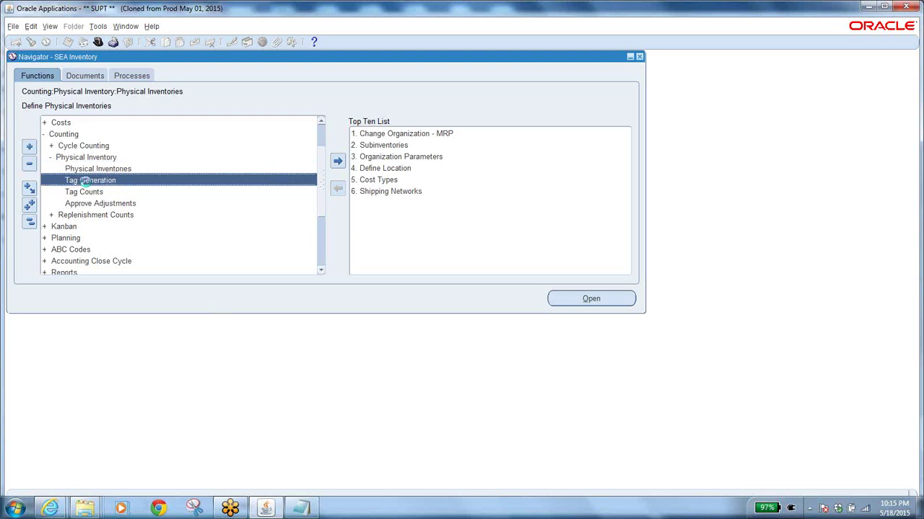
pyautogui.click(89, 192)
pyautogui.click(91, 205)
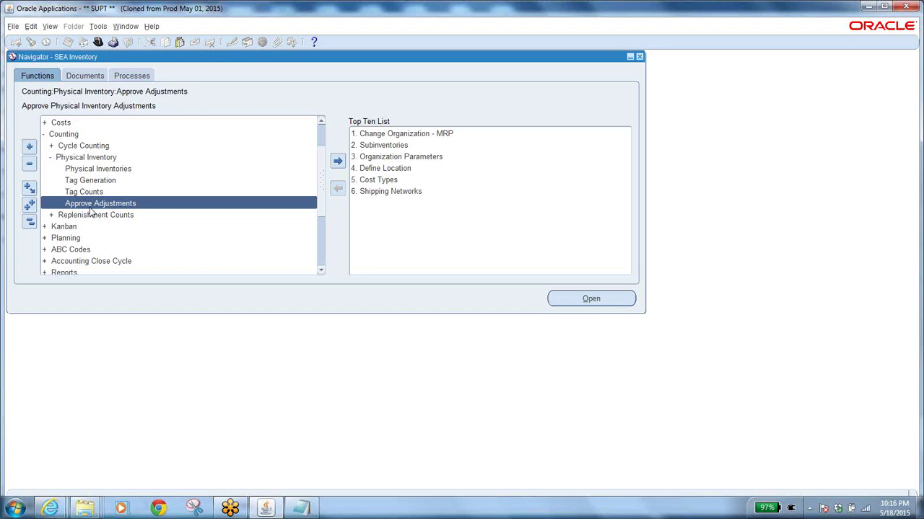
# Open the Physical Inventories summary for WOO and query all existing physical inventories.
pyautogui.doubleClick(119, 168)
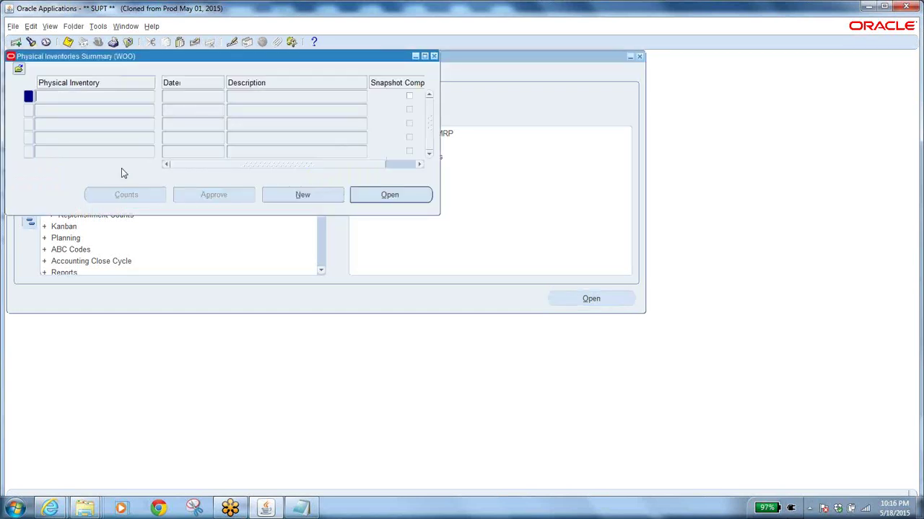
pyautogui.moveTo(213, 58); pyautogui.dragTo(374, 104)
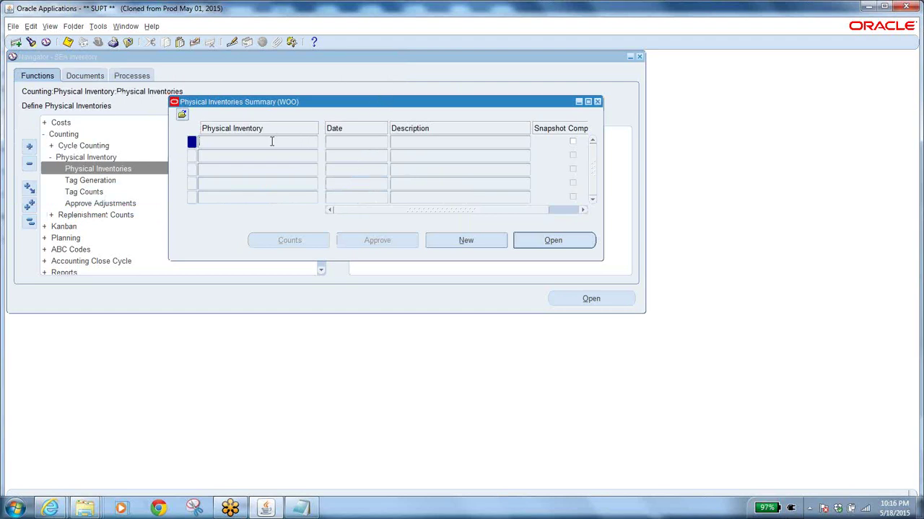
pyautogui.press('F11')
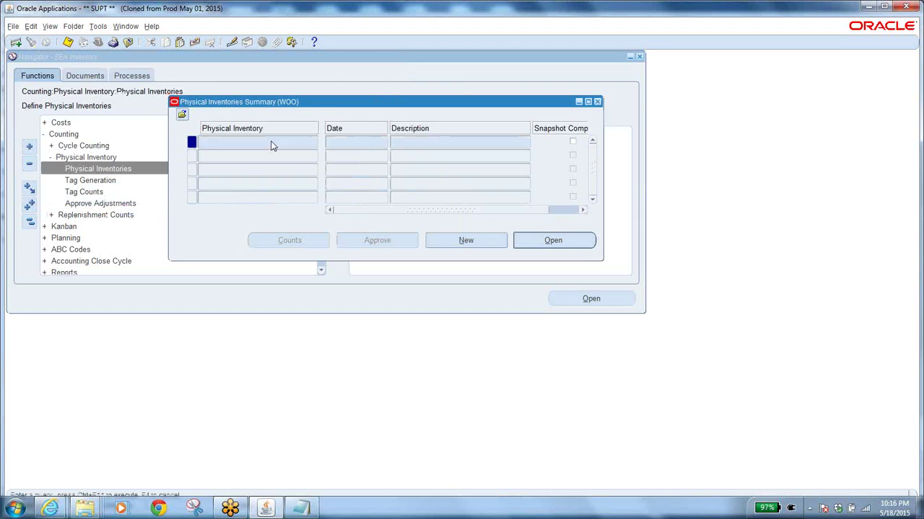
pyautogui.hotkey('ctrl', 'F11')
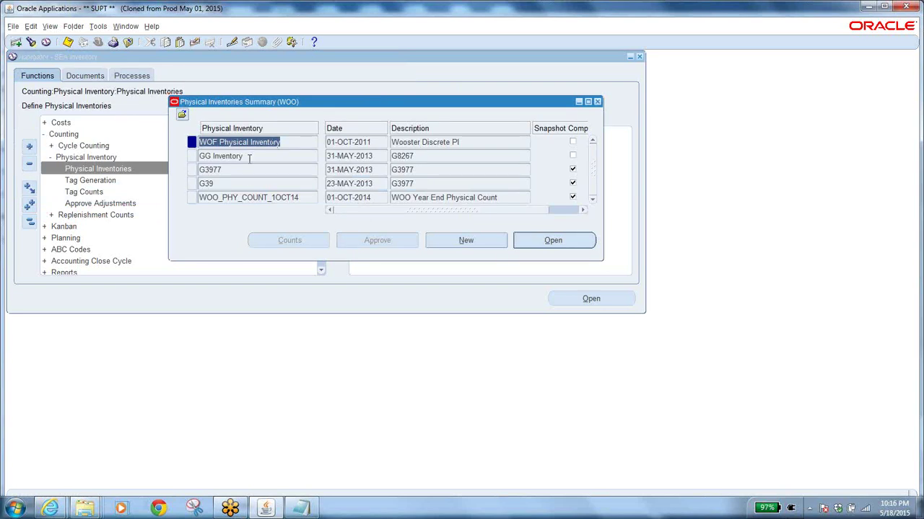
pyautogui.click(291, 145)
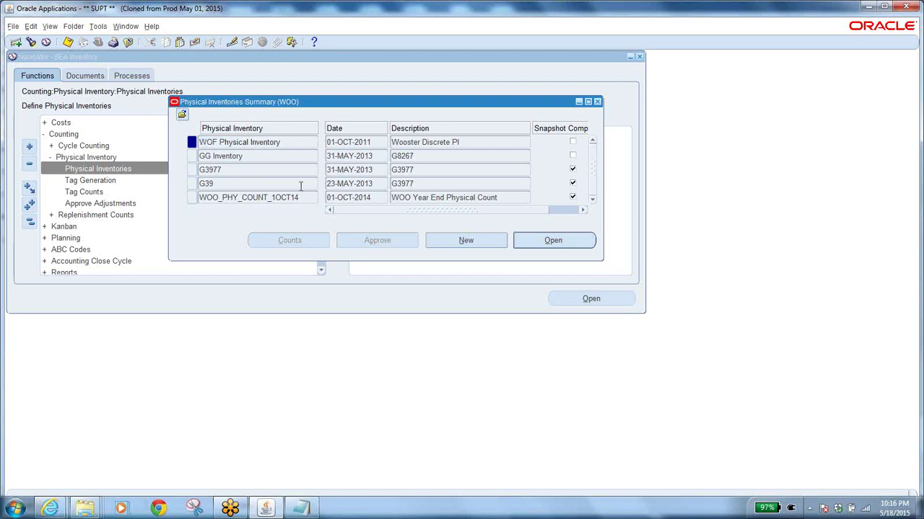
# Start a new physical inventory definition named "BA PHY CNT" and enter the description "BA Physical Co".
pyautogui.click(16, 42)
pyautogui.moveTo(343, 125); pyautogui.dragTo(478, 193)
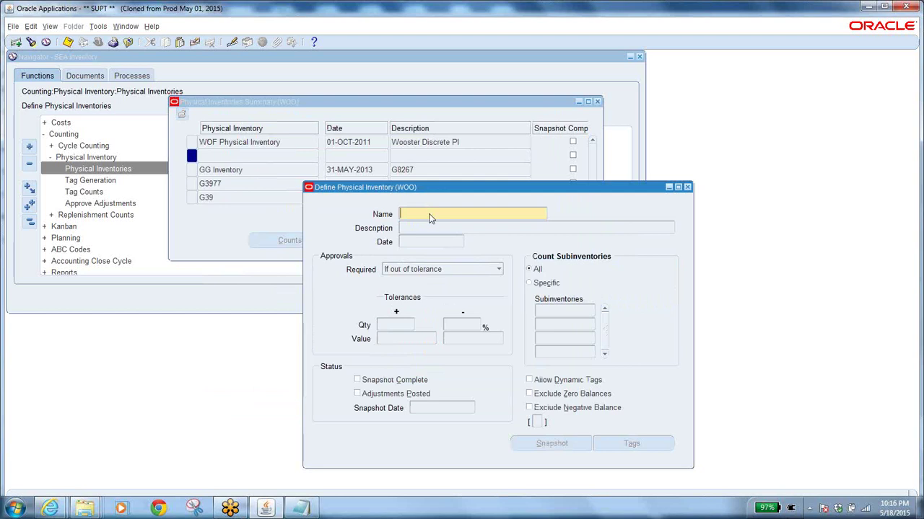
pyautogui.write('BA PHY CNT')
pyautogui.click(423, 227)
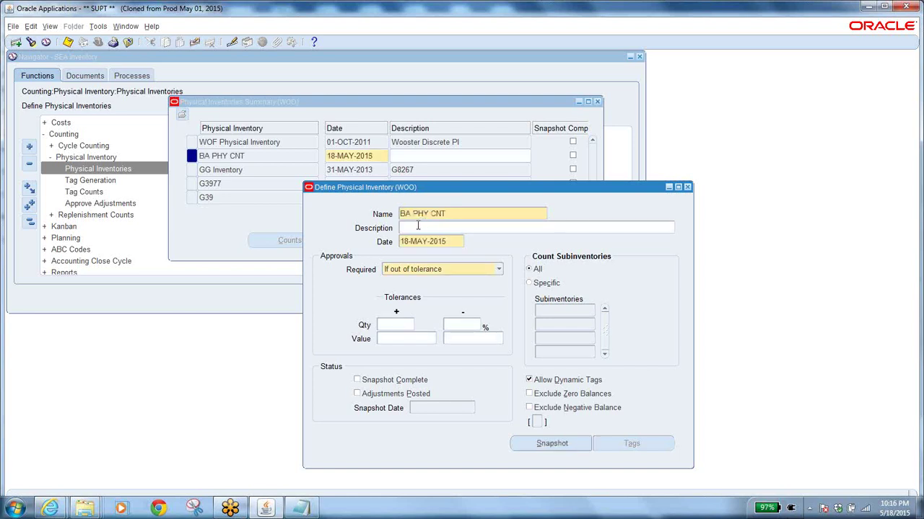
pyautogui.write('BA PHysical Co')
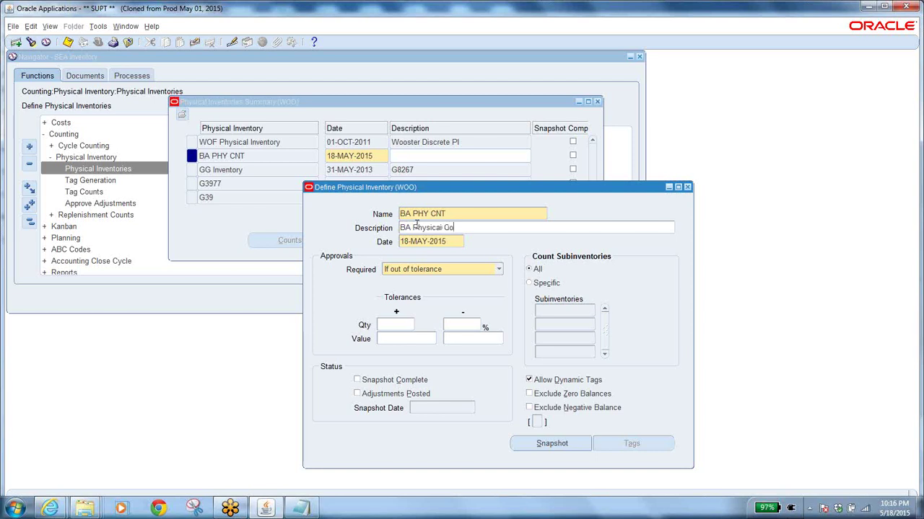
# Complete the description of the BA PHY CNT physical inventory as "BA Physical Counting".
pyautogui.write('unting')
pyautogui.click(450, 242)
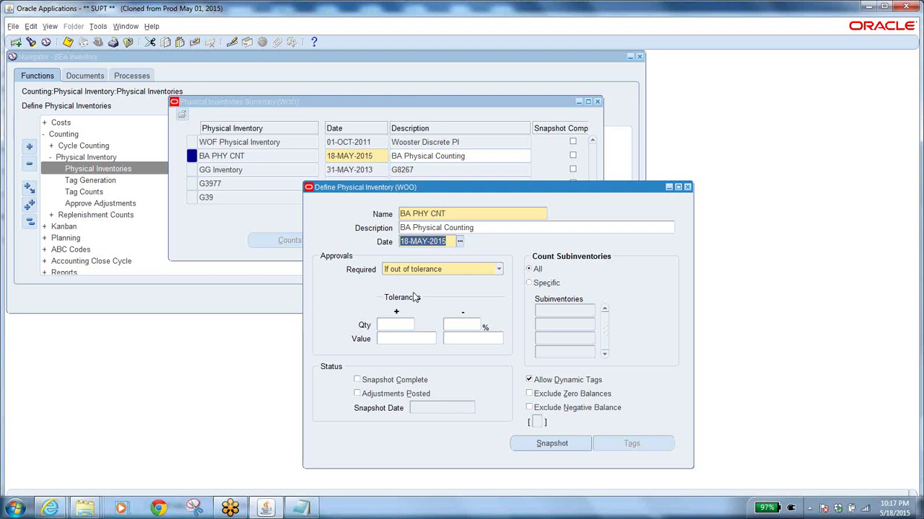
# Switch the approval requirement to Always and back to If out of tolerance.
pyautogui.click(485, 273)
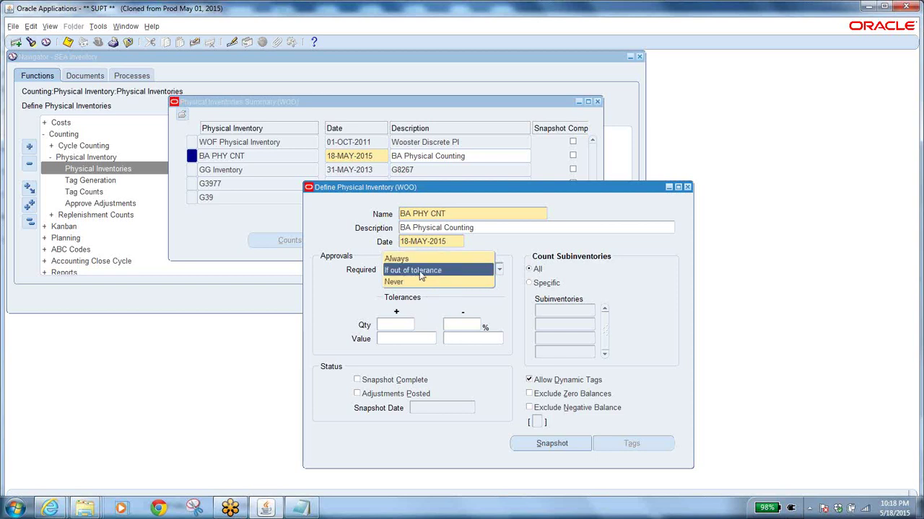
pyautogui.click(408, 260)
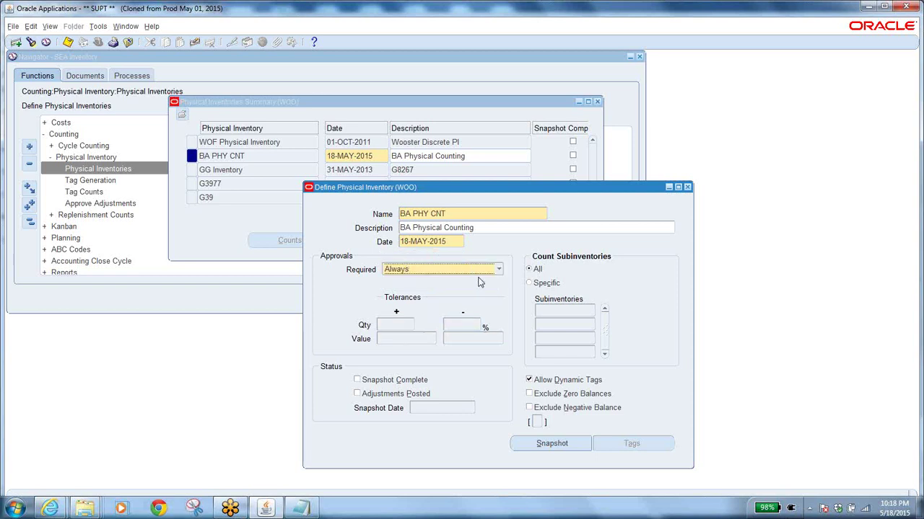
pyautogui.click(445, 270)
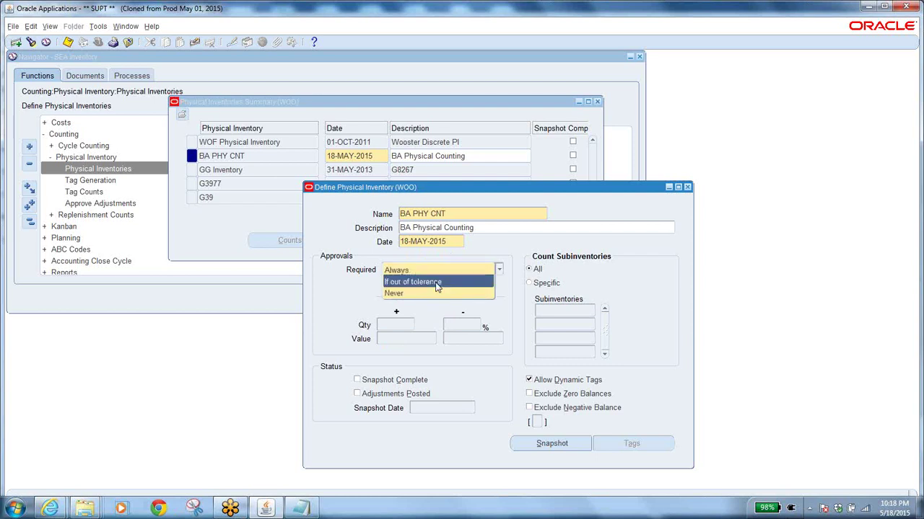
pyautogui.click(438, 282)
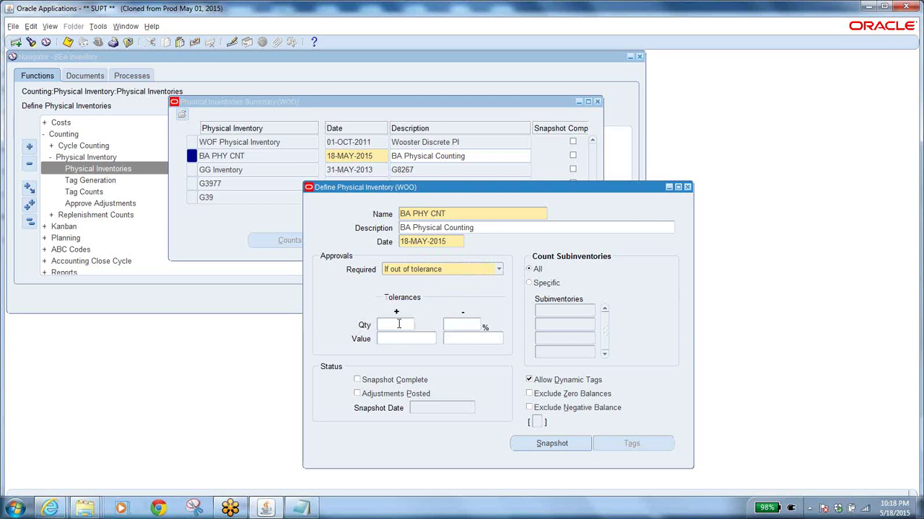
# Enter quantity tolerances of 50% in both directions and value tolerances of plus 1000 and minus 5000.
pyautogui.write('50')
pyautogui.press('Tab')
pyautogui.click(421, 342)
pyautogui.doubleClick(408, 325)
pyautogui.click(412, 339)
pyautogui.write('1000')
pyautogui.press('Tab')
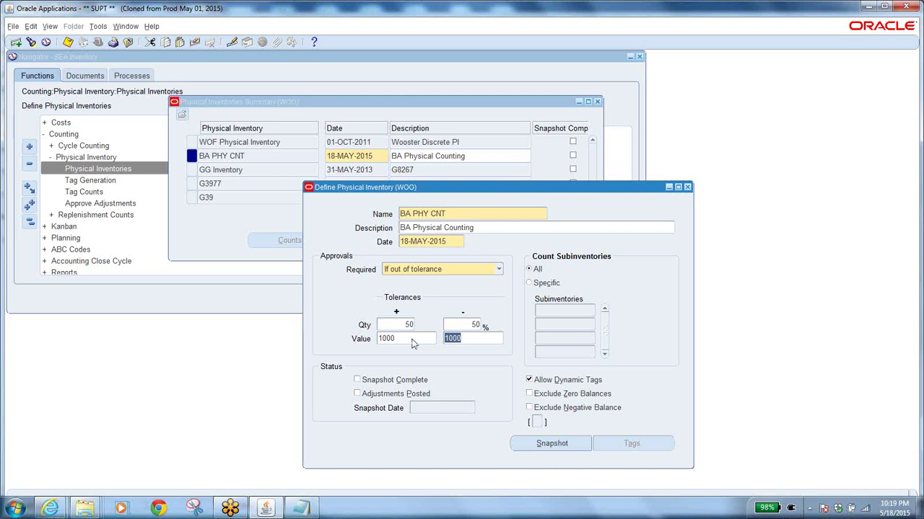
pyautogui.write('5000')
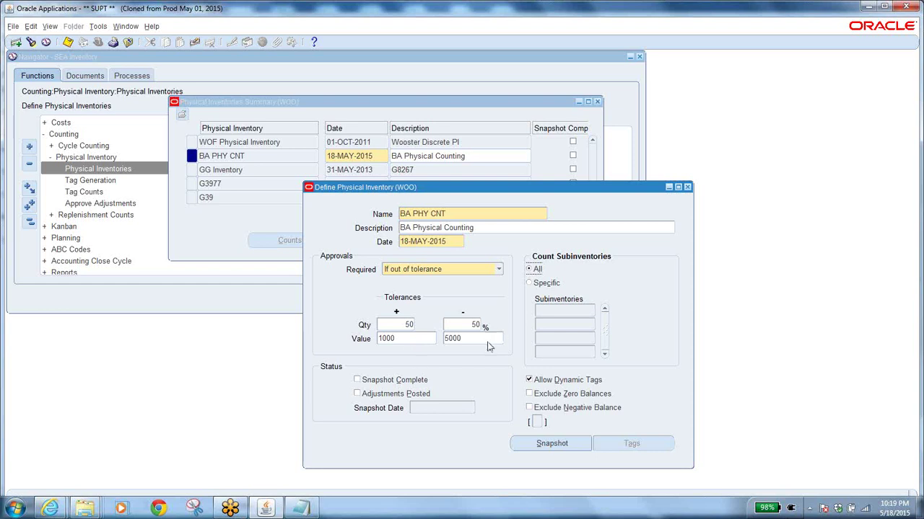
pyautogui.click(400, 338)
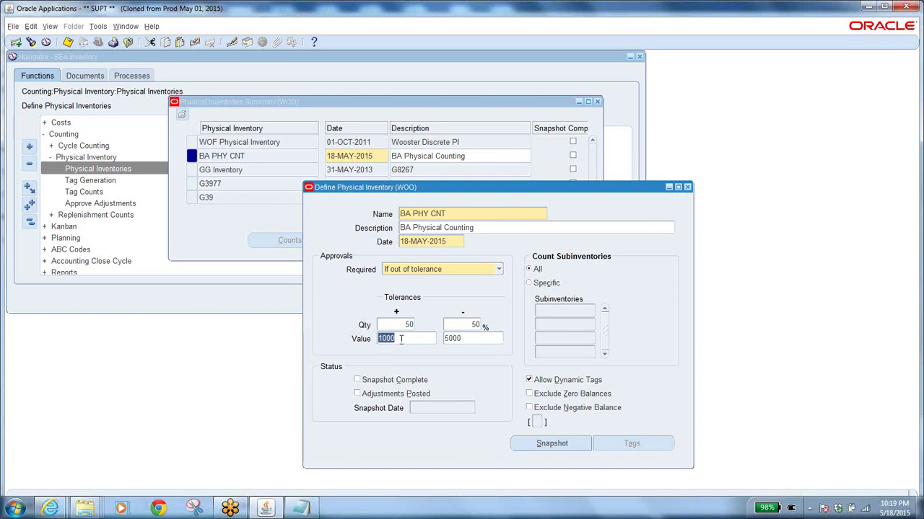
pyautogui.click(465, 337)
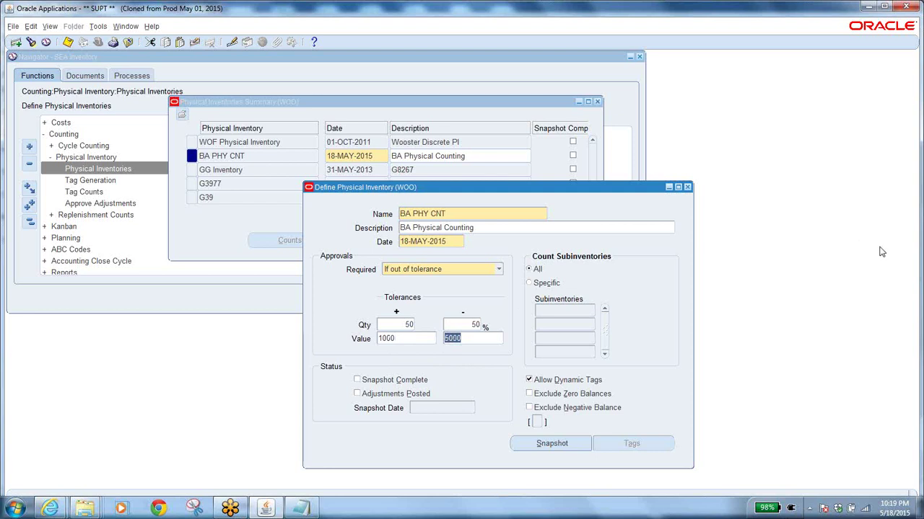
# Set the approval requirement to Always and submit the inventory snapshot for BA PHY CNT.
pyautogui.click(479, 269)
pyautogui.click(421, 259)
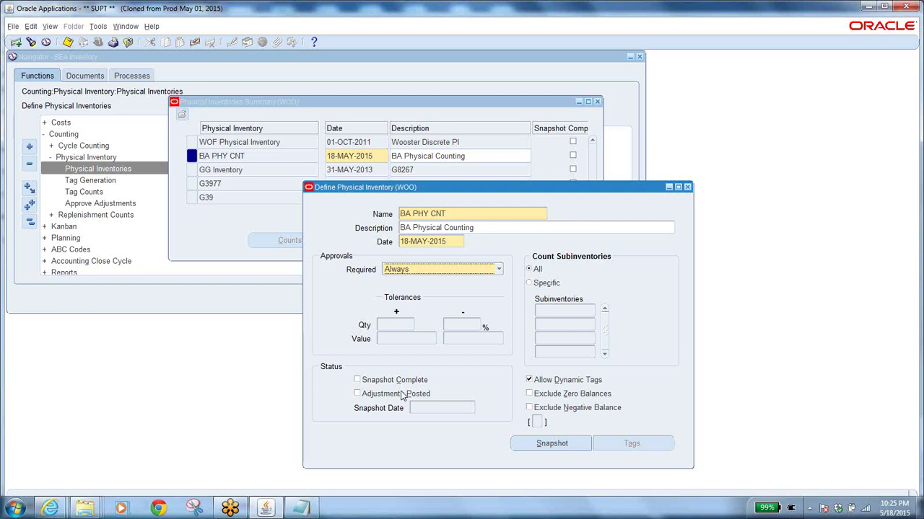
pyautogui.click(541, 447)
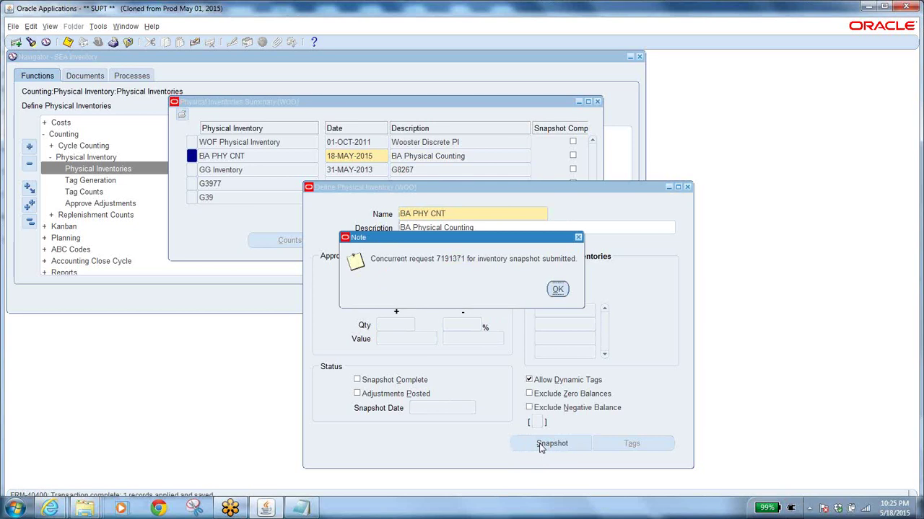
pyautogui.click(553, 289)
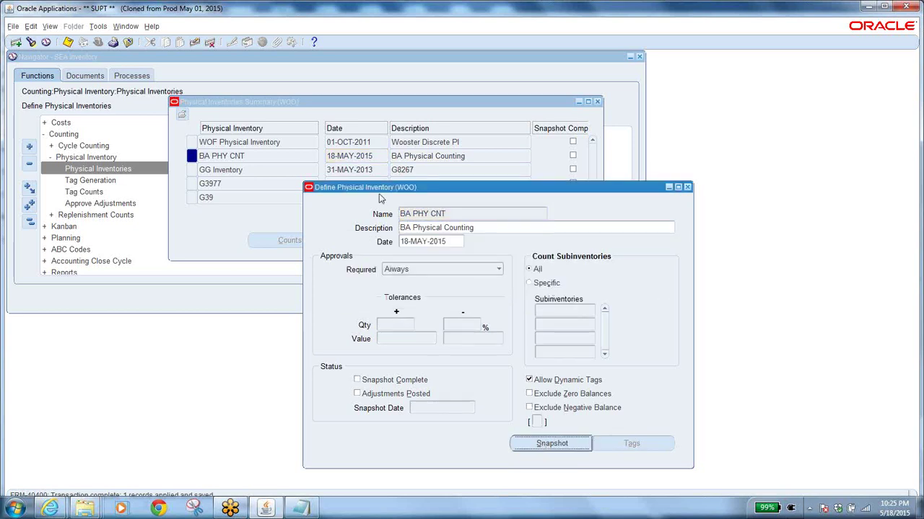
# Find all own concurrent requests from the last 7 days, ordered by request ID.
pyautogui.click(51, 27)
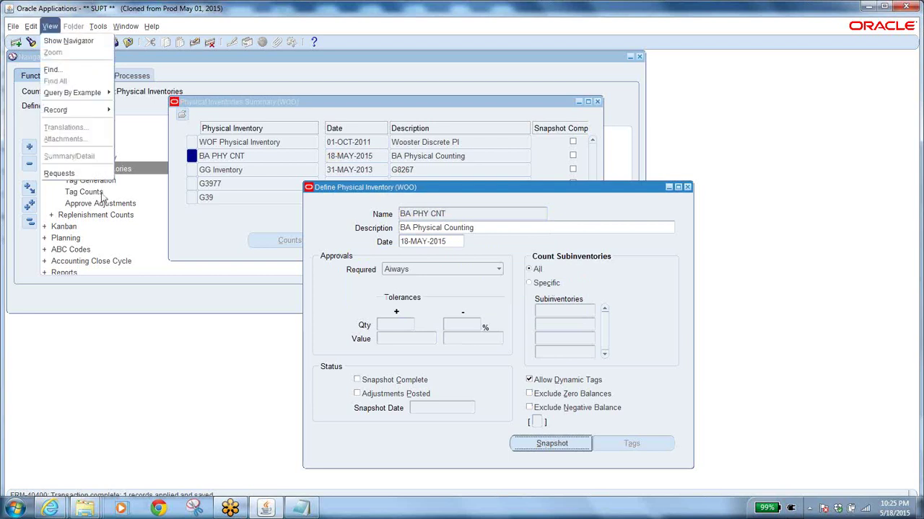
pyautogui.click(81, 175)
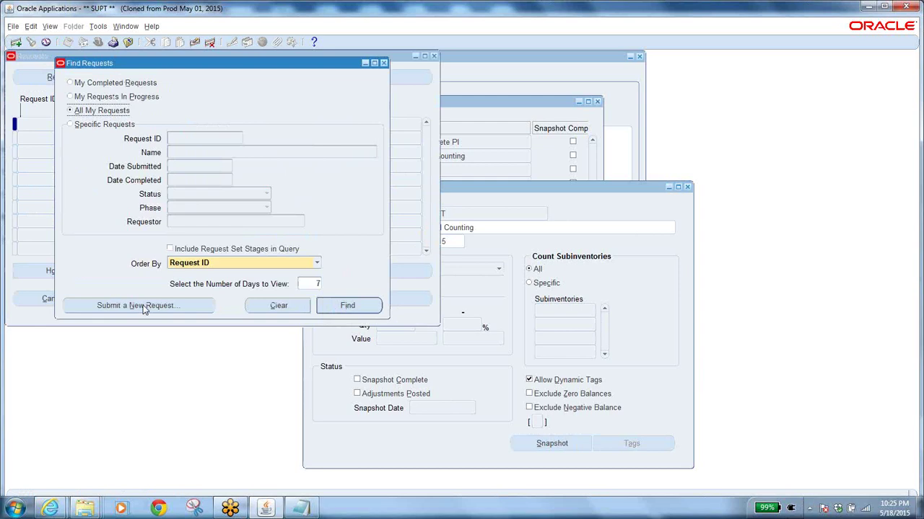
pyautogui.click(347, 306)
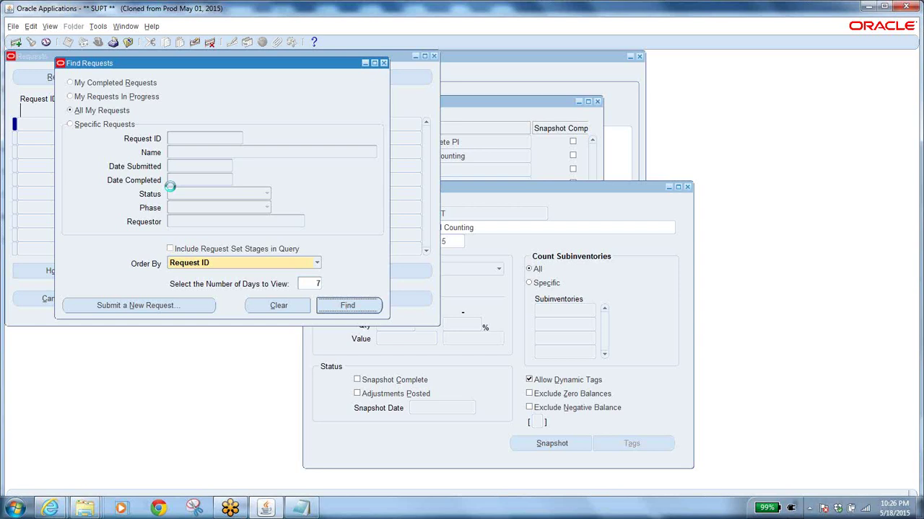
pyautogui.click(345, 305)
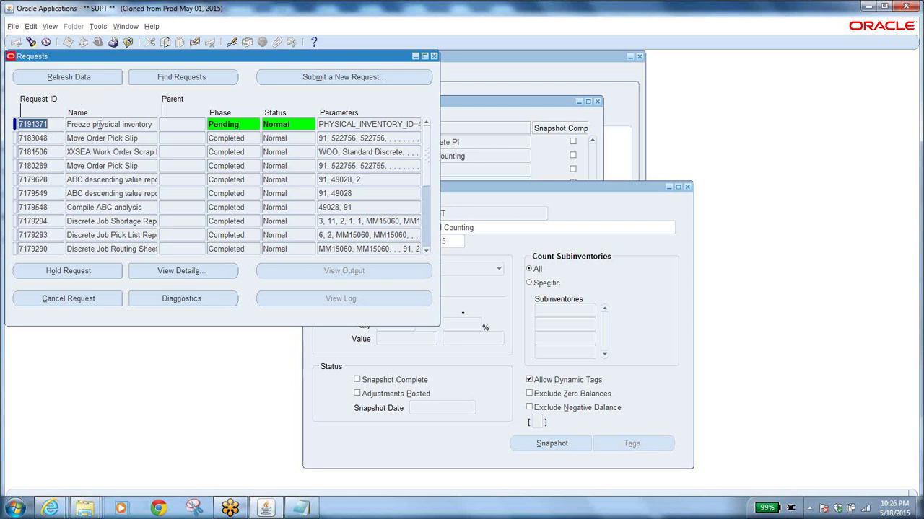
# Refresh the request list repeatedly until the Freeze physical inventory request has completed.
pyautogui.click(144, 124)
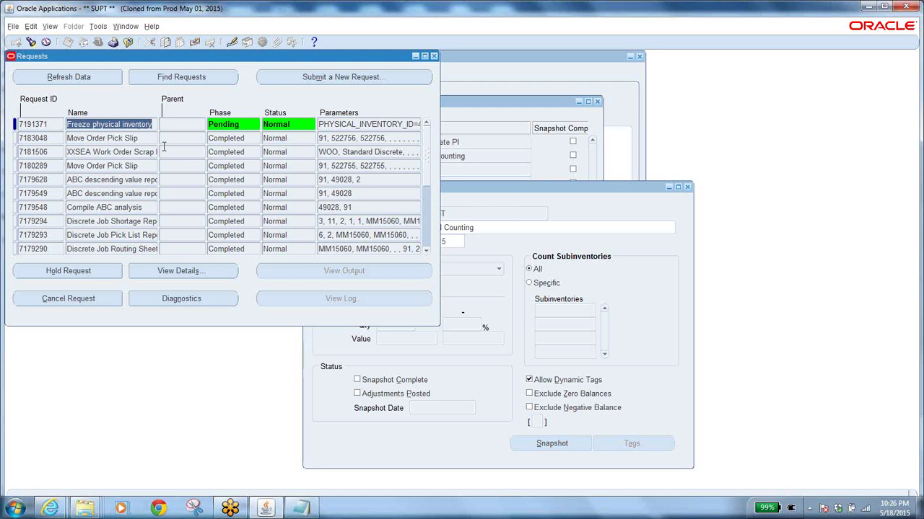
pyautogui.click(84, 78)
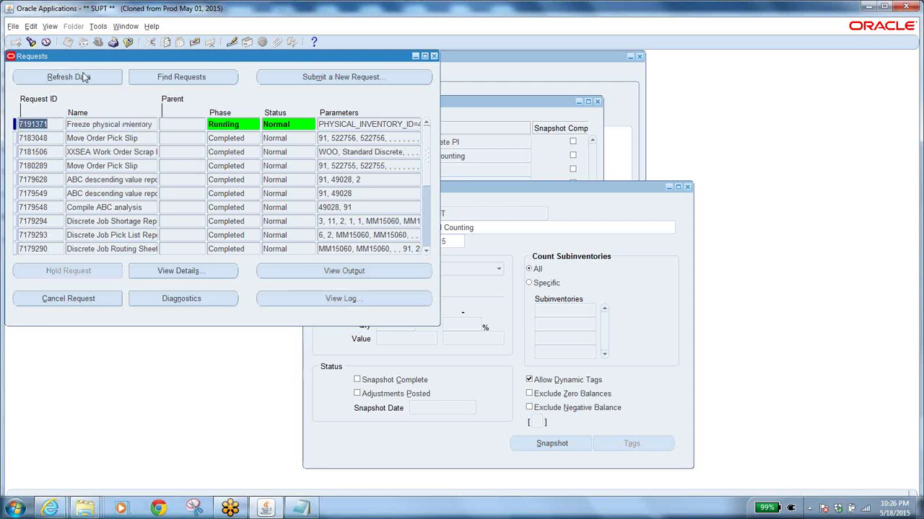
pyautogui.click(148, 126)
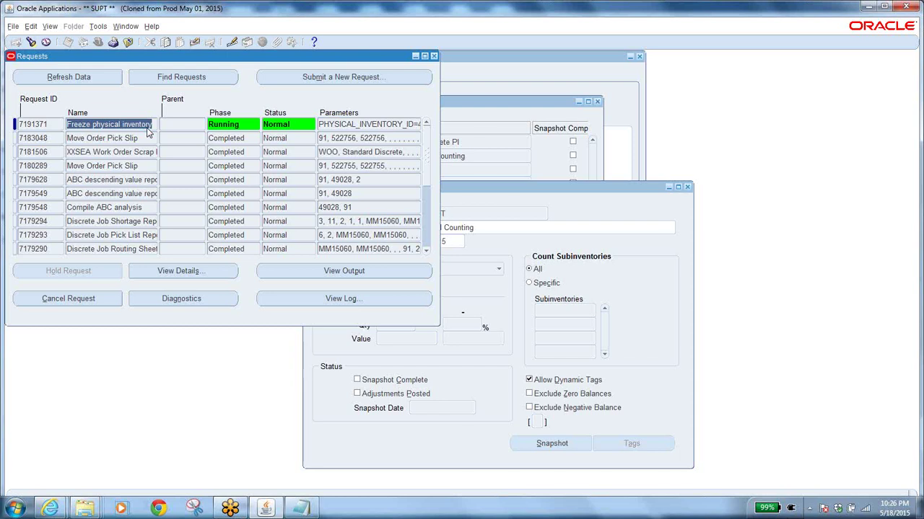
pyautogui.click(85, 81)
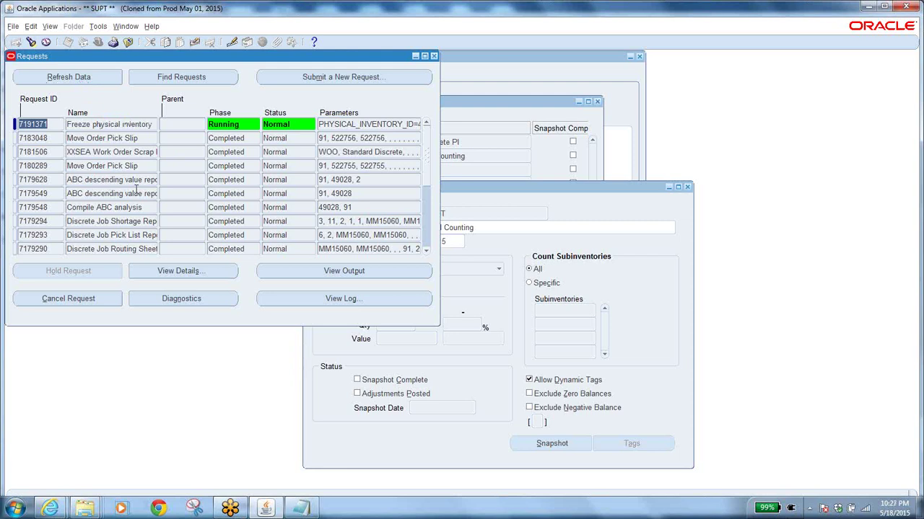
pyautogui.click(150, 127)
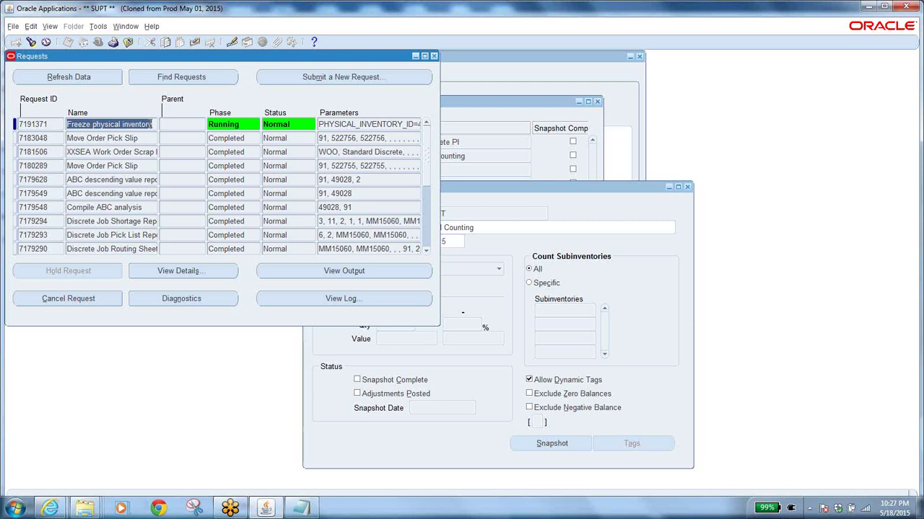
pyautogui.click(86, 84)
pyautogui.click(78, 77)
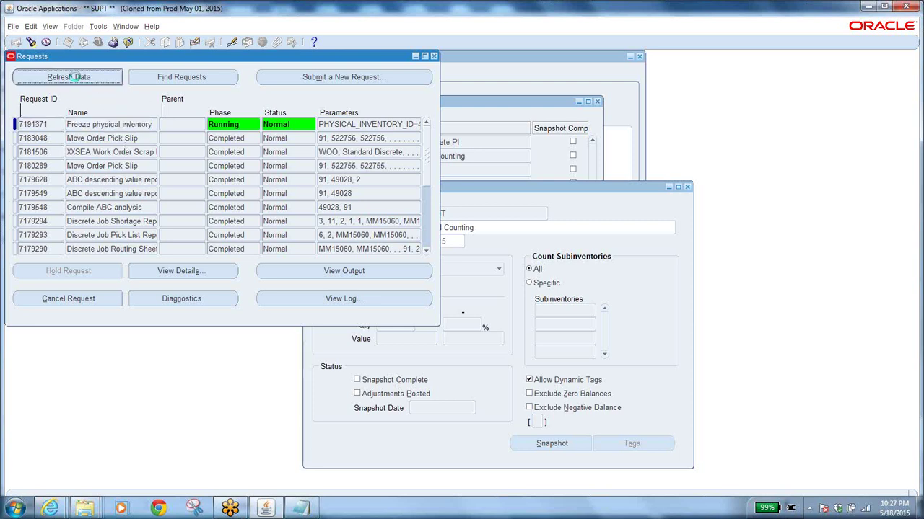
pyautogui.click(75, 77)
pyautogui.click(75, 76)
pyautogui.click(75, 76)
pyautogui.click(85, 81)
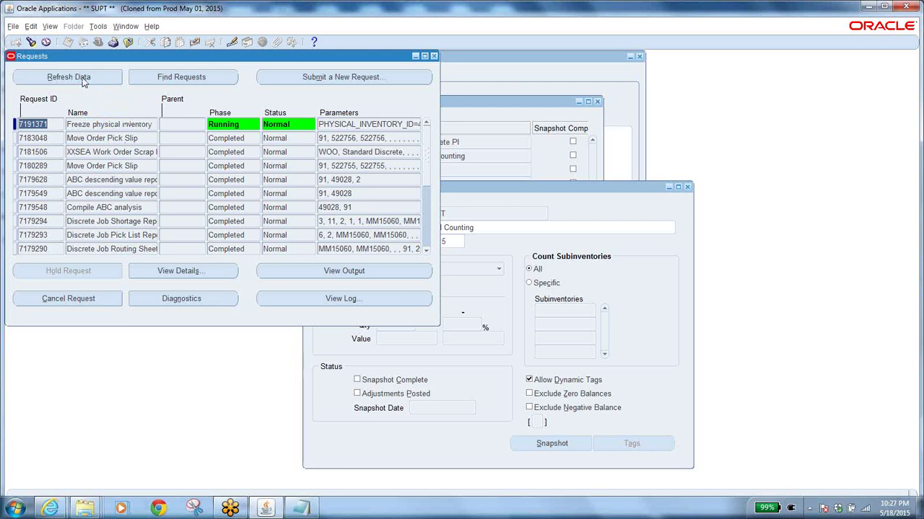
pyautogui.click(83, 82)
pyautogui.click(82, 82)
pyautogui.click(82, 83)
pyautogui.click(82, 81)
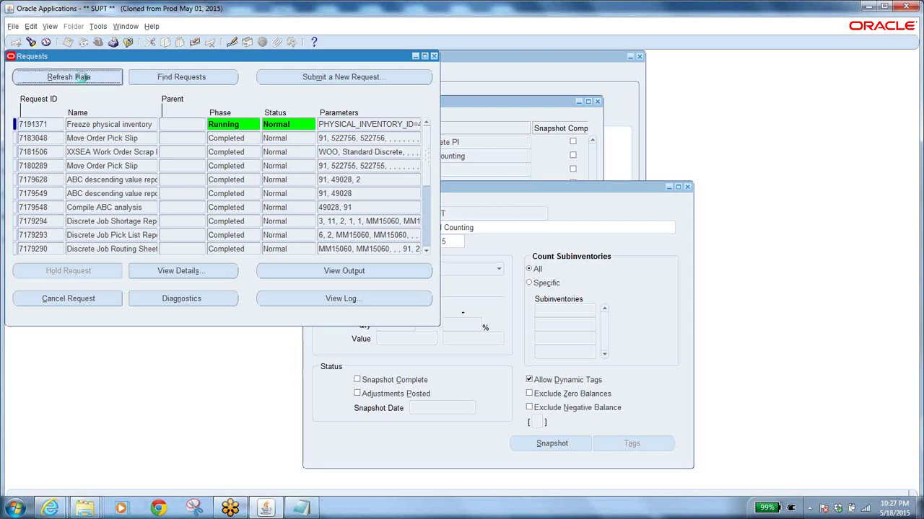
pyautogui.click(81, 78)
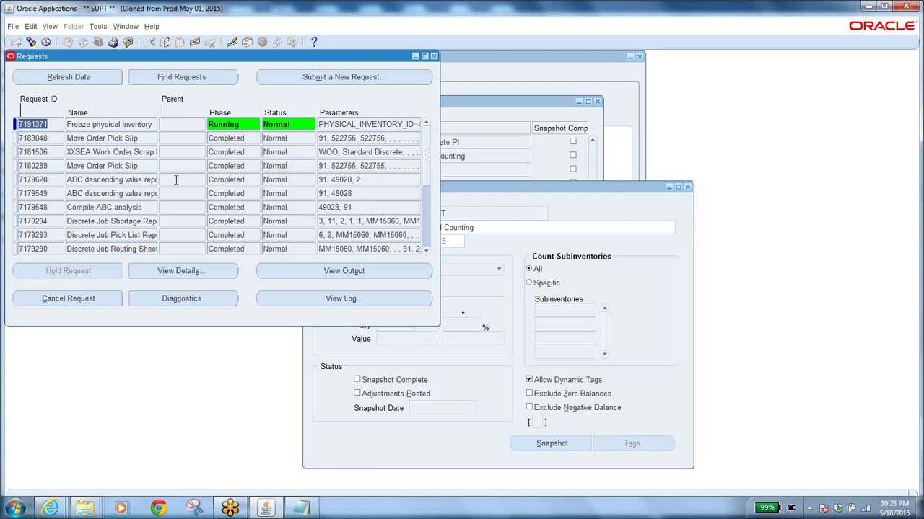
pyautogui.click(84, 79)
pyautogui.click(83, 79)
pyautogui.click(84, 79)
pyautogui.moveTo(291, 60)
pyautogui.mouseDown()
pyautogui.moveTo(301, 176)
pyautogui.moveTo(350, 245)
pyautogui.moveTo(348, 280)
pyautogui.moveTo(298, 221)
pyautogui.moveTo(283, 54)
pyautogui.mouseUp()
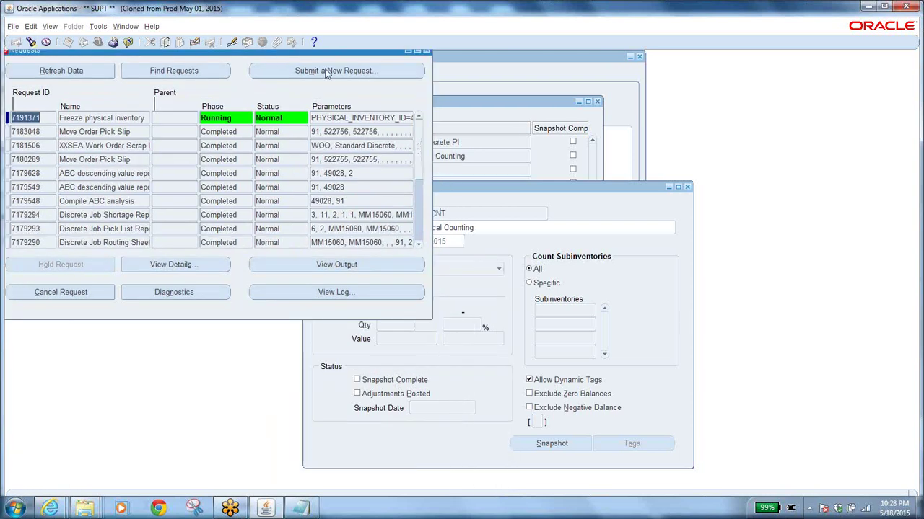
pyautogui.click(487, 191)
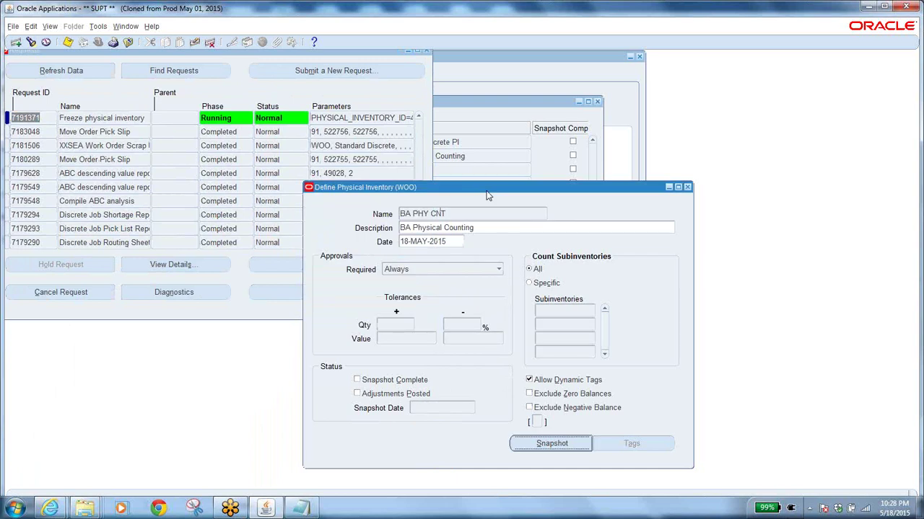
pyautogui.click(564, 274)
pyautogui.click(75, 72)
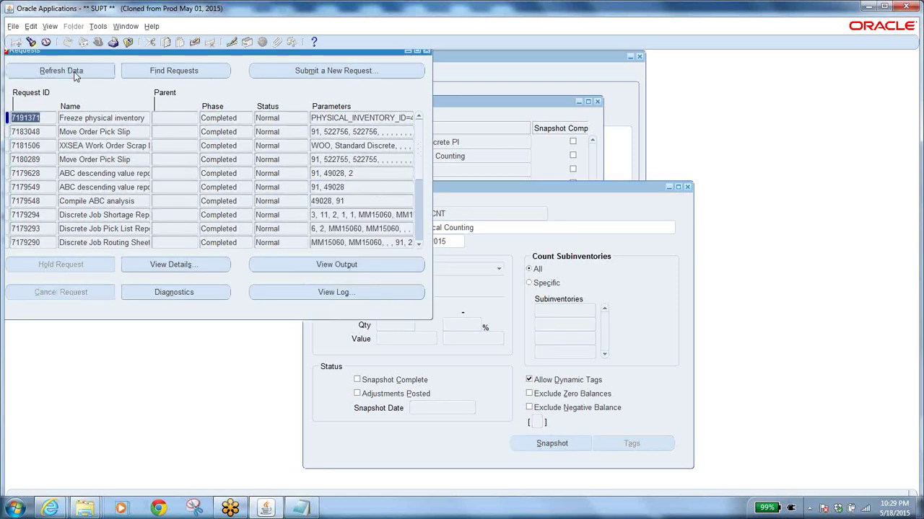
# Check the output of the Freeze physical inventory request and return to the physical inventory definition.
pyautogui.click(141, 120)
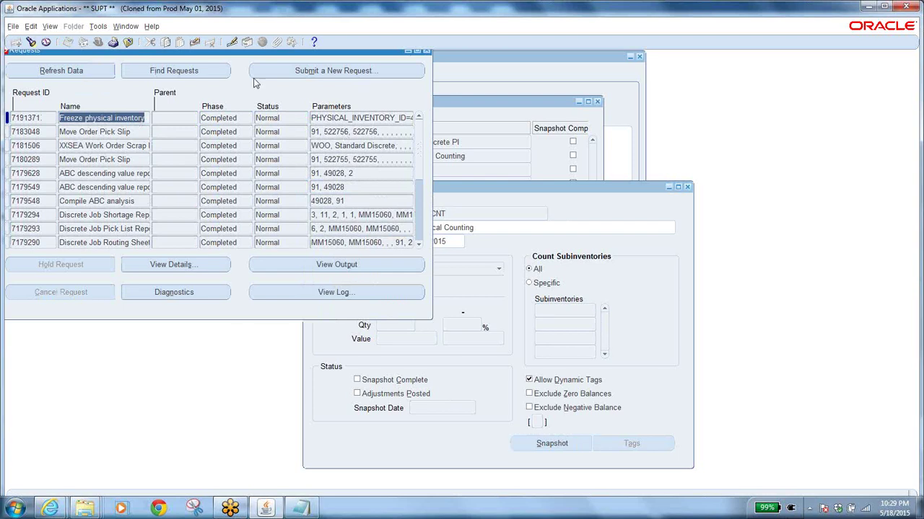
pyautogui.click(326, 269)
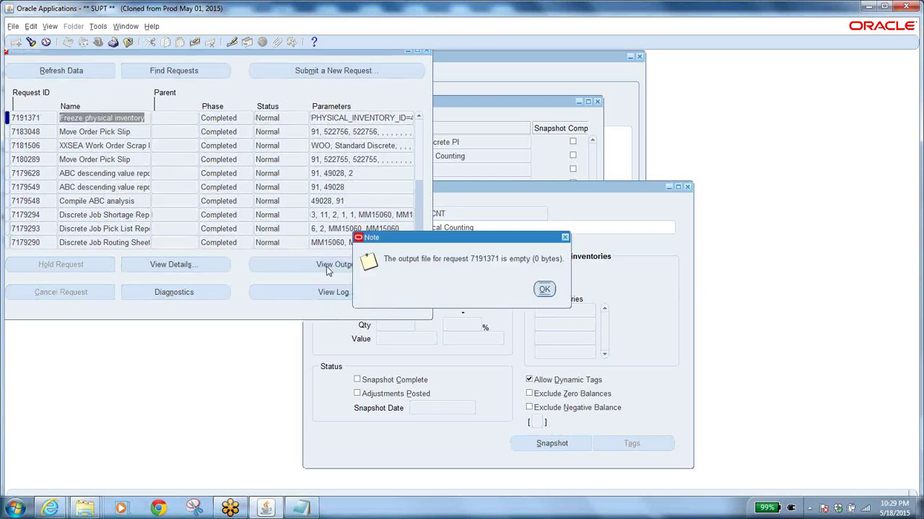
pyautogui.click(544, 291)
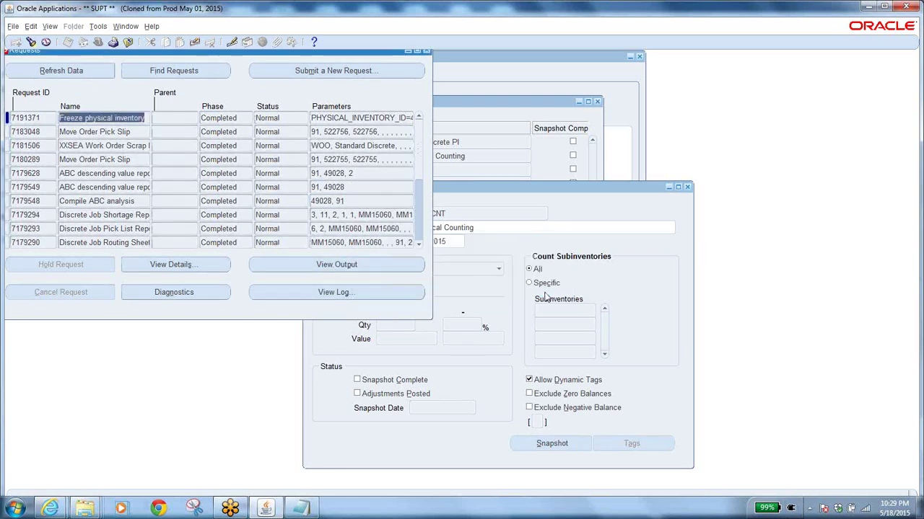
pyautogui.click(128, 42)
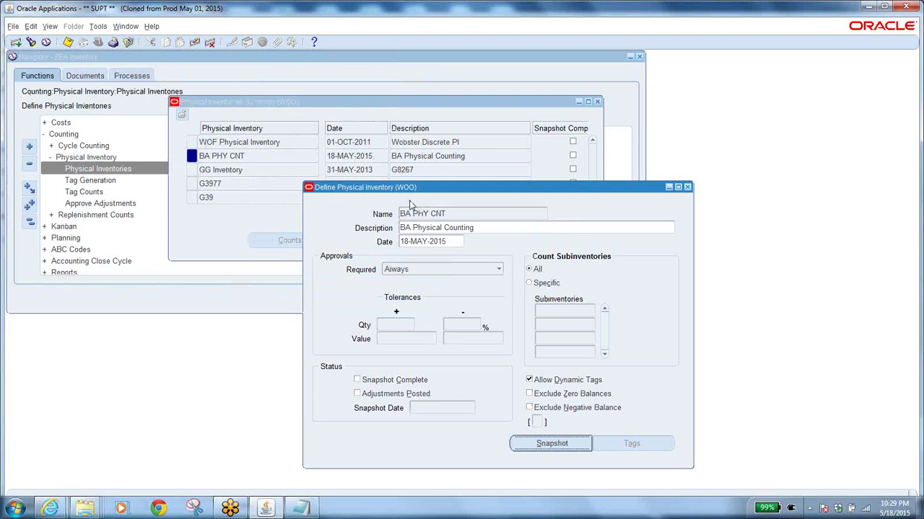
# Copy the physical inventory name into the classes trails notes in Notepad, two lines below the job entry, and return to Oracle Applications.
pyautogui.click(463, 218)
pyautogui.hotkey('ctrl', 'c')
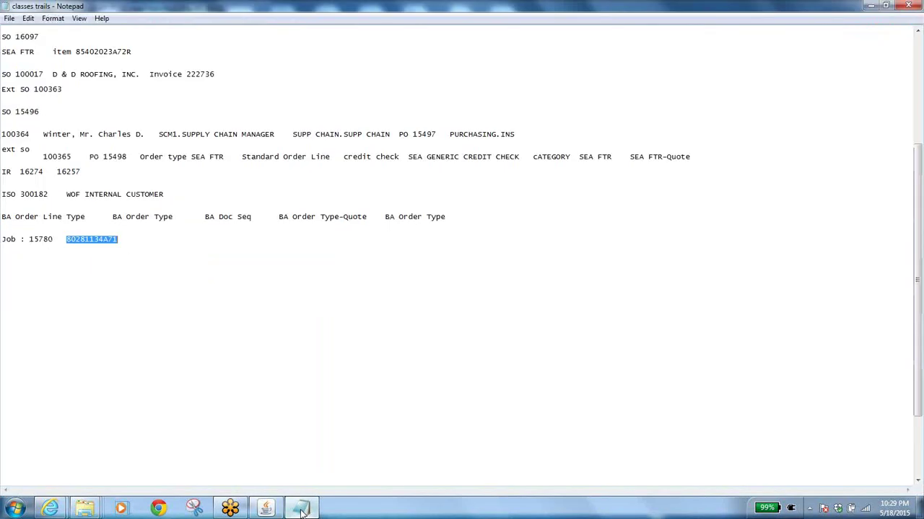
pyautogui.click(302, 509)
pyautogui.click(122, 239)
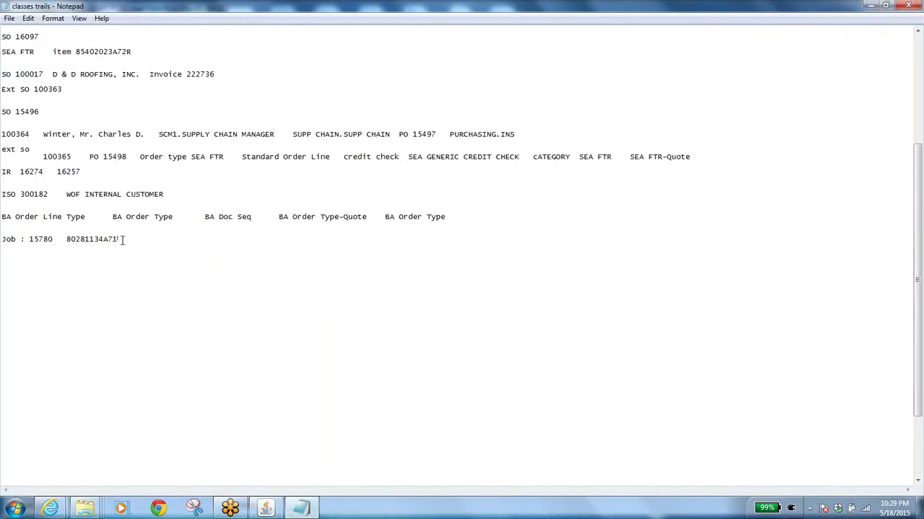
pyautogui.press('Return')
pyautogui.press('Return')
pyautogui.hotkey('ctrl', 'v')
pyautogui.hotkey('alt', 'Tab')
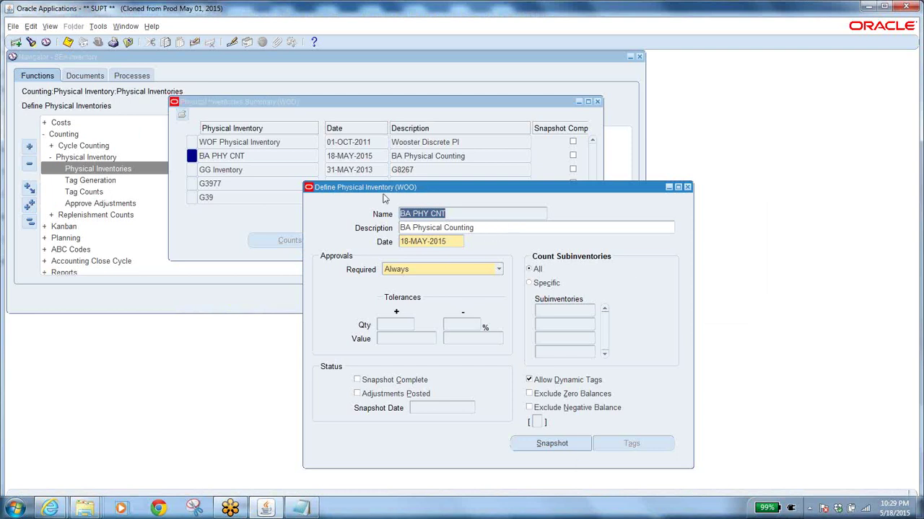
# Reopen the physical inventories, query BA PHY CNT and open its definition to check the snapshot status.
pyautogui.click(130, 42)
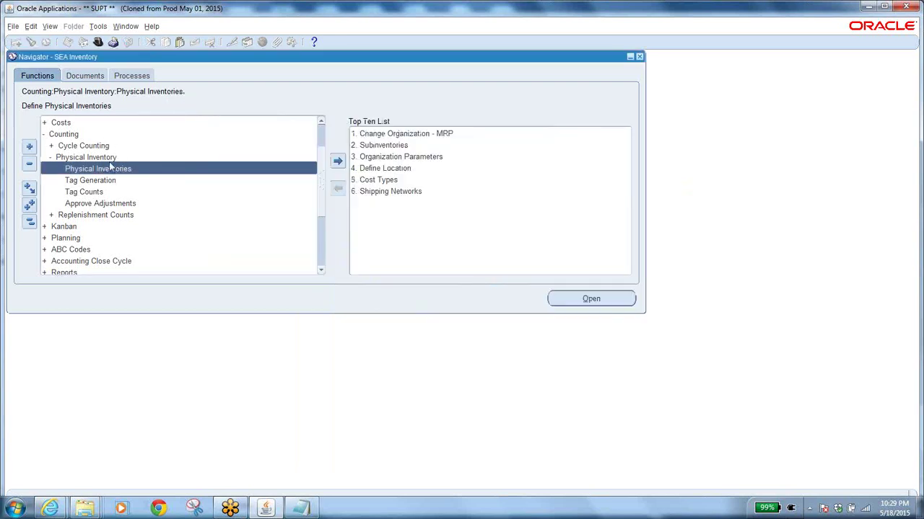
pyautogui.doubleClick(123, 168)
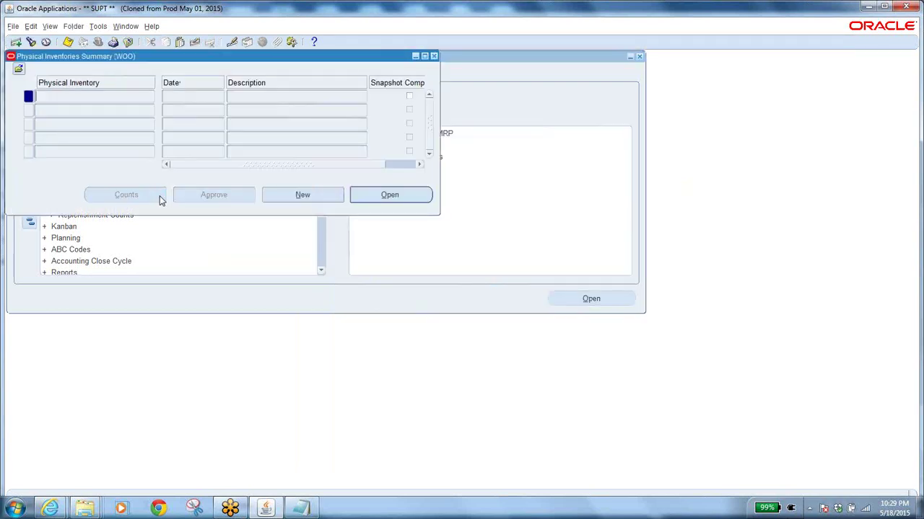
pyautogui.press('F11')
pyautogui.write('BA PHY CNT')
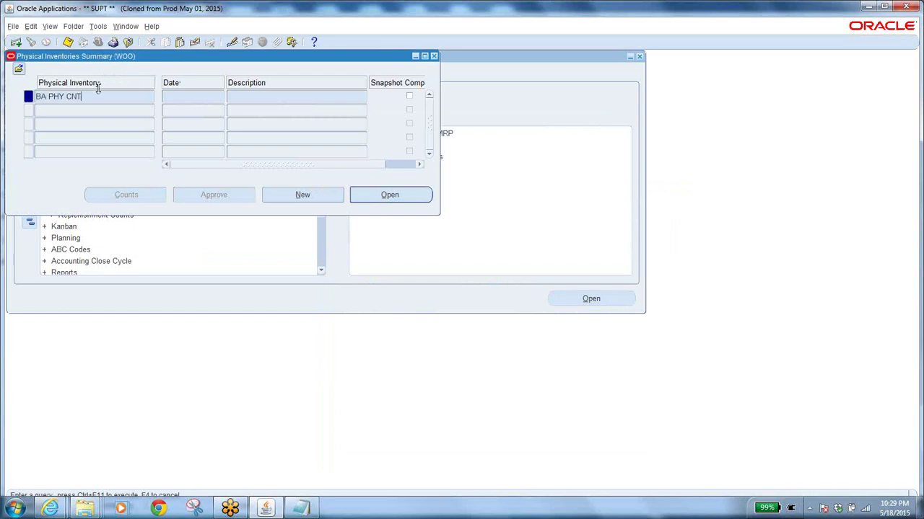
pyautogui.hotkey('ctrl', 'F11')
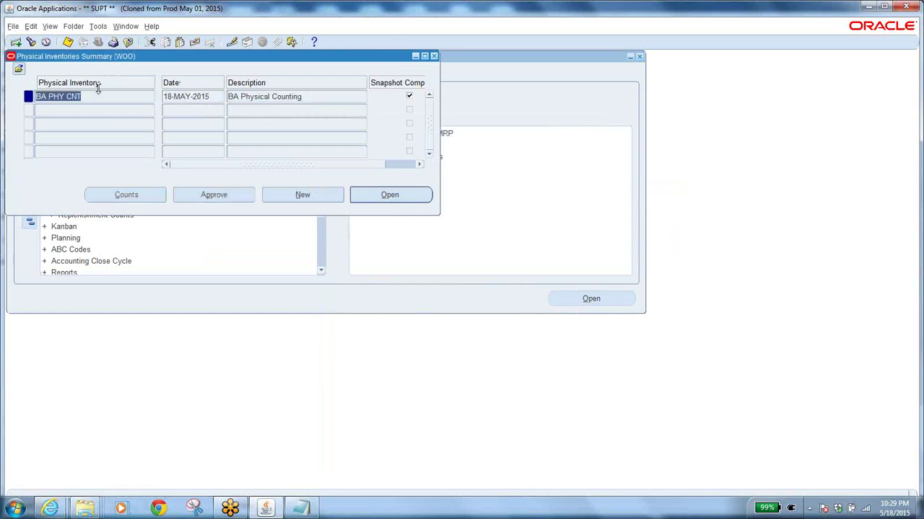
pyautogui.click(391, 195)
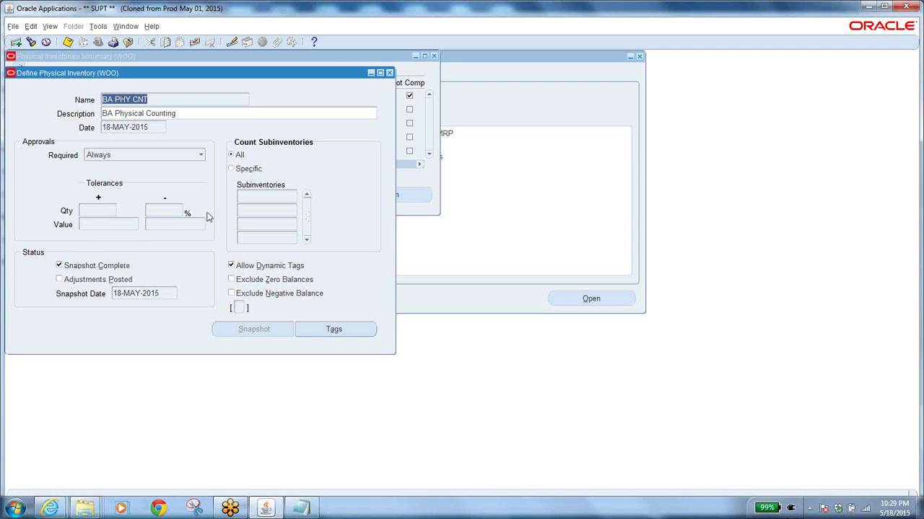
pyautogui.click(128, 41)
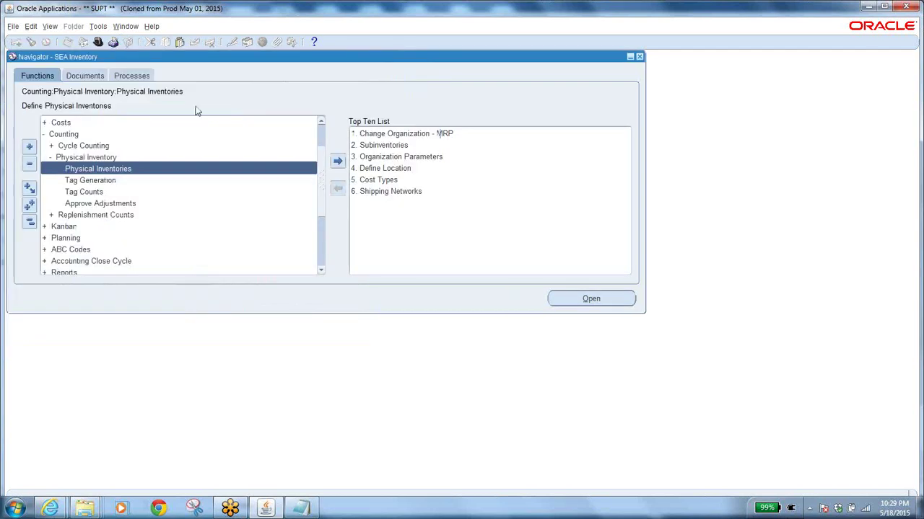
# Open tag generation and select the BA PHY CNT physical inventory.
pyautogui.click(87, 182)
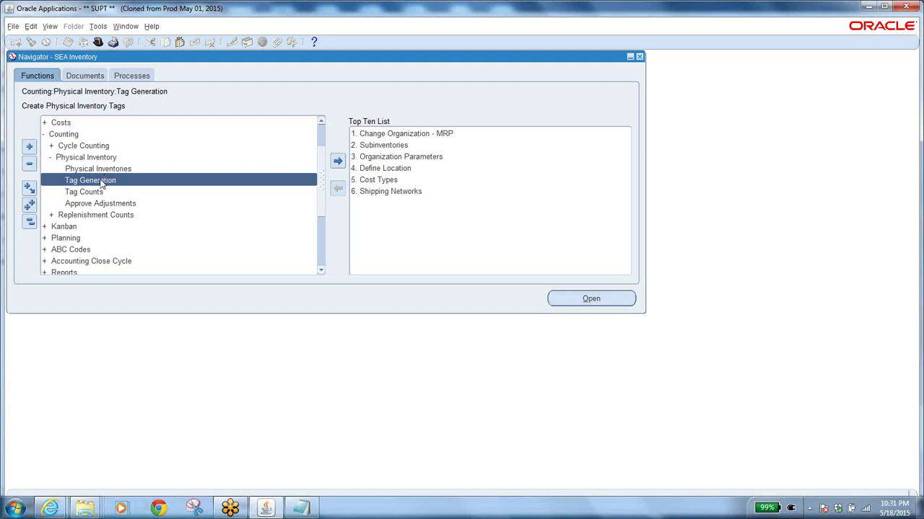
pyautogui.doubleClick(101, 185)
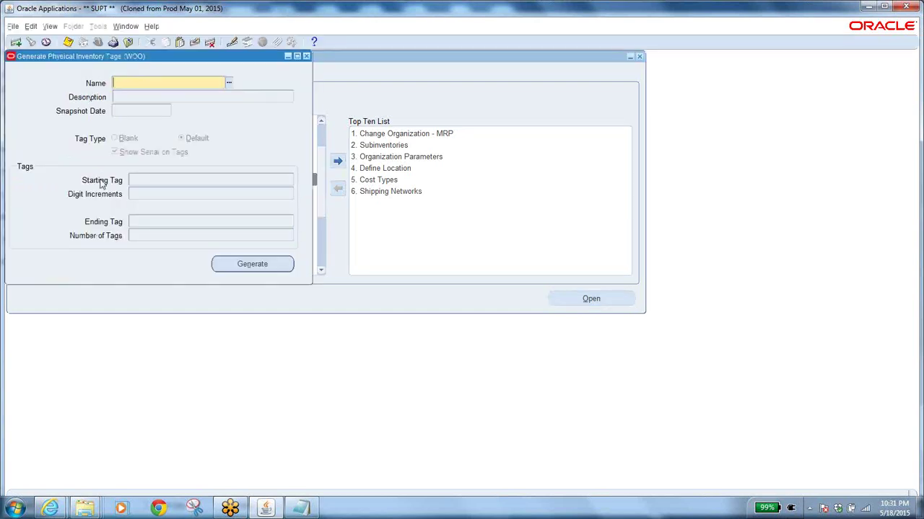
pyautogui.click(228, 83)
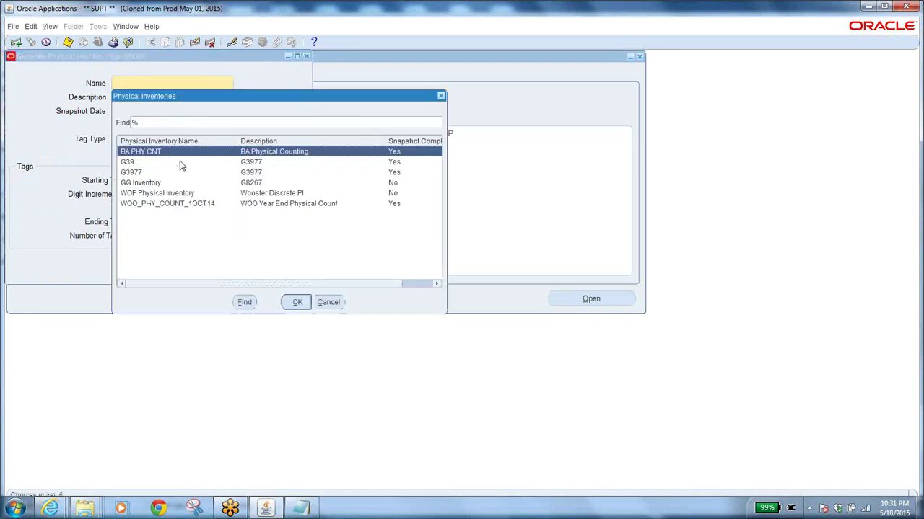
pyautogui.click(296, 304)
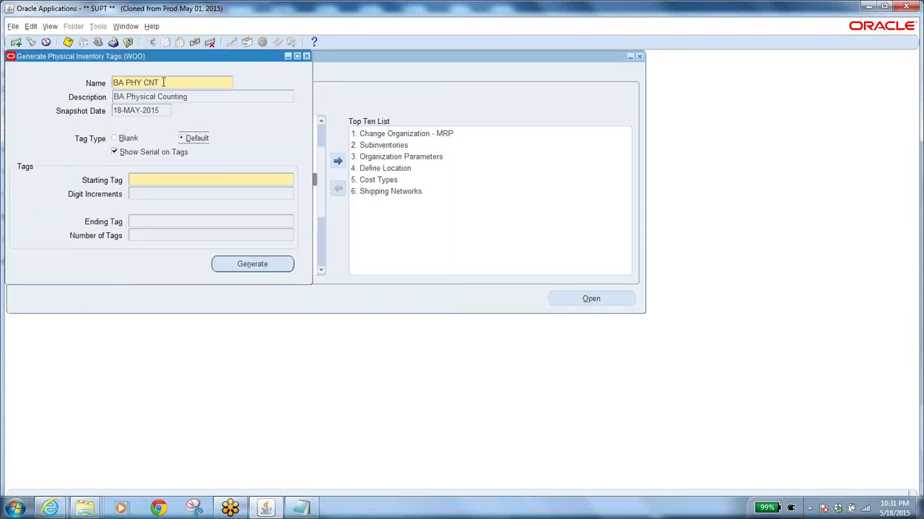
# Set the starting tag to 1000 and review the digit increments, ending tag and number of tags.
pyautogui.click(153, 181)
pyautogui.click(155, 237)
pyautogui.click(162, 179)
pyautogui.write('1000')
pyautogui.press('Tab')
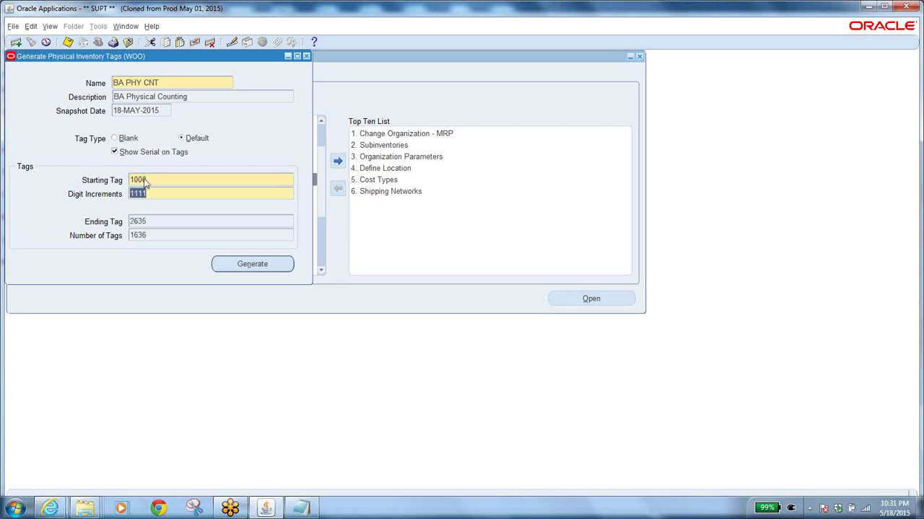
pyautogui.click(154, 181)
pyautogui.click(153, 194)
pyautogui.click(154, 225)
pyautogui.click(150, 235)
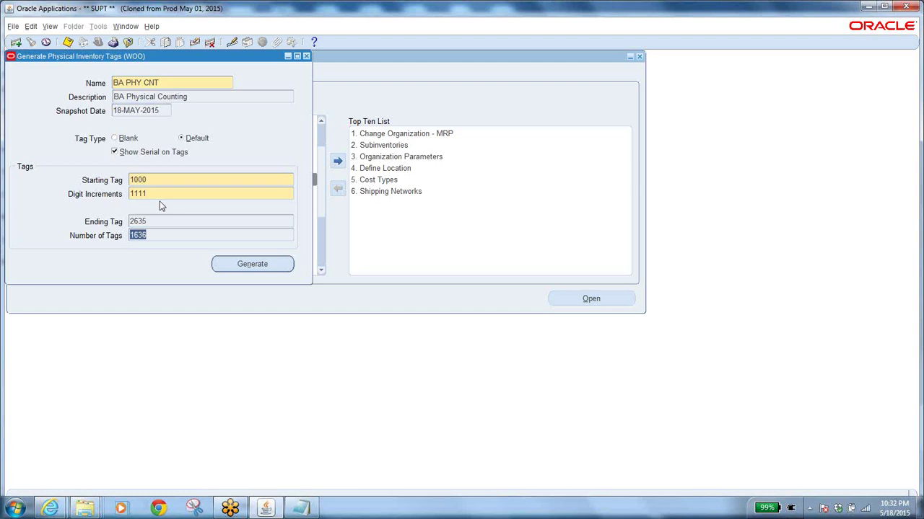
pyautogui.doubleClick(153, 179)
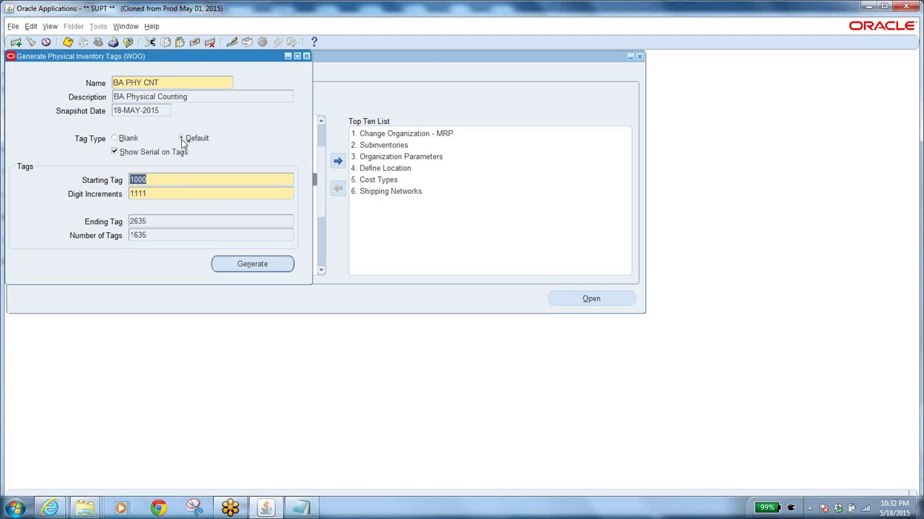
# Change the tag type to Blank and check the starting tag and digit increments.
pyautogui.click(115, 140)
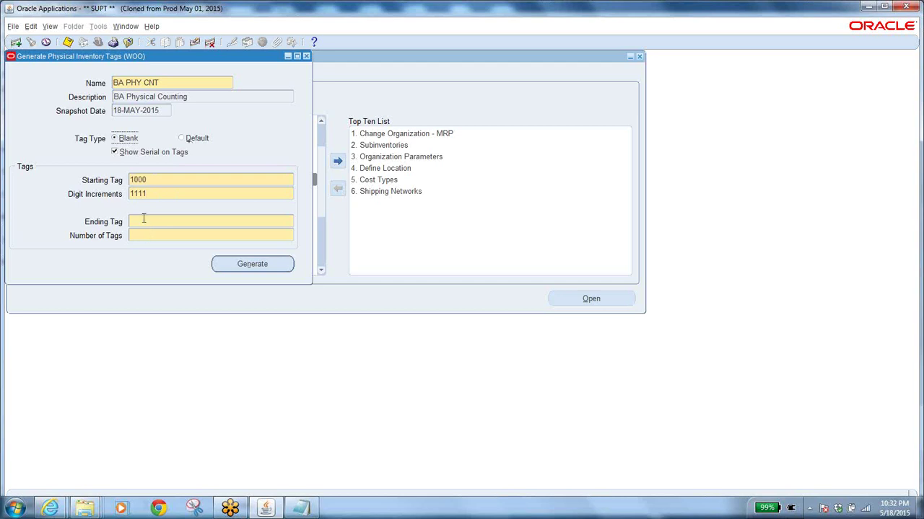
pyautogui.click(181, 140)
pyautogui.click(123, 140)
pyautogui.click(157, 180)
pyautogui.click(156, 193)
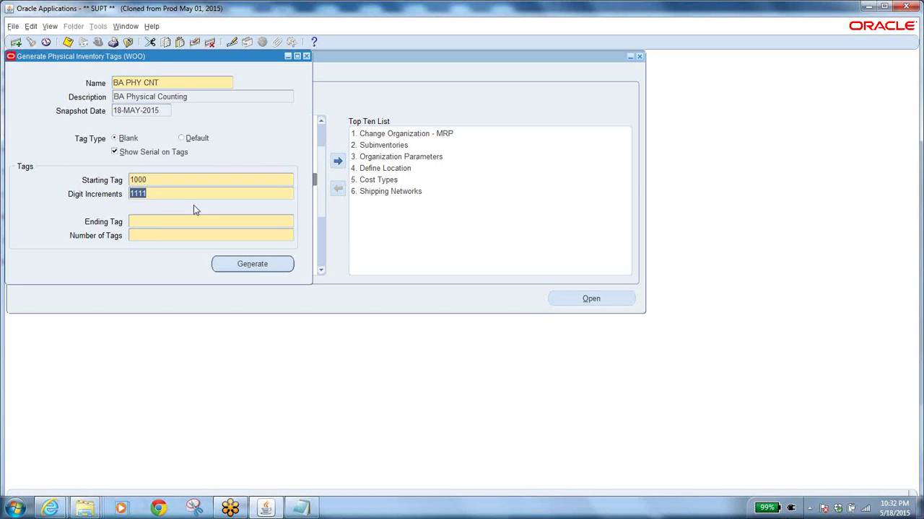
# Set the number of tags to 3, check the tag range and generate the physical inventory tags.
pyautogui.click(169, 221)
pyautogui.click(153, 235)
pyautogui.write('3')
pyautogui.press('Tab')
pyautogui.hotkey('shift', 'Tab')
pyautogui.doubleClick(153, 179)
pyautogui.doubleClick(152, 221)
pyautogui.doubleClick(150, 235)
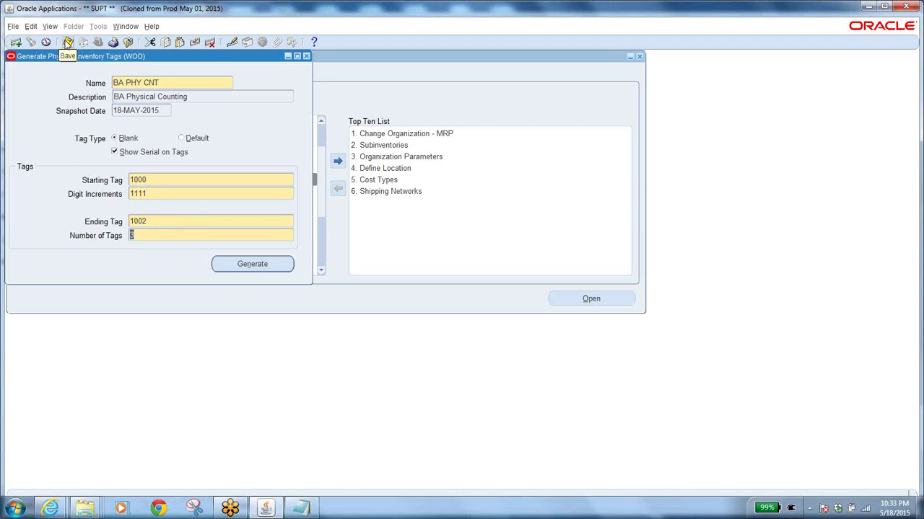
pyautogui.click(260, 267)
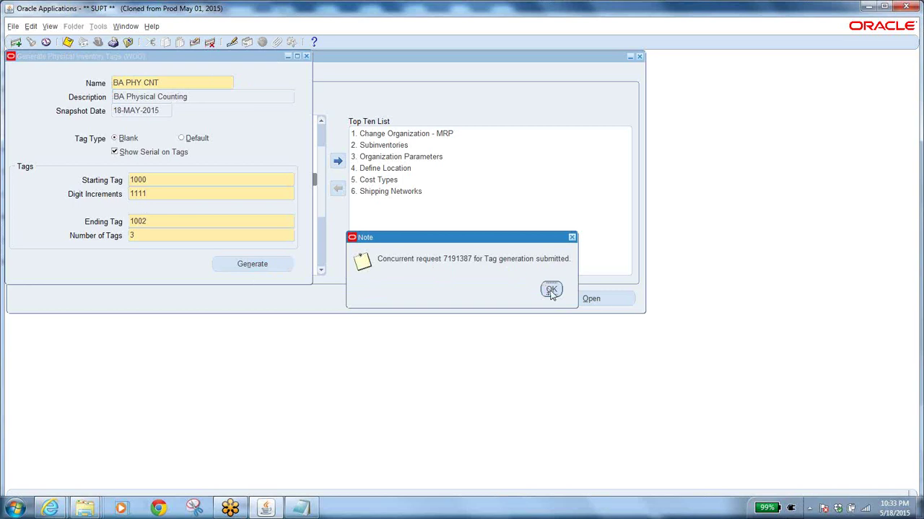
pyautogui.click(552, 292)
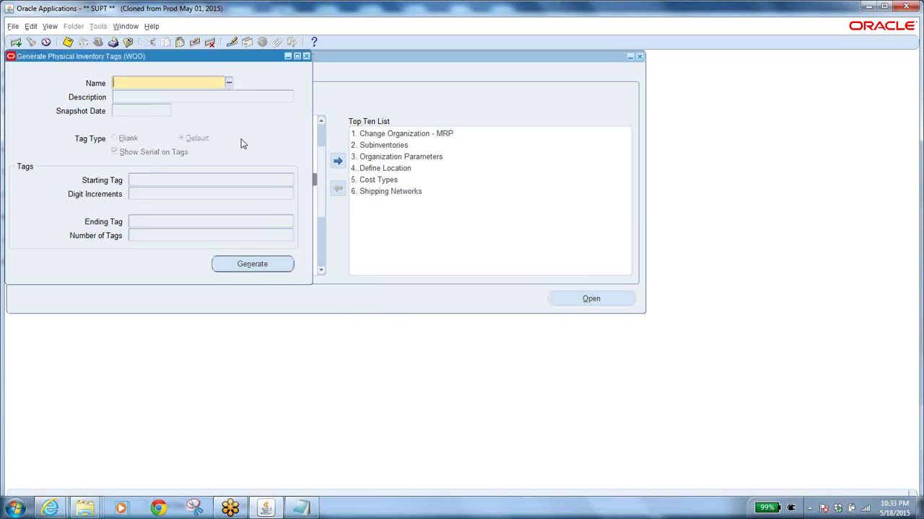
# Find all own concurrent requests and try to view the output of the Generate physical inventory tags request.
pyautogui.click(50, 26)
pyautogui.click(61, 172)
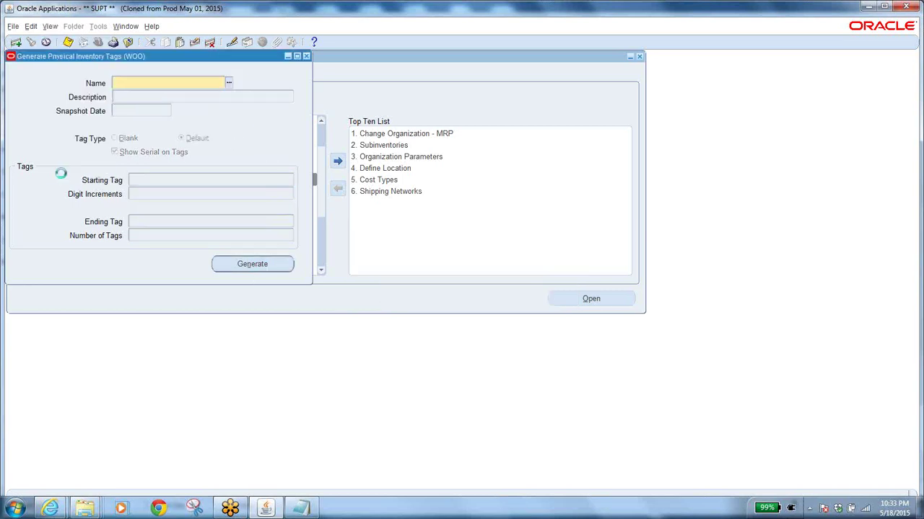
pyautogui.click(345, 303)
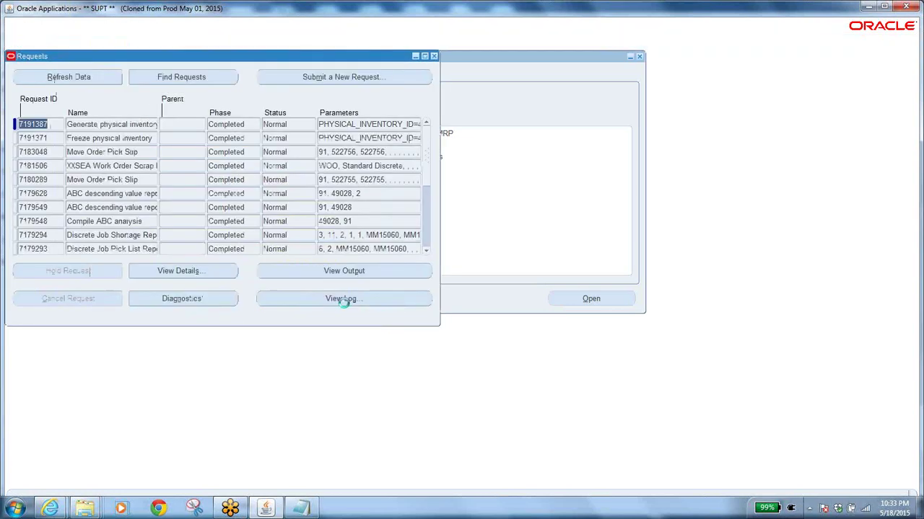
pyautogui.click(109, 121)
pyautogui.click(331, 271)
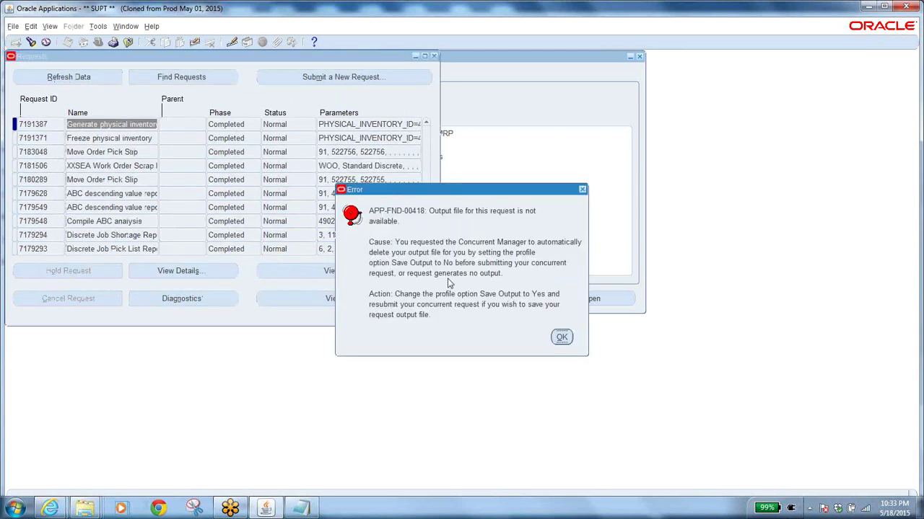
pyautogui.click(563, 337)
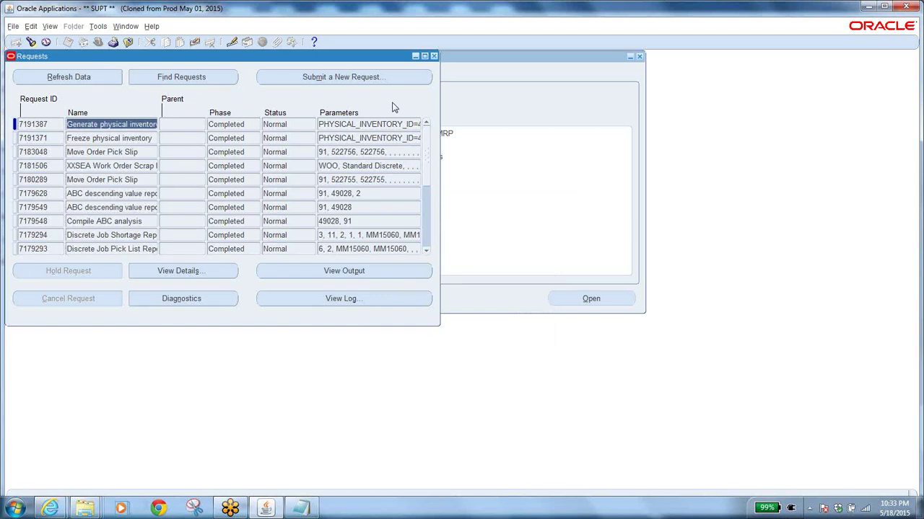
# Start a new single request and select the Physical Inventory Tags report by searching for %tag%.
pyautogui.click(49, 26)
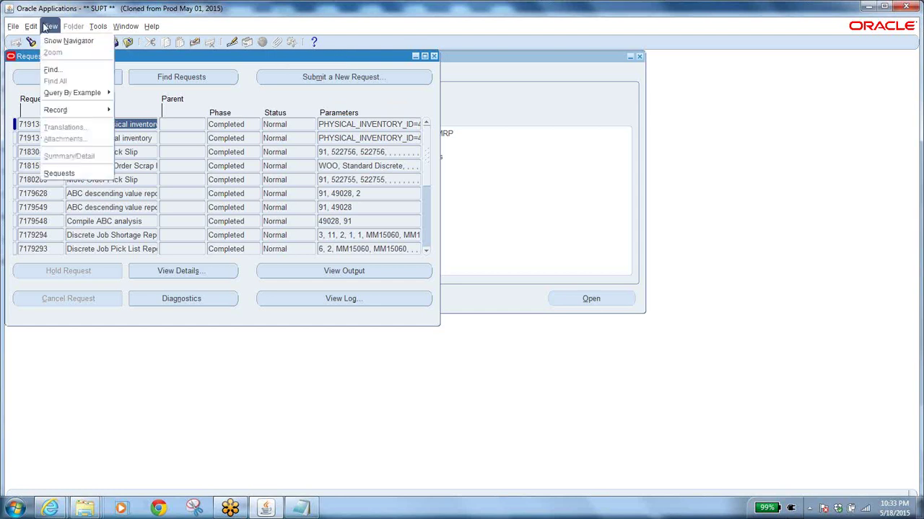
pyautogui.click(59, 173)
pyautogui.click(177, 307)
pyautogui.click(237, 250)
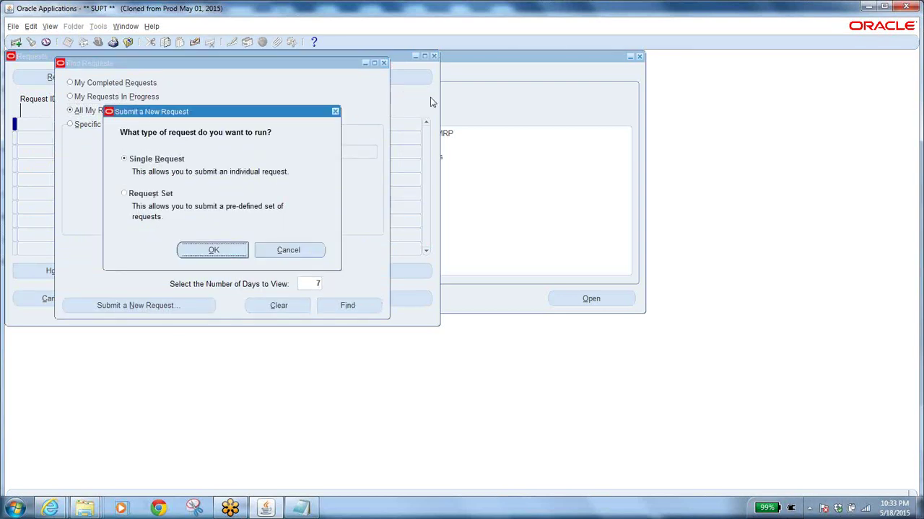
pyautogui.click(408, 103)
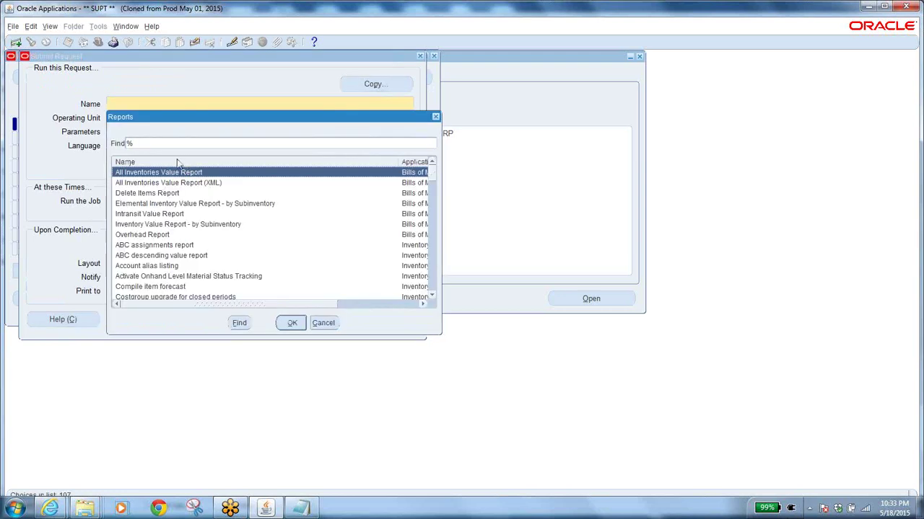
pyautogui.write('ta')
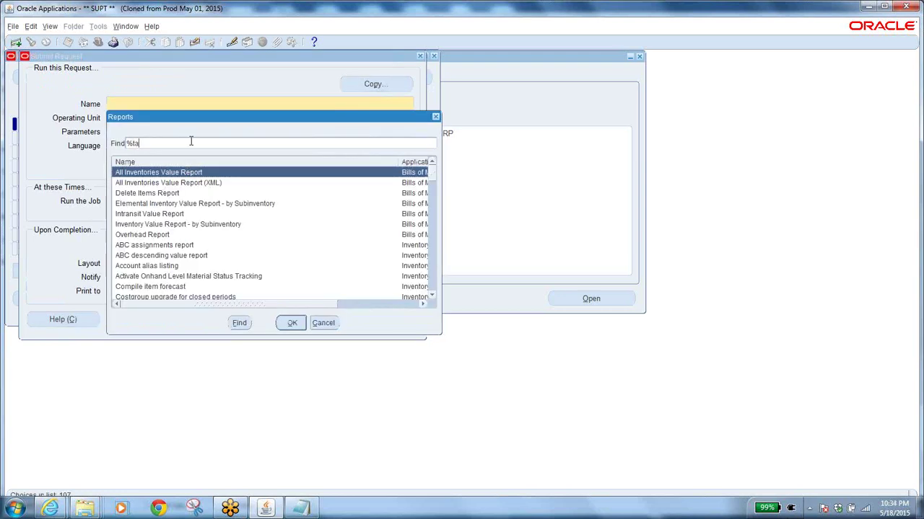
pyautogui.write('g%')
pyautogui.click(239, 323)
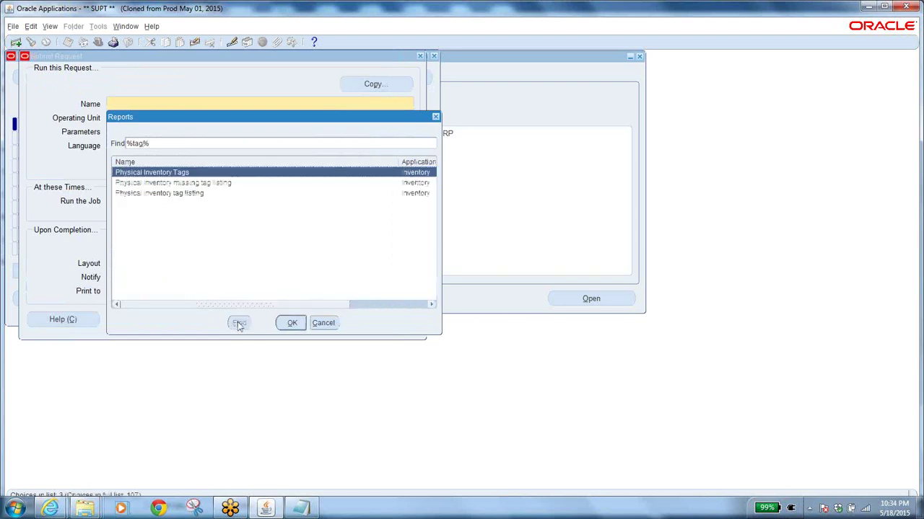
pyautogui.click(292, 324)
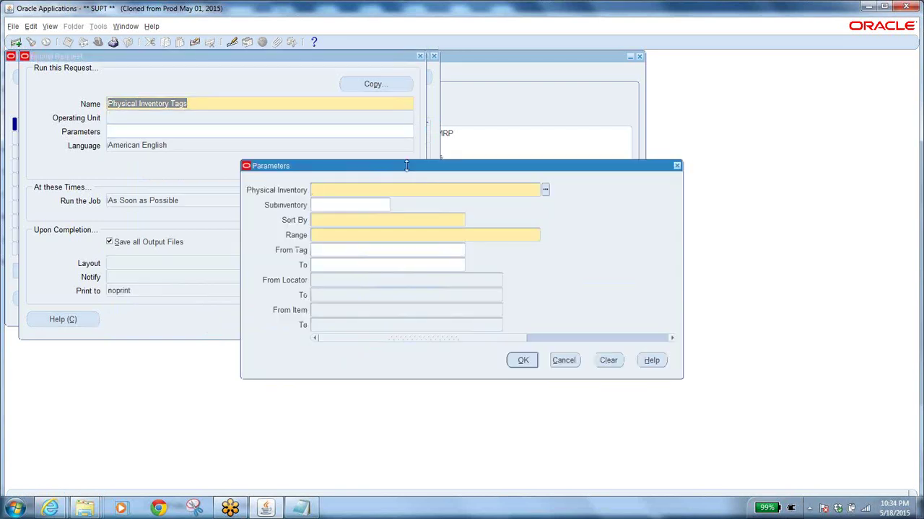
# Set the report's physical inventory parameter to BA PHY CNT.
pyautogui.write('BA PHY CNT')
pyautogui.press('Tab')
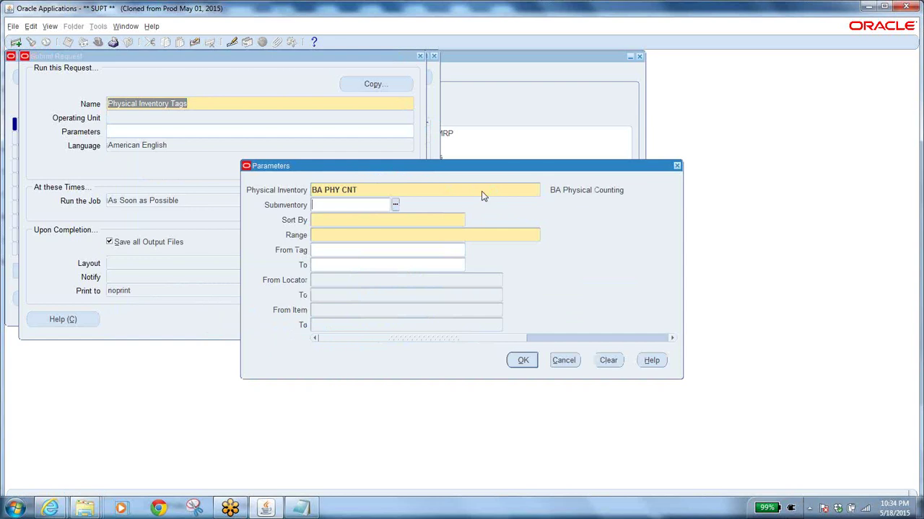
pyautogui.click(498, 189)
pyautogui.click(544, 189)
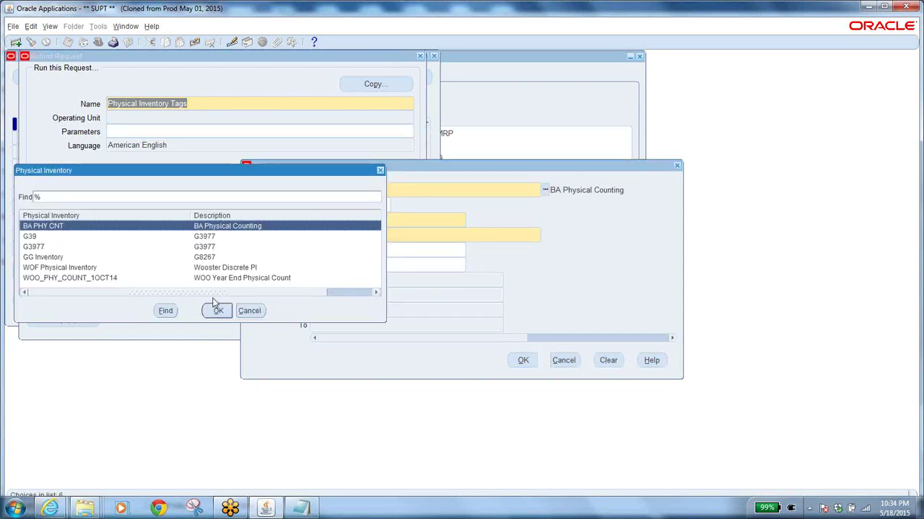
pyautogui.click(217, 311)
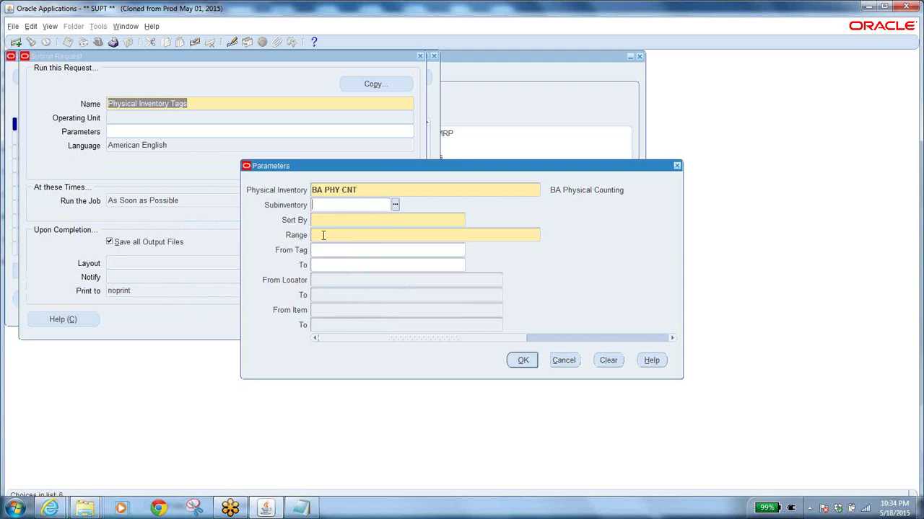
# Sort the report by Tag Number with the Full listing range and submit the request, declining to submit another one.
pyautogui.click(355, 221)
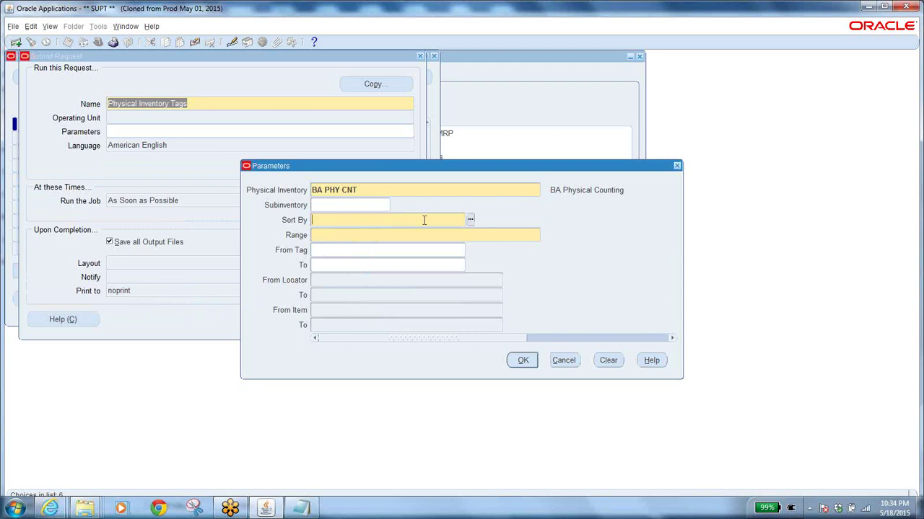
pyautogui.click(470, 219)
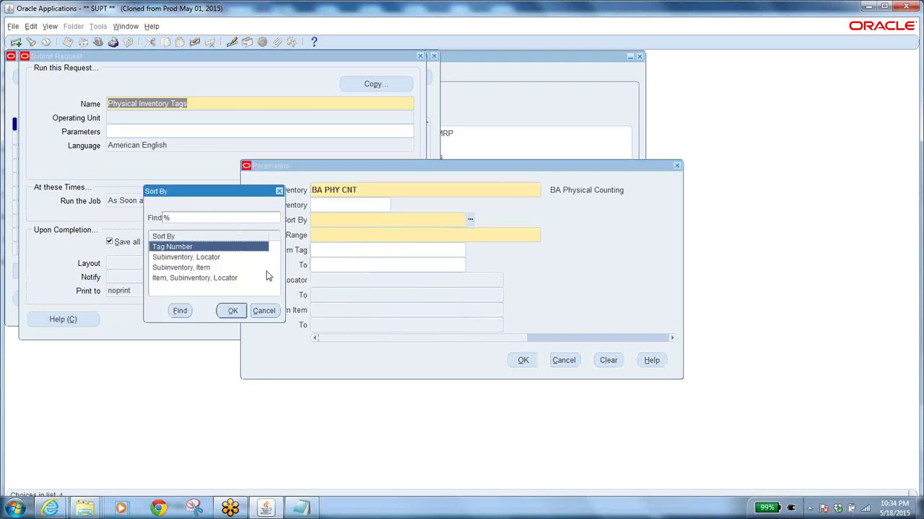
pyautogui.click(229, 312)
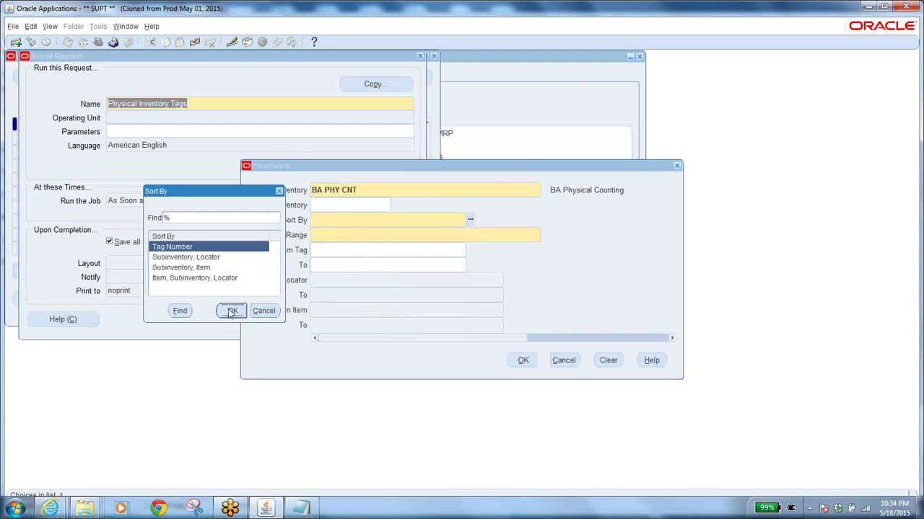
pyautogui.click(546, 235)
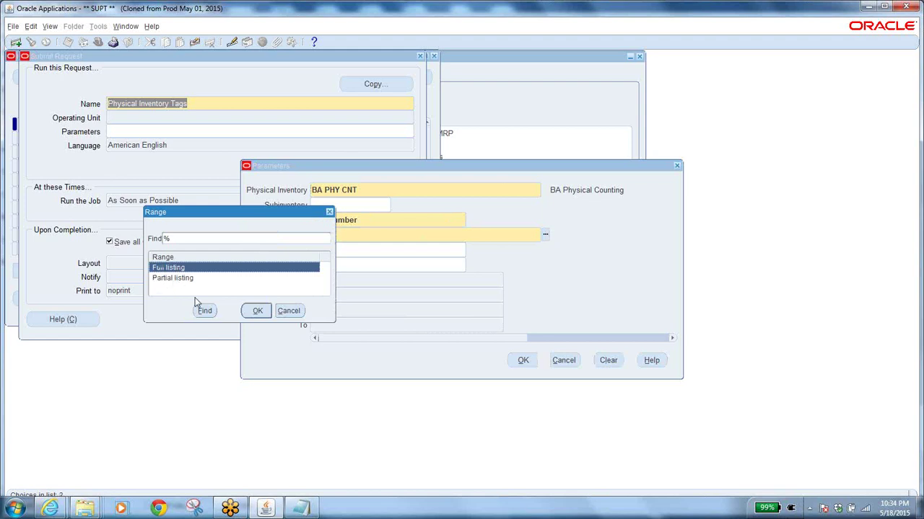
pyautogui.click(258, 311)
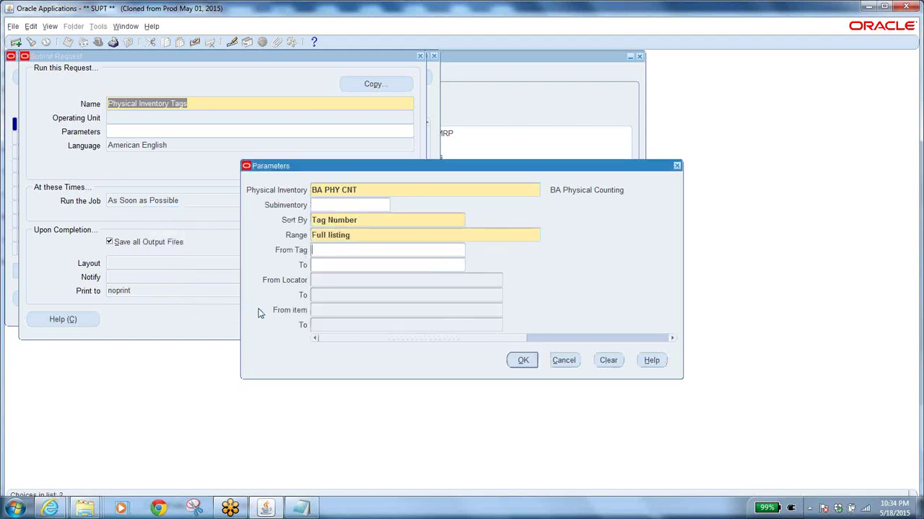
pyautogui.click(523, 361)
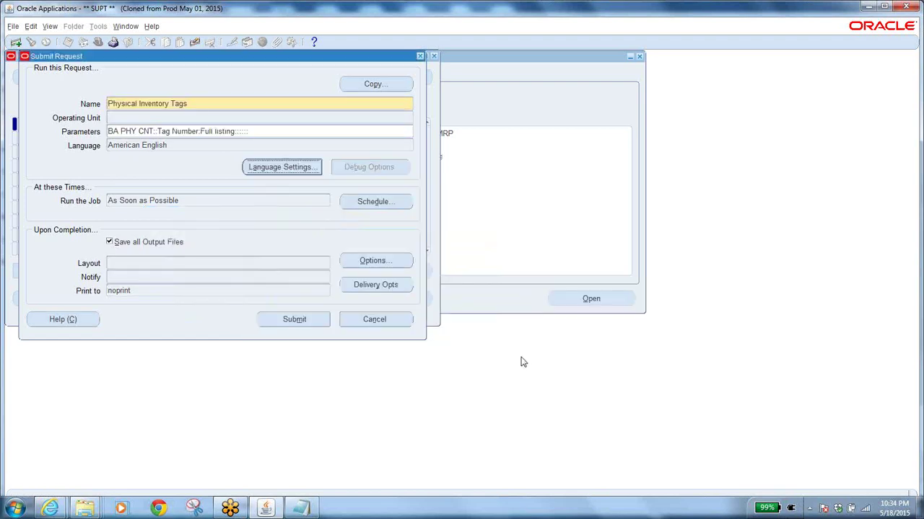
pyautogui.click(301, 325)
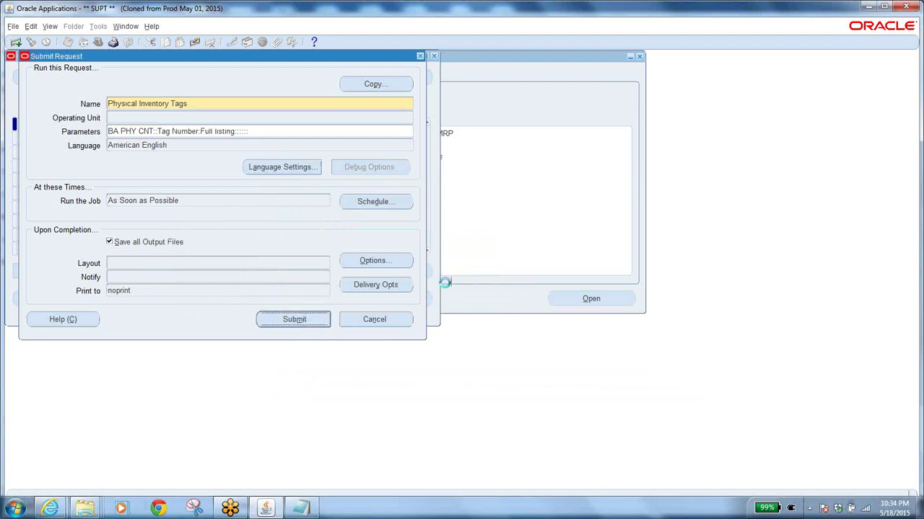
pyautogui.click(494, 301)
# Find all own requests and refresh the list until the Physical Inventory Tags request completes.
pyautogui.click(331, 306)
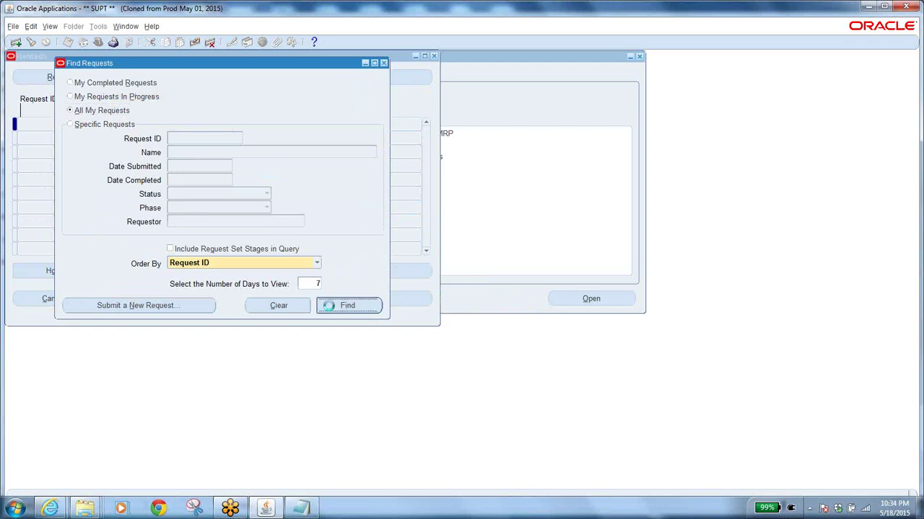
pyautogui.click(76, 77)
pyautogui.click(76, 77)
pyautogui.click(77, 77)
pyautogui.click(76, 77)
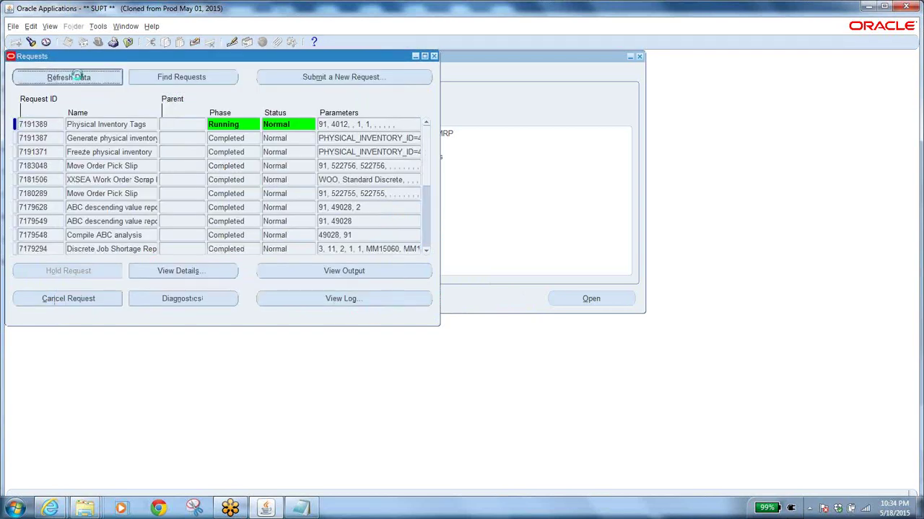
pyautogui.click(77, 78)
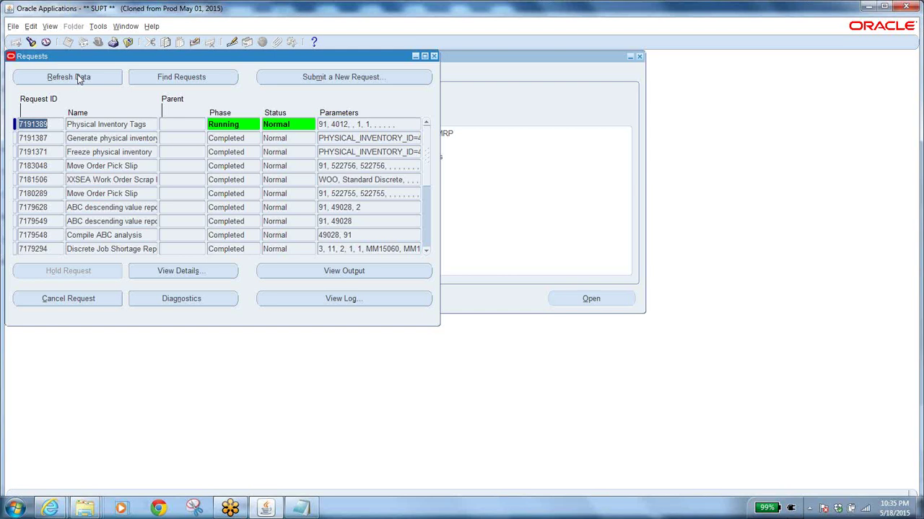
pyautogui.click(80, 79)
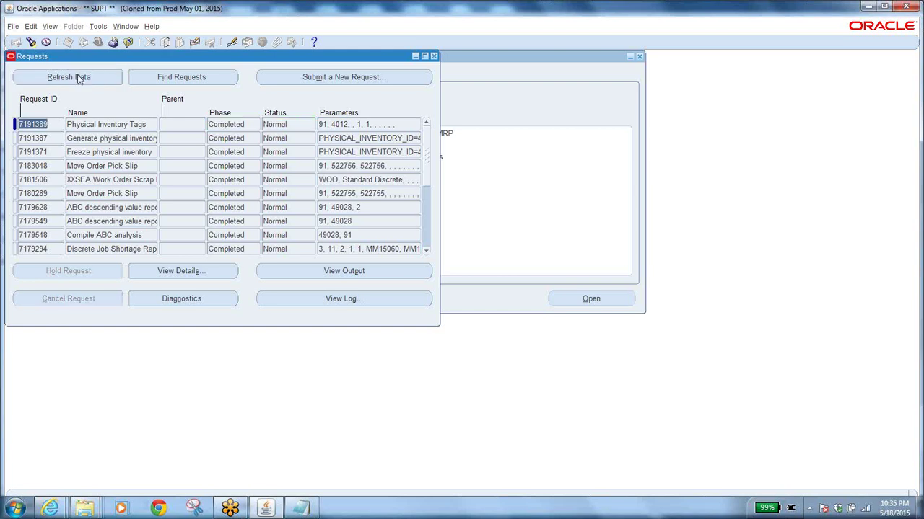
# View the output of the Physical Inventory Tags request, switch to its Internet Explorer page and examine all the printed tags.
pyautogui.click(151, 124)
pyautogui.click(332, 272)
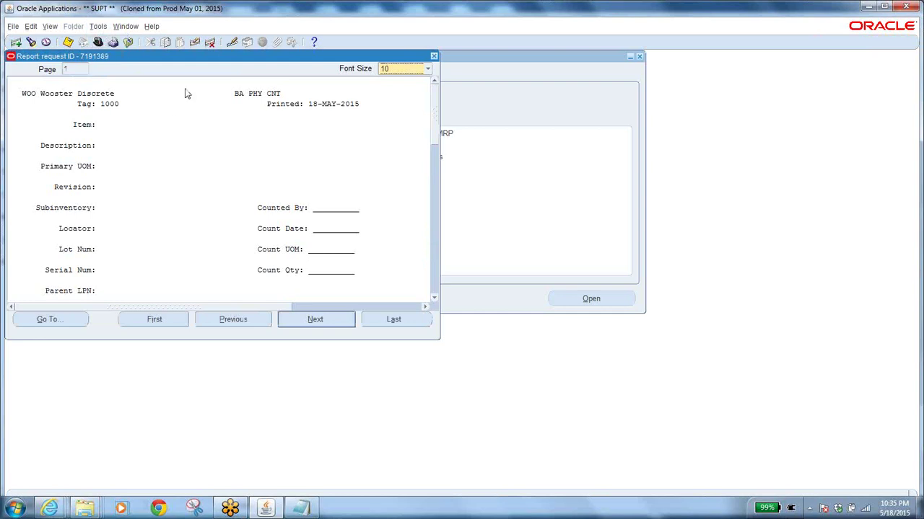
pyautogui.click(50, 510)
pyautogui.click(326, 468)
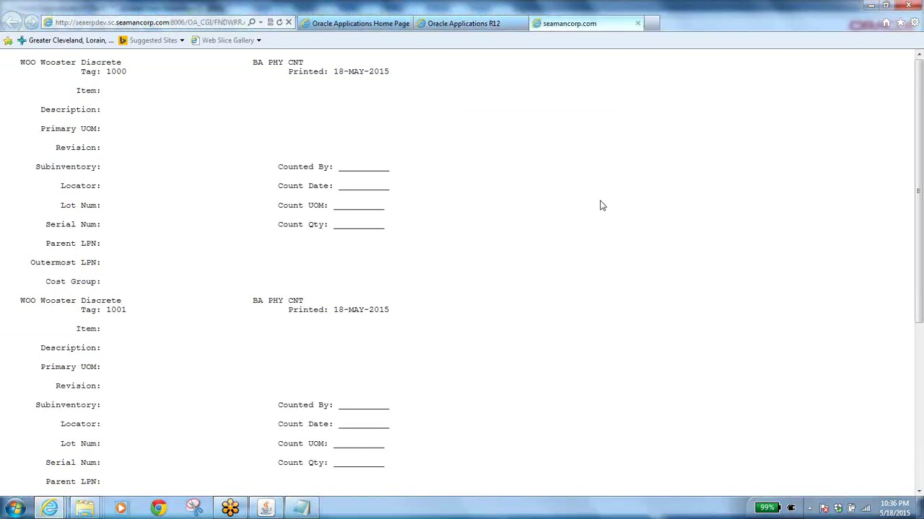
pyautogui.moveTo(919, 142); pyautogui.dragTo(921, 308)
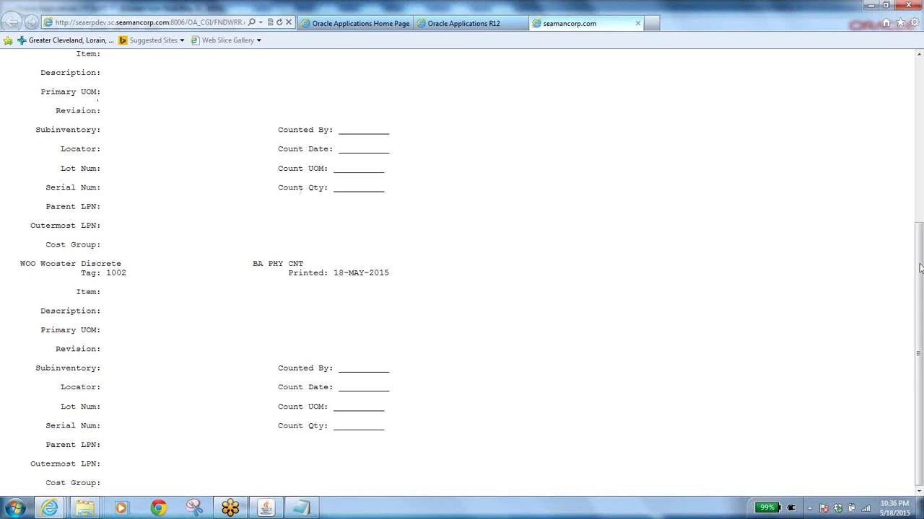
pyautogui.moveTo(920, 268); pyautogui.dragTo(921, 167)
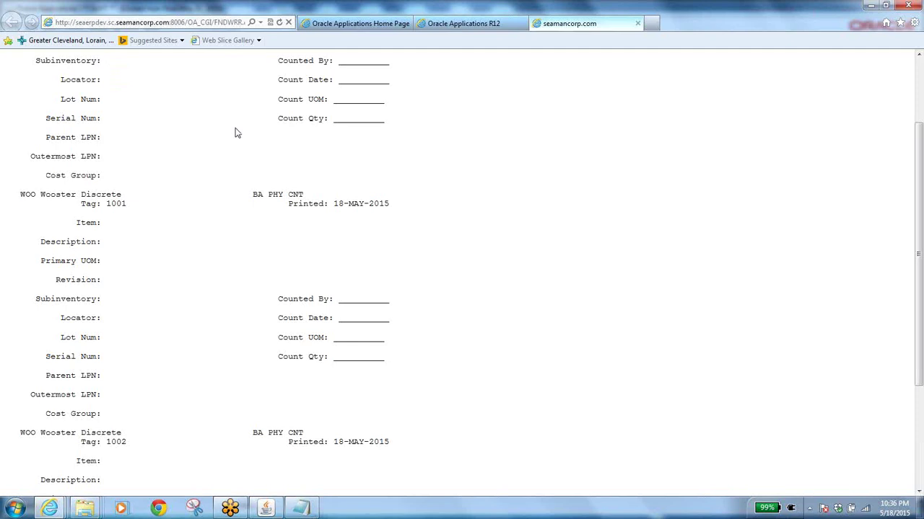
# Switch back to Oracle Applications, close the report and request windows, and open Tag Counts under Physical Inventory.
pyautogui.click(267, 510)
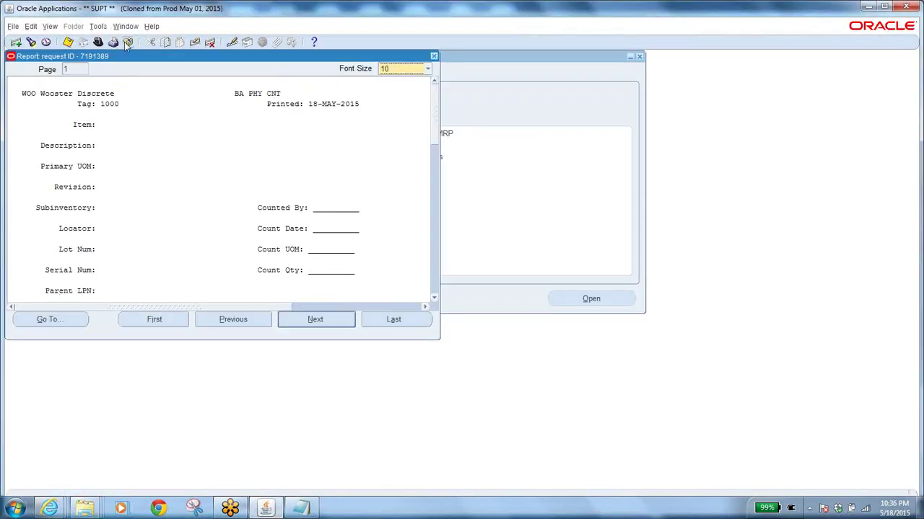
pyautogui.click(129, 42)
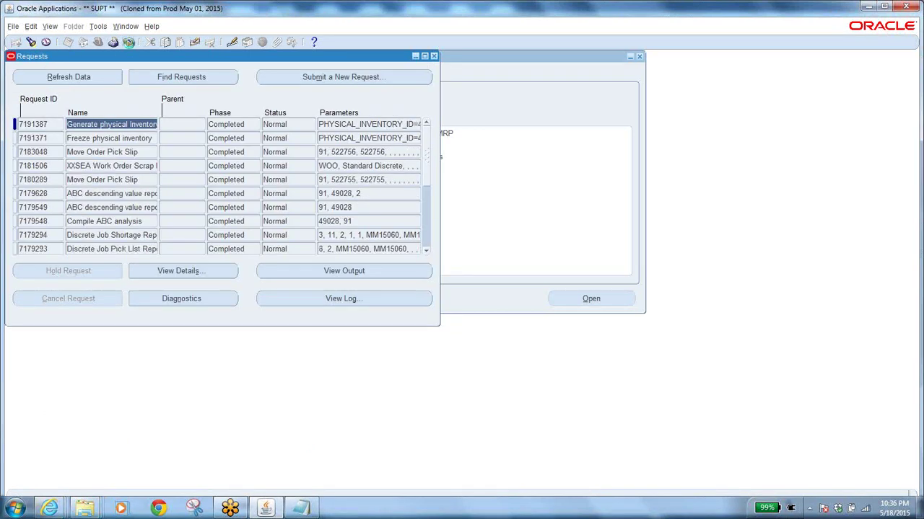
pyautogui.click(129, 42)
pyautogui.click(129, 42)
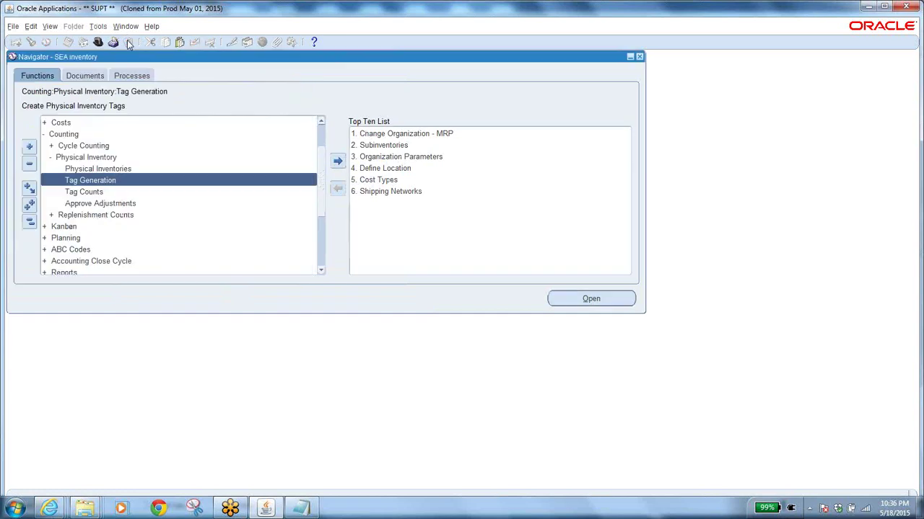
pyautogui.click(100, 193)
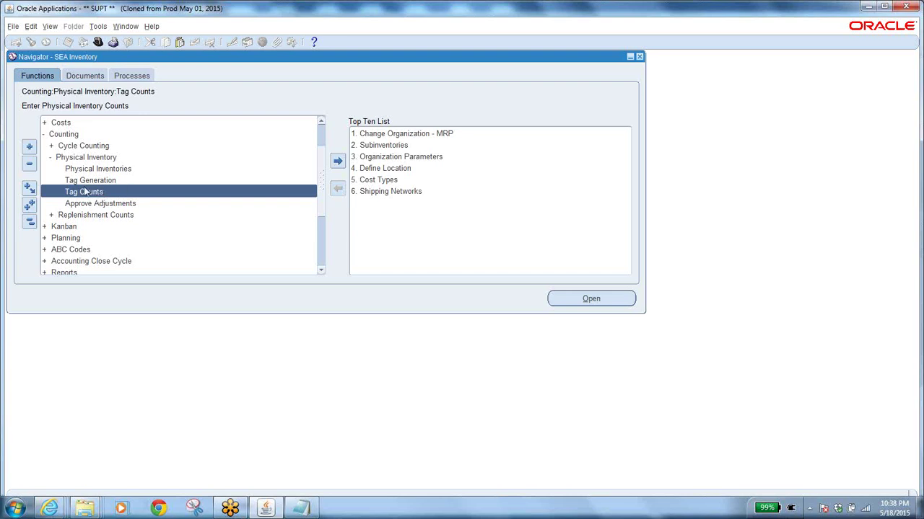
pyautogui.doubleClick(97, 192)
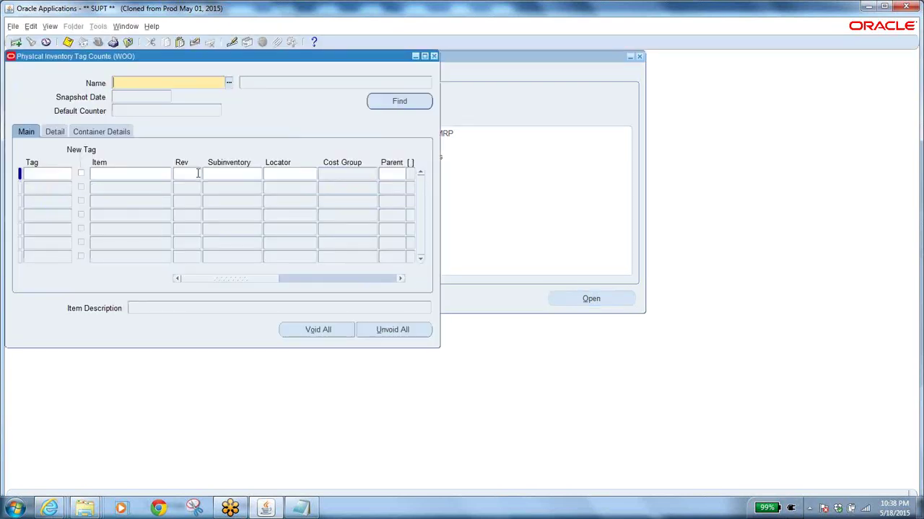
# Select the BA PHY CNT physical inventory for the tag counts and query all of its existing tags.
pyautogui.click(228, 84)
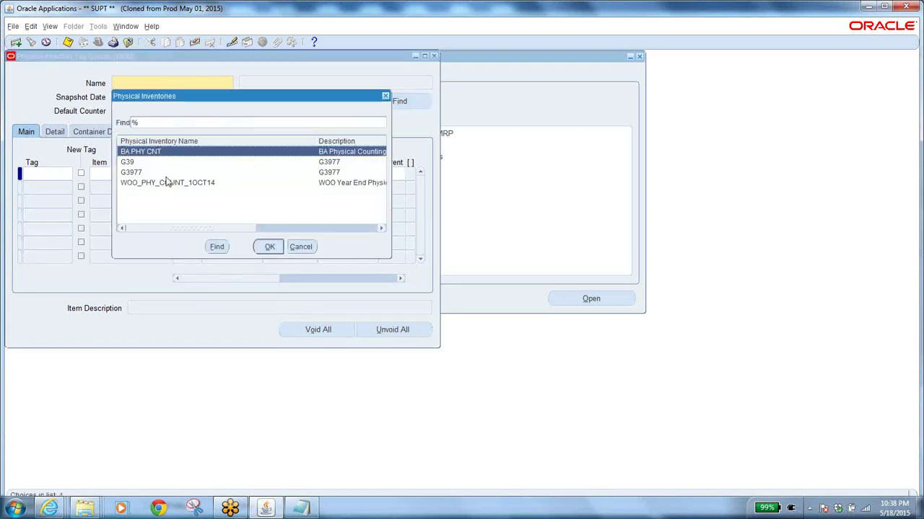
pyautogui.click(262, 249)
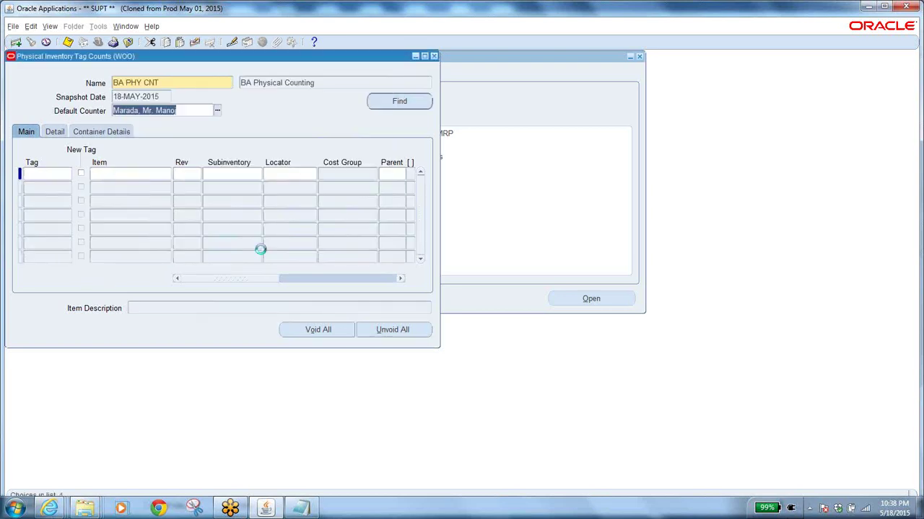
pyautogui.click(395, 103)
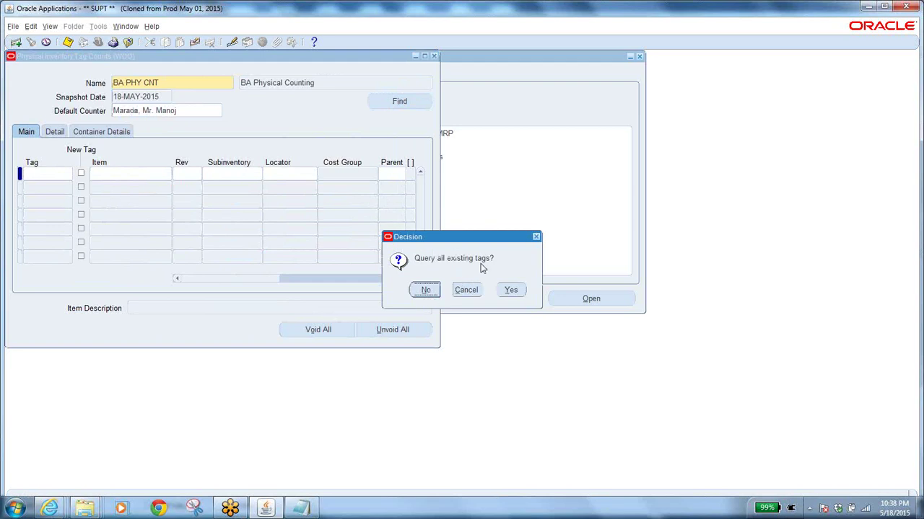
pyautogui.click(510, 291)
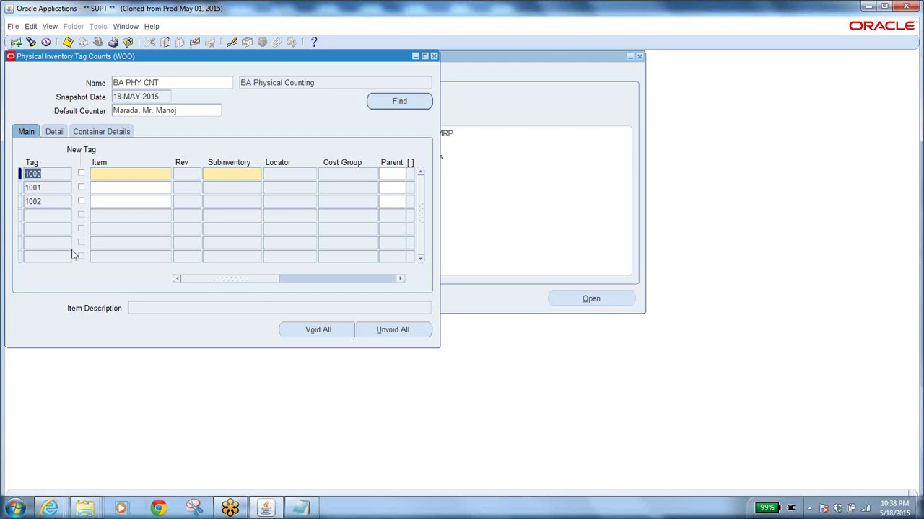
# Assign item 000601732A18F to tag 1000, using % to list all the items.
pyautogui.click(136, 173)
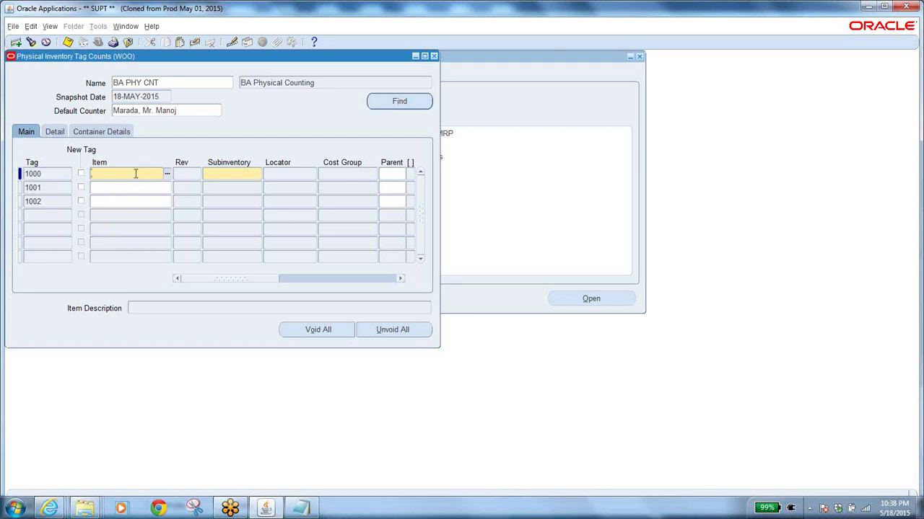
pyautogui.click(167, 176)
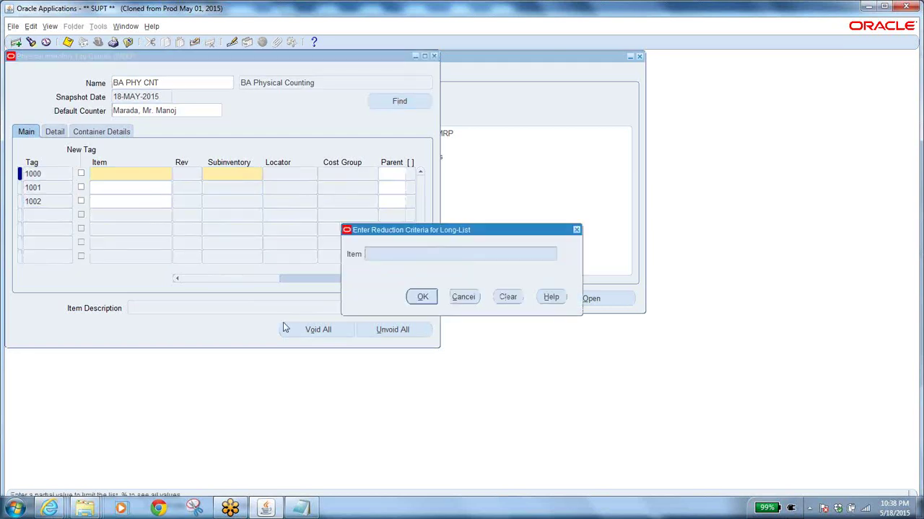
pyautogui.write('%')
pyautogui.press('Return')
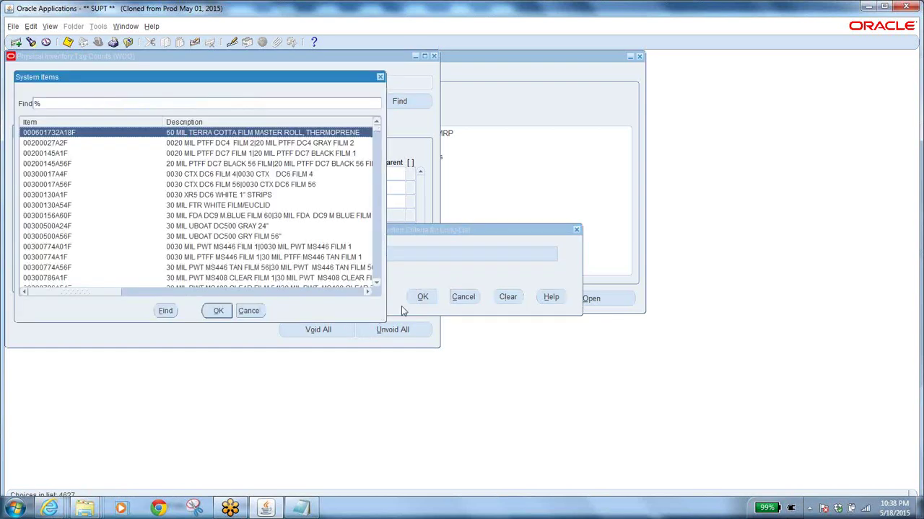
pyautogui.click(218, 311)
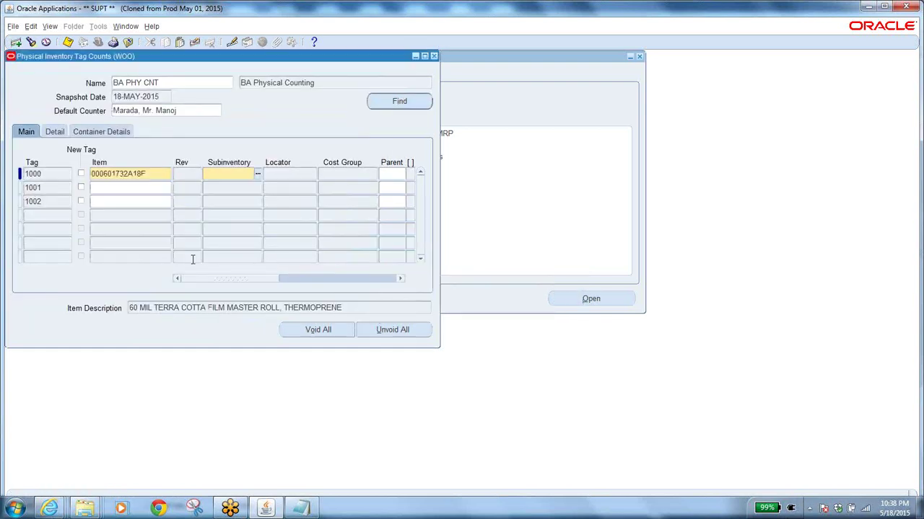
# Set the subinventory of tag 1000 to MIXING.
pyautogui.click(258, 175)
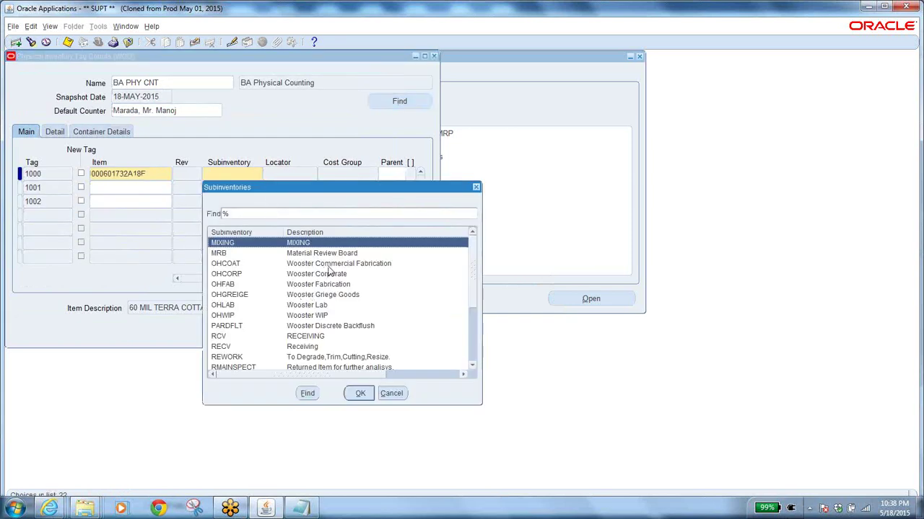
pyautogui.click(292, 337)
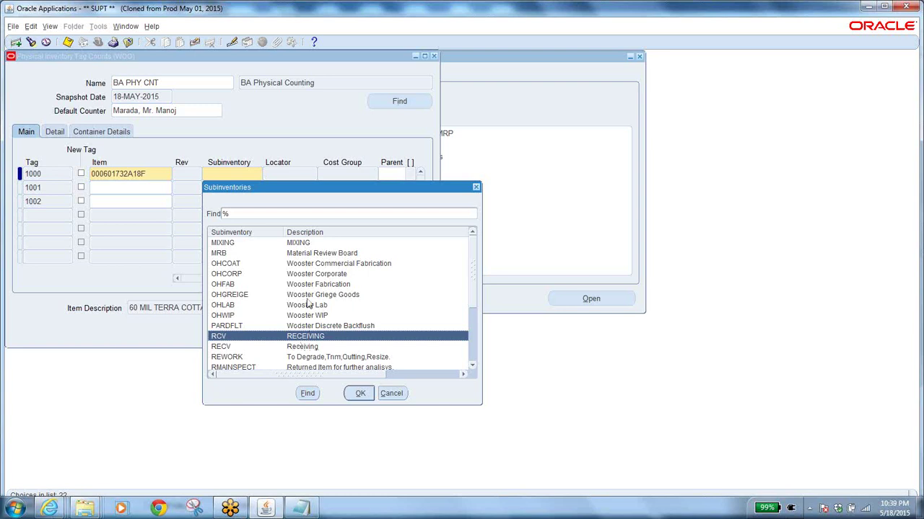
pyautogui.click(316, 244)
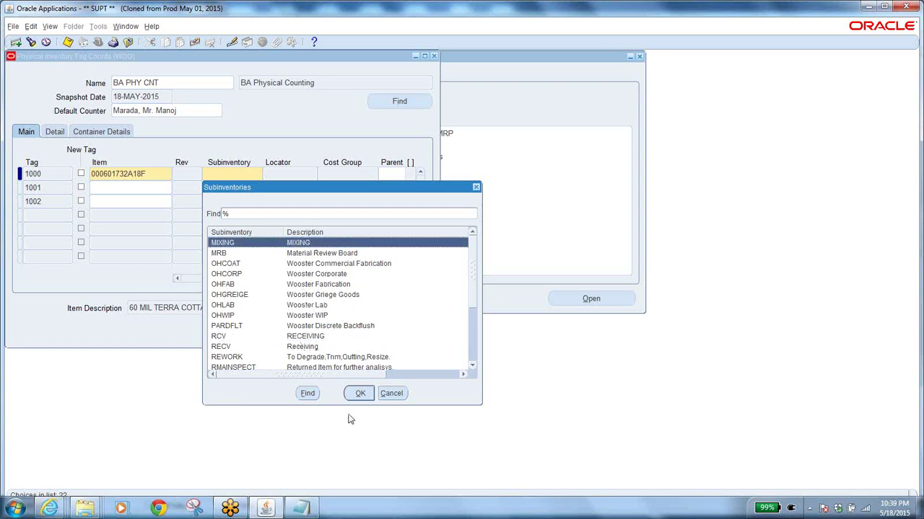
pyautogui.click(360, 394)
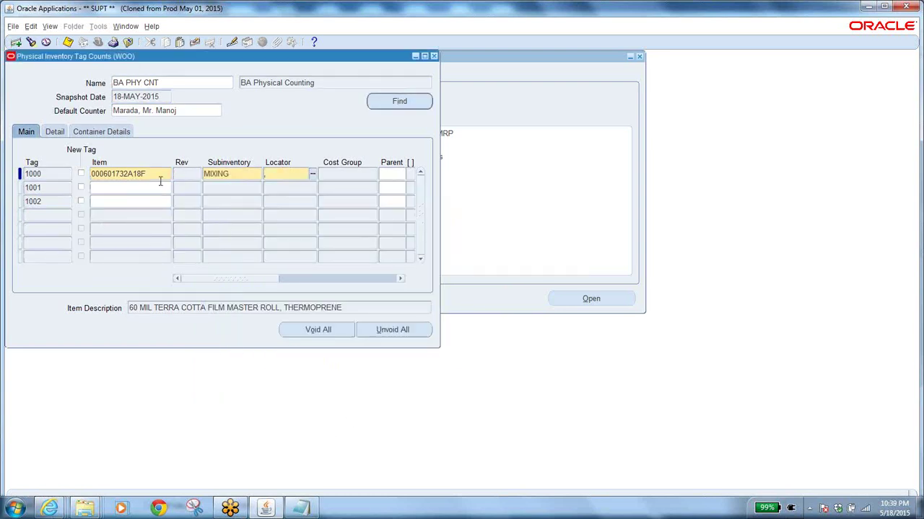
# Set the locator of tag 1000 to M.I.X by searching the stock locator combinations with %.
pyautogui.click(241, 174)
pyautogui.click(277, 173)
pyautogui.click(312, 175)
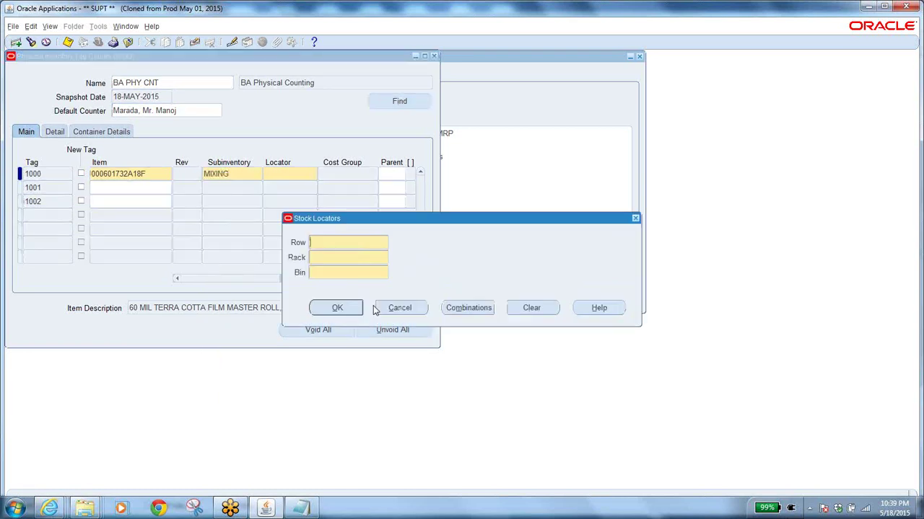
pyautogui.click(461, 307)
pyautogui.write('%')
pyautogui.press('Return')
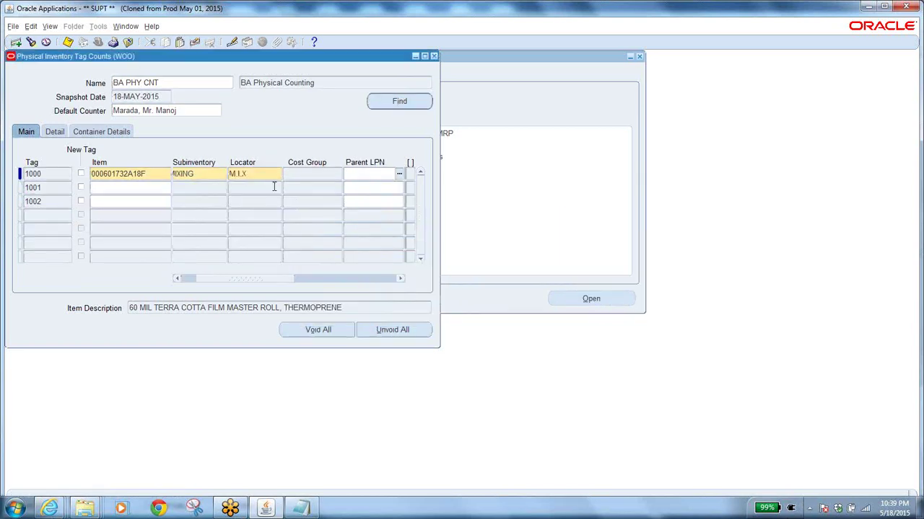
pyautogui.click(265, 178)
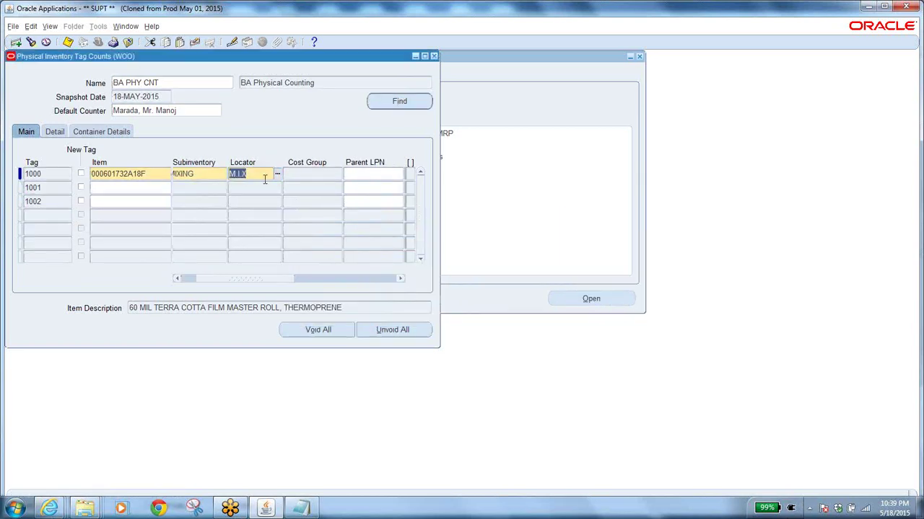
# Check tag 1000's entries against the blank printed tag report in the browser, and return to the Oracle tag counts form.
pyautogui.click(207, 176)
pyautogui.hotkey('shift', 'Tab')
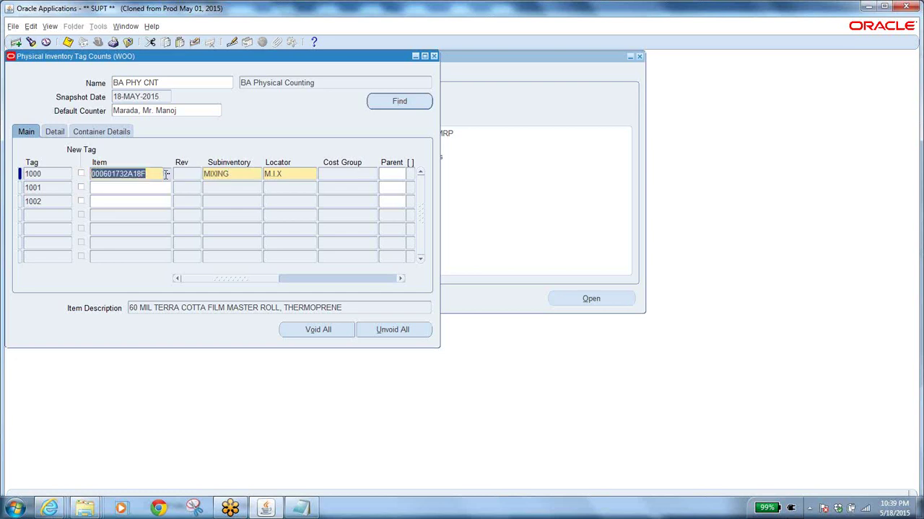
pyautogui.click(61, 174)
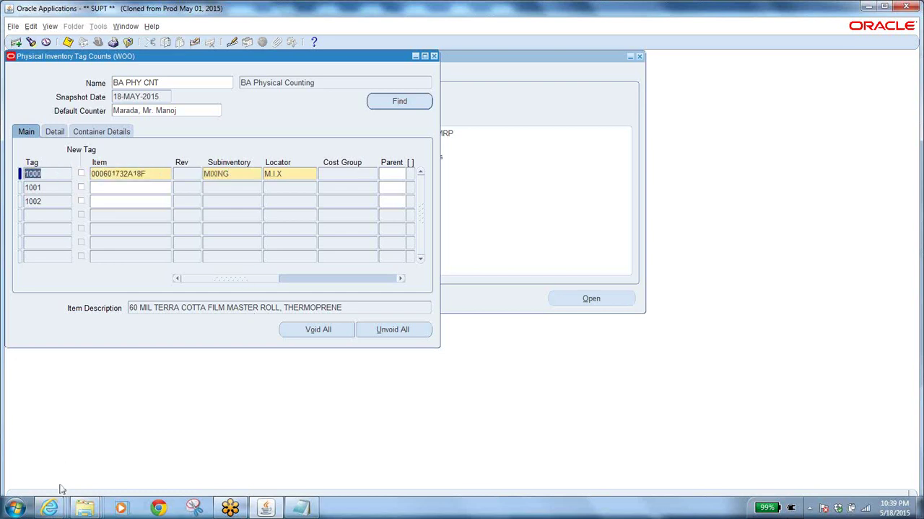
pyautogui.click(51, 509)
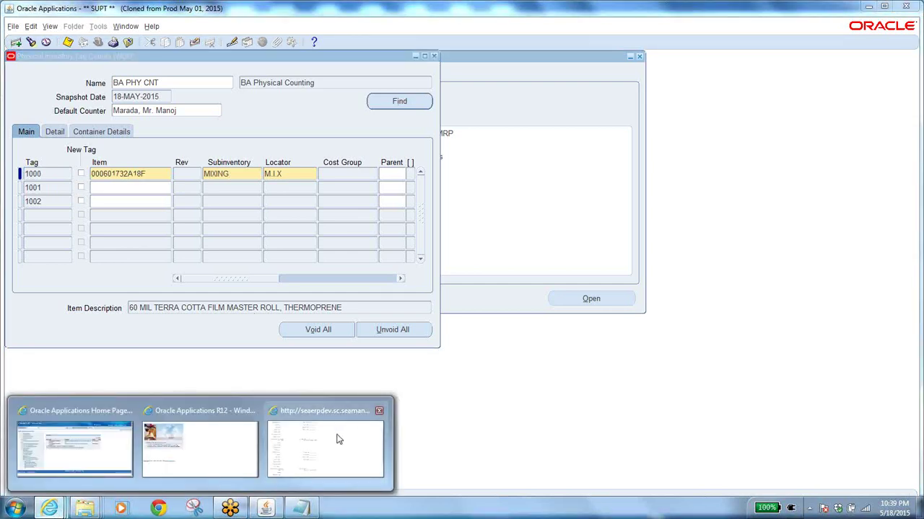
pyautogui.click(339, 438)
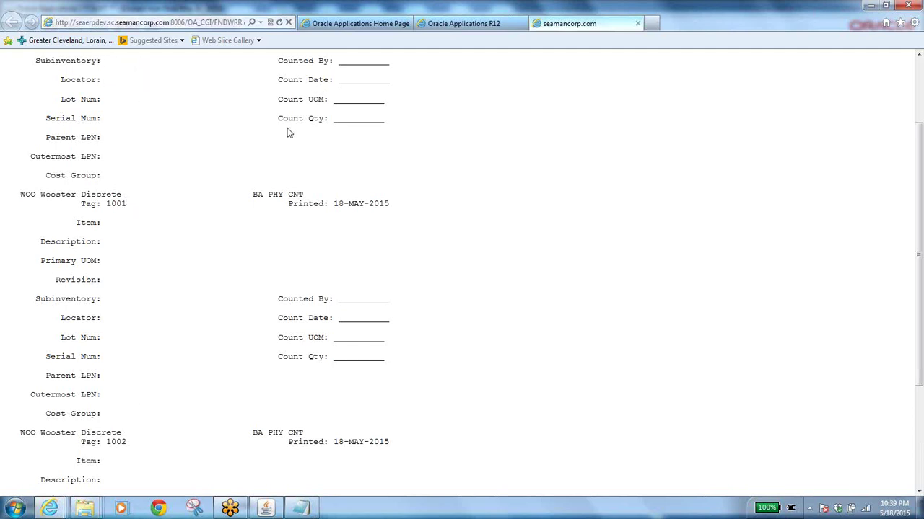
pyautogui.click(265, 508)
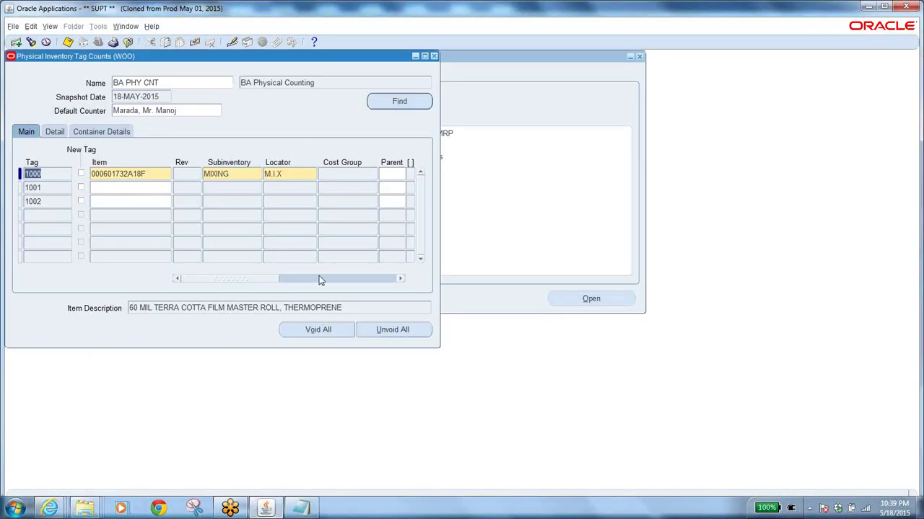
# Review tag 1000's UOM and quantity fields along with its item, subinventory and locator.
pyautogui.moveTo(220, 282); pyautogui.dragTo(287, 287)
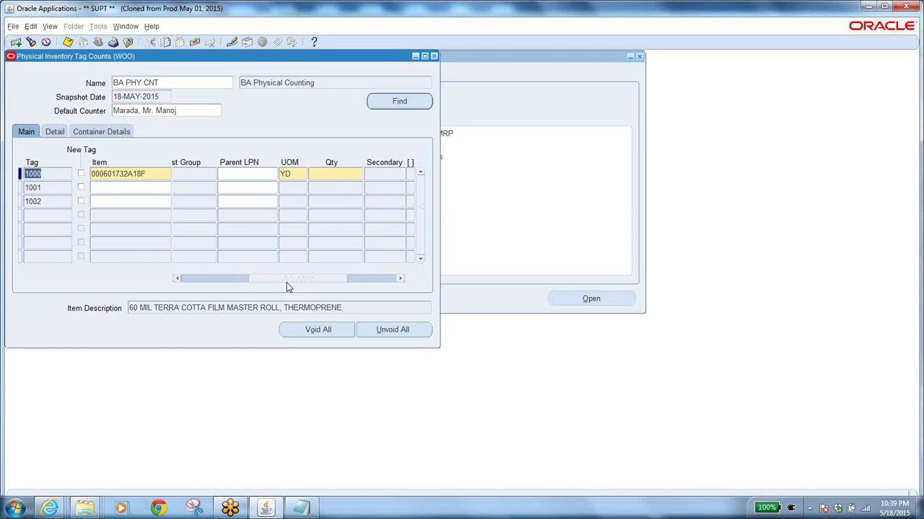
pyautogui.click(295, 173)
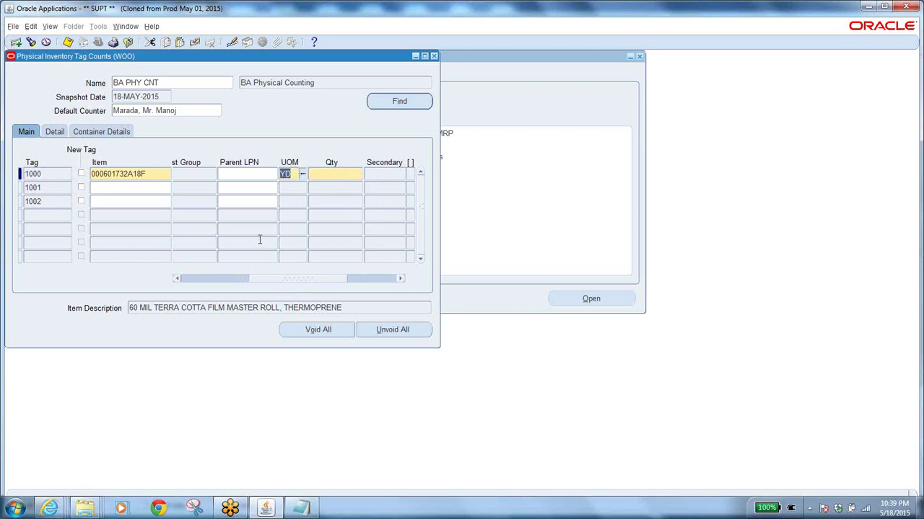
pyautogui.click(297, 279)
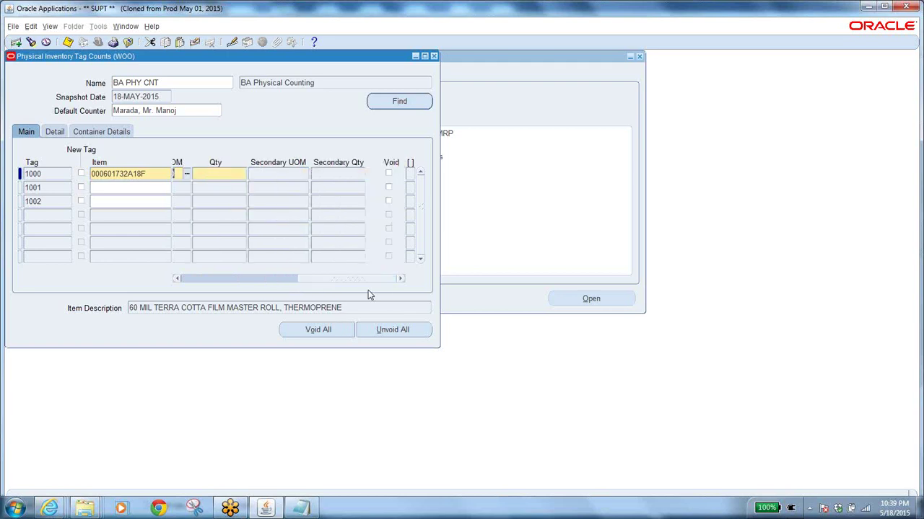
pyautogui.click(349, 279)
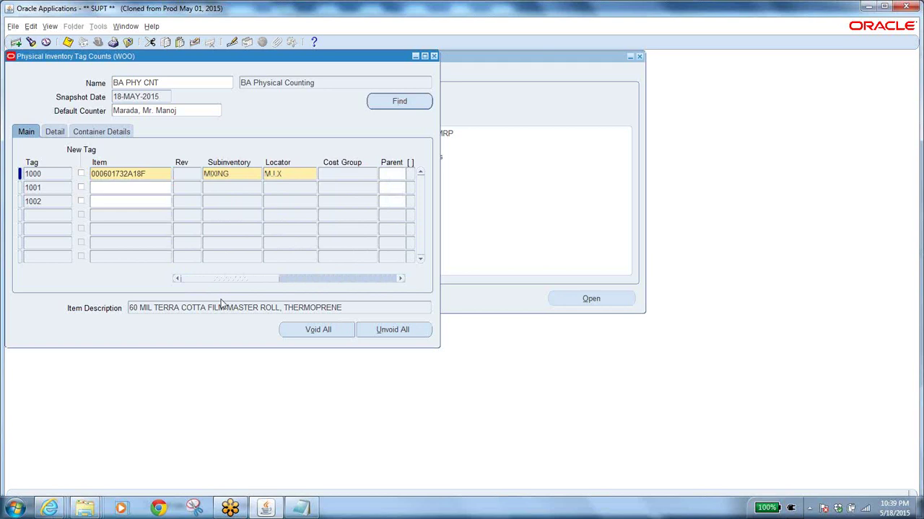
pyautogui.doubleClick(155, 175)
pyautogui.click(234, 171)
pyautogui.click(290, 176)
pyautogui.click(57, 173)
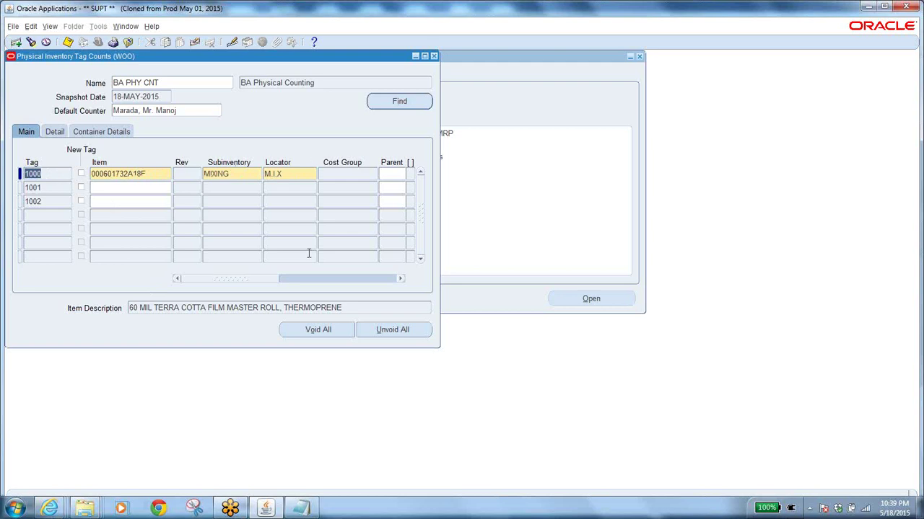
# Set the counted quantity of tag 1000 to 612.
pyautogui.moveTo(214, 282); pyautogui.dragTo(289, 287)
pyautogui.click(319, 175)
pyautogui.write('104')
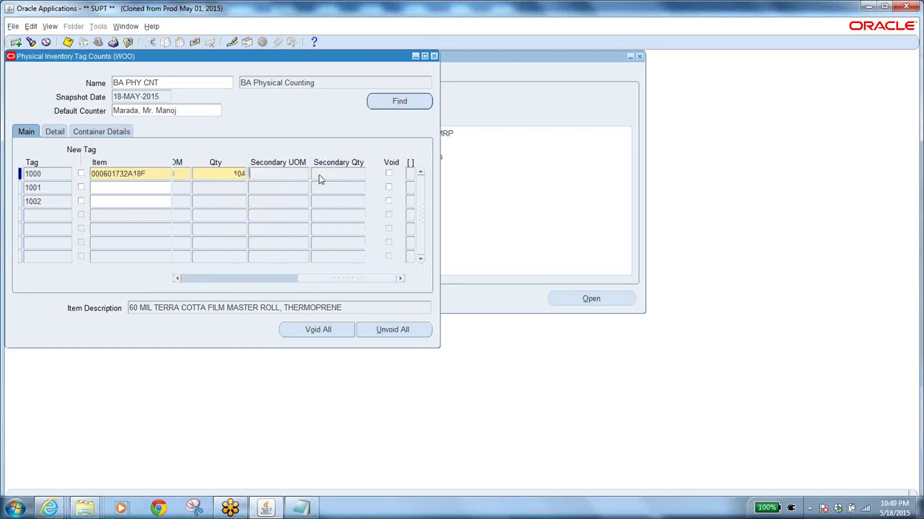
pyautogui.moveTo(227, 173); pyautogui.dragTo(272, 177)
pyautogui.write('612')
pyautogui.moveTo(317, 280); pyautogui.dragTo(162, 281)
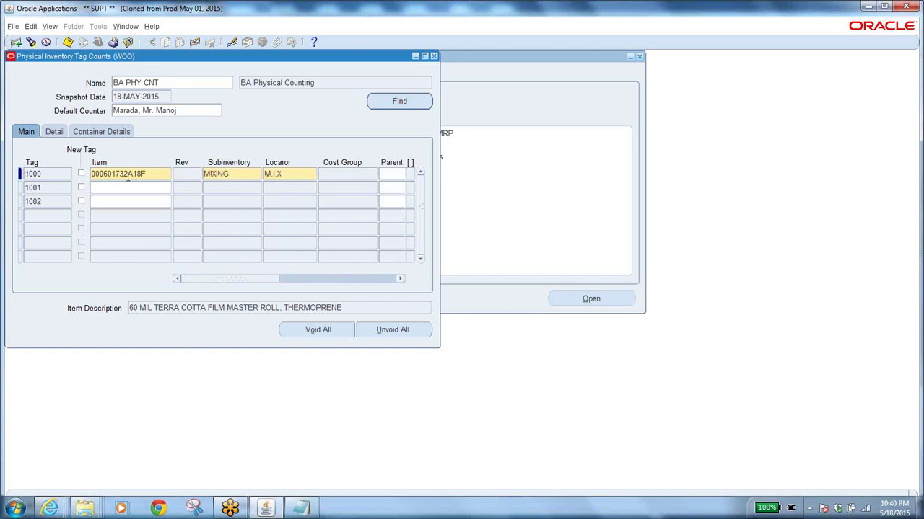
# Assign item 00200027A2F to tag 1001, using % to list all the items.
pyautogui.click(129, 187)
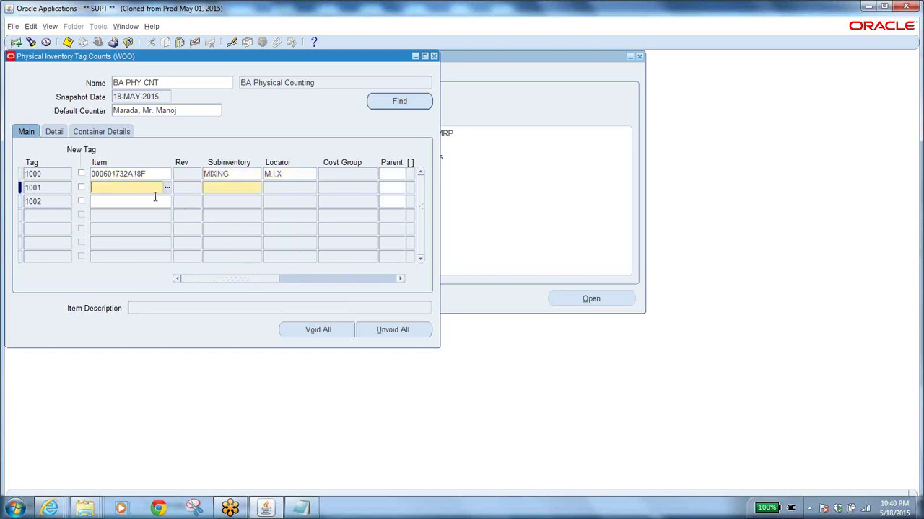
pyautogui.moveTo(243, 278); pyautogui.dragTo(423, 301)
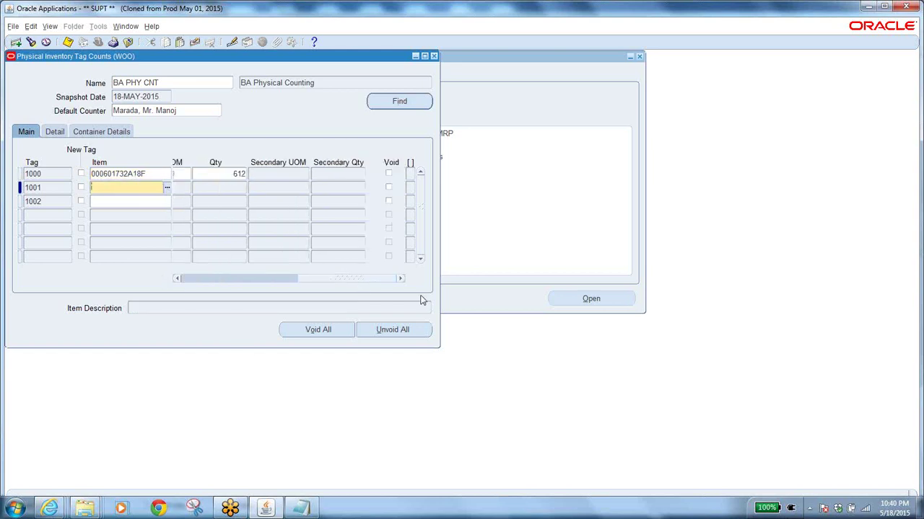
pyautogui.moveTo(310, 278); pyautogui.dragTo(179, 320)
pyautogui.click(167, 188)
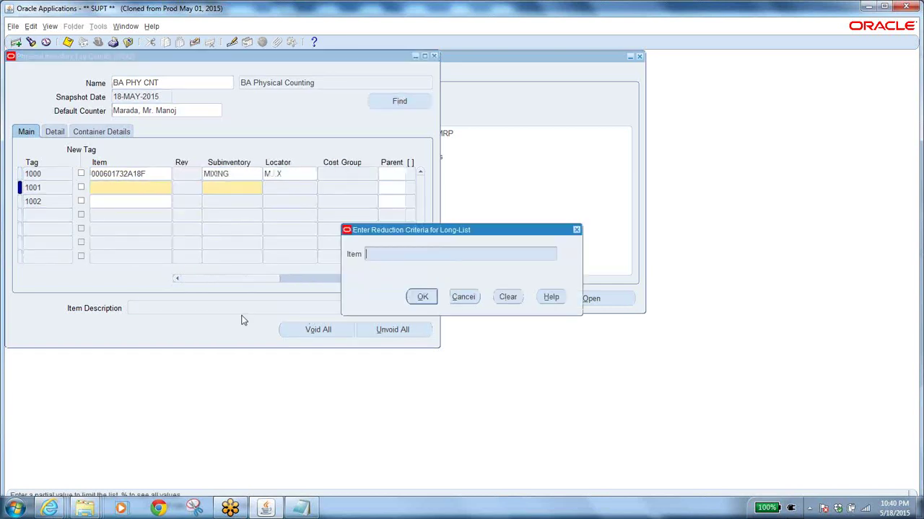
pyautogui.write('%')
pyautogui.click(421, 298)
pyautogui.press('Down')
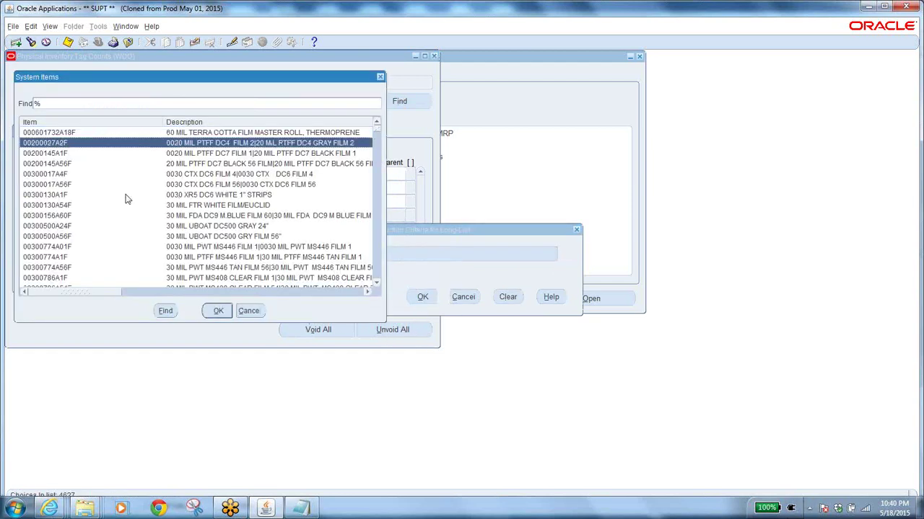
pyautogui.click(218, 311)
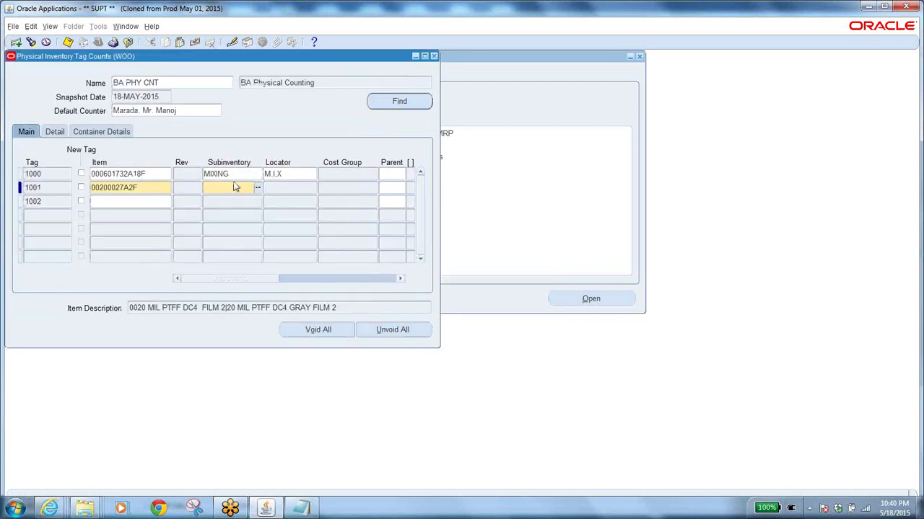
# Set the subinventory of tag 1001 to WOC, Wooster Coating.
pyautogui.click(258, 187)
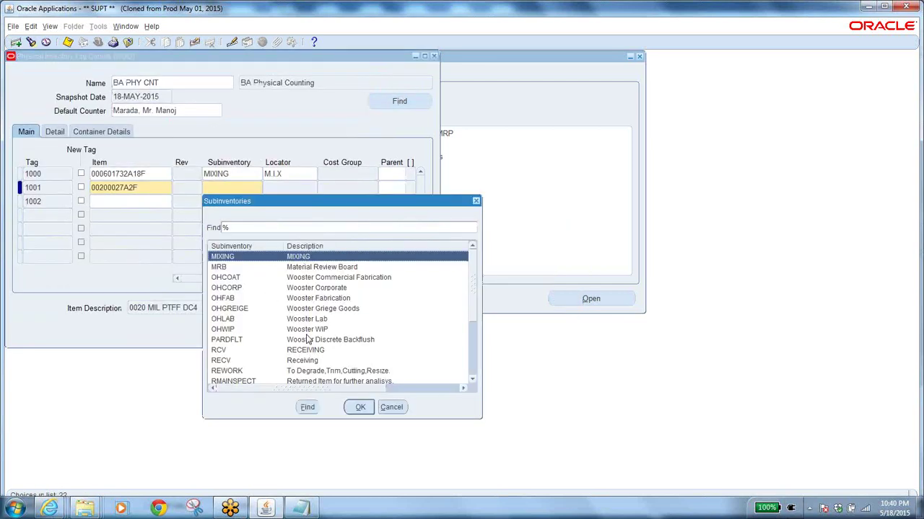
pyautogui.moveTo(473, 290); pyautogui.dragTo(479, 351)
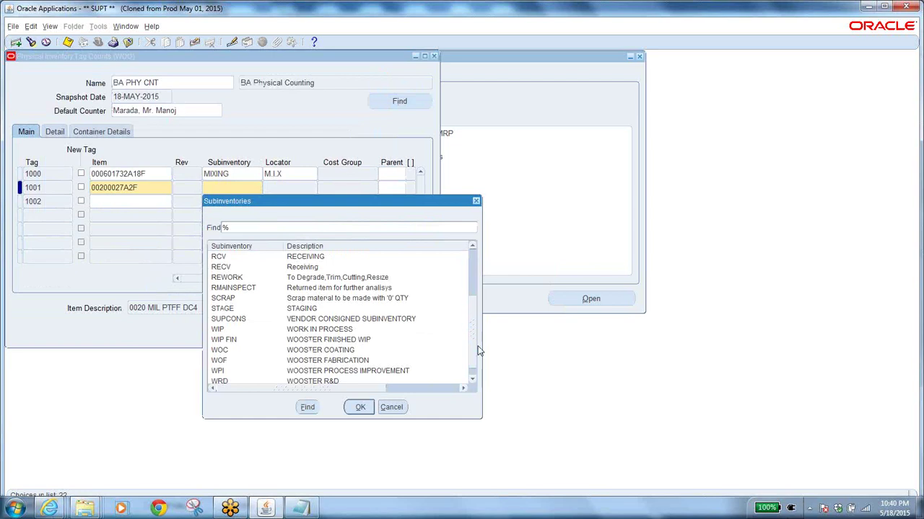
pyautogui.click(338, 352)
pyautogui.click(358, 407)
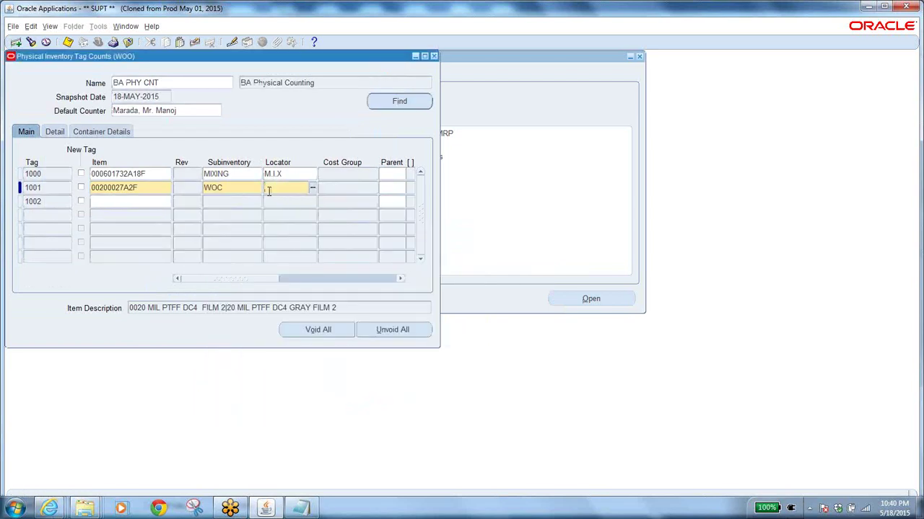
# Set the locator of tag 1001 to WA.01.1 by searching the stock locator combinations with %.
pyautogui.click(466, 308)
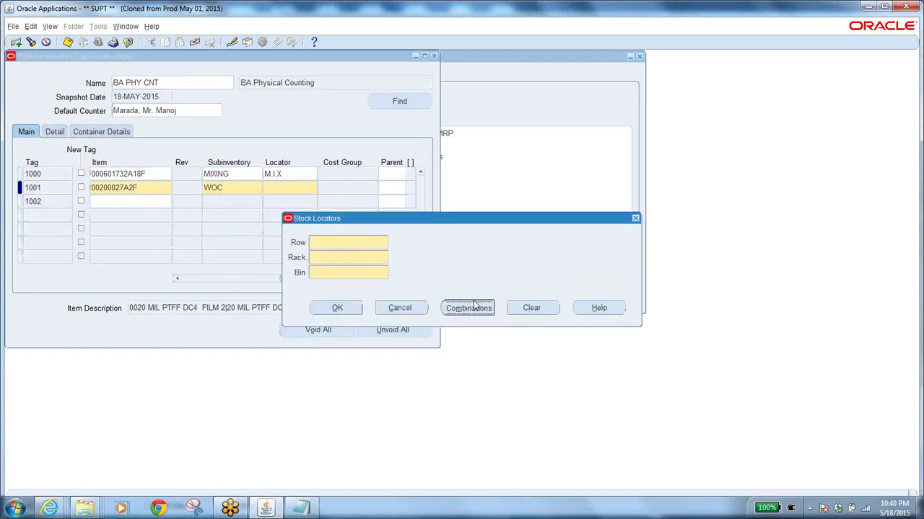
pyautogui.write('%')
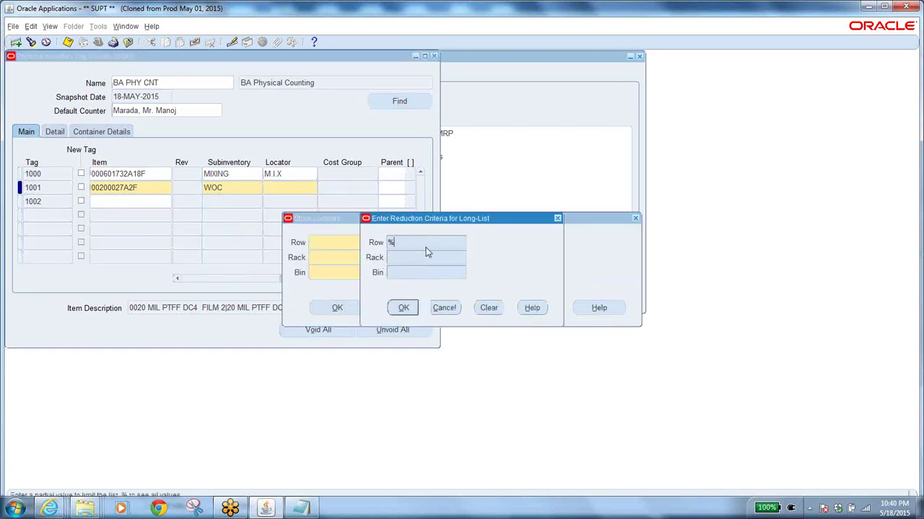
pyautogui.click(406, 309)
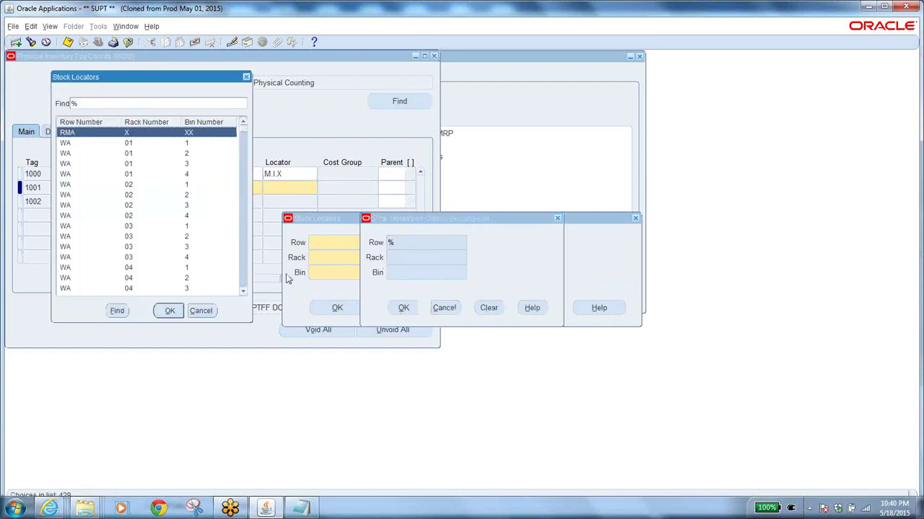
pyautogui.click(112, 143)
pyautogui.click(168, 311)
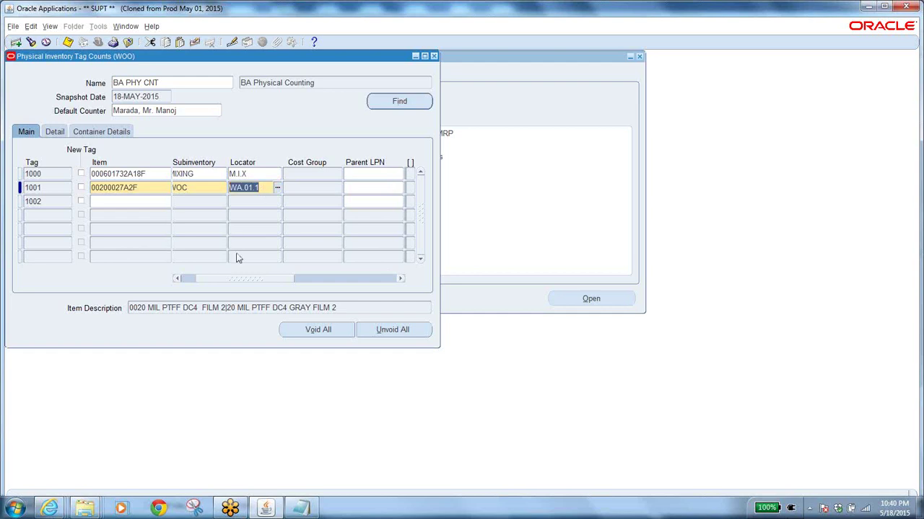
# Set the counted quantity of tag 1001 to 500.
pyautogui.moveTo(241, 279); pyautogui.dragTo(284, 280)
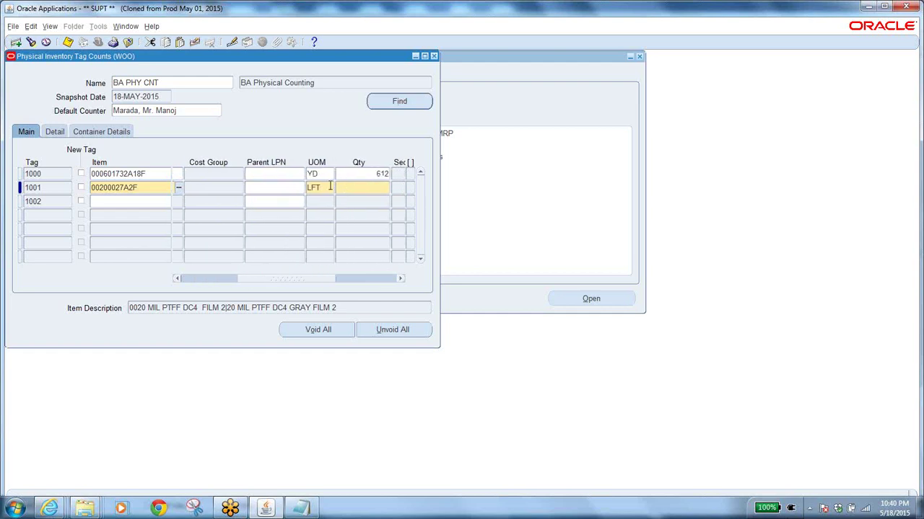
pyautogui.click(359, 188)
pyautogui.write('500')
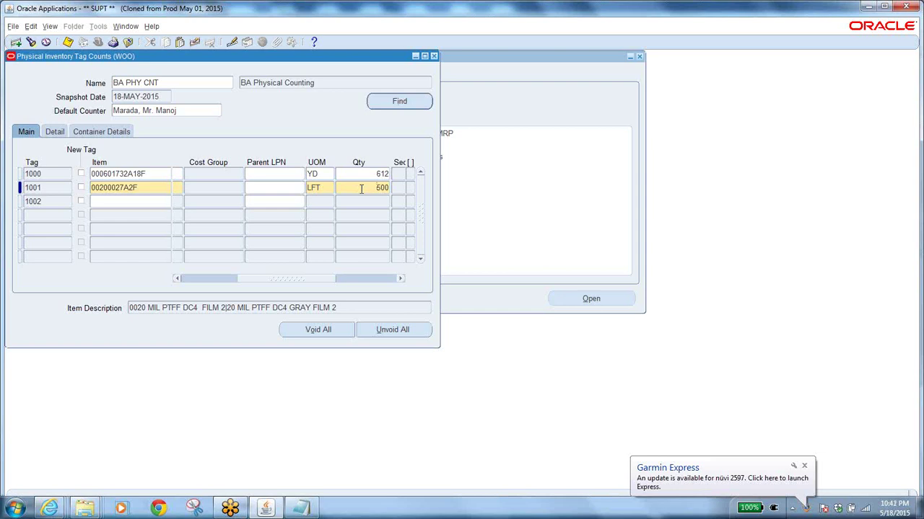
# Assign item 00200145A56F to tag 1002, using % to list all the items.
pyautogui.click(123, 201)
pyautogui.click(166, 201)
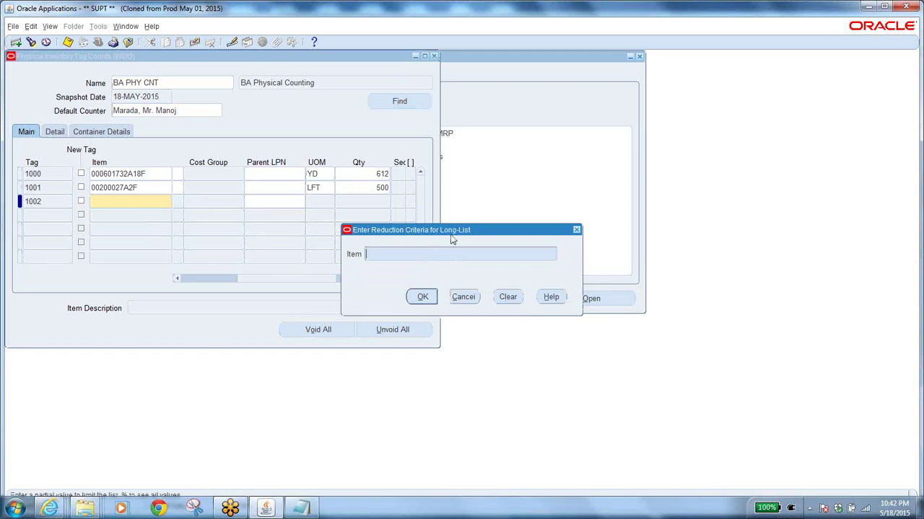
pyautogui.click(422, 296)
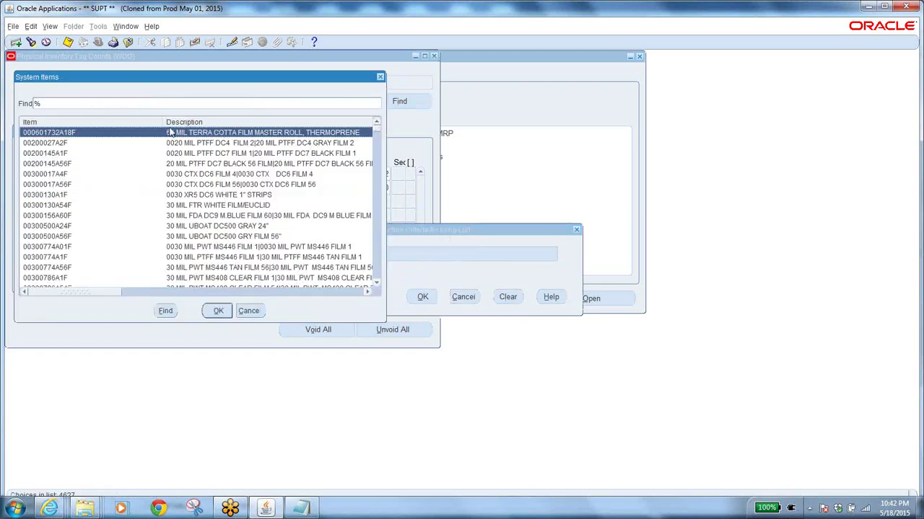
pyautogui.click(82, 164)
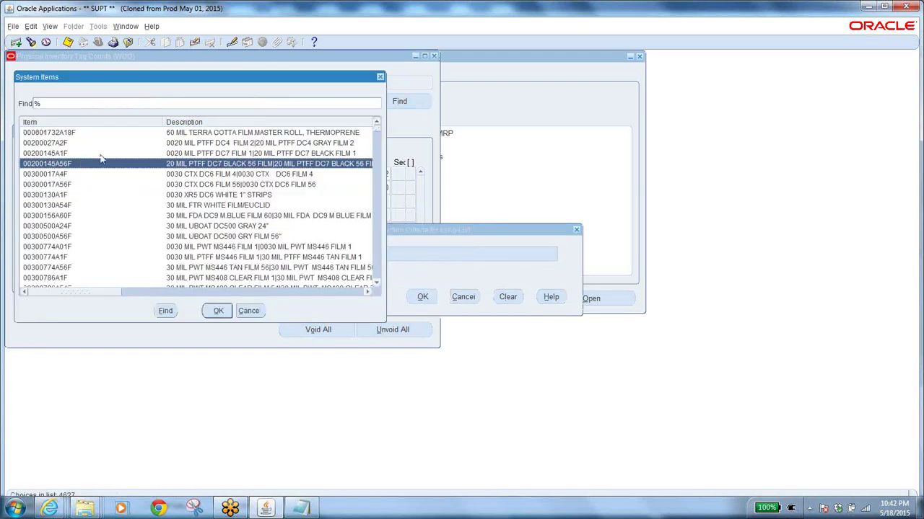
pyautogui.click(218, 311)
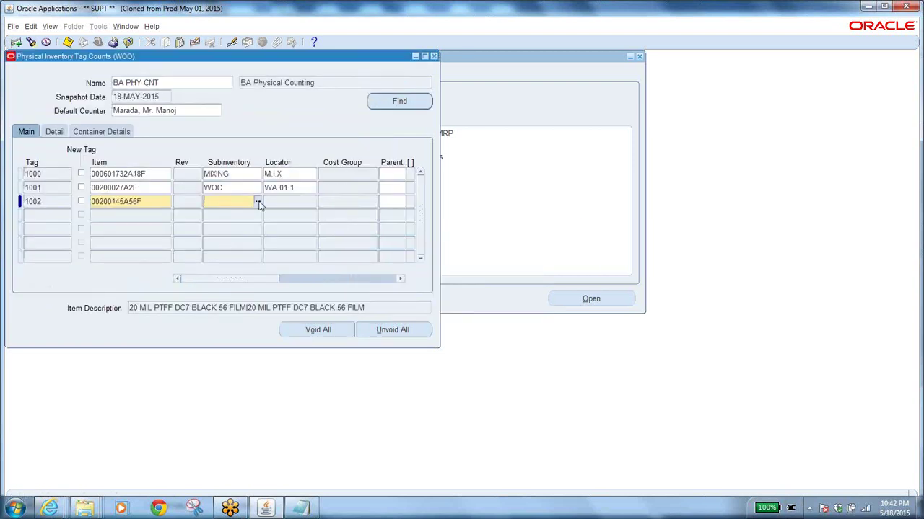
# Set the subinventory of tag 1002 to WOF, Wooster Fabrication.
pyautogui.click(258, 201)
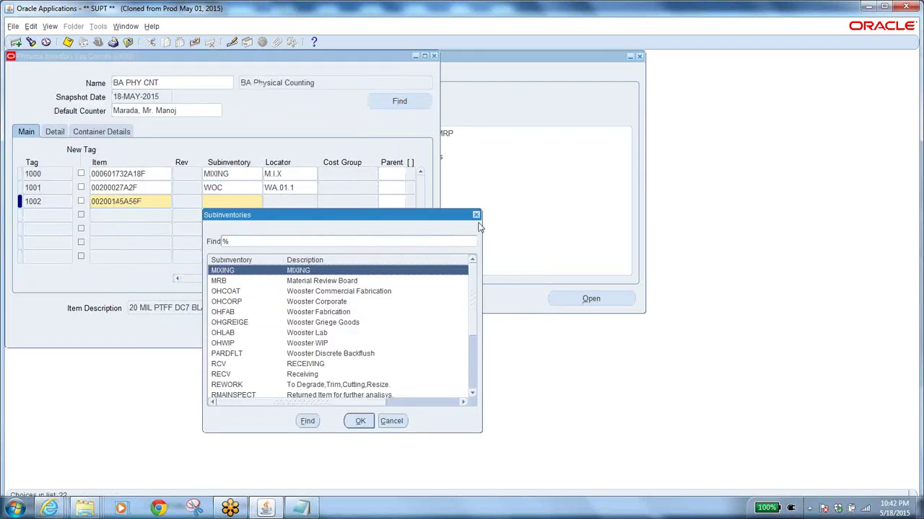
pyautogui.scroll(-4, 470, 306)
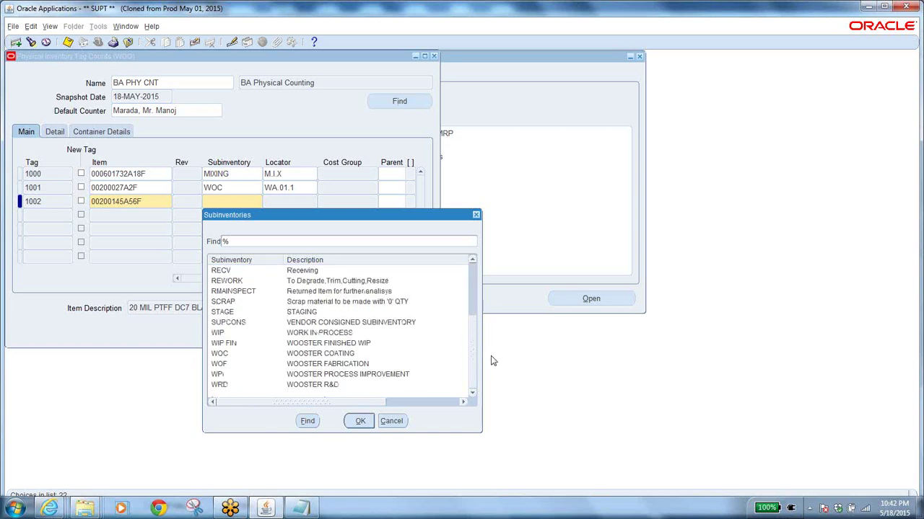
pyautogui.click(372, 365)
pyautogui.click(361, 420)
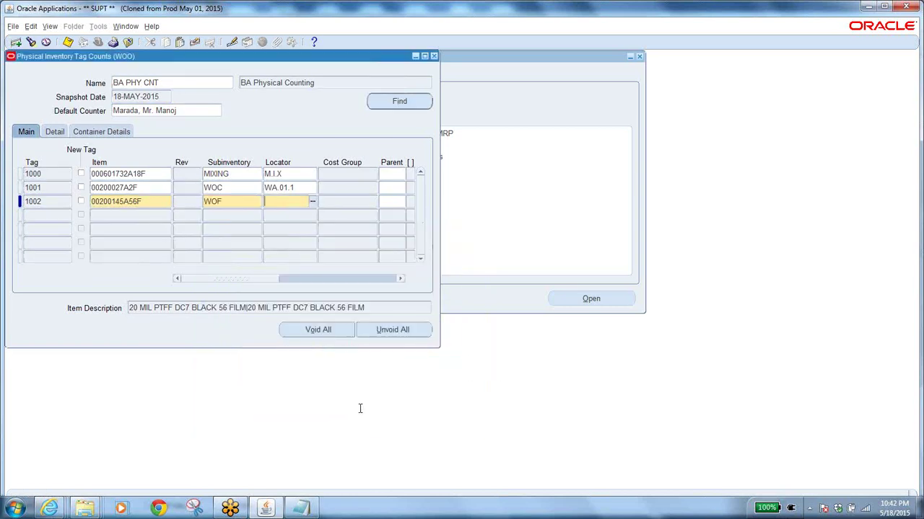
# Set the locator of tag 1002 to W.O.F by searching the stock locator combinations with %.
pyautogui.click(313, 202)
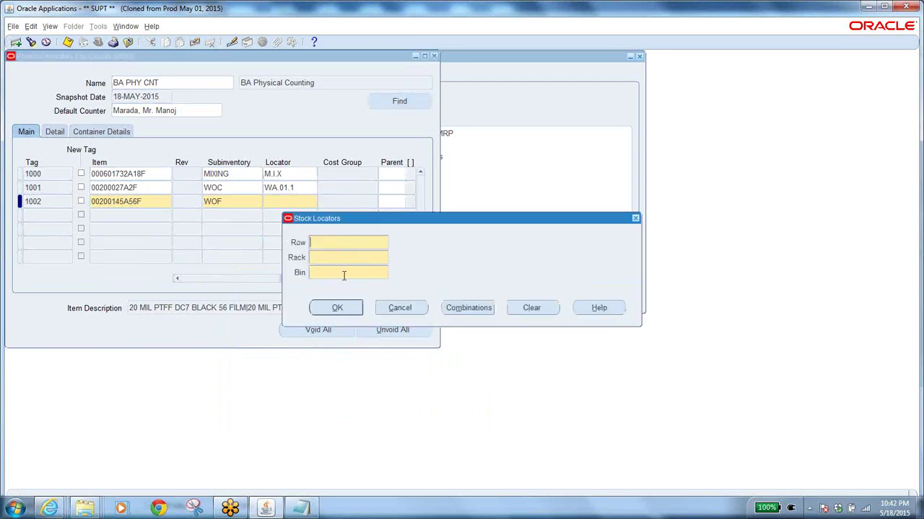
pyautogui.click(469, 308)
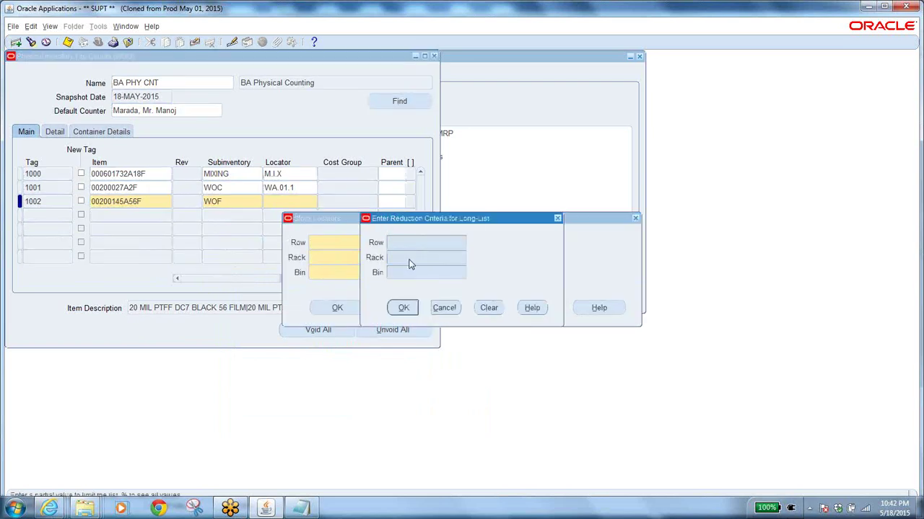
pyautogui.write('%')
pyautogui.press('Return')
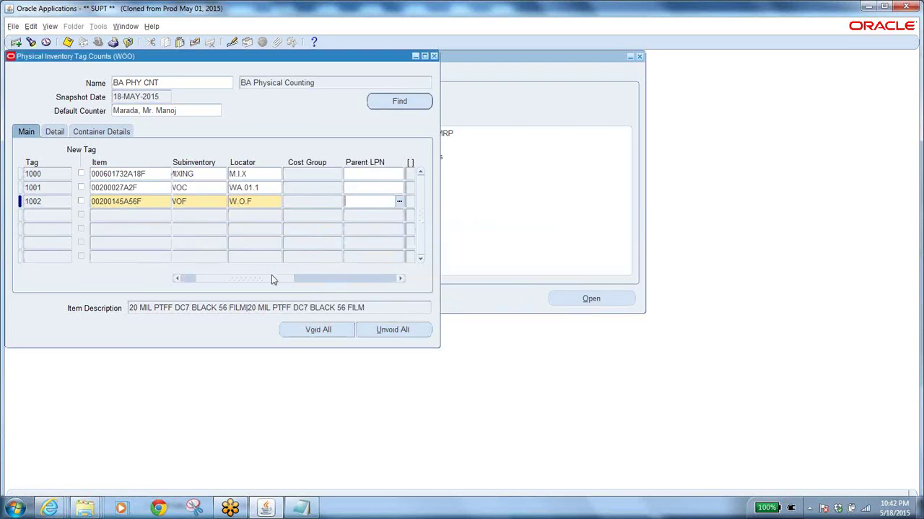
# Set the counted quantity of tag 1002 to 1000.
pyautogui.moveTo(271, 284); pyautogui.dragTo(332, 274)
pyautogui.click(331, 201)
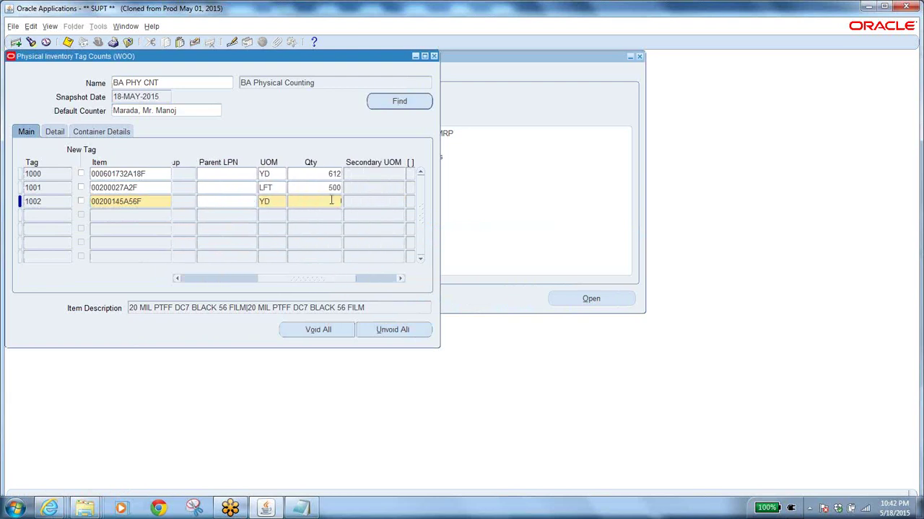
pyautogui.write('1000')
pyautogui.press('Tab')
pyautogui.moveTo(328, 283); pyautogui.dragTo(387, 281)
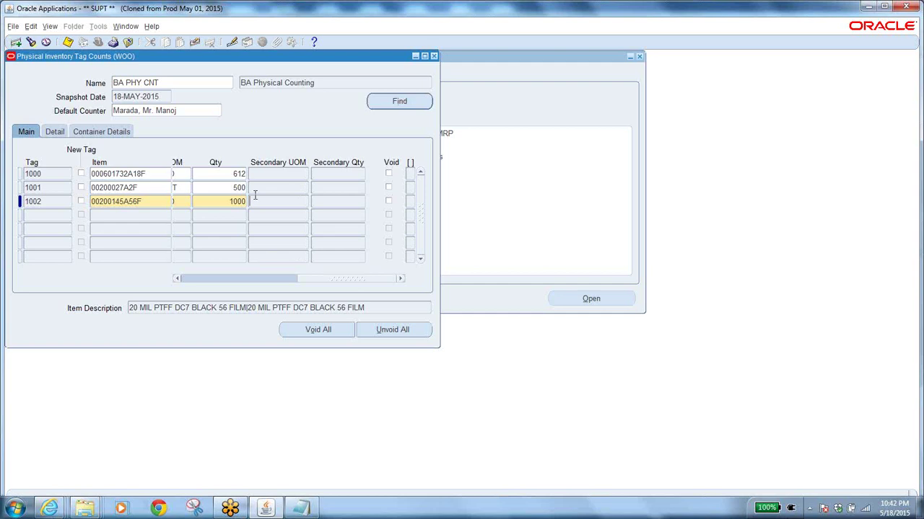
# Check the counter and container details of the three tags, and save the tag counts.
pyautogui.click(54, 133)
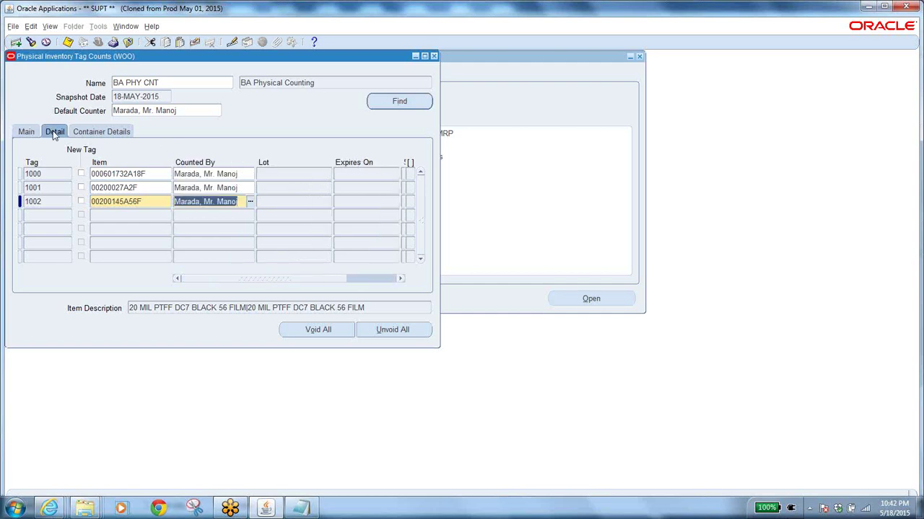
pyautogui.click(94, 132)
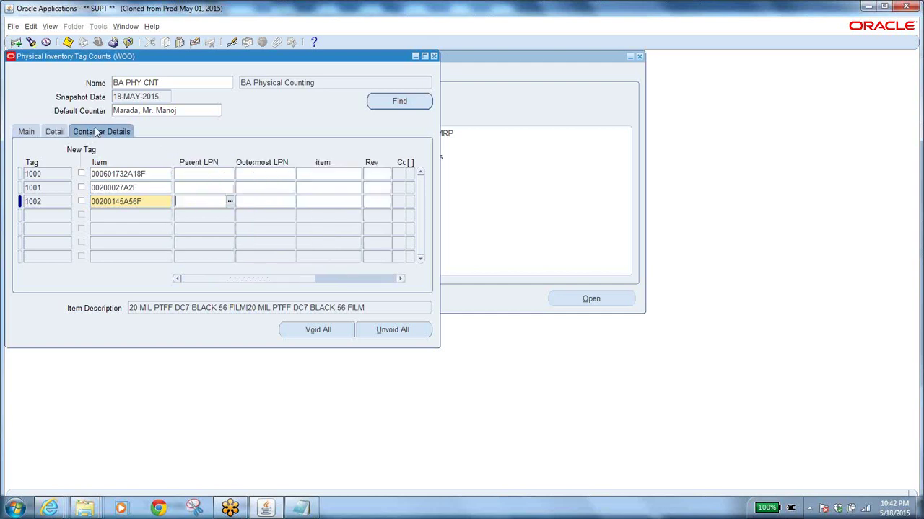
pyautogui.click(24, 134)
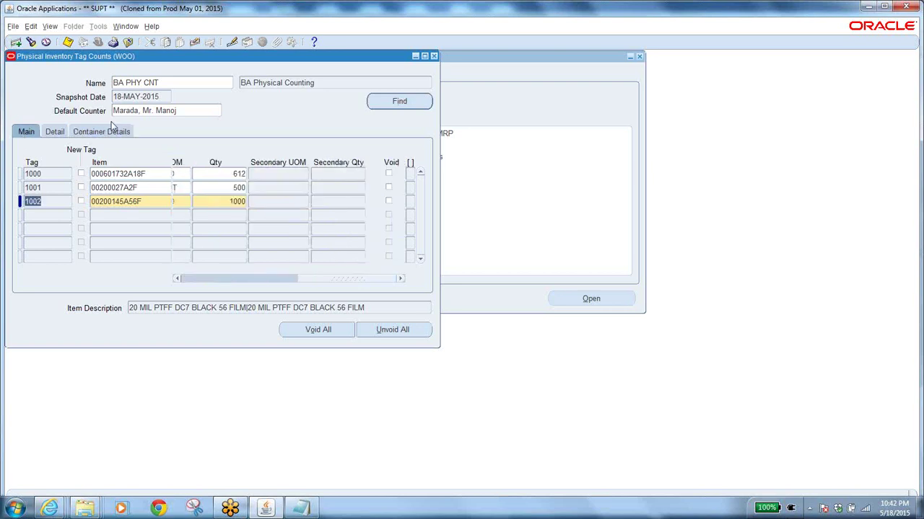
pyautogui.click(67, 42)
pyautogui.hotkey('ctrl', 's')
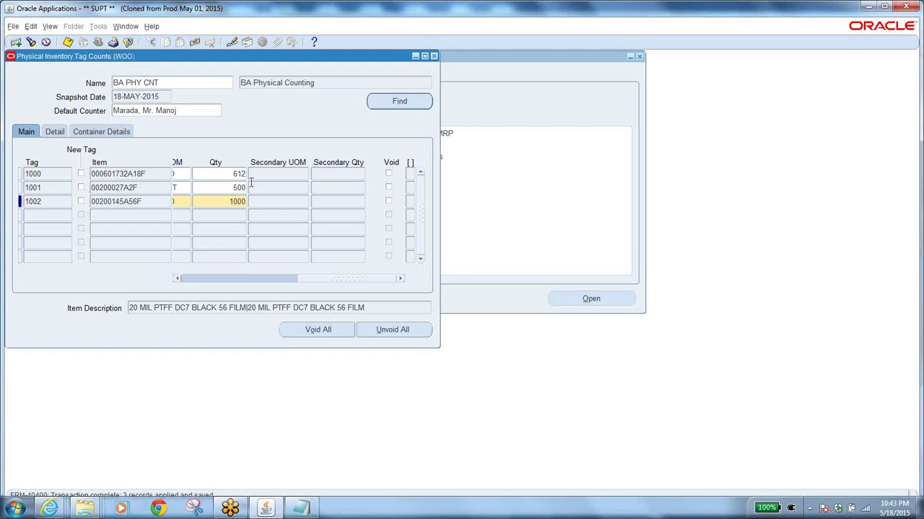
# Compare the entered tag counts with the printed tags 1000 to 1002 in the browser report, and return to the tag counts.
pyautogui.click(230, 174)
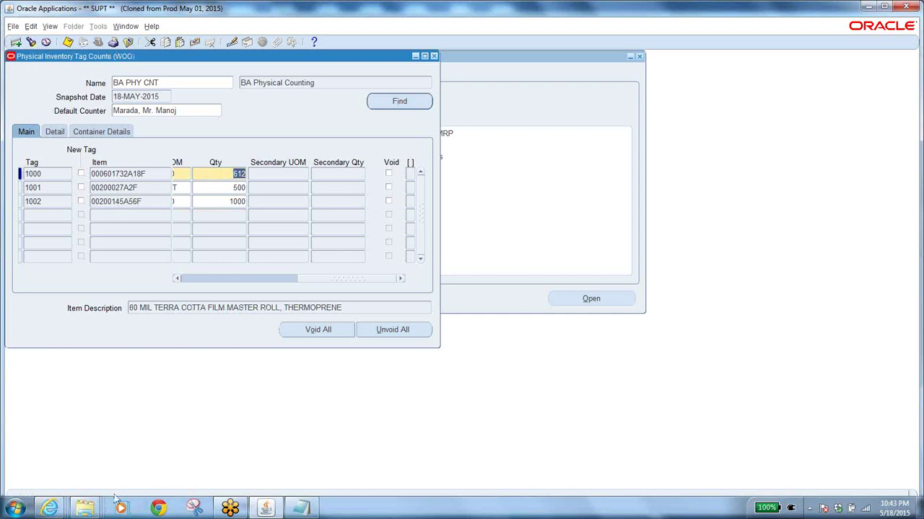
pyautogui.click(49, 509)
pyautogui.click(325, 451)
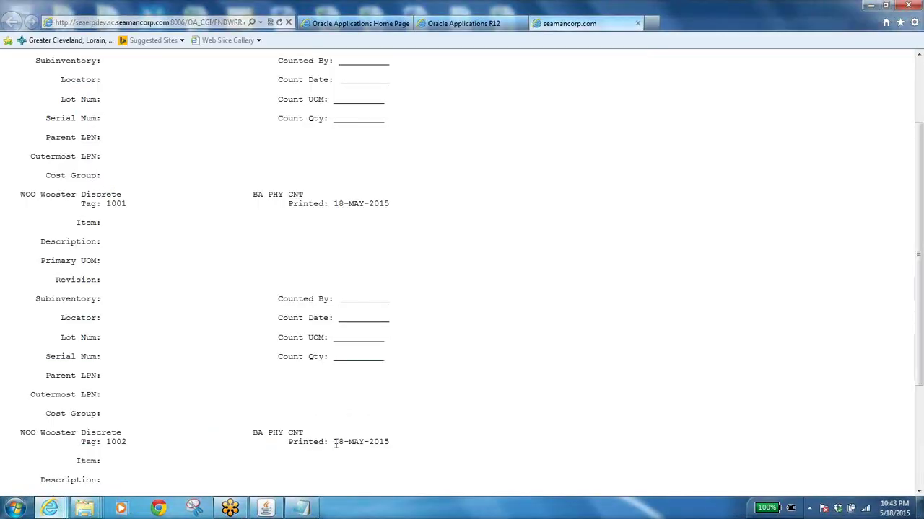
pyautogui.moveTo(919, 195); pyautogui.dragTo(922, 137)
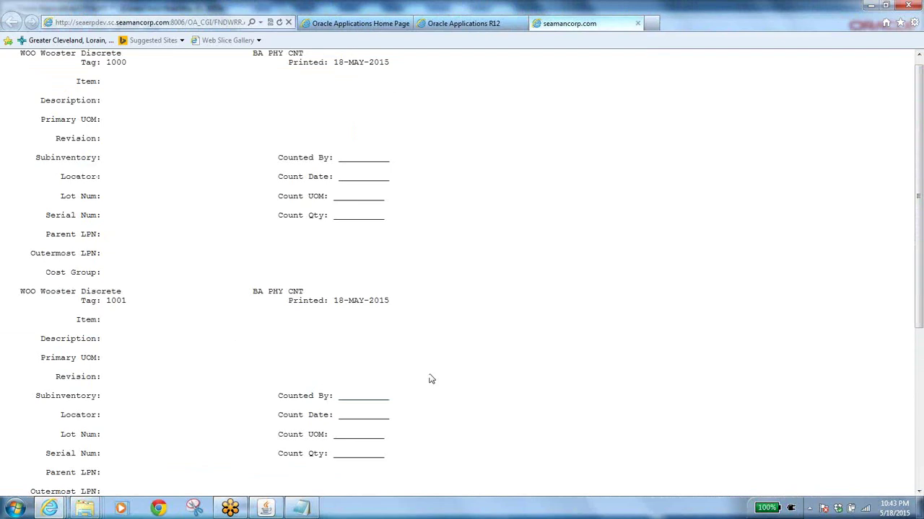
pyautogui.hotkey('alt', 'Tab')
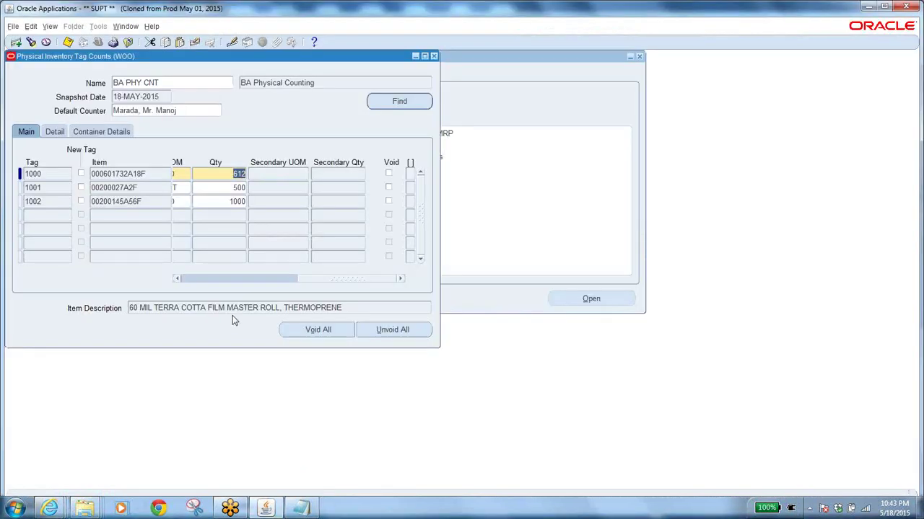
pyautogui.click(371, 281)
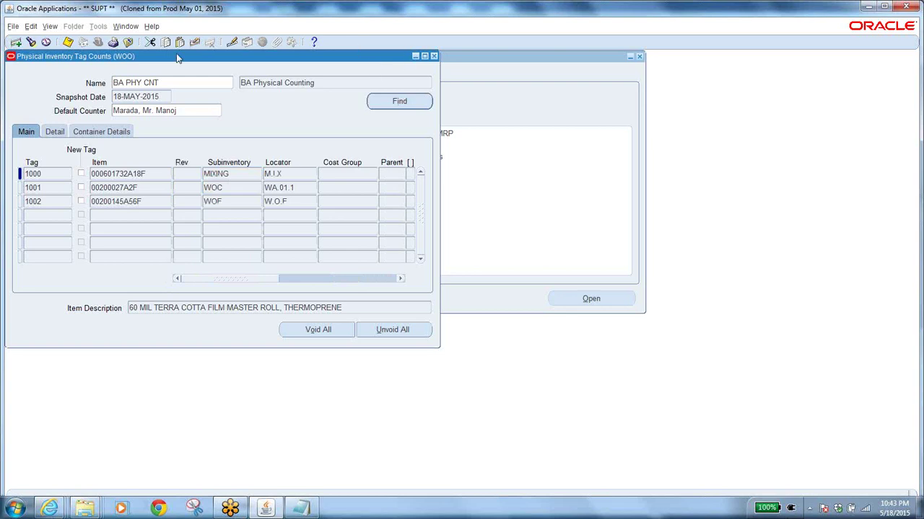
# Query the physical inventory adjustments of BA PHY CNT for approval and try to tick Adjustments Posted.
pyautogui.click(127, 42)
pyautogui.click(112, 204)
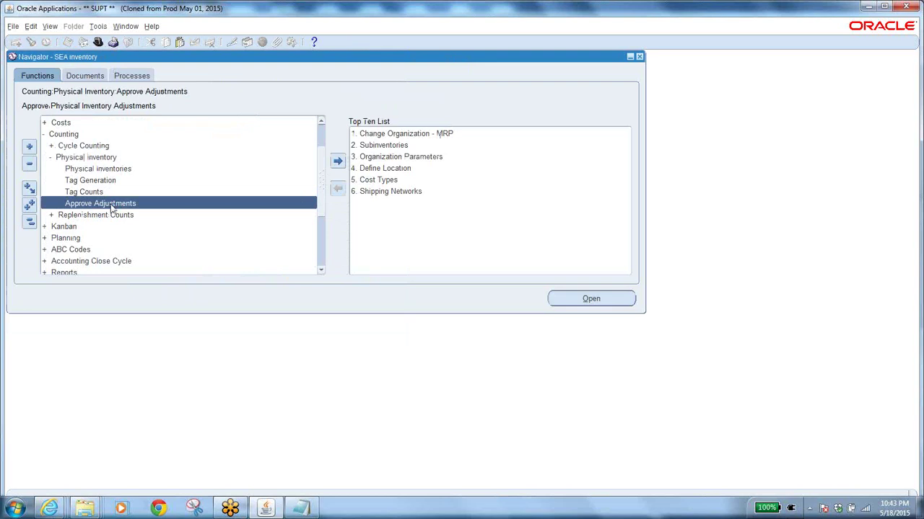
pyautogui.doubleClick(111, 207)
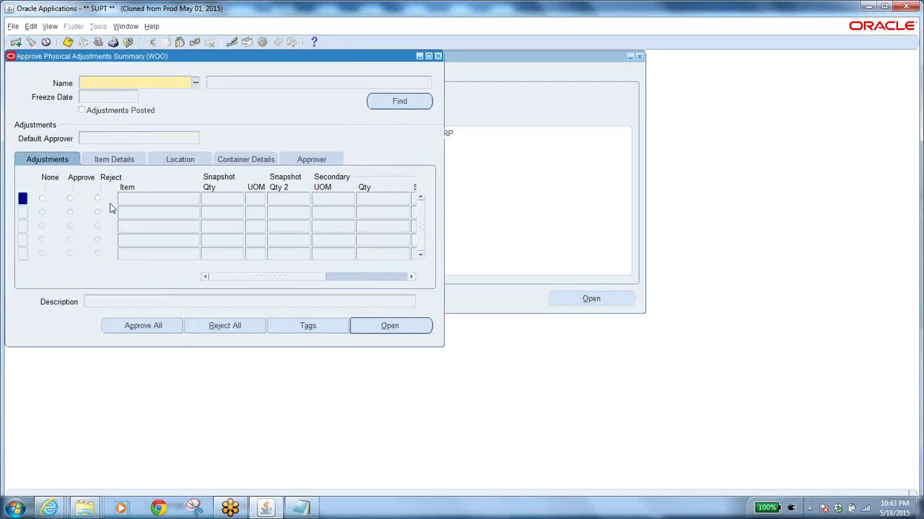
pyautogui.click(197, 85)
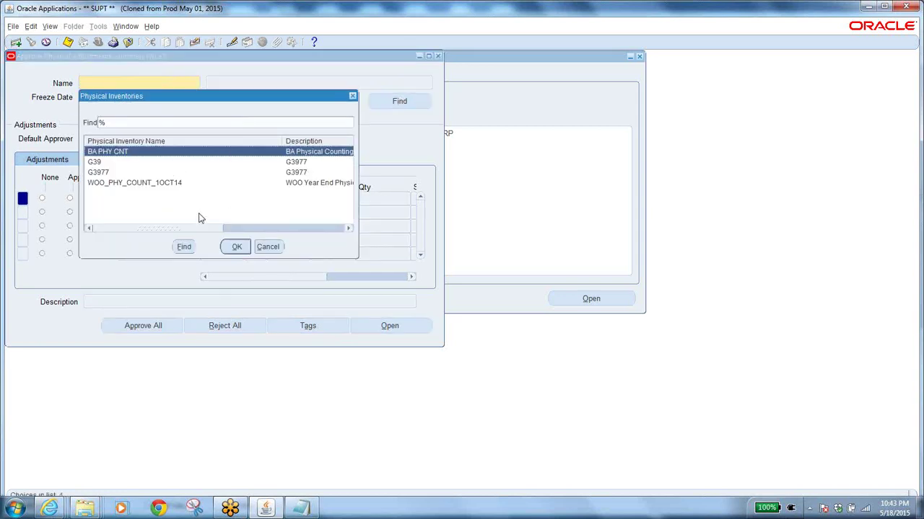
pyautogui.click(237, 248)
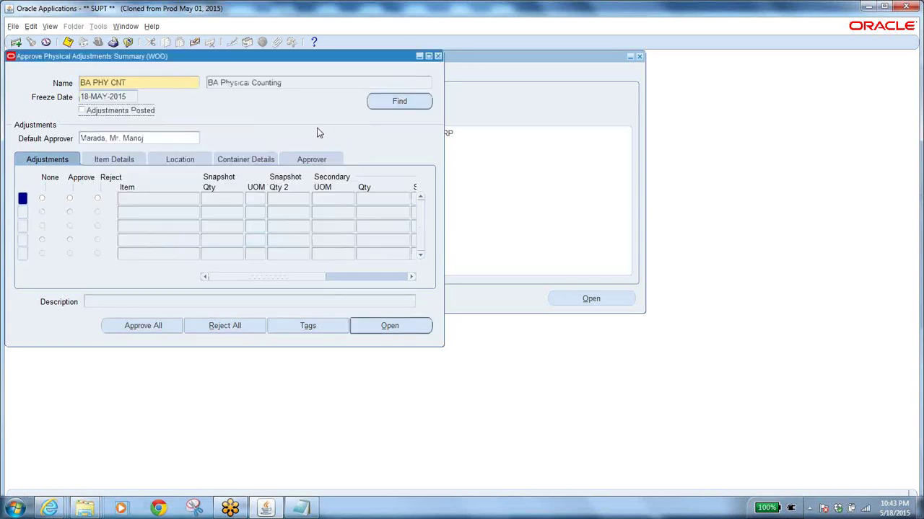
pyautogui.click(395, 102)
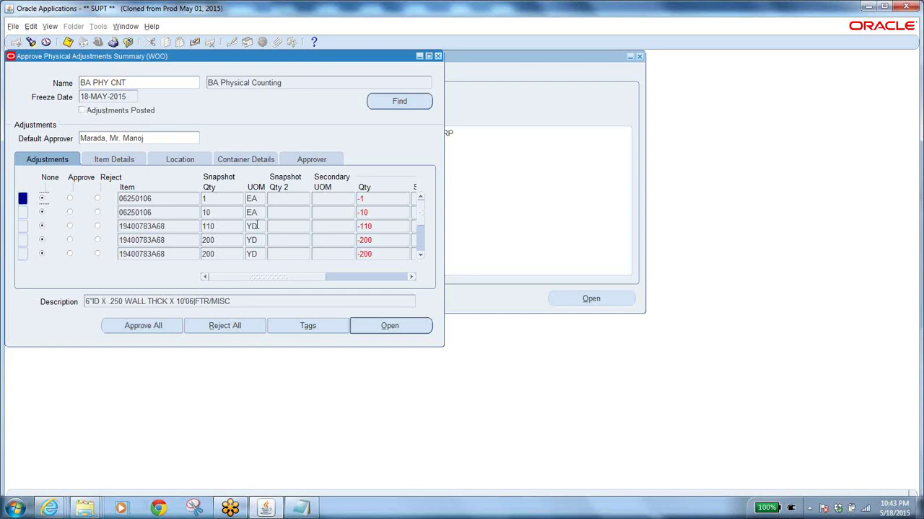
pyautogui.click(82, 111)
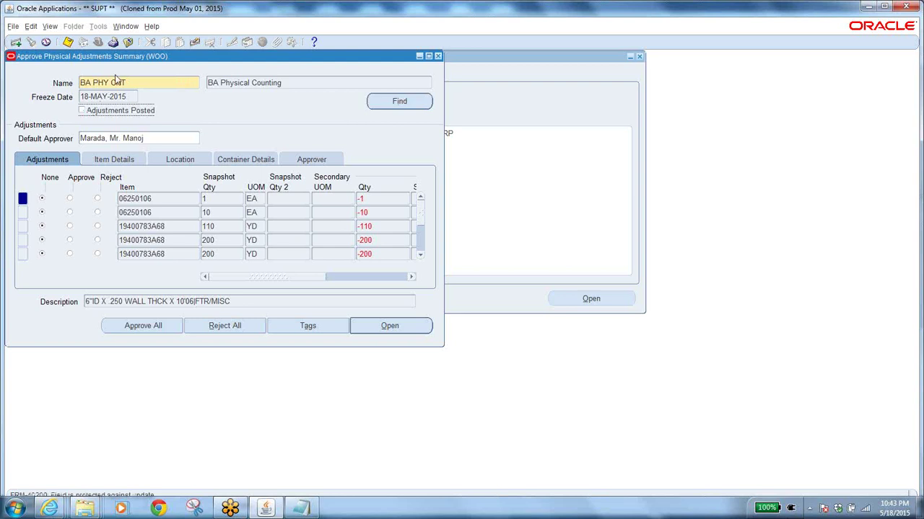
# Reopen Approve Adjustments for BA PHY CNT, try Adjustments Posted again, and query the adjustments once more.
pyautogui.click(128, 42)
pyautogui.doubleClick(128, 204)
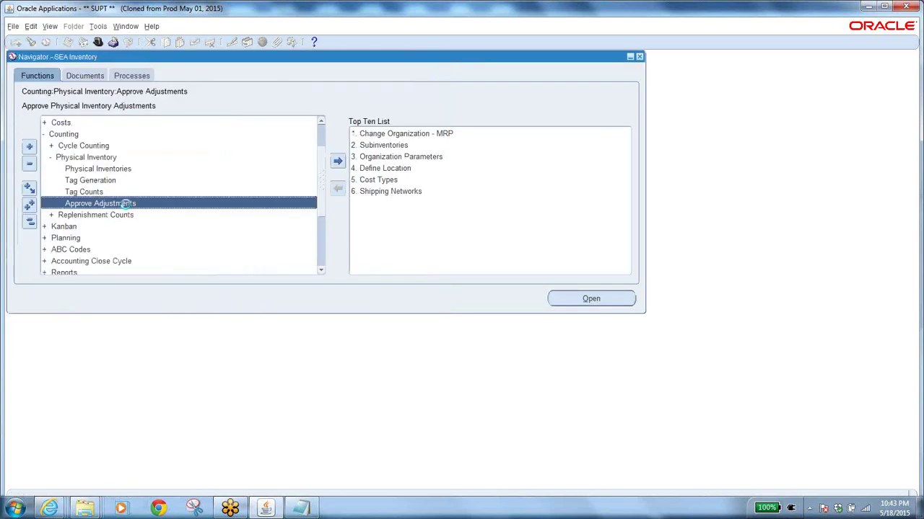
pyautogui.click(195, 83)
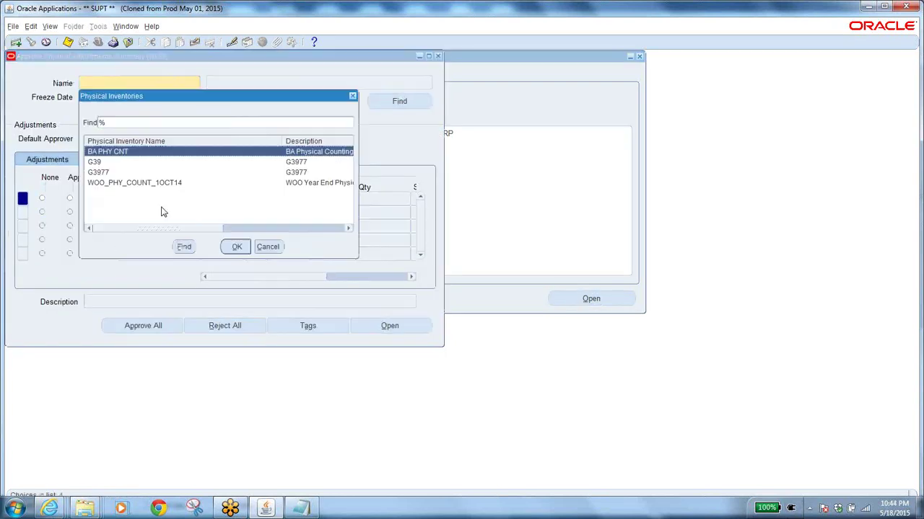
pyautogui.click(238, 245)
pyautogui.click(83, 113)
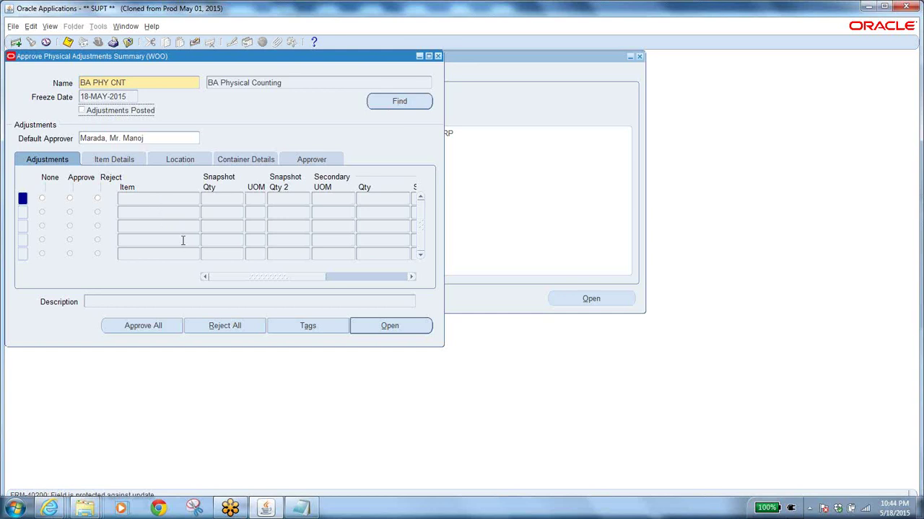
pyautogui.click(378, 101)
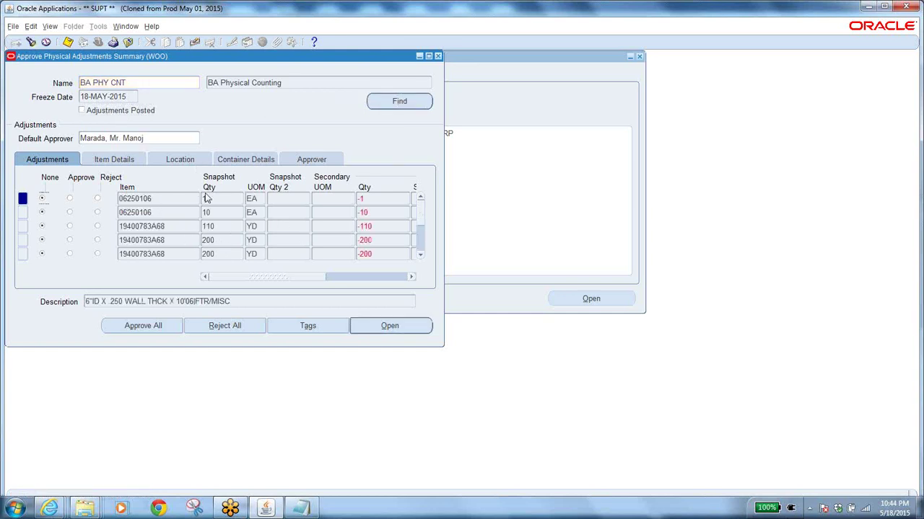
# Examine the listed items' snapshot quantities and their adjustment quantities, values and percentages.
pyautogui.click(422, 249)
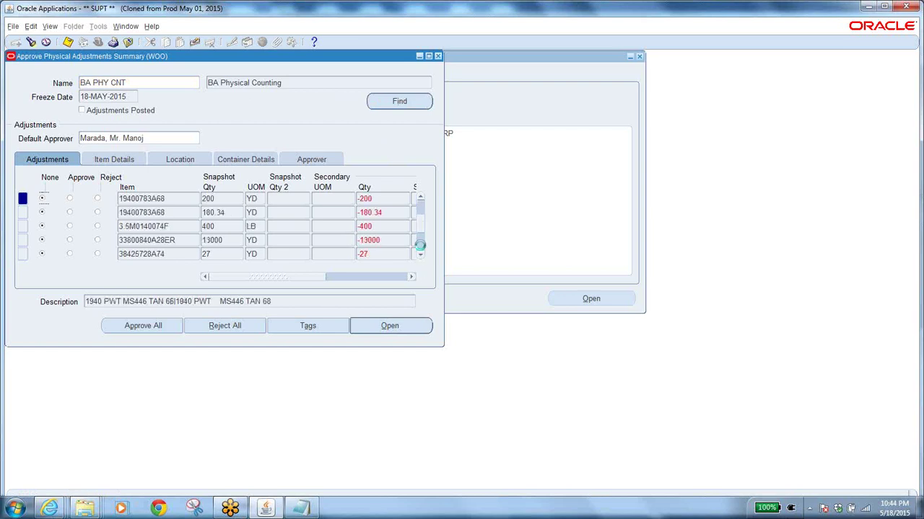
pyautogui.click(422, 251)
pyautogui.click(422, 249)
pyautogui.click(421, 247)
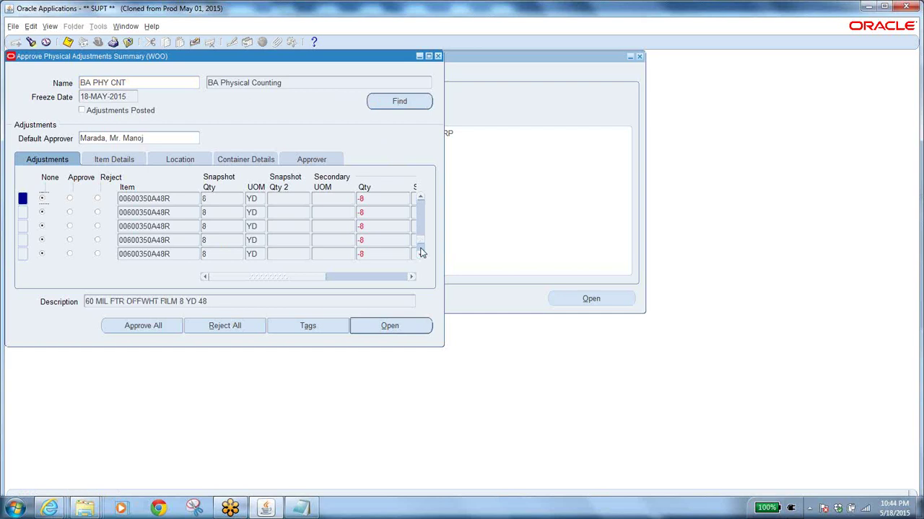
pyautogui.click(422, 252)
pyautogui.moveTo(282, 279); pyautogui.dragTo(373, 291)
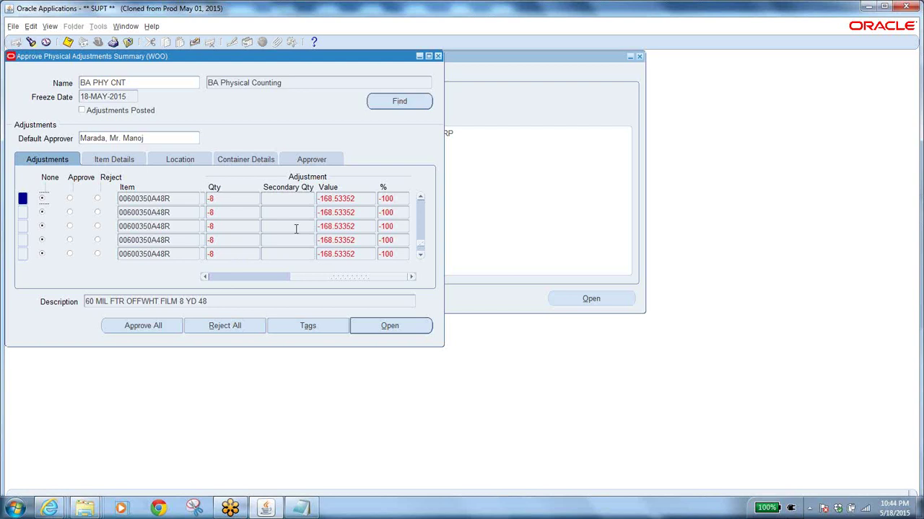
# Open the Tag Counts form for BA PHY CNT and query all existing tags.
pyautogui.click(129, 42)
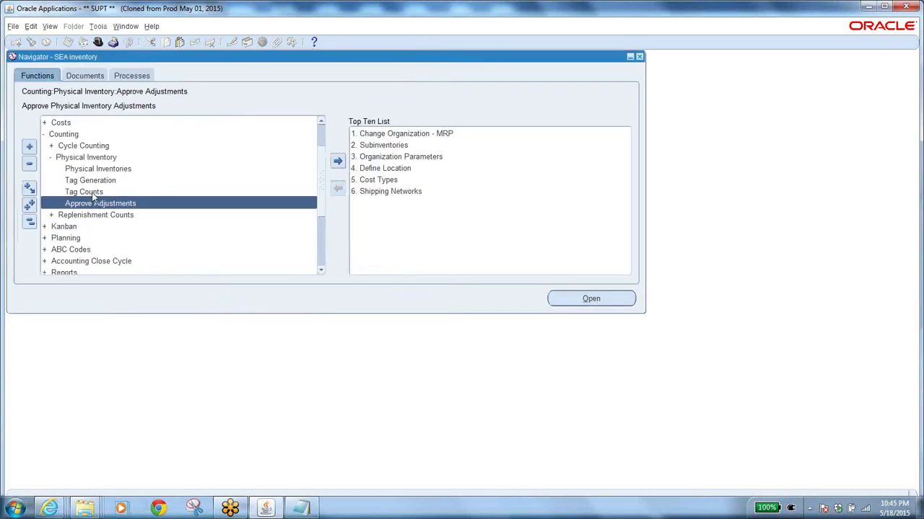
pyautogui.click(91, 194)
pyautogui.doubleClick(92, 194)
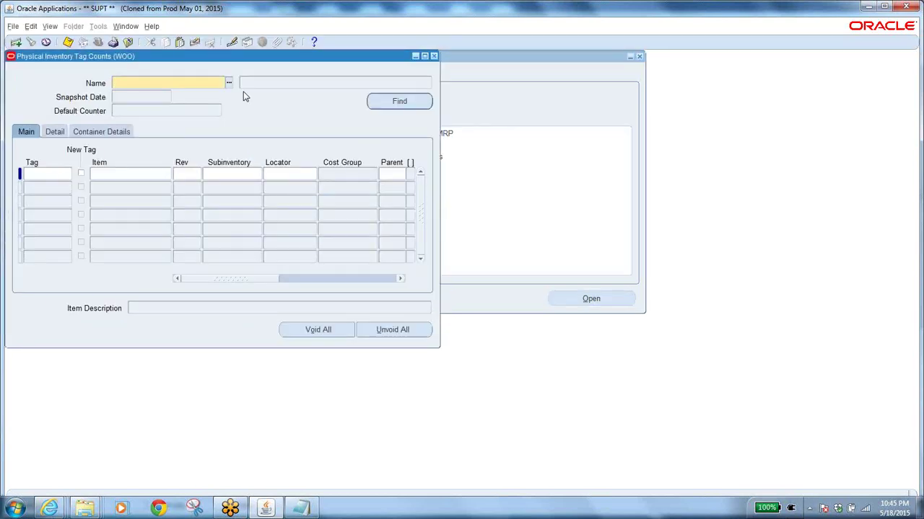
pyautogui.click(228, 84)
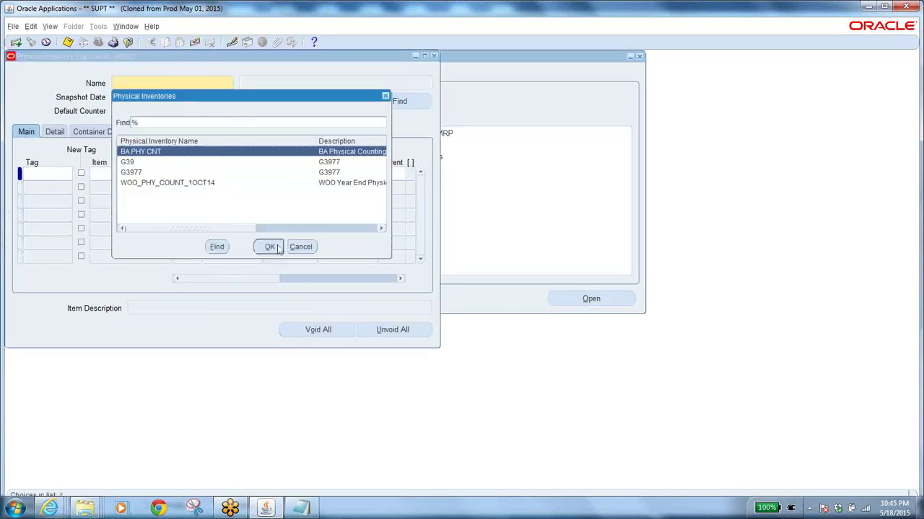
pyautogui.click(269, 247)
pyautogui.click(397, 105)
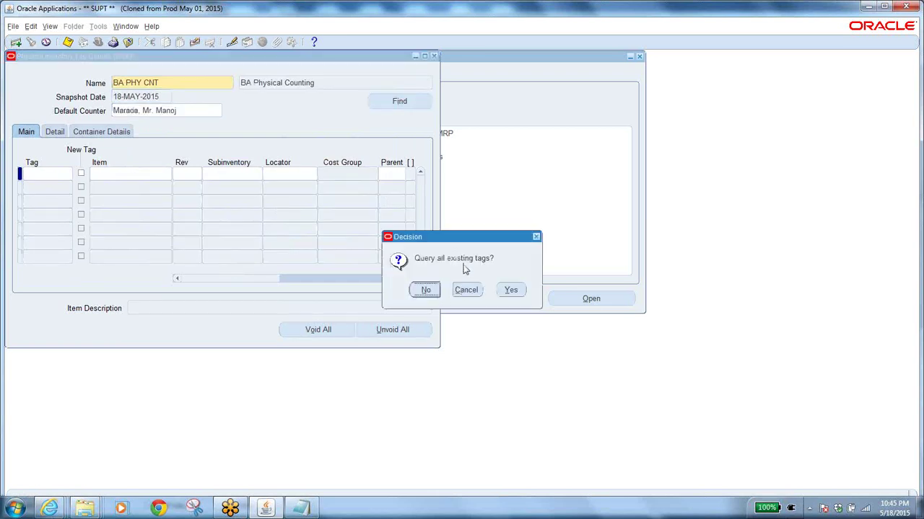
pyautogui.click(511, 290)
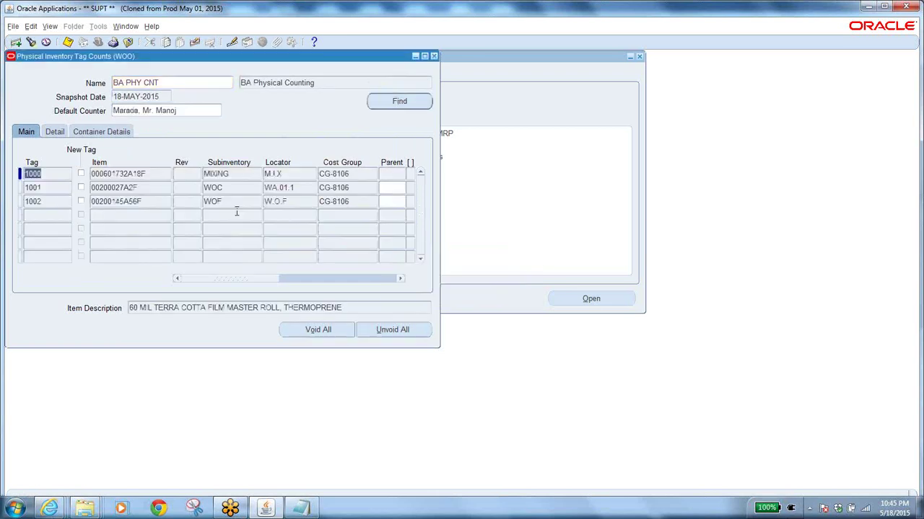
# Copy the item number of tag 1000 into the Notepad notes beneath BA PHY CNT.
pyautogui.click(150, 174)
pyautogui.hotkey('ctrl', 'c')
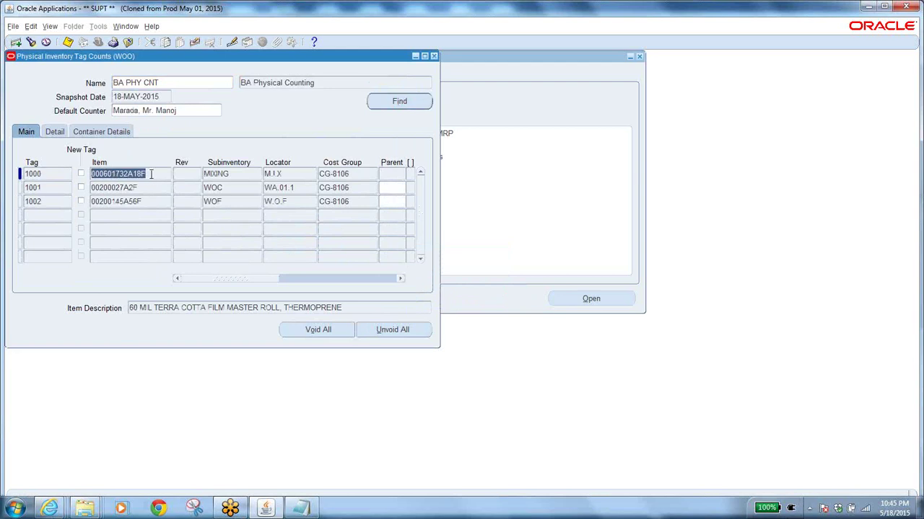
pyautogui.click(301, 509)
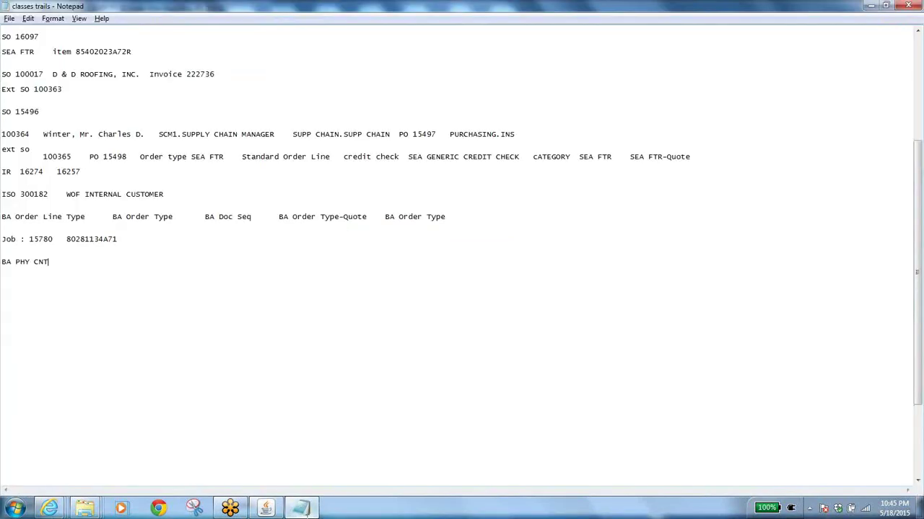
pyautogui.hotkey('ctrl', 'v')
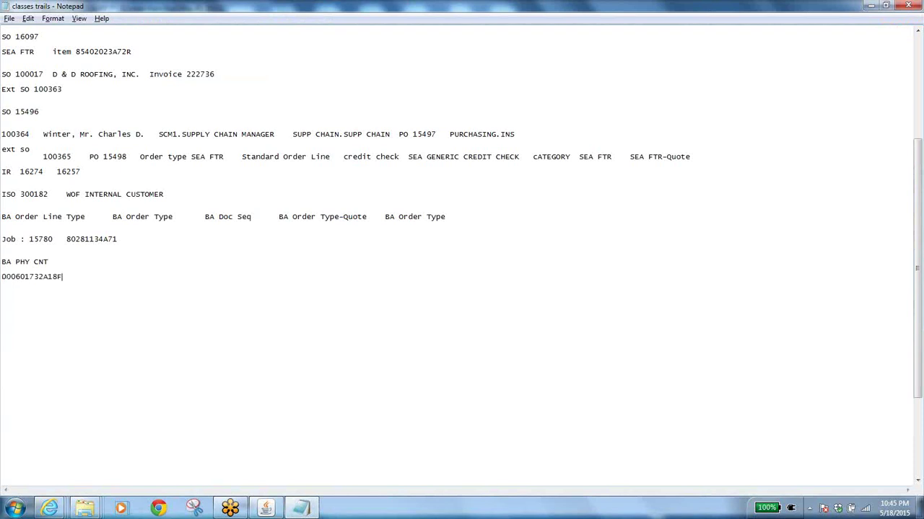
# Copy the item number of tag 1001 from the Oracle Tag Counts form onto a new line of the Notepad notes.
pyautogui.hotkey('alt', 'Tab')
pyautogui.click(149, 189)
pyautogui.hotkey('ctrl', 'c')
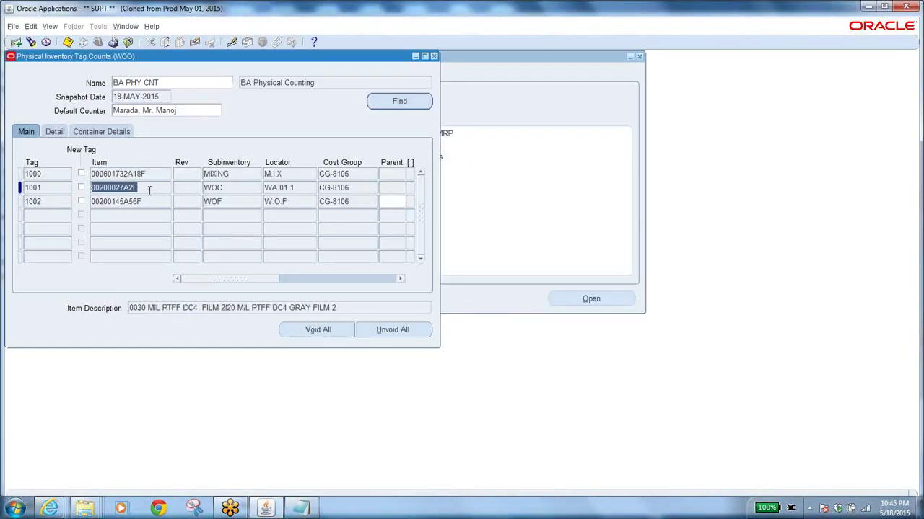
pyautogui.hotkey('alt', 'Tab')
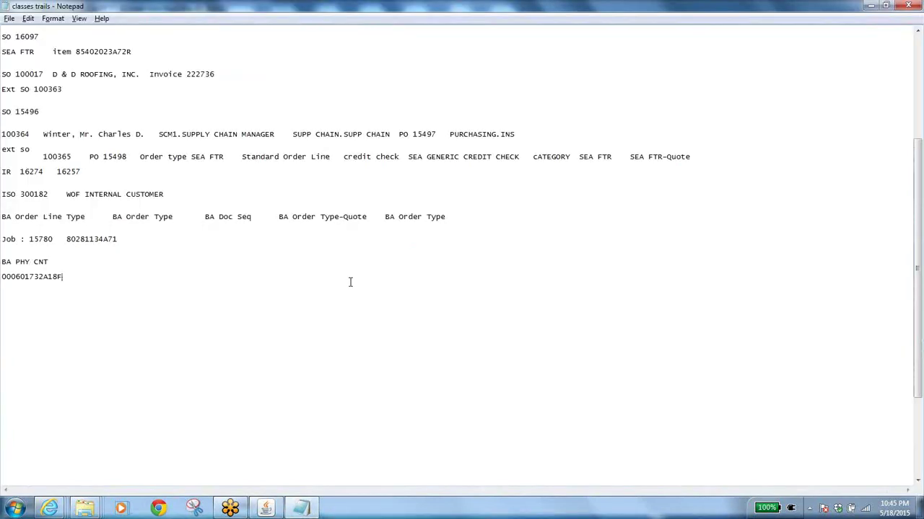
pyautogui.hotkey('ctrl', 'v')
# Copy the item number of tag 1002 from Oracle into the Notepad notes below the other two items.
pyautogui.hotkey('alt', 'Tab')
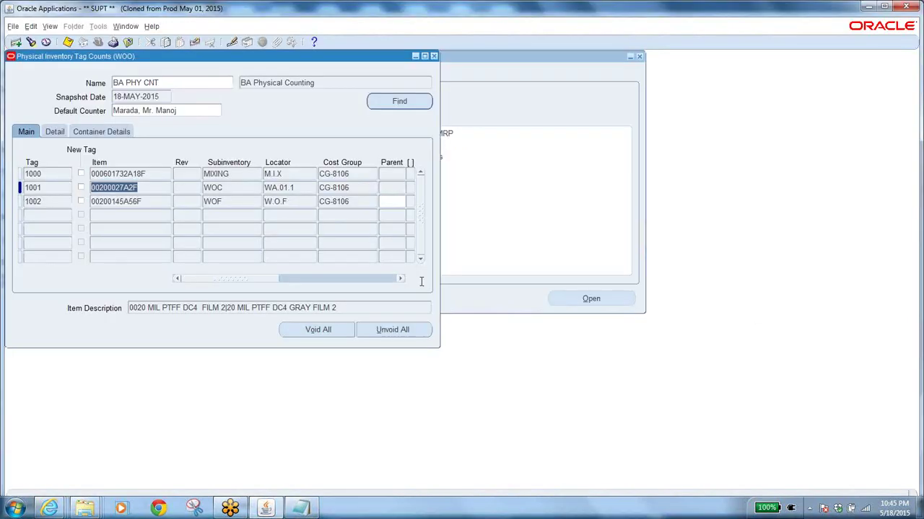
pyautogui.click(153, 205)
pyautogui.hotkey('ctrl', 'c')
pyautogui.hotkey('alt', 'Tab')
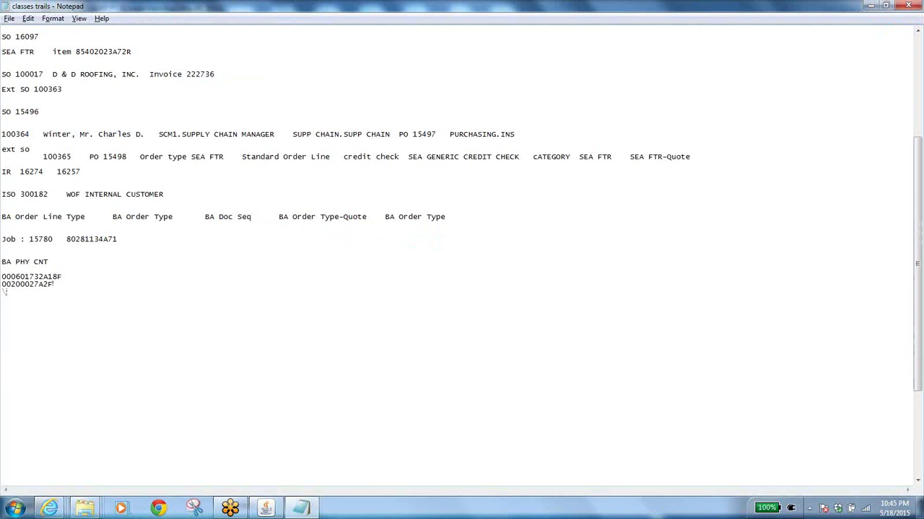
pyautogui.hotkey('ctrl', 'v')
# Back in Oracle, close Tag Counts, open Approve Adjustments for BA PHY CNT and query its adjustments.
pyautogui.hotkey('alt', 'Tab')
pyautogui.click(129, 41)
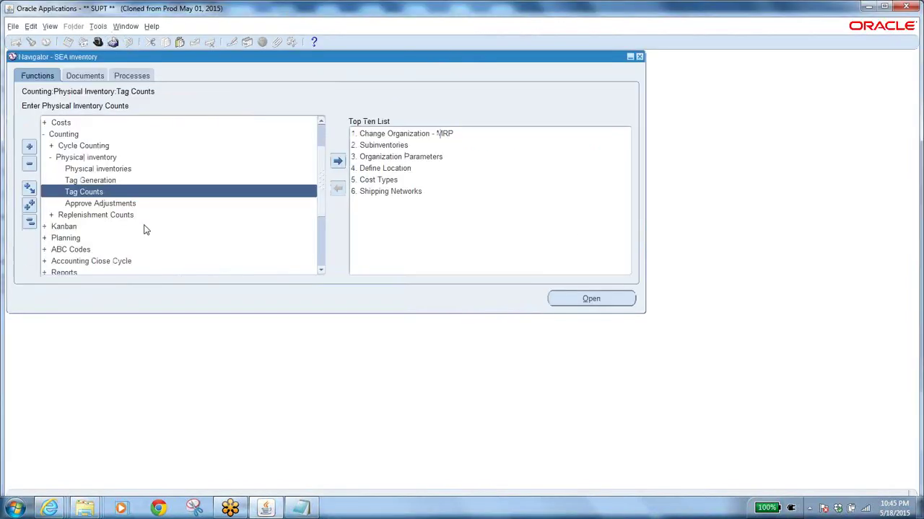
pyautogui.click(125, 204)
pyautogui.doubleClick(125, 204)
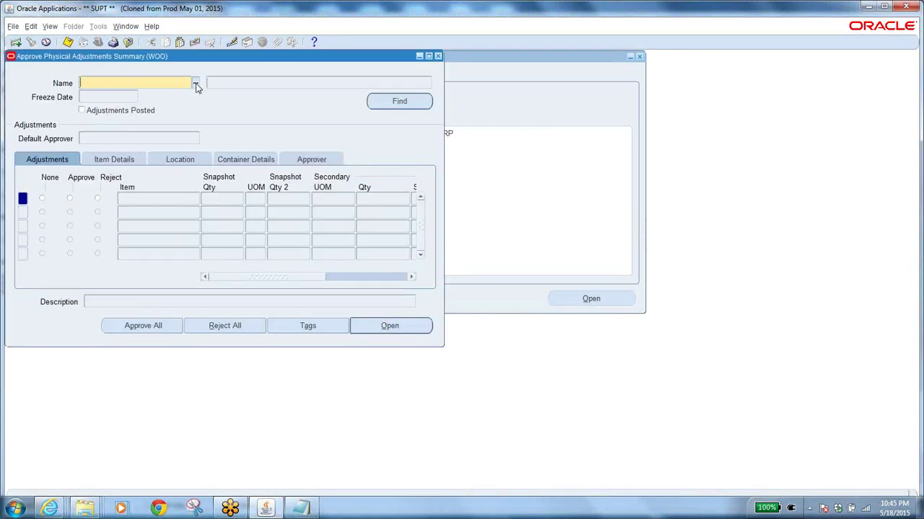
pyautogui.click(196, 84)
pyautogui.click(238, 247)
pyautogui.click(377, 103)
pyautogui.click(170, 200)
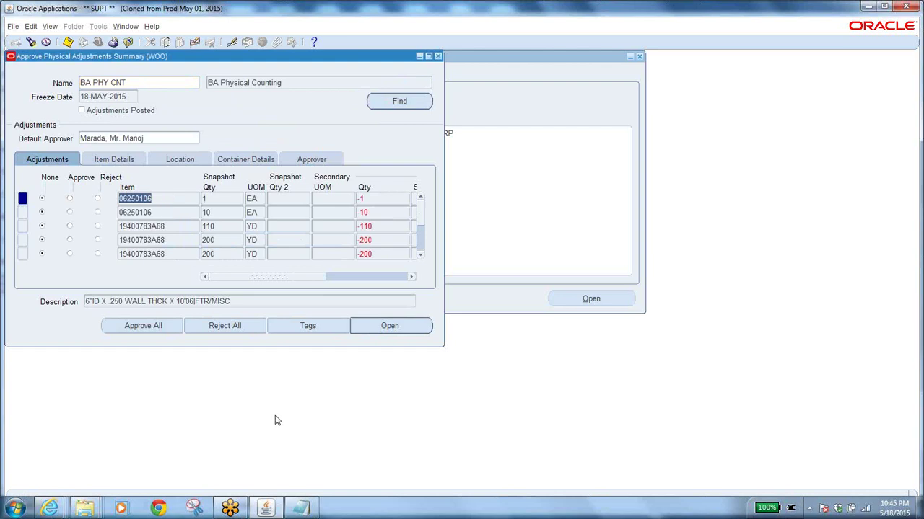
# Try approving all of the queried BA PHY CNT adjustments at once and check the noted item numbers.
pyautogui.click(147, 326)
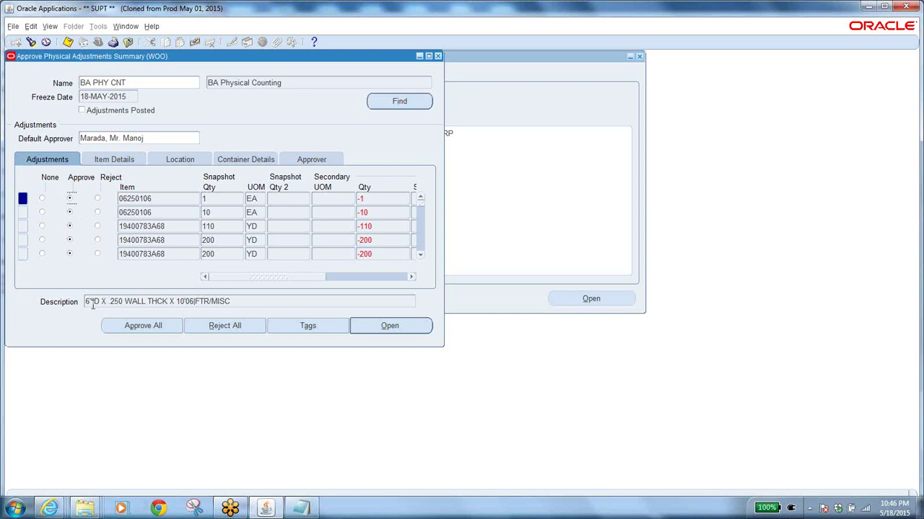
pyautogui.click(301, 509)
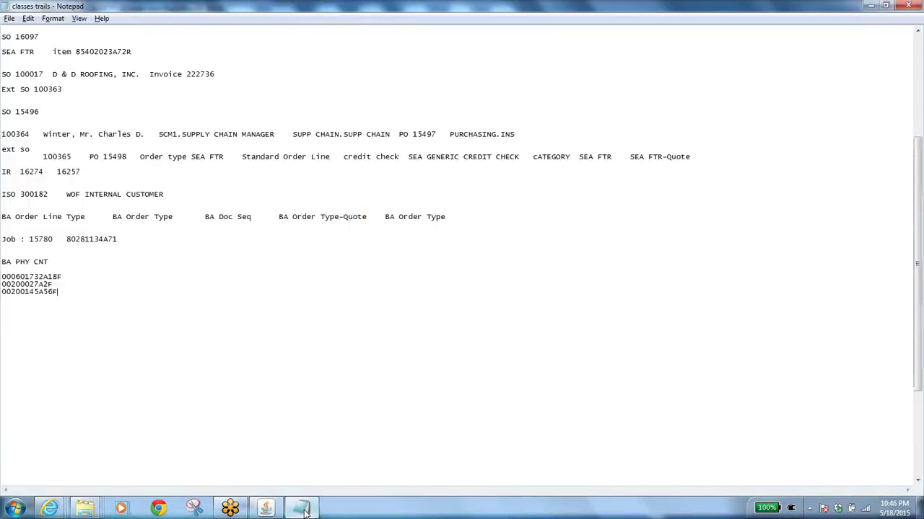
pyautogui.click(303, 510)
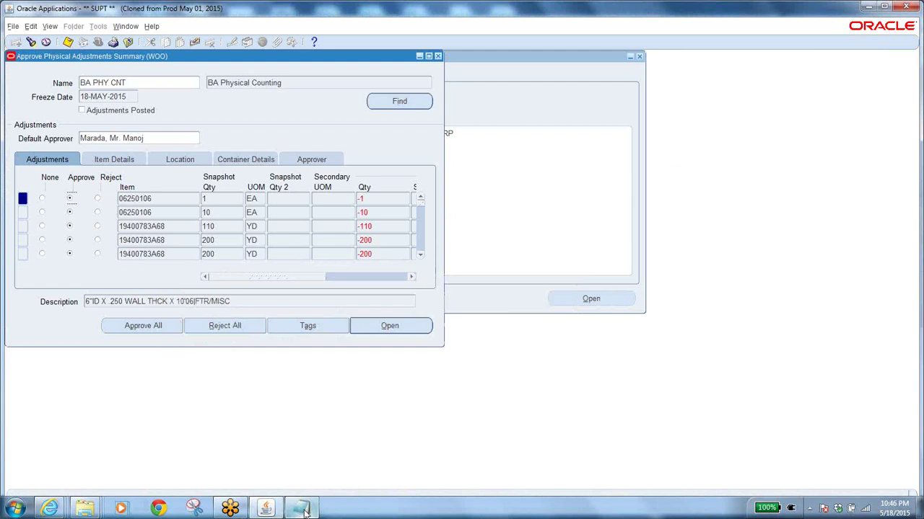
# Copy 000601732A18F from the Notepad notes and query only that item's adjustment in Oracle, discarding the unsaved blanket approval.
pyautogui.click(303, 509)
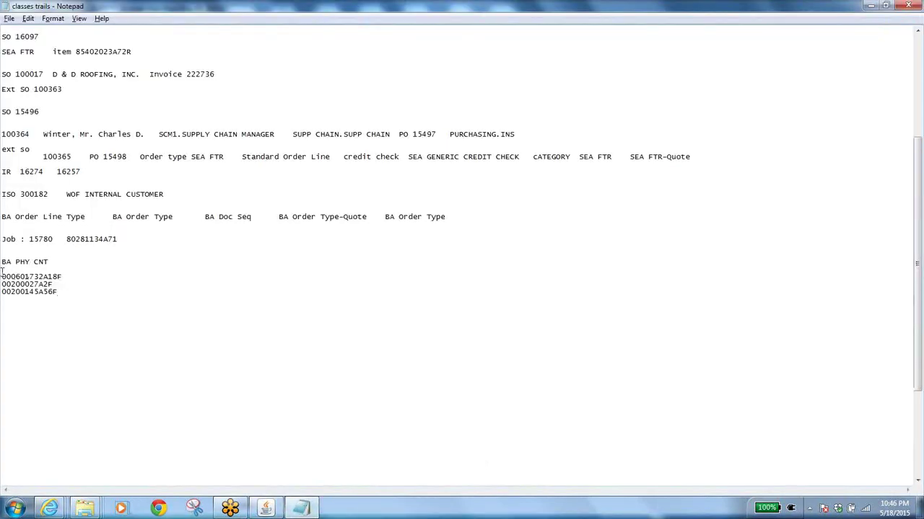
pyautogui.moveTo(3, 276); pyautogui.dragTo(63, 279)
pyautogui.hotkey('ctrl', 'c')
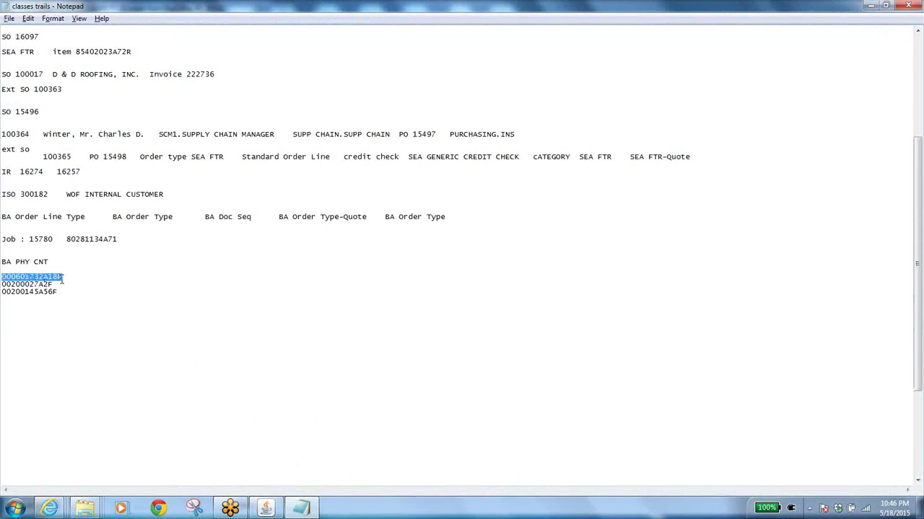
pyautogui.hotkey('alt', 'Tab')
pyautogui.doubleClick(165, 202)
pyautogui.press('F11')
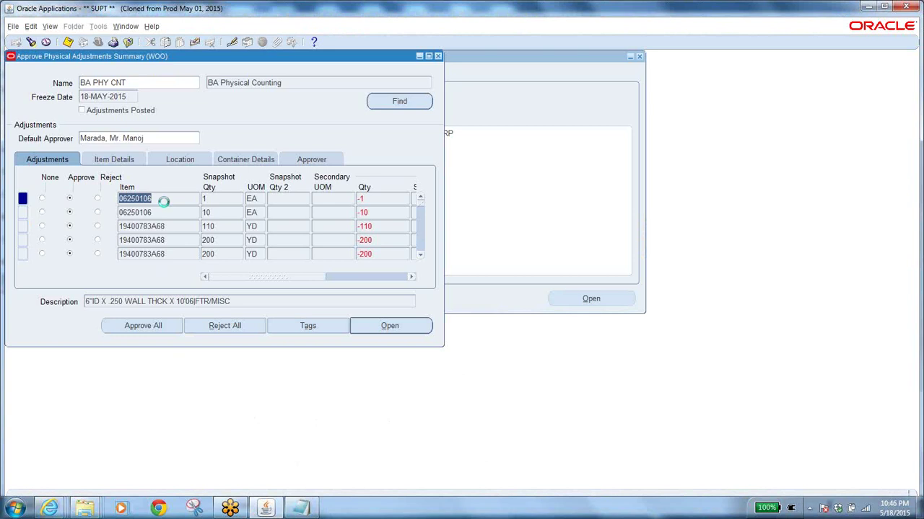
pyautogui.press('Tab')
pyautogui.press('Return')
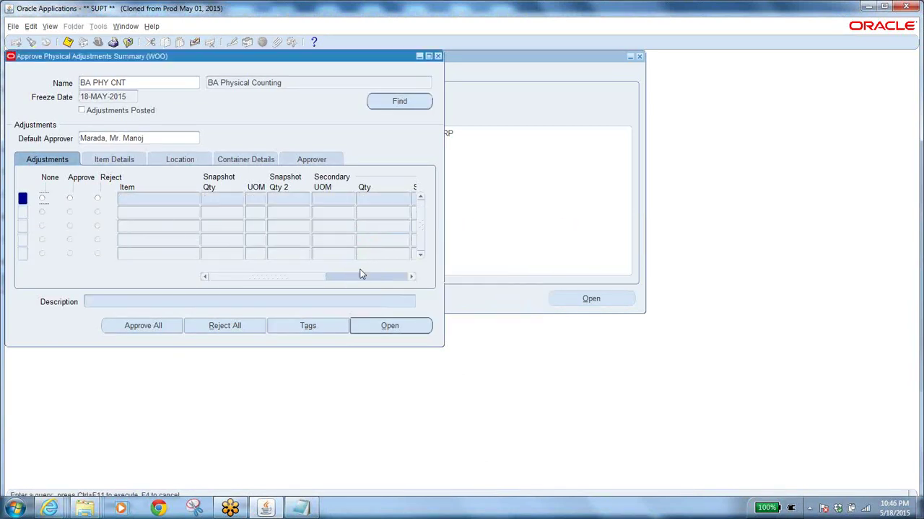
pyautogui.click(173, 198)
pyautogui.hotkey('ctrl', 'v')
pyautogui.hotkey('ctrl', 'F11')
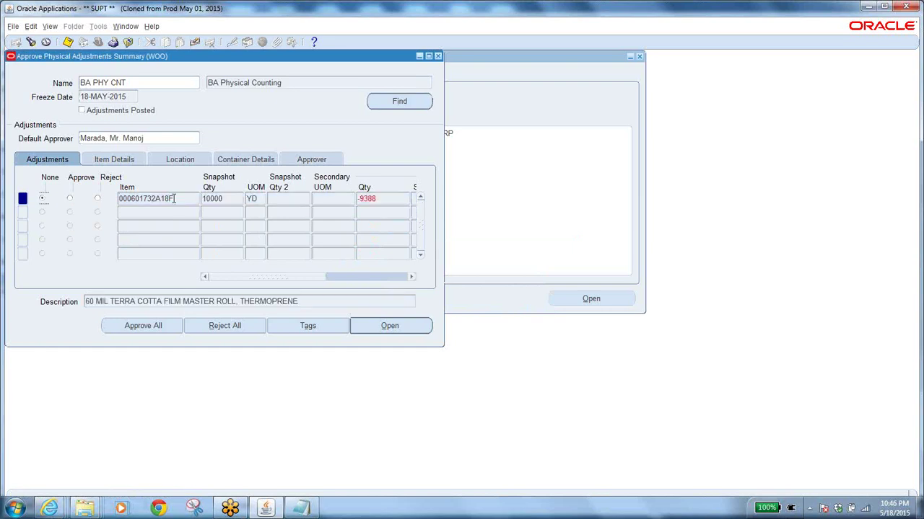
# Review the snapshot and adjustment quantities of item 000601732A18F, then reject its adjustment and save.
pyautogui.moveTo(299, 279); pyautogui.dragTo(264, 286)
pyautogui.doubleClick(227, 200)
pyautogui.click(229, 199)
pyautogui.moveTo(231, 200); pyautogui.dragTo(185, 198)
pyautogui.moveTo(286, 279); pyautogui.dragTo(385, 280)
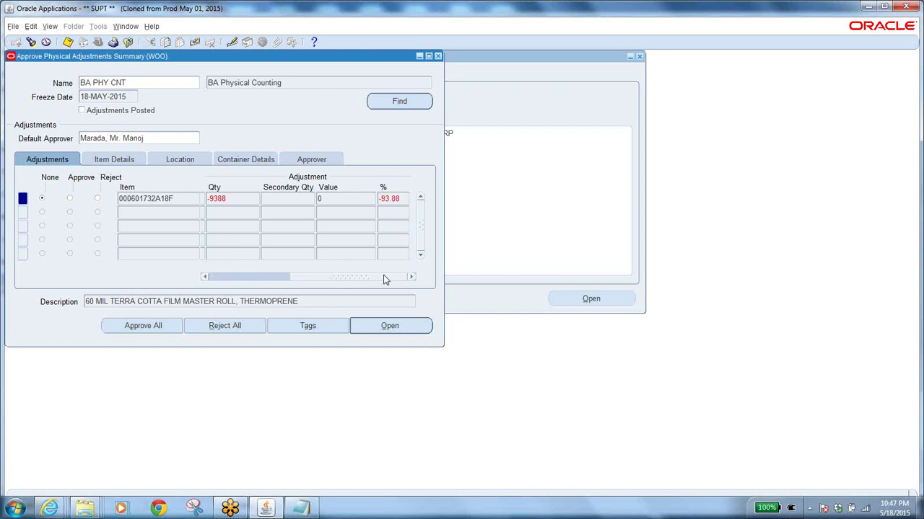
pyautogui.click(232, 200)
pyautogui.click(230, 199)
pyautogui.click(97, 199)
pyautogui.click(151, 209)
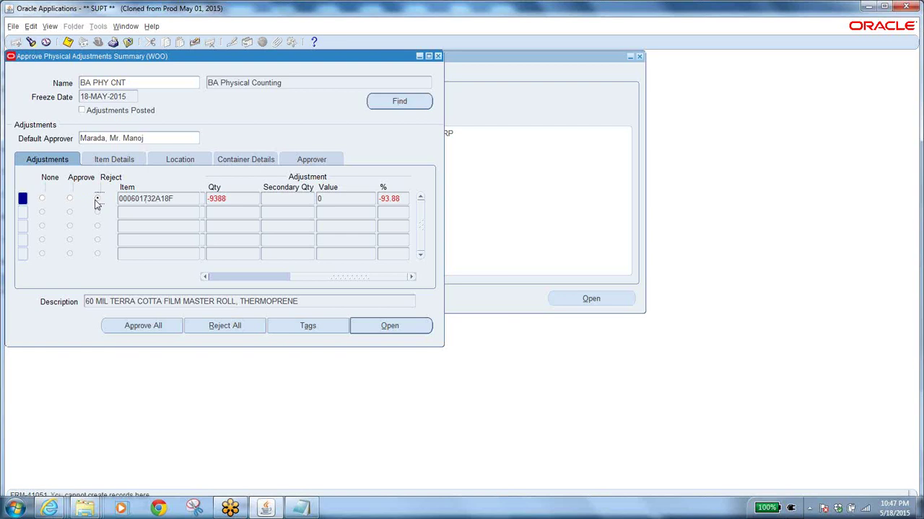
pyautogui.click(68, 42)
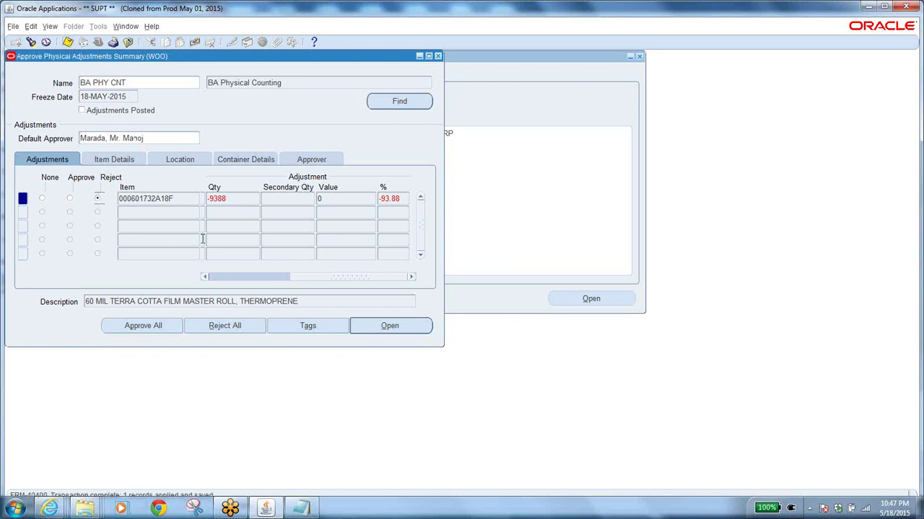
# Copy 00200027A2F from the Notepad notes and query that item's adjustment in Oracle.
pyautogui.click(301, 508)
pyautogui.moveTo(57, 286); pyautogui.dragTo(3, 284)
pyautogui.hotkey('ctrl', 'c')
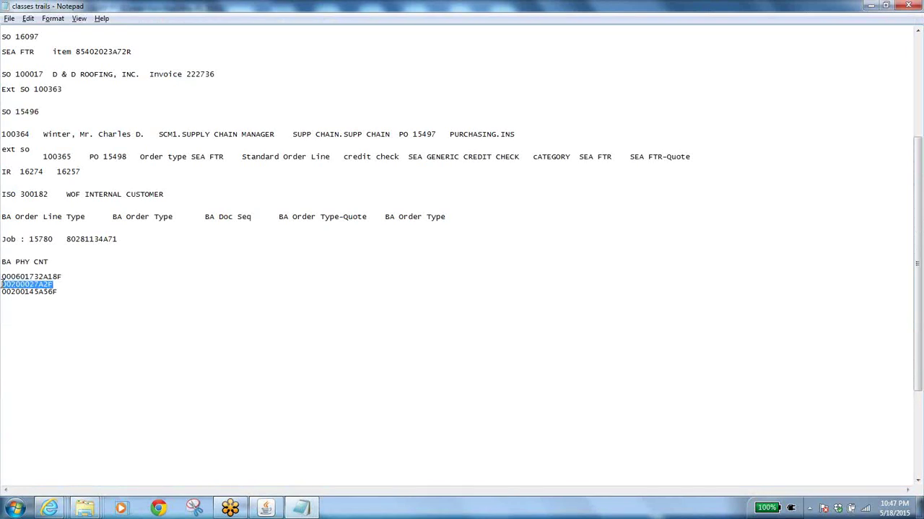
pyautogui.hotkey('alt', 'Tab')
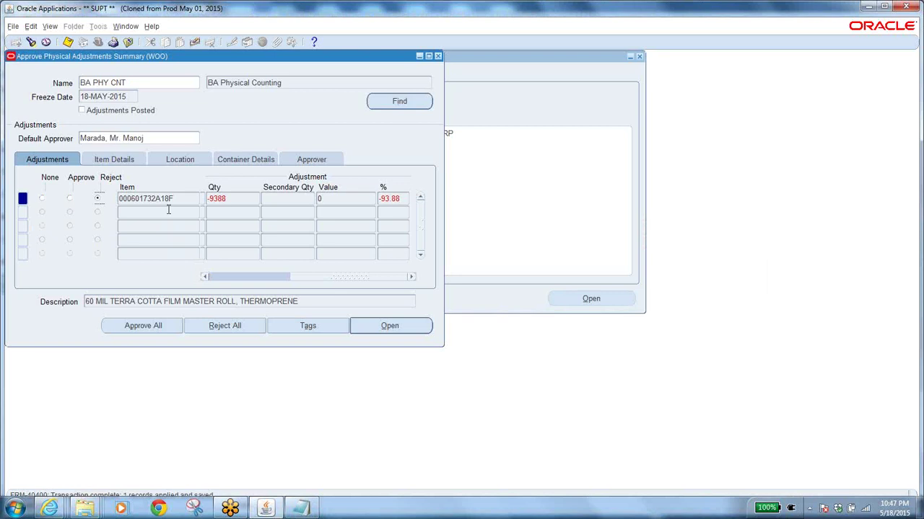
pyautogui.press('F11')
pyautogui.click(169, 201)
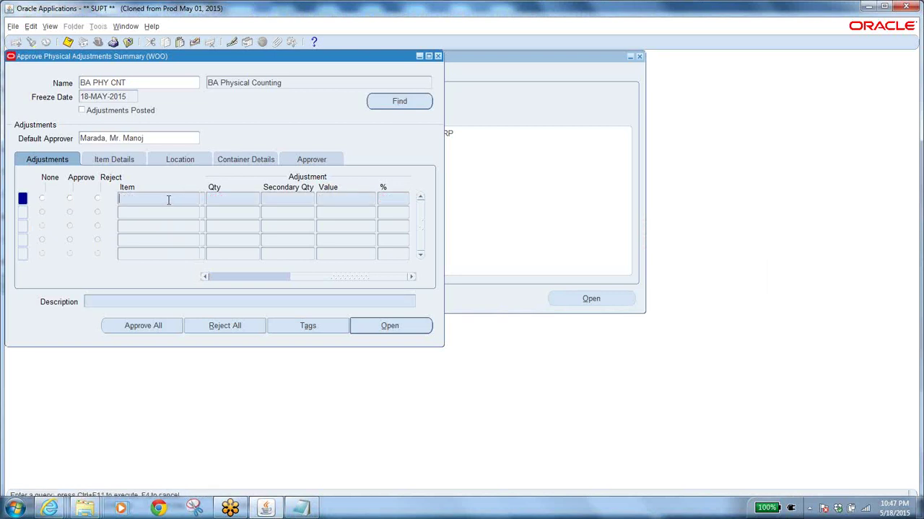
pyautogui.hotkey('ctrl', 'v')
pyautogui.hotkey('ctrl', 'F11')
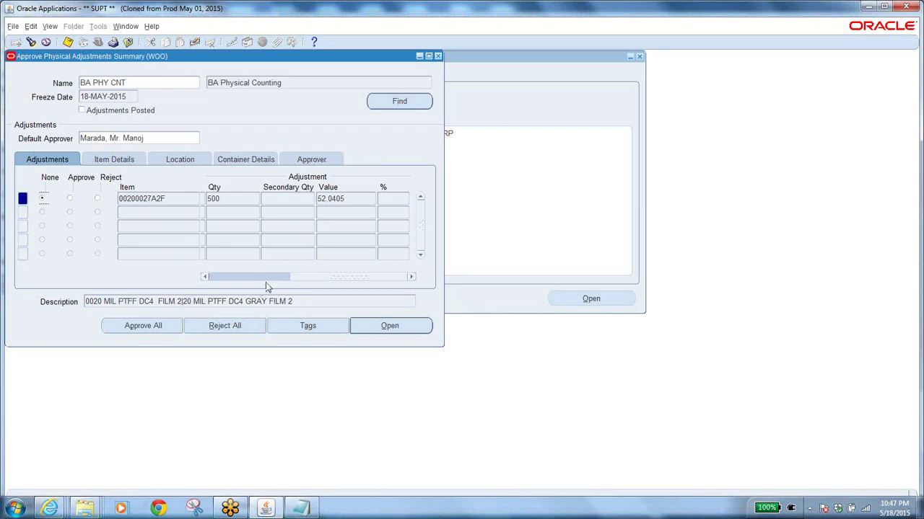
# Check the snapshot quantity, adjustment quantity and value of item 00200027A2F, then approve its adjustment and save.
pyautogui.moveTo(312, 277); pyautogui.dragTo(198, 275)
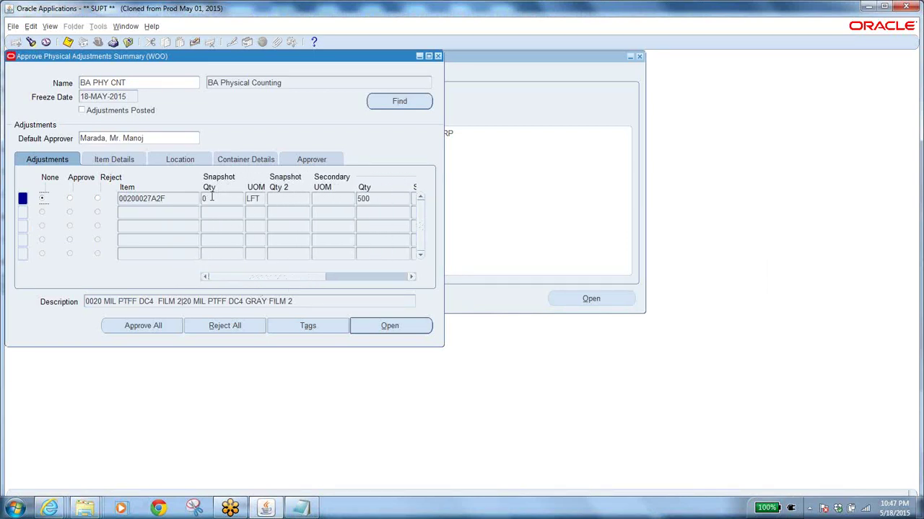
pyautogui.doubleClick(372, 199)
pyautogui.moveTo(301, 281); pyautogui.dragTo(392, 270)
pyautogui.doubleClick(349, 199)
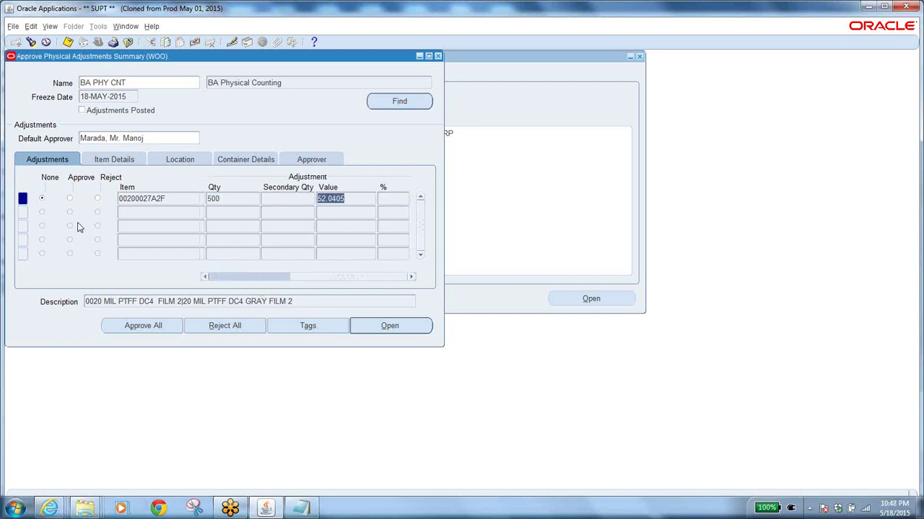
pyautogui.click(70, 198)
pyautogui.click(68, 42)
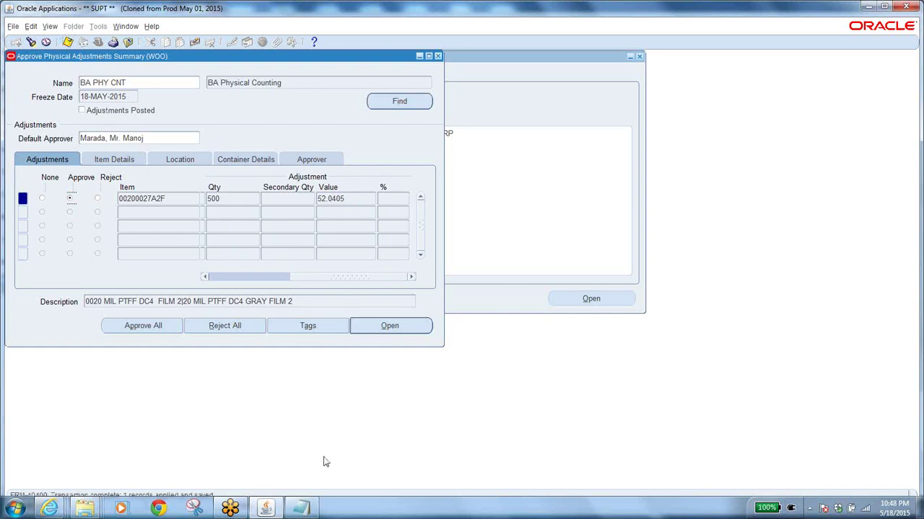
# Copy 00200145A56F from the Notepad notes and query that item's adjustment in Oracle.
pyautogui.click(301, 509)
pyautogui.moveTo(59, 292); pyautogui.dragTo(2, 296)
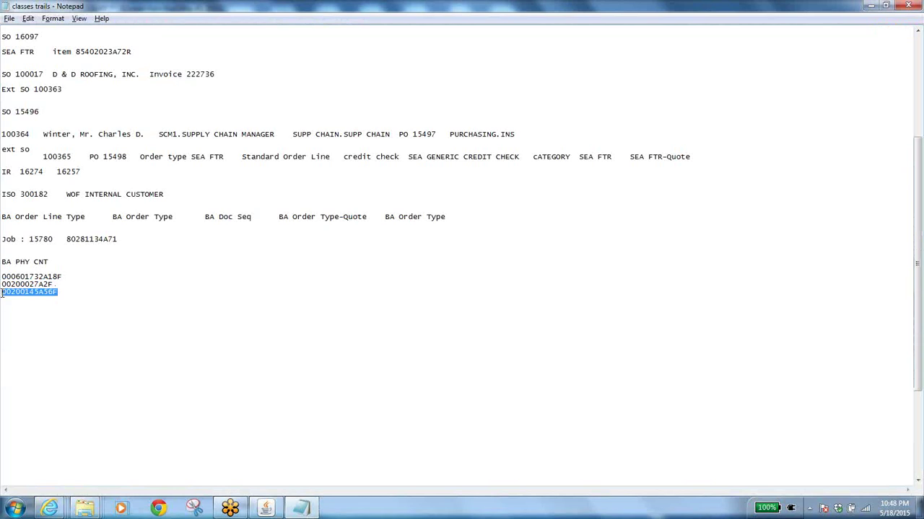
pyautogui.hotkey('alt', 'Tab')
pyautogui.press('F11')
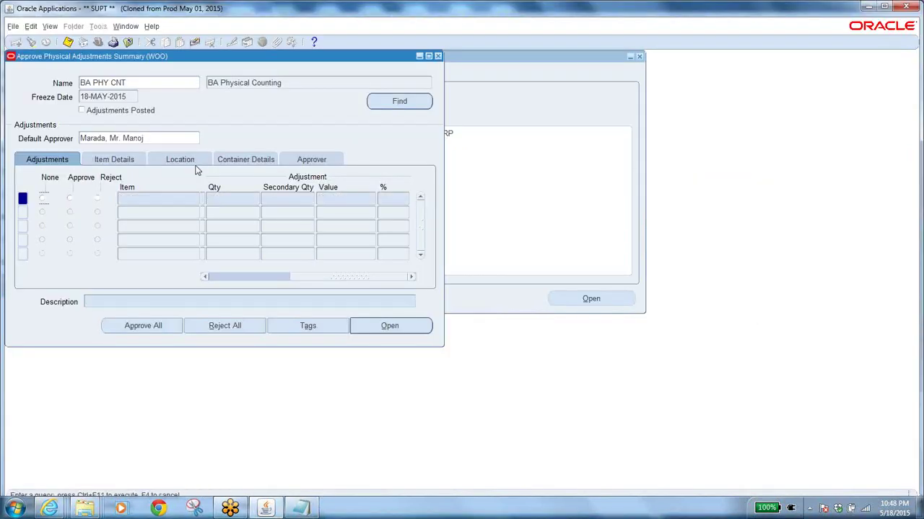
pyautogui.click(152, 200)
pyautogui.write('002001455A56F')
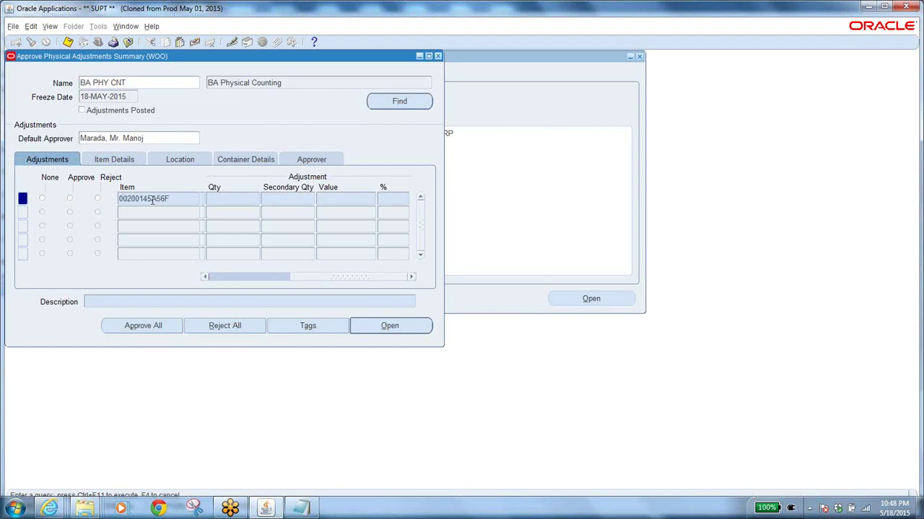
pyautogui.hotkey('ctrl', 'F11')
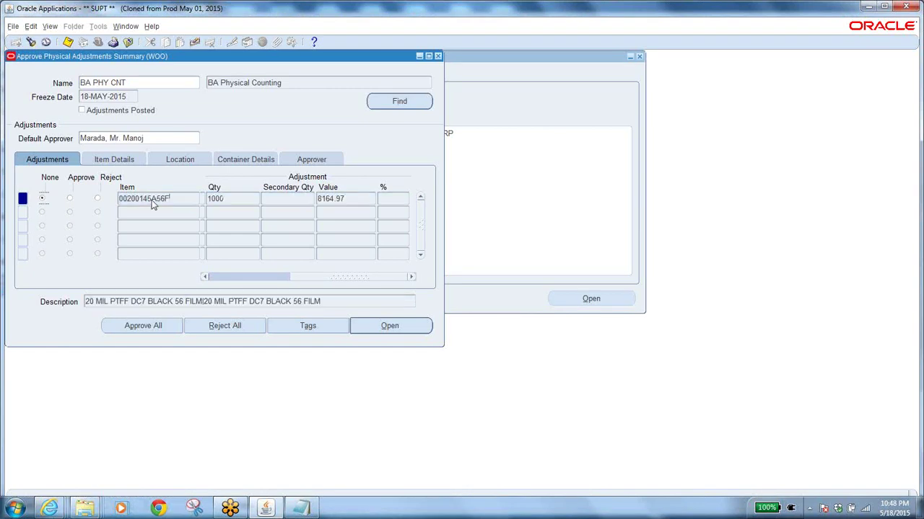
# Check the snapshot quantity, adjustment quantity and value of item 00200145A56F, then approve its adjustment and save.
pyautogui.click(250, 200)
pyautogui.click(324, 279)
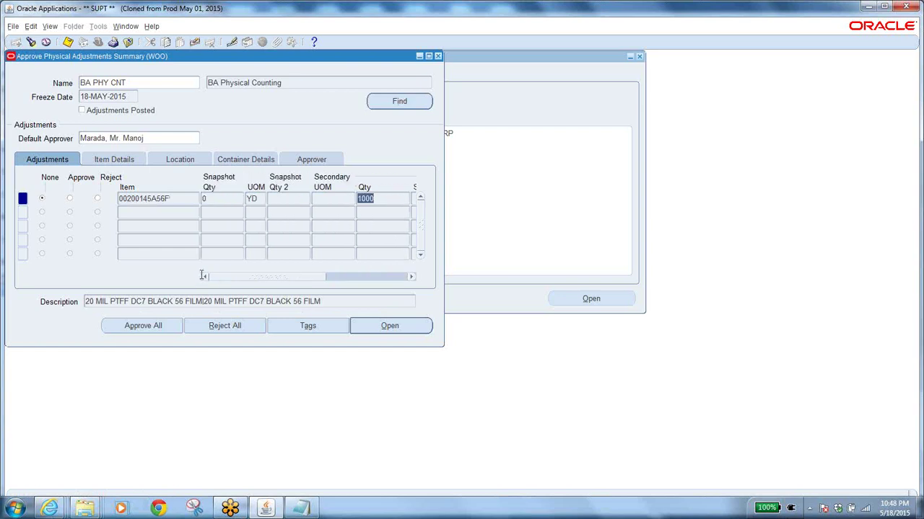
pyautogui.click(216, 199)
pyautogui.moveTo(253, 280); pyautogui.dragTo(307, 281)
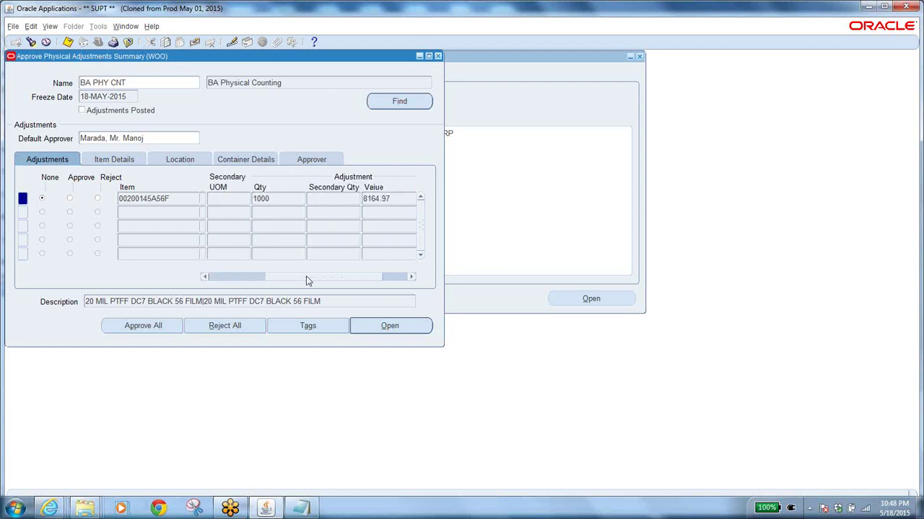
pyautogui.click(369, 200)
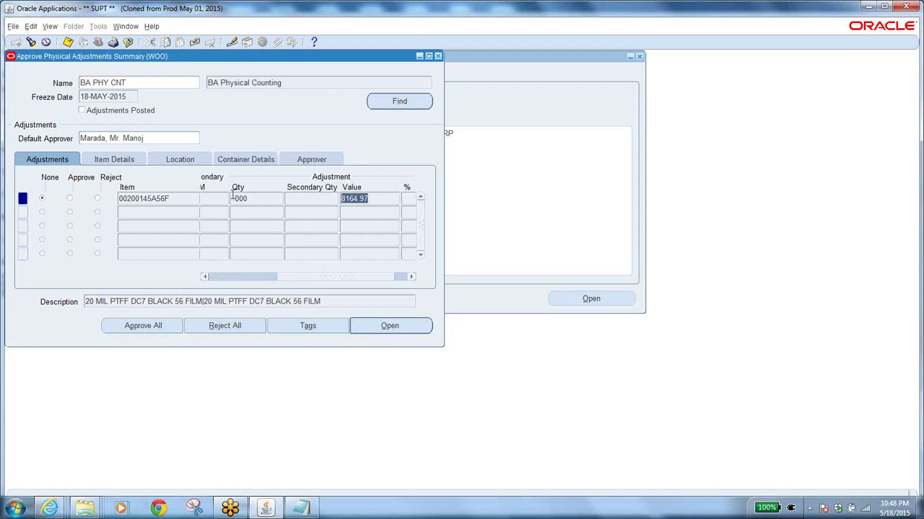
pyautogui.click(70, 198)
pyautogui.click(68, 42)
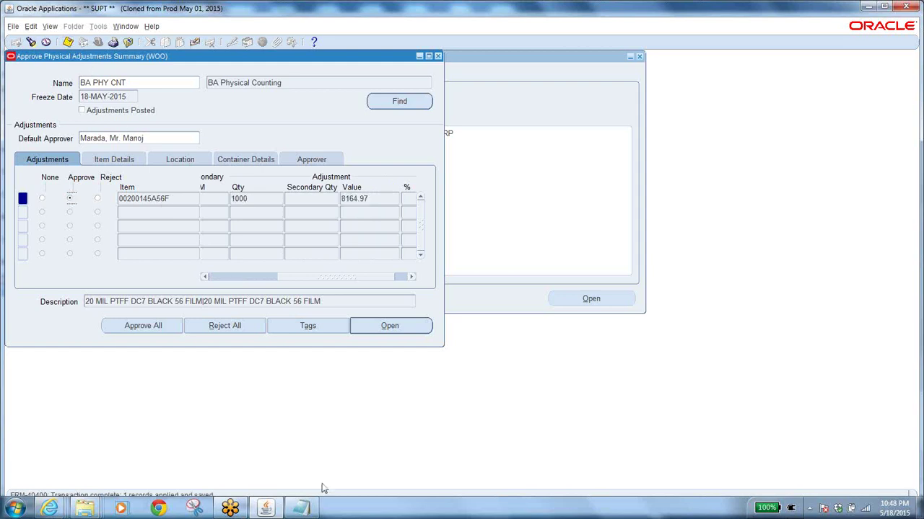
pyautogui.click(302, 508)
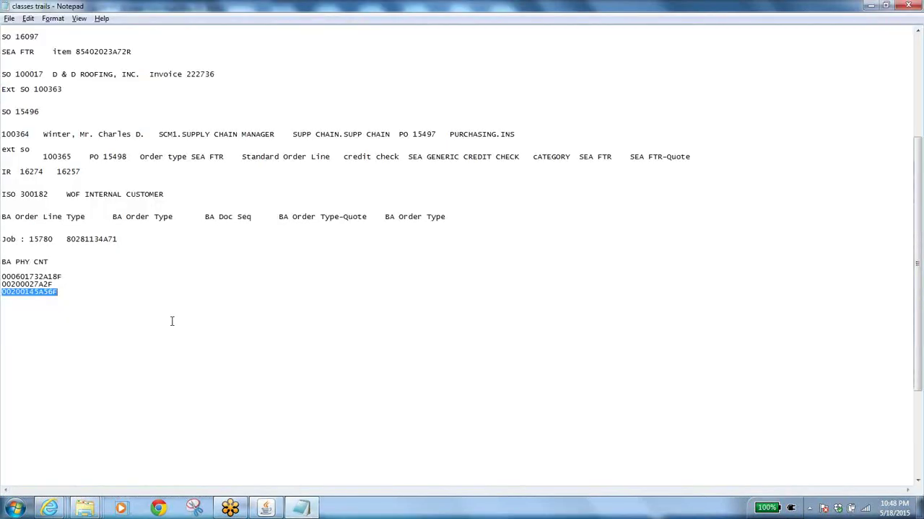
pyautogui.hotkey('alt', 'Tab')
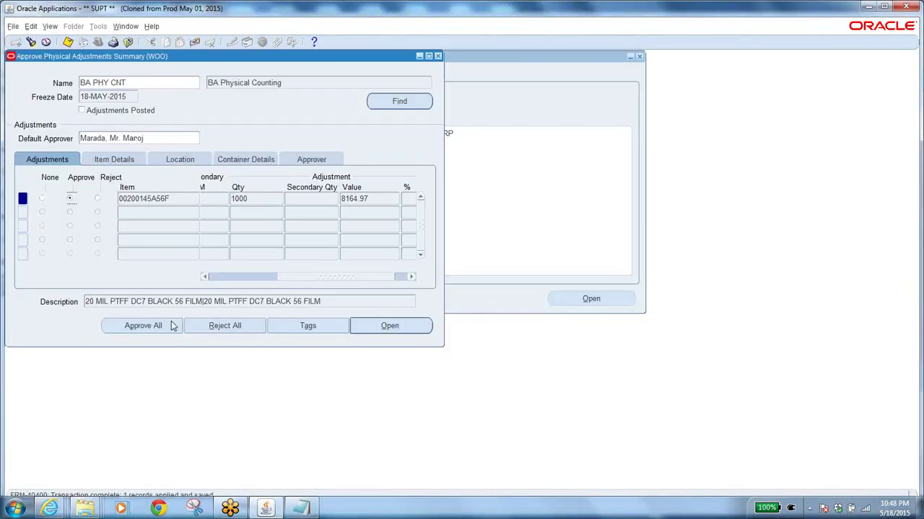
# Query all adjustments of the BA PHY CNT physical inventory, approve them all at once and save.
pyautogui.click(179, 194)
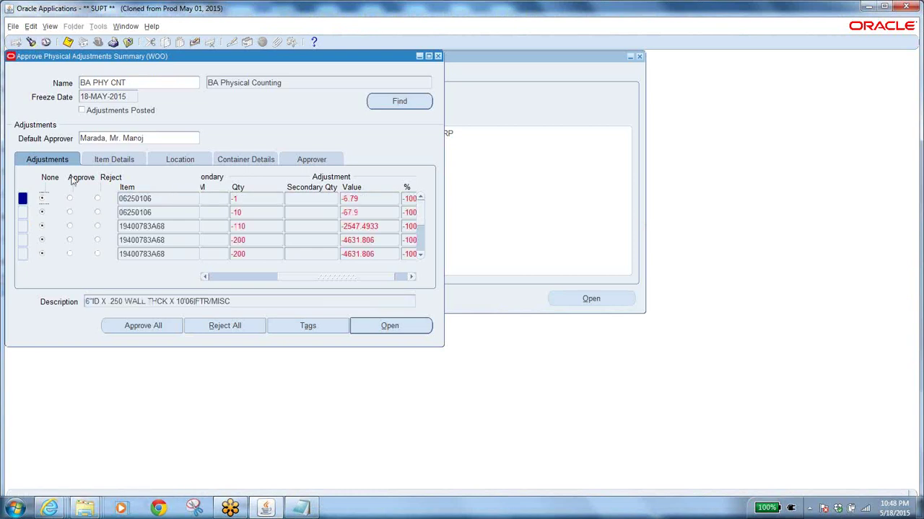
pyautogui.click(161, 328)
pyautogui.click(151, 326)
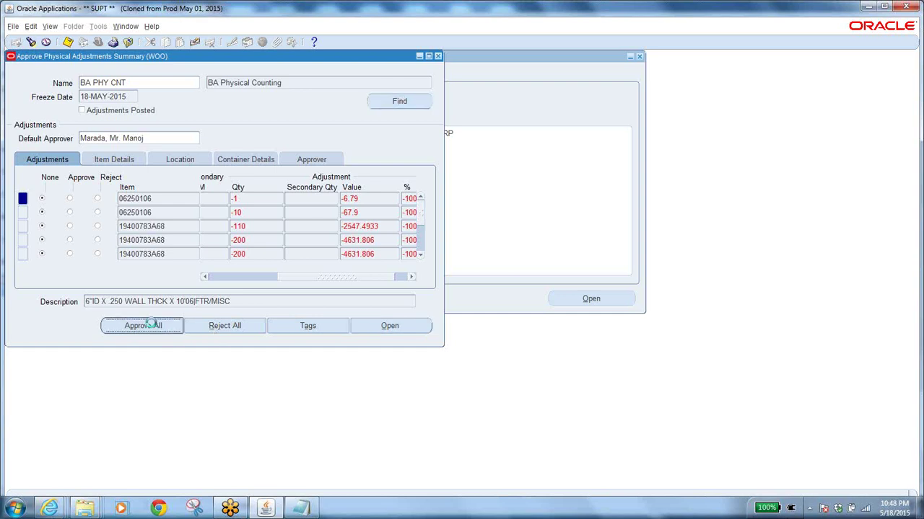
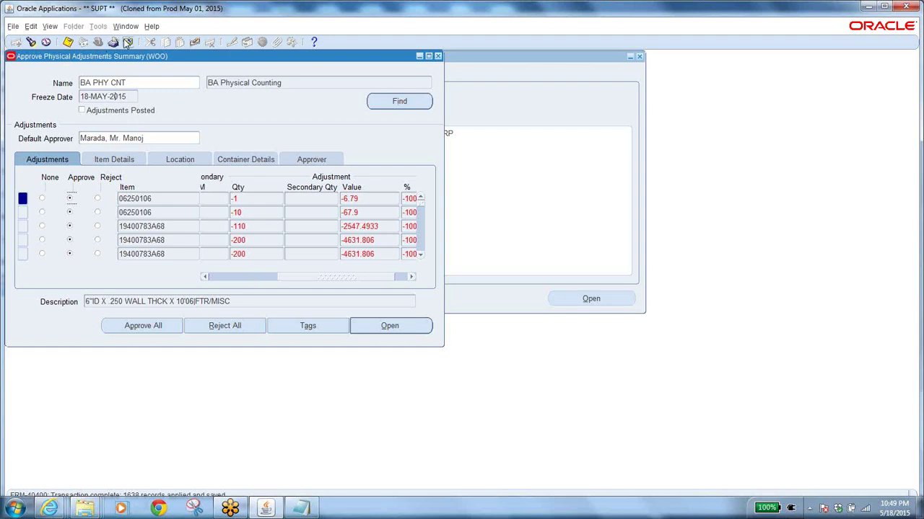
pyautogui.click(127, 43)
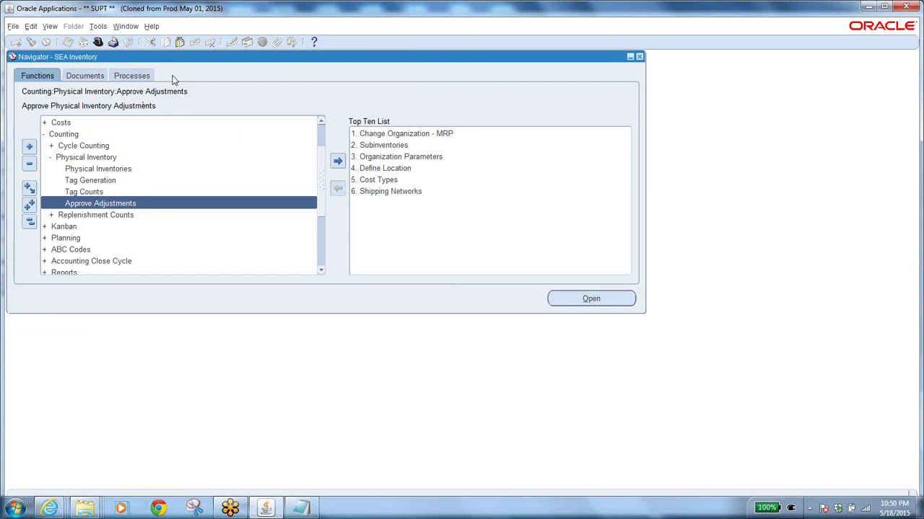
# Query the defined physical inventories and open the definition of BA PHY CNT.
pyautogui.doubleClick(101, 169)
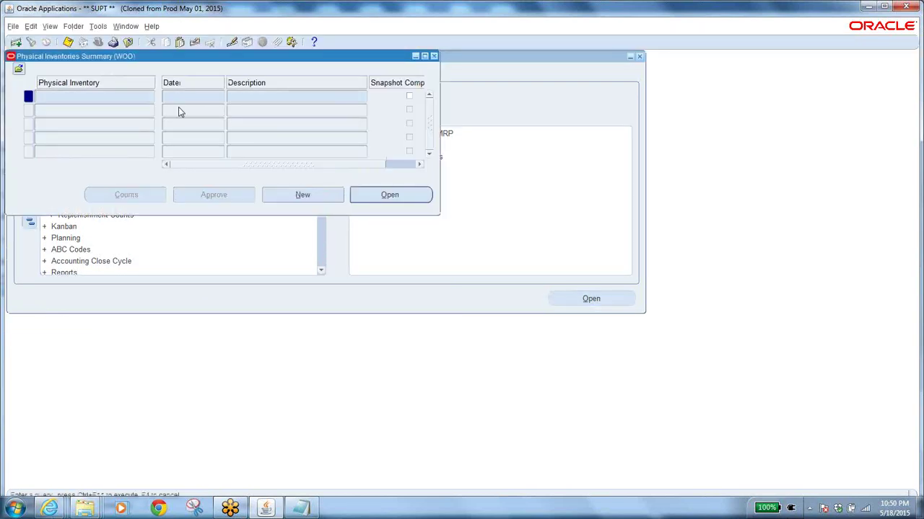
pyautogui.hotkey('ctrl', 'F11')
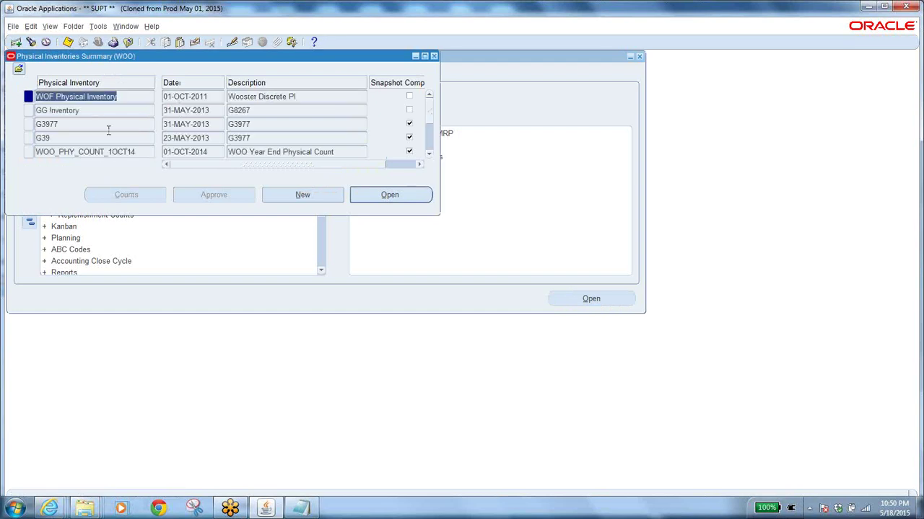
pyautogui.click(429, 145)
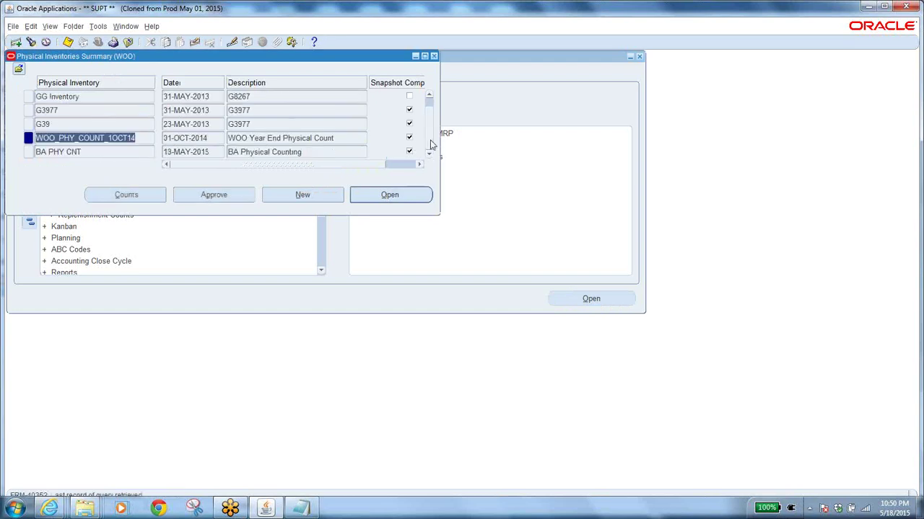
pyautogui.click(88, 152)
pyautogui.click(390, 196)
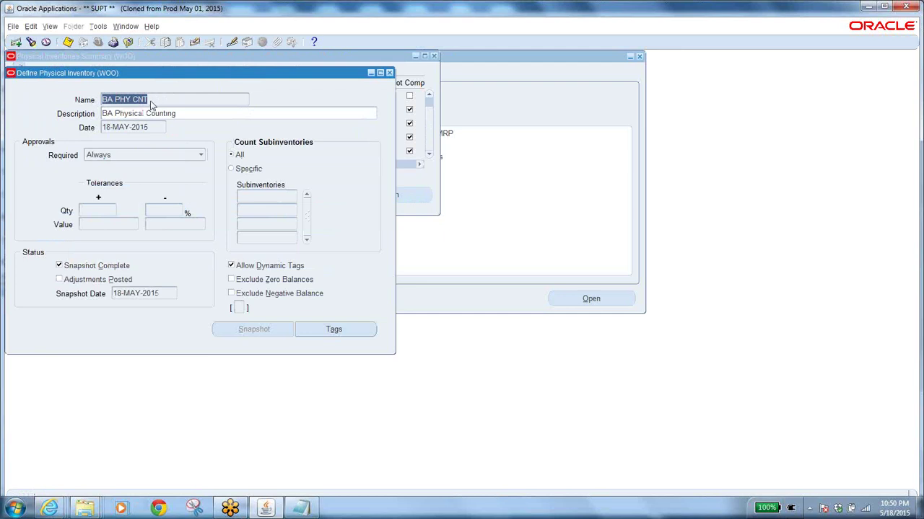
# Launch the adjustments for BA PHY CNT with adjustment account 01.00000.1010.0000.00.0000 and return to the Navigator.
pyautogui.click(99, 26)
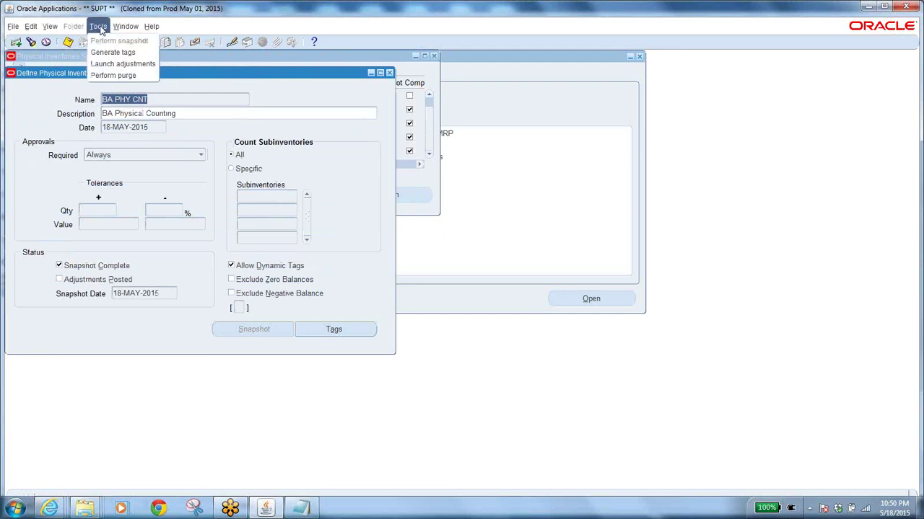
pyautogui.click(132, 65)
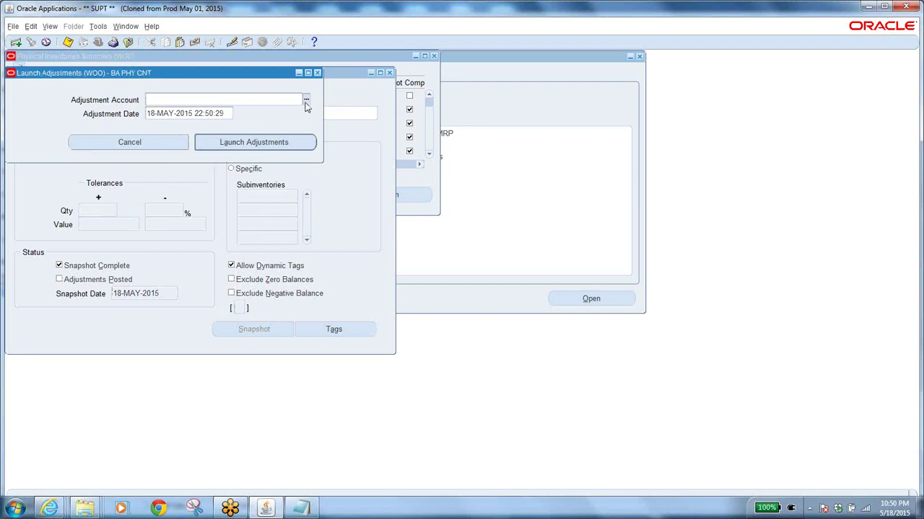
pyautogui.click(306, 104)
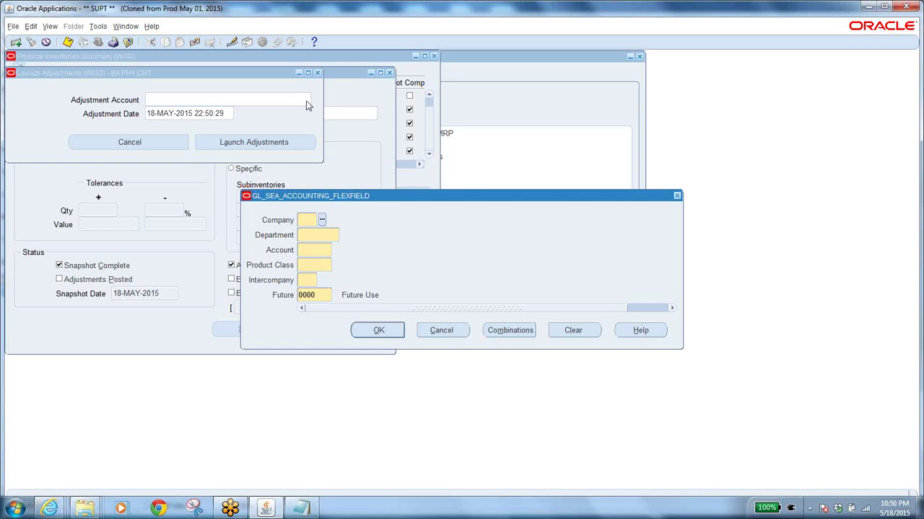
pyautogui.click(517, 331)
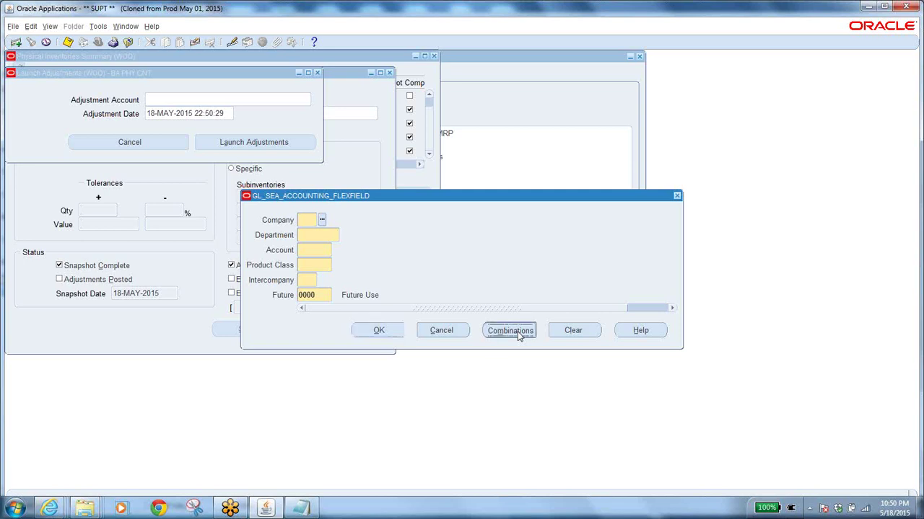
pyautogui.write('%')
pyautogui.press('Tab')
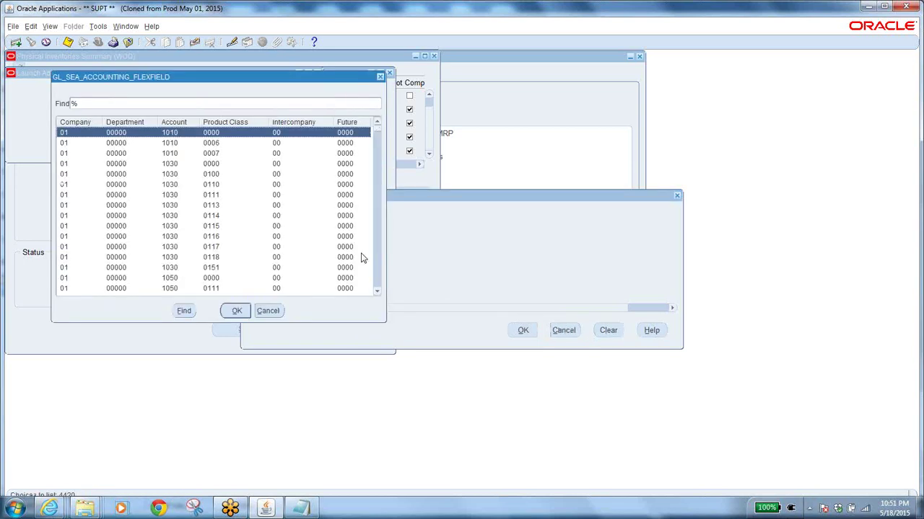
pyautogui.click(236, 311)
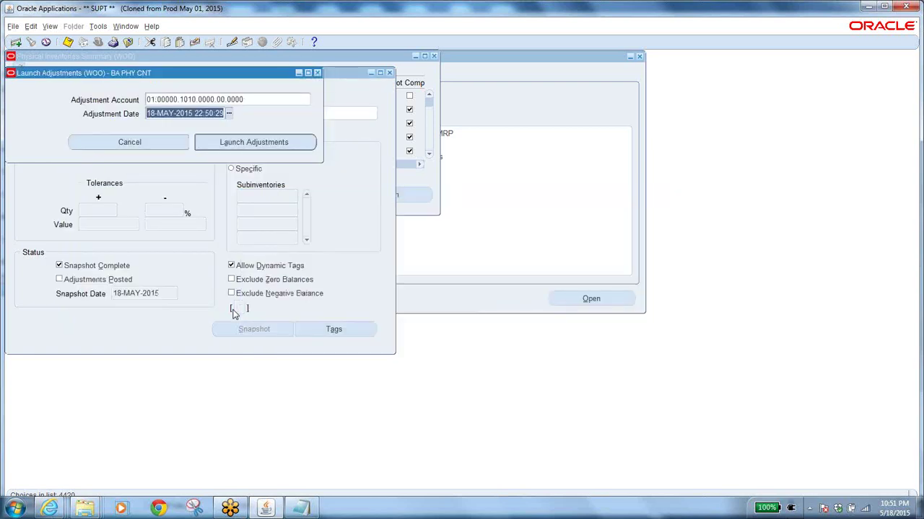
pyautogui.click(222, 142)
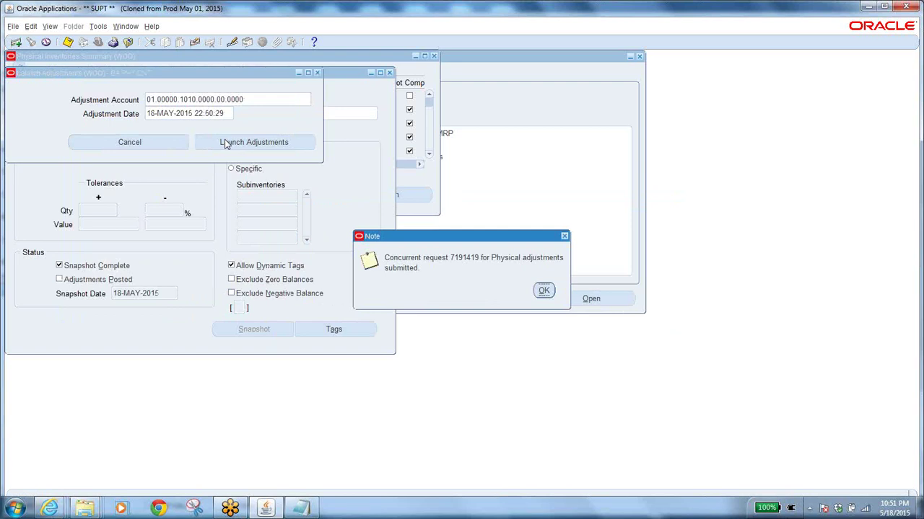
pyautogui.click(544, 293)
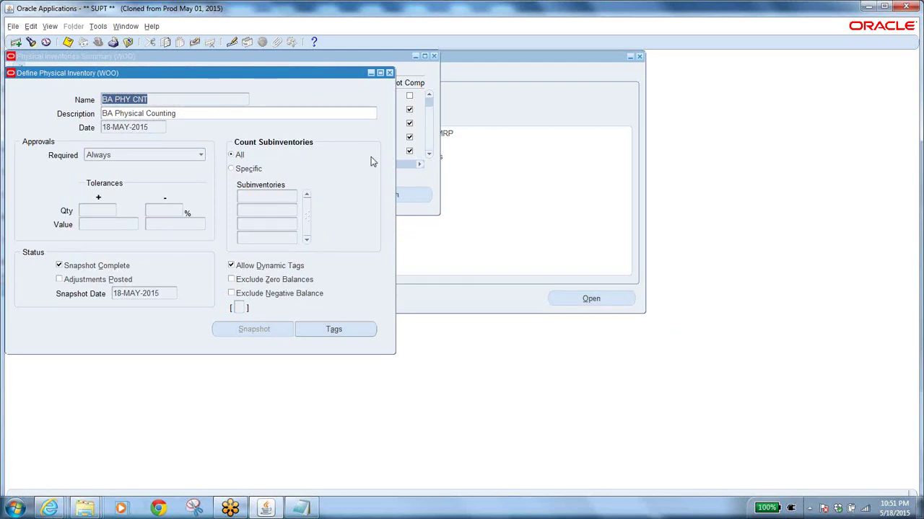
pyautogui.click(127, 43)
# List all own concurrent requests and keep refreshing them to check the phase of the physical inventory adjustment request.
pyautogui.click(45, 26)
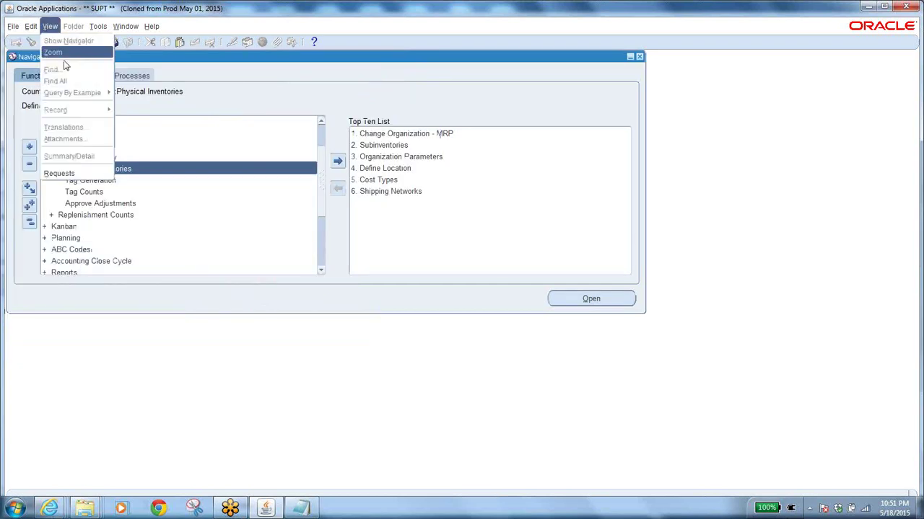
pyautogui.click(64, 173)
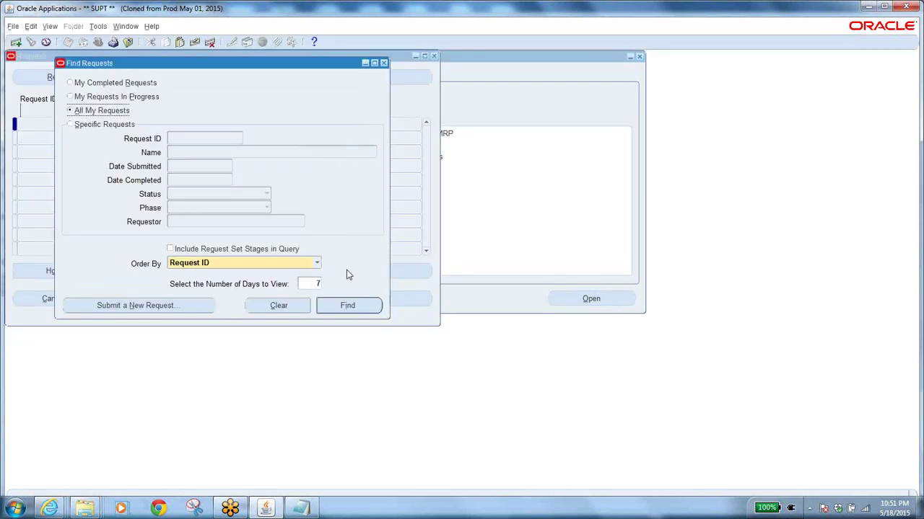
pyautogui.click(349, 311)
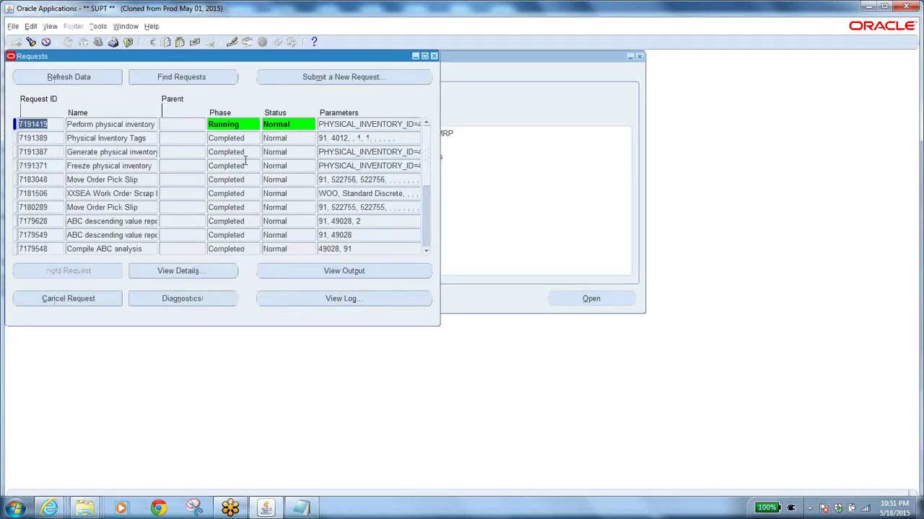
pyautogui.click(73, 81)
pyautogui.click(72, 79)
pyautogui.click(70, 78)
pyautogui.click(71, 78)
pyautogui.click(70, 75)
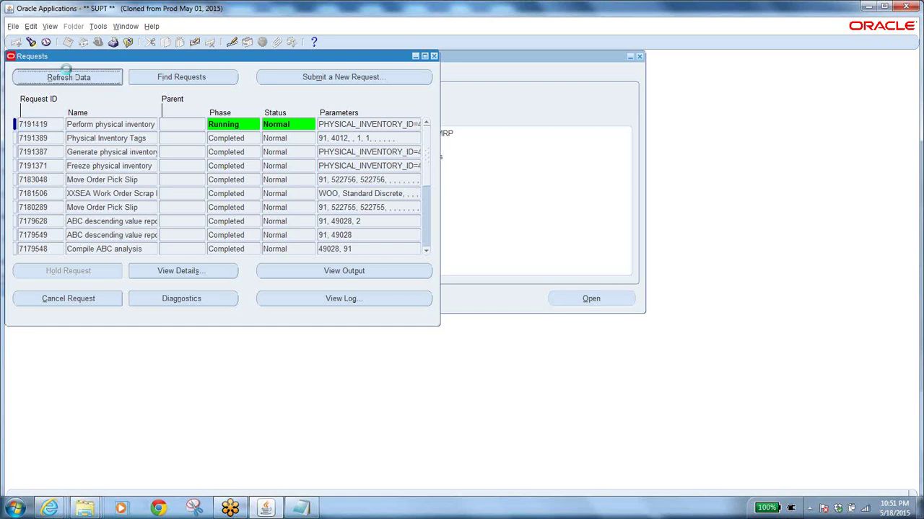
pyautogui.click(72, 75)
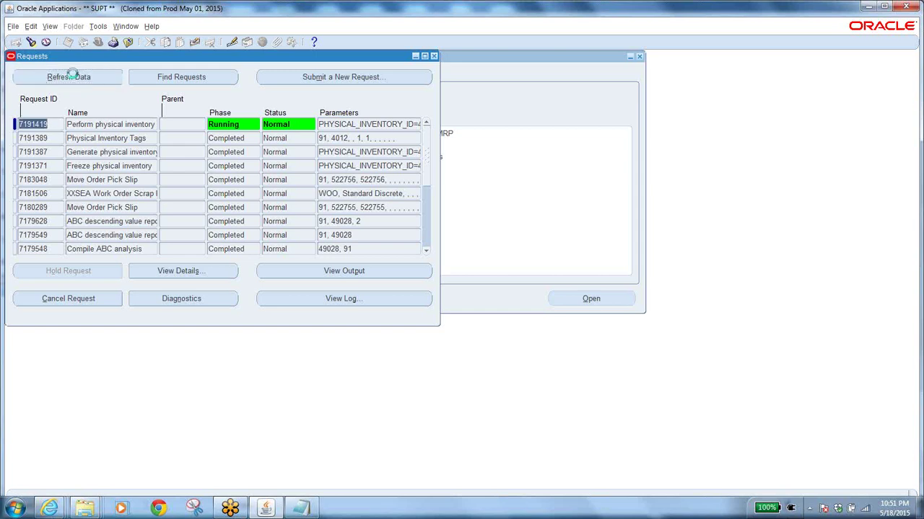
pyautogui.click(92, 81)
pyautogui.click(78, 80)
pyautogui.click(78, 80)
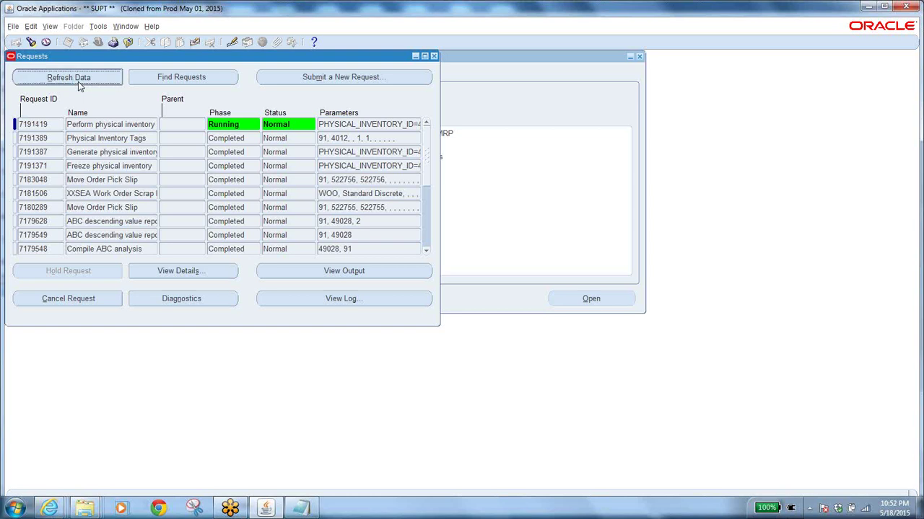
pyautogui.click(72, 85)
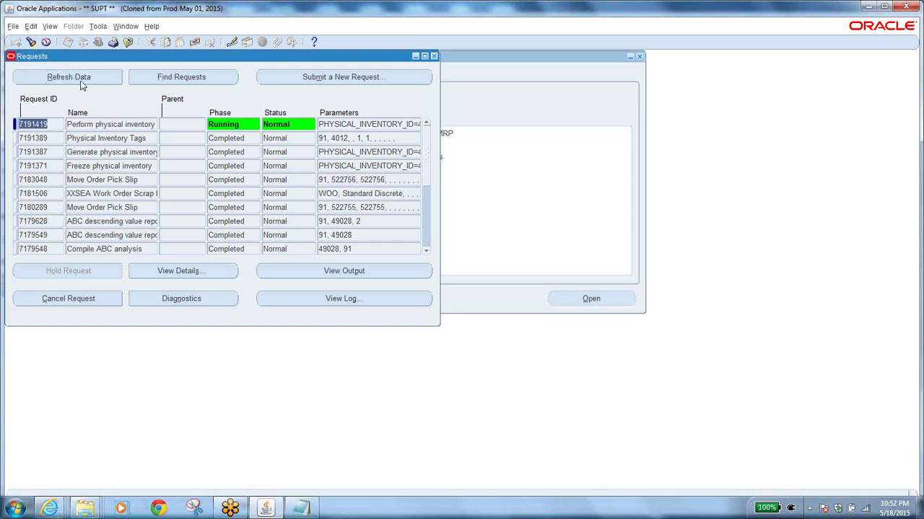
pyautogui.click(104, 77)
pyautogui.click(85, 76)
pyautogui.click(85, 77)
pyautogui.click(83, 77)
pyautogui.click(71, 79)
# Start a new single request and choose the Physical inventory adjustments report by searching for %phys%.
pyautogui.click(303, 82)
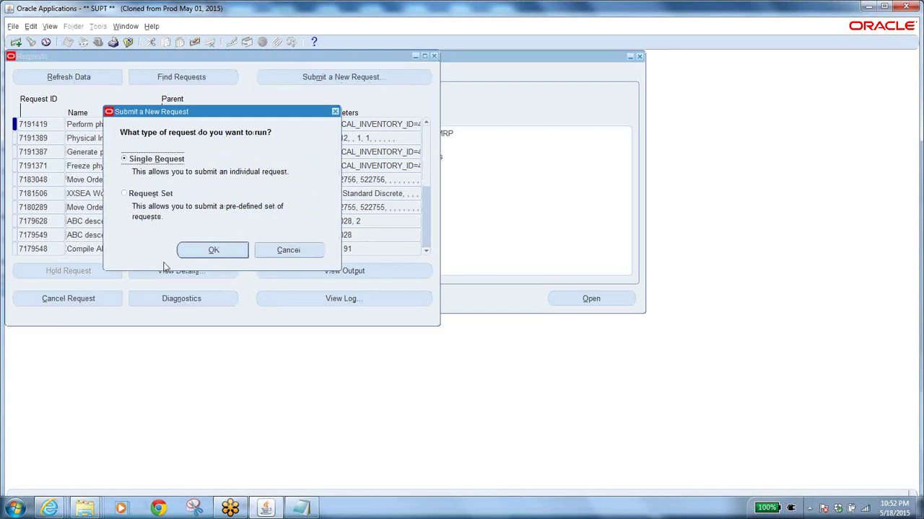
pyautogui.click(213, 250)
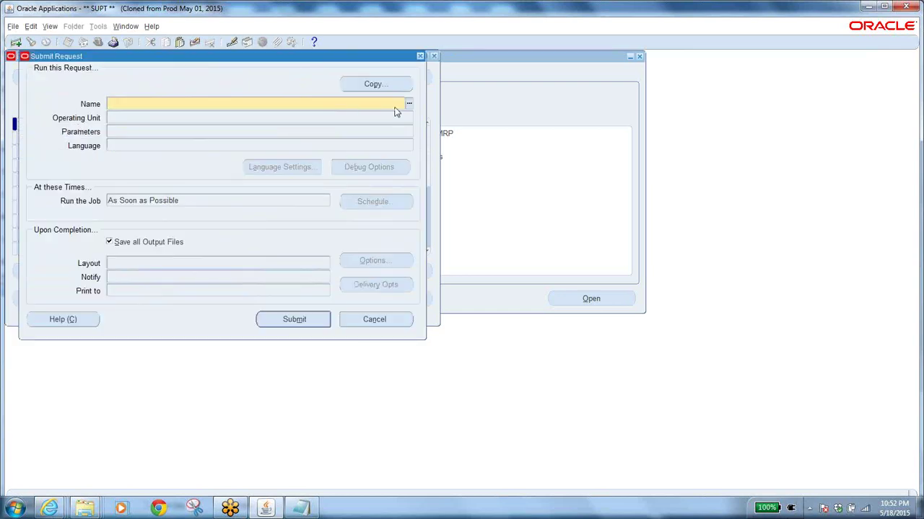
pyautogui.click(408, 105)
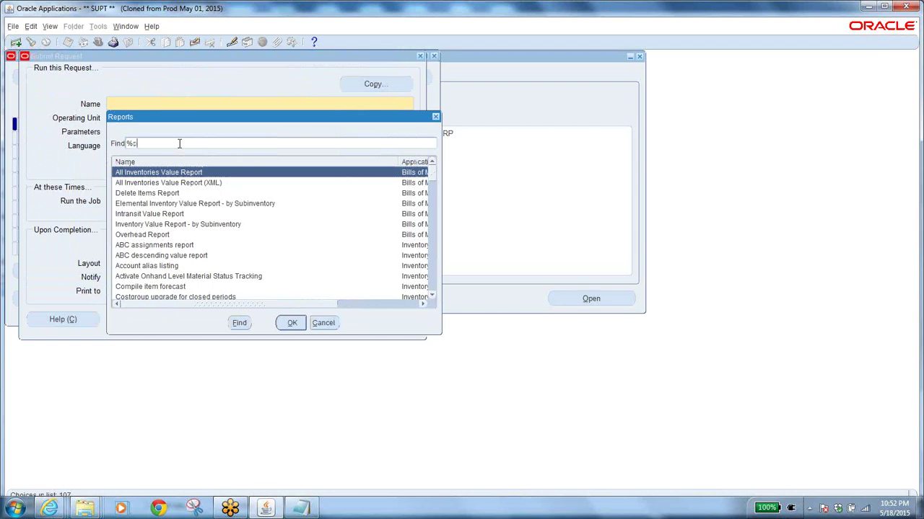
pyautogui.write('phys%')
pyautogui.press('Return')
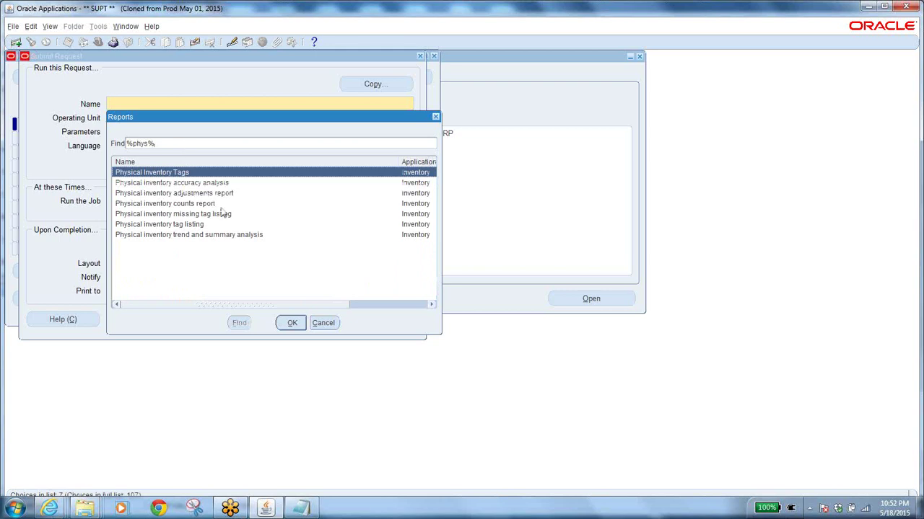
pyautogui.click(216, 195)
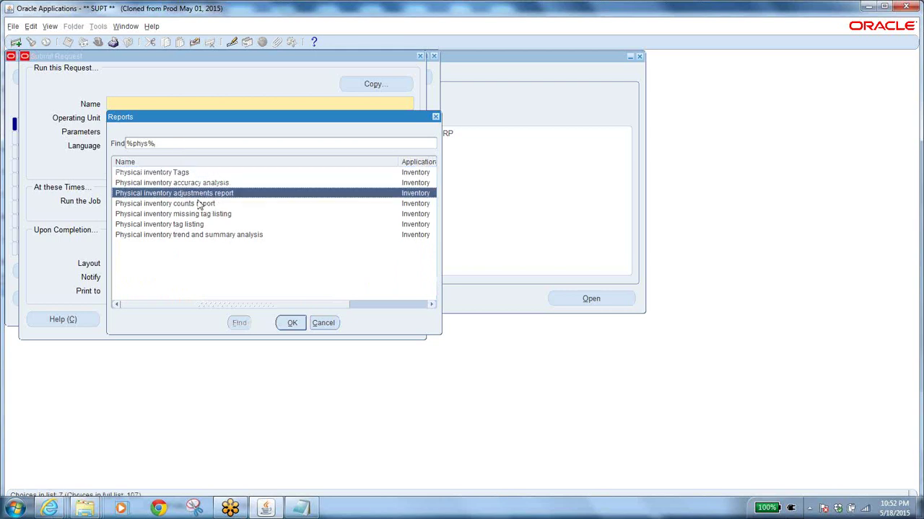
pyautogui.click(301, 326)
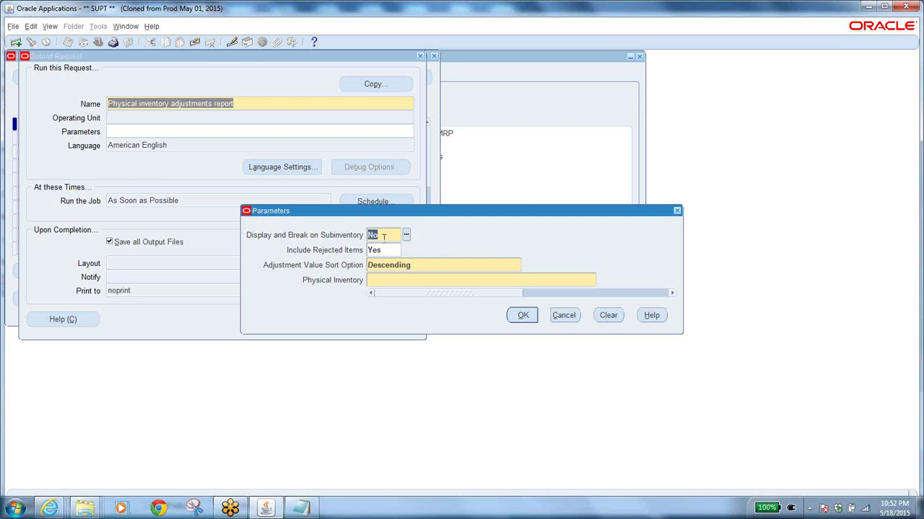
# Set the report's Physical Inventory parameter to BA PHY CNT, keep the other default parameters and accept them.
pyautogui.click(406, 235)
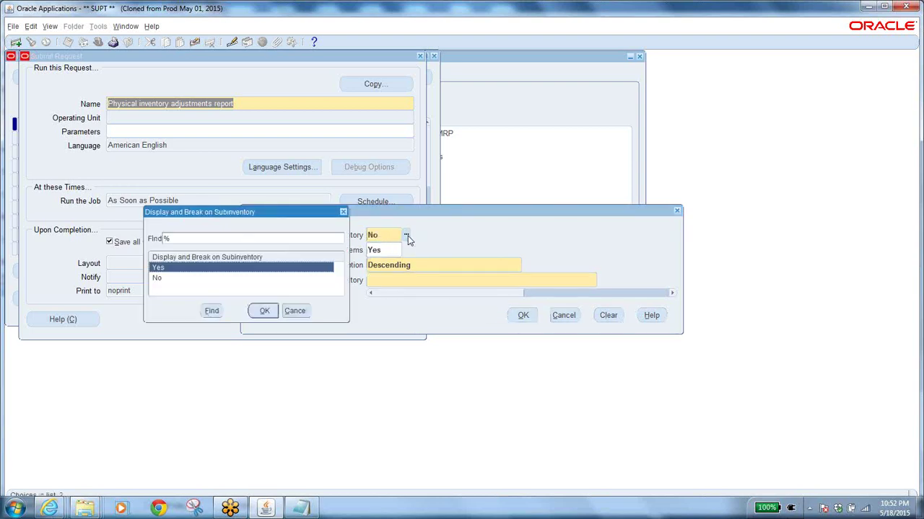
pyautogui.click(294, 318)
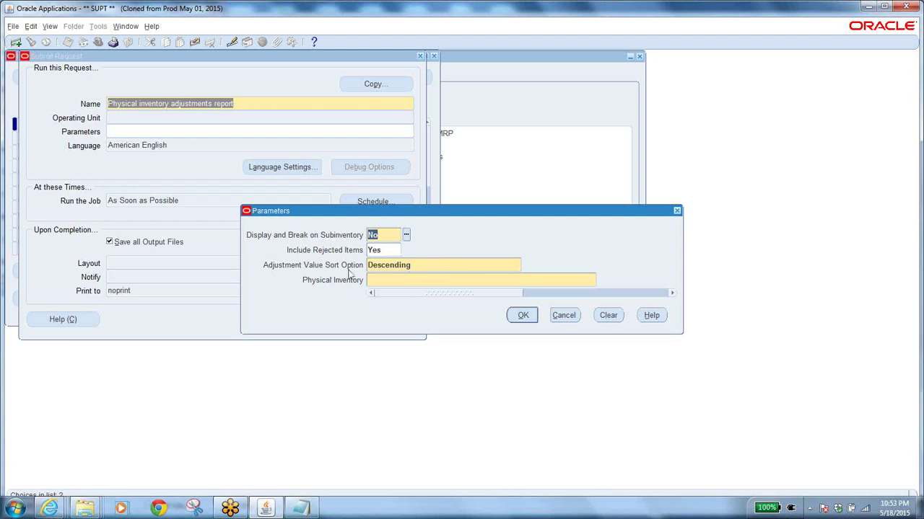
pyautogui.click(423, 265)
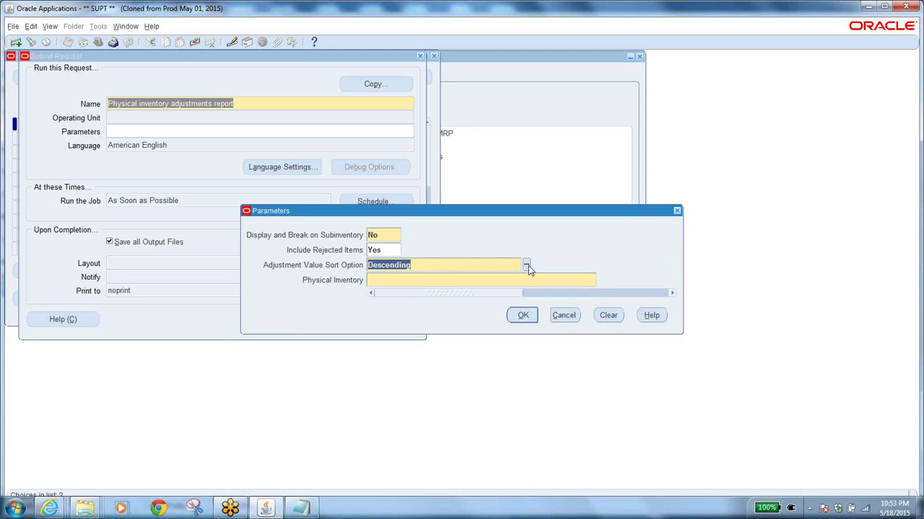
pyautogui.click(497, 281)
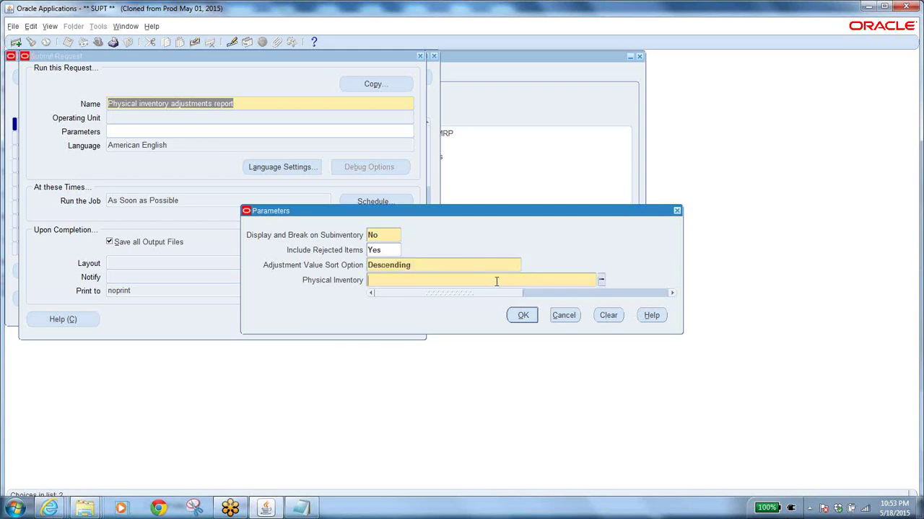
pyautogui.write('B')
pyautogui.press('Tab')
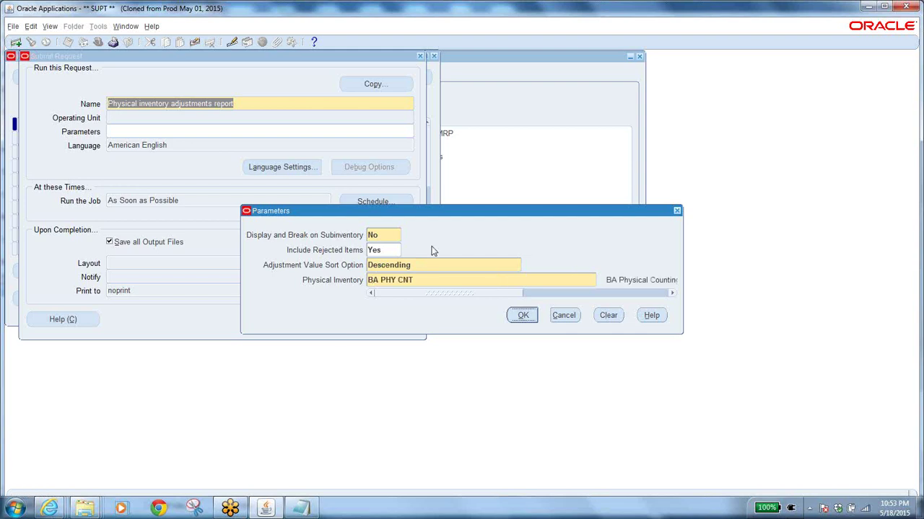
pyautogui.click(522, 316)
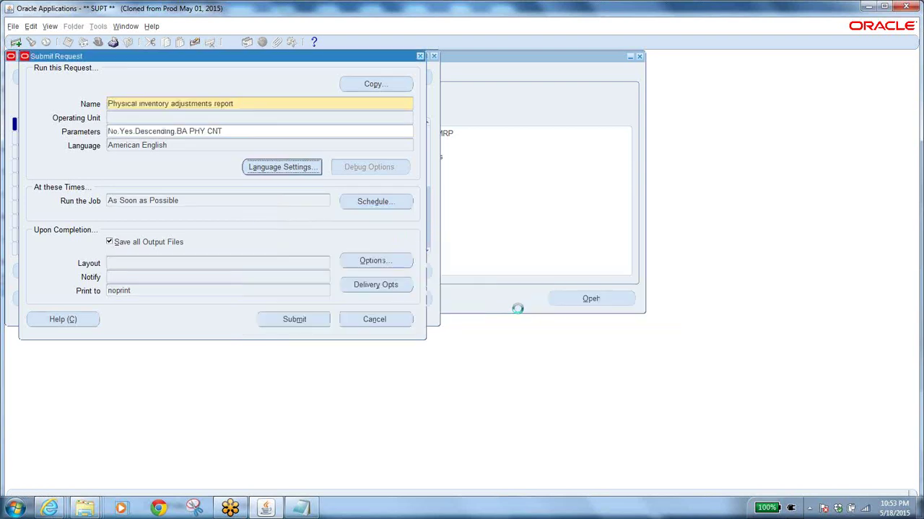
# Submit the Physical inventory adjustments report without adding another request and refresh the request list.
pyautogui.click(296, 320)
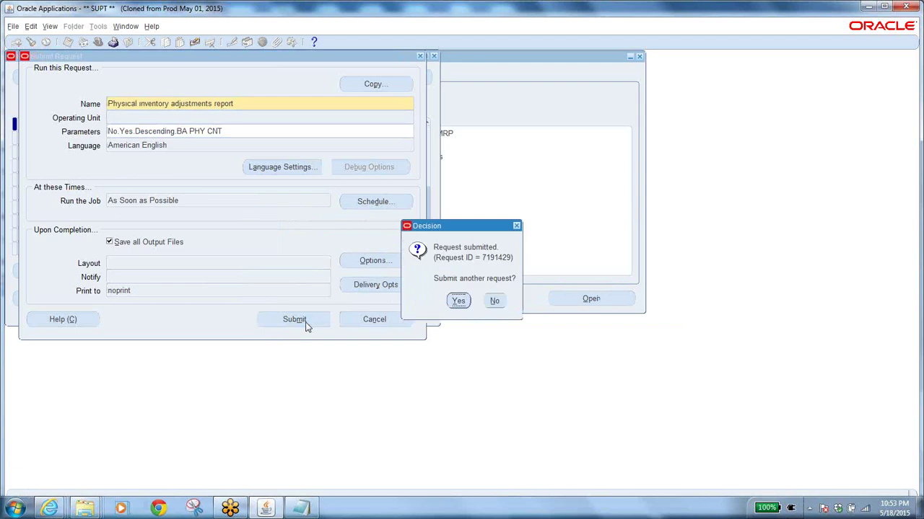
pyautogui.click(495, 302)
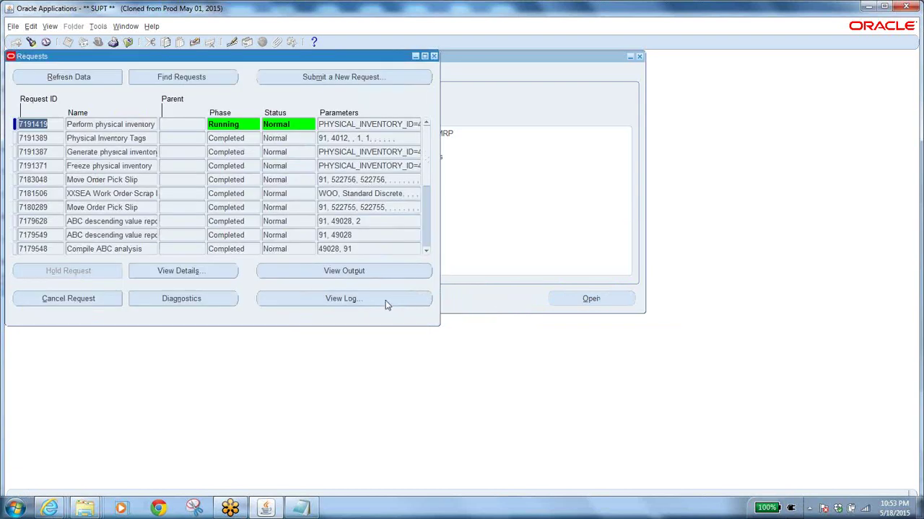
pyautogui.click(83, 85)
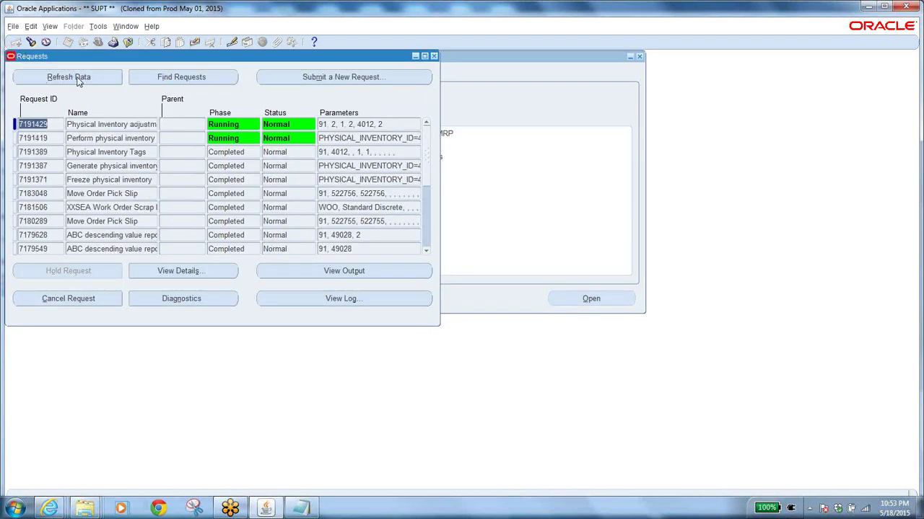
# Check the adjustments report request against the Perform physical inventory Adjustments request and refresh their phases.
pyautogui.click(121, 137)
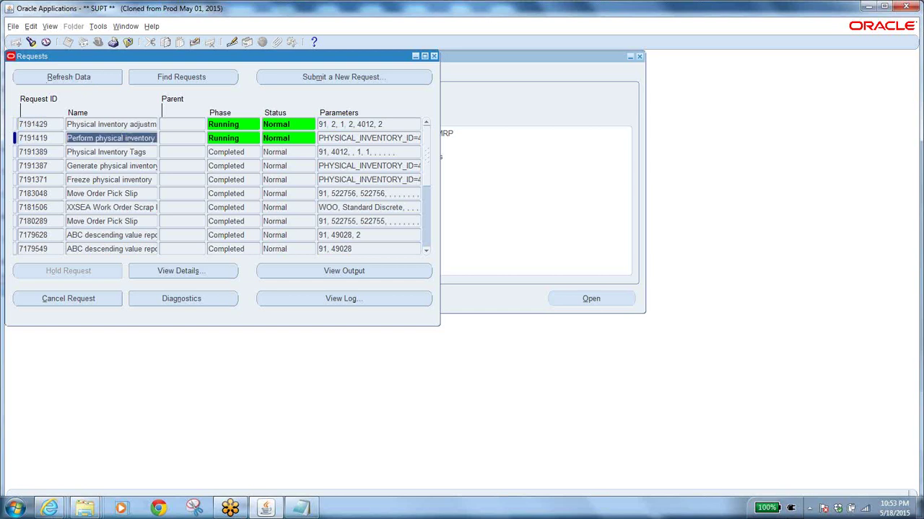
pyautogui.click(141, 126)
pyautogui.rightClick(142, 128)
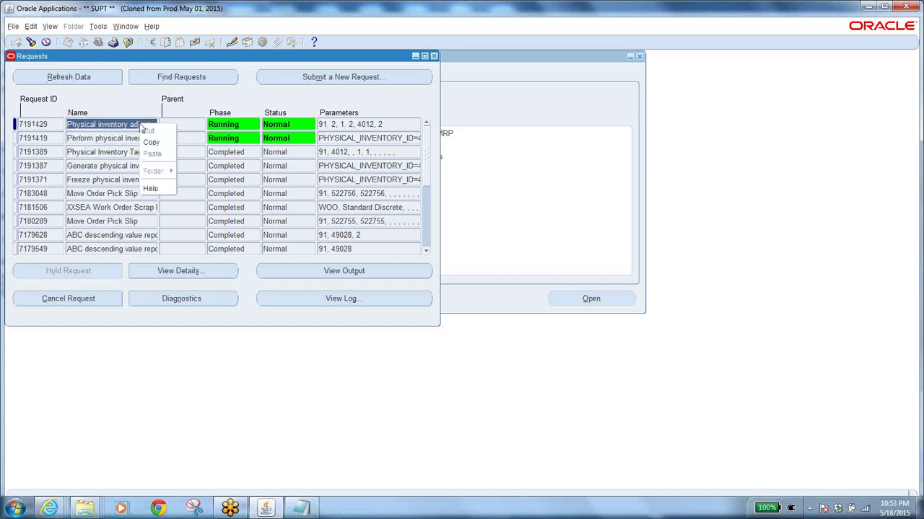
pyautogui.click(125, 124)
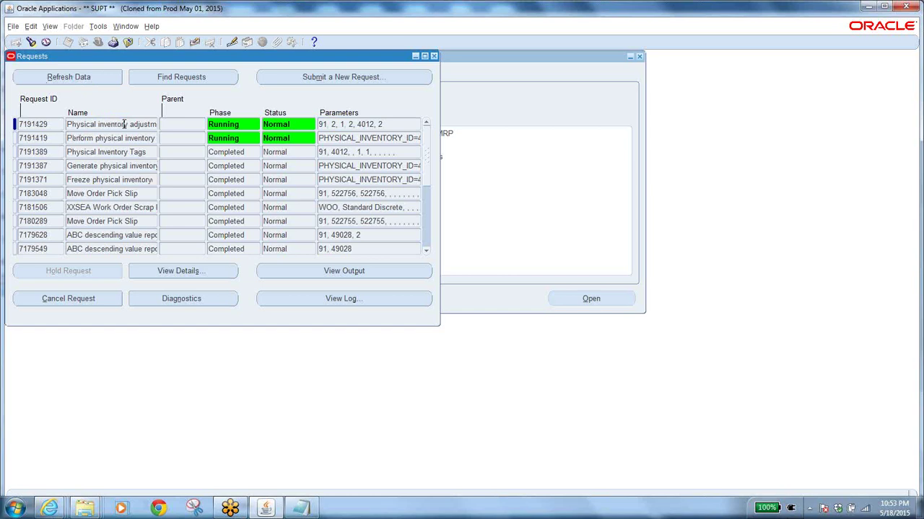
pyautogui.click(124, 135)
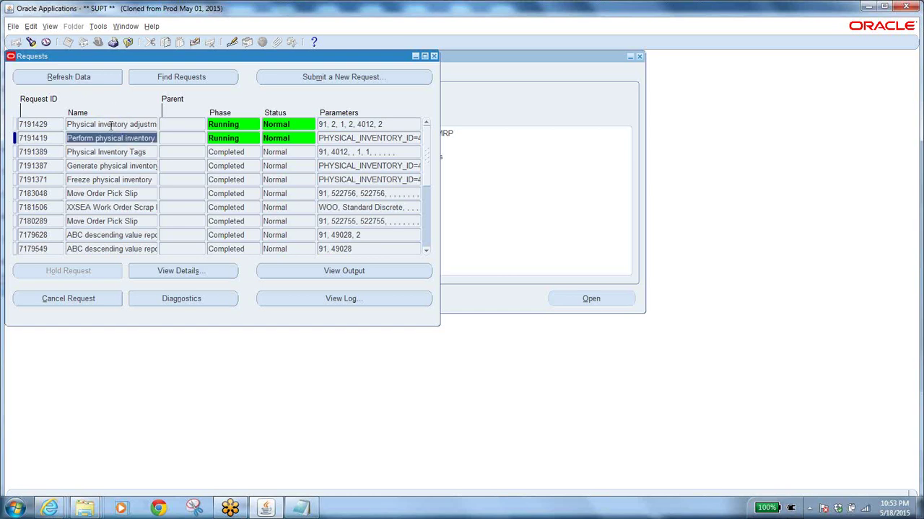
pyautogui.click(114, 124)
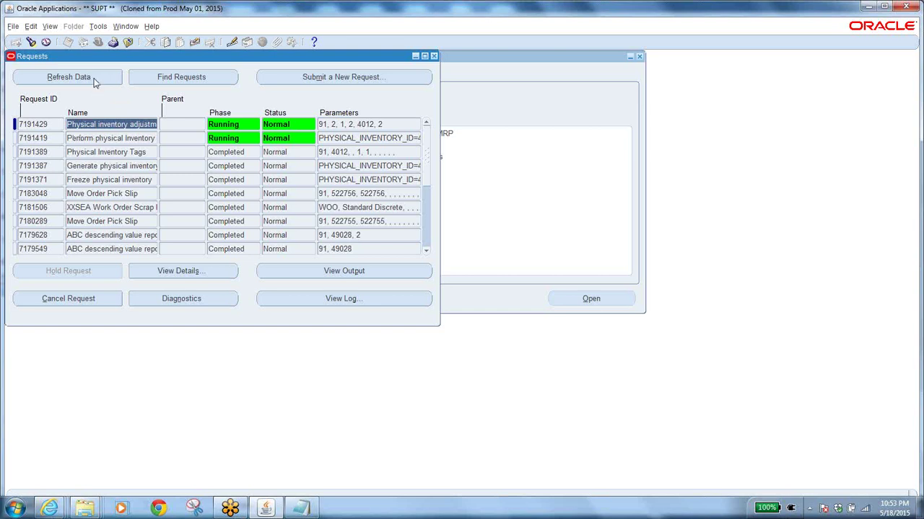
pyautogui.click(91, 83)
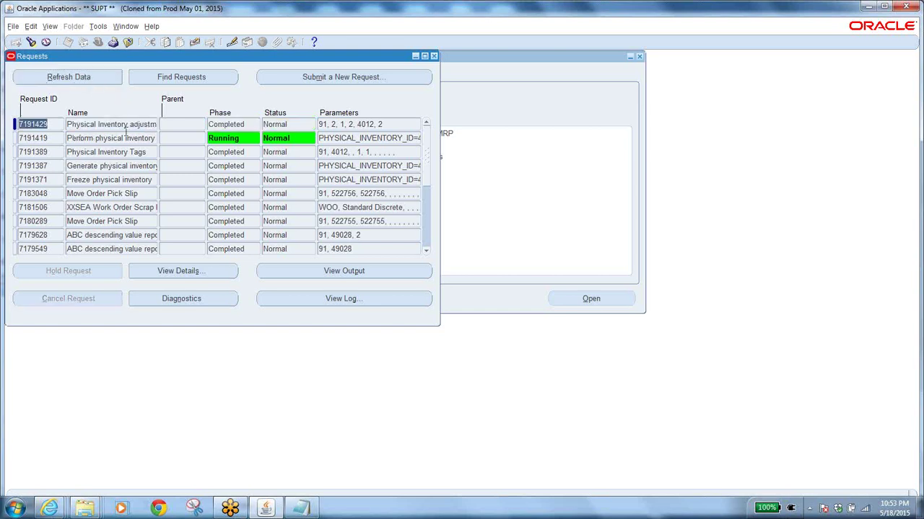
# Open the adjustments report's output in the browser and review it from the first page through to the report total.
pyautogui.click(375, 272)
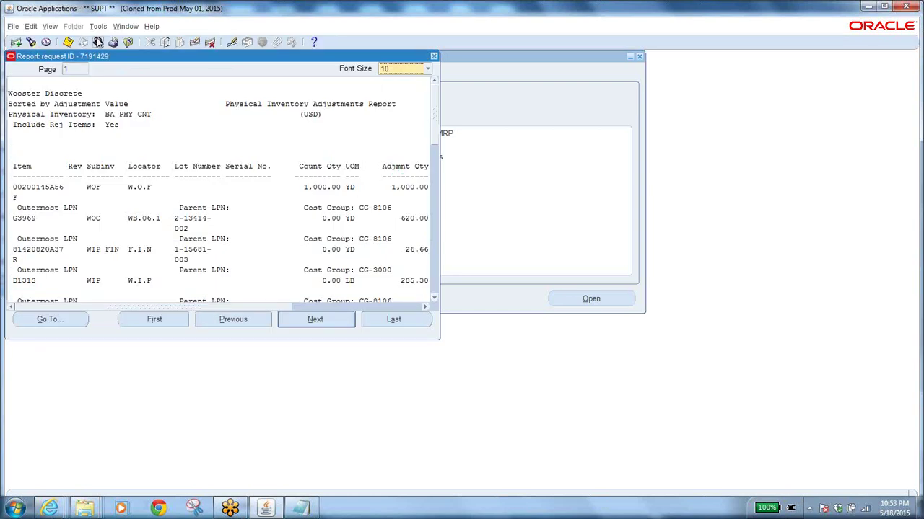
pyautogui.click(99, 27)
pyautogui.click(109, 41)
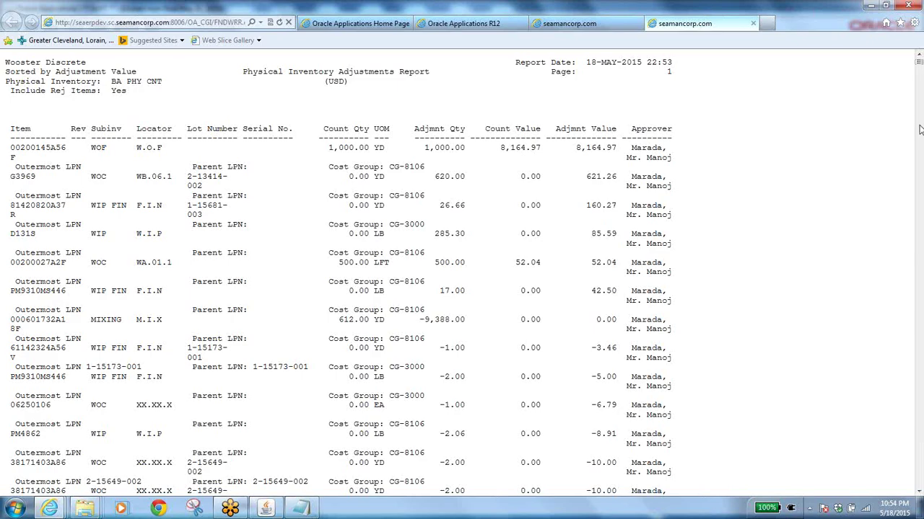
pyautogui.moveTo(918, 63); pyautogui.dragTo(920, 505)
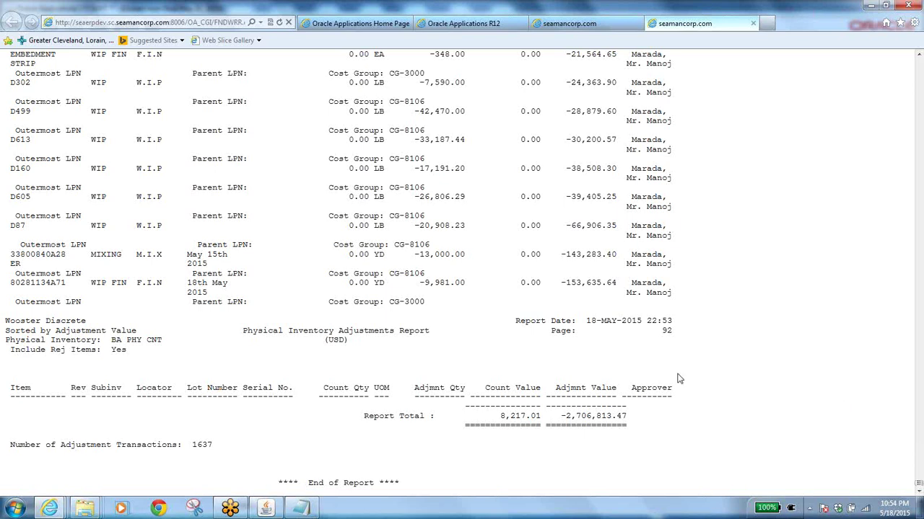
pyautogui.click(919, 112)
pyautogui.moveTo(919, 111); pyautogui.dragTo(919, 112)
pyautogui.moveTo(918, 408); pyautogui.dragTo(918, 59)
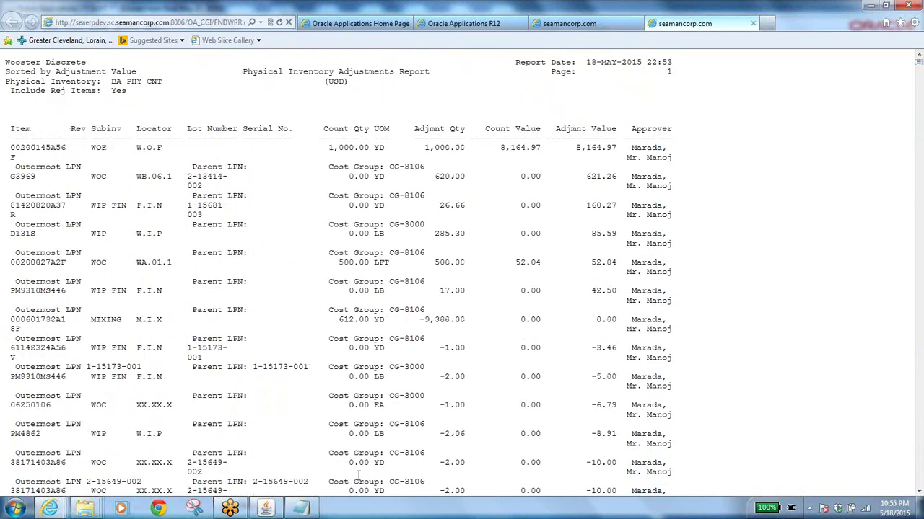
# Switch to the classes trails notes in Notepad and copy item number 000601732A18F.
pyautogui.click(304, 509)
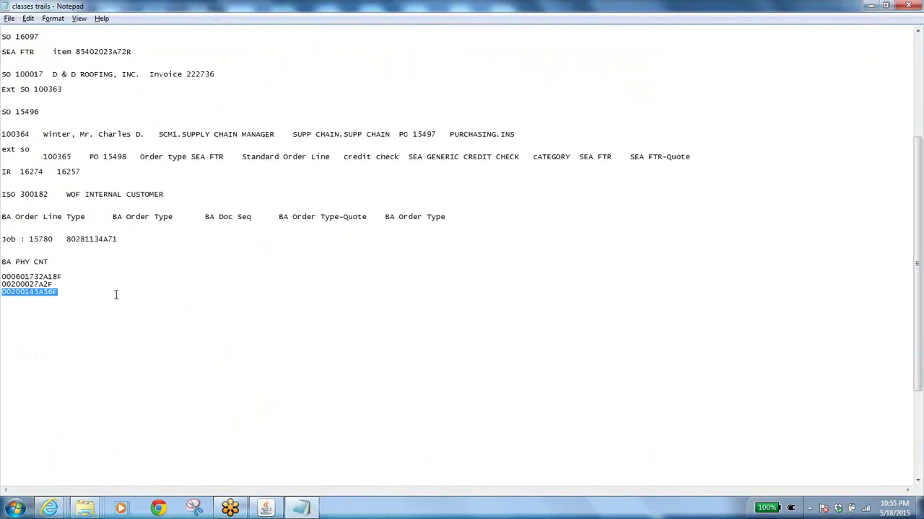
pyautogui.click(63, 277)
pyautogui.doubleClick(63, 277)
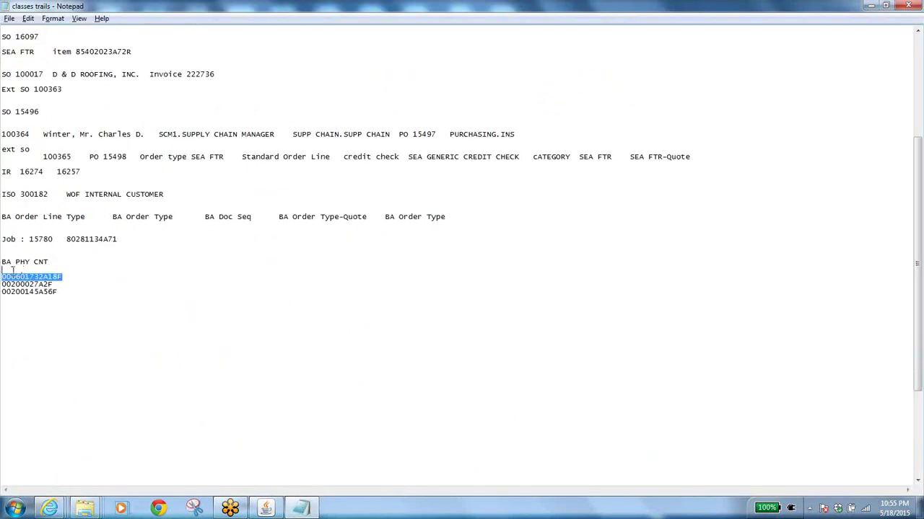
pyautogui.rightClick(24, 277)
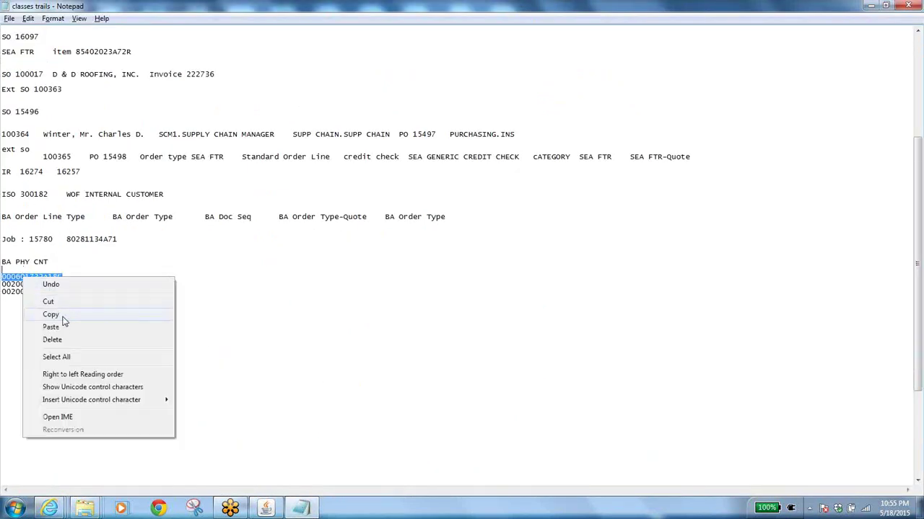
pyautogui.click(64, 316)
# Return to the adjustments report in the browser, search it for item 000601732A18F and look through its pages.
pyautogui.hotkey('alt', 'Tab')
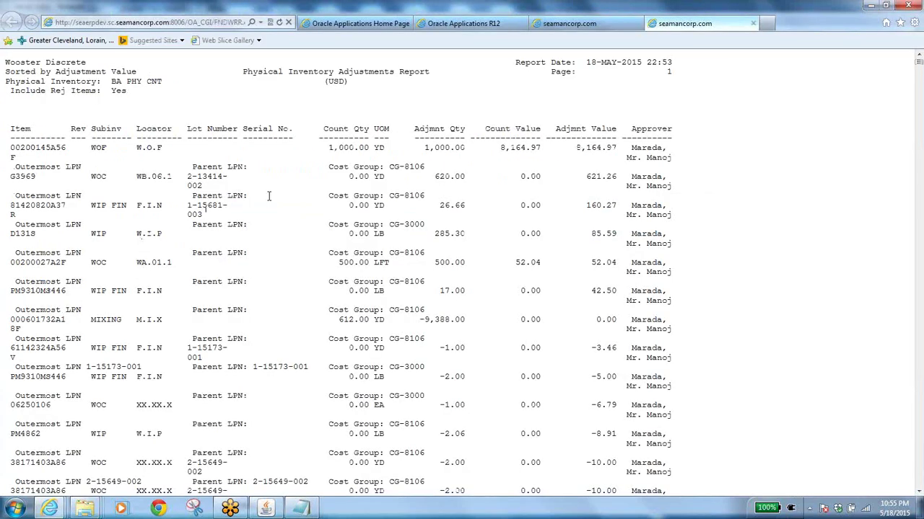
pyautogui.hotkey('ctrl', 'f')
pyautogui.hotkey('ctrl', 'v')
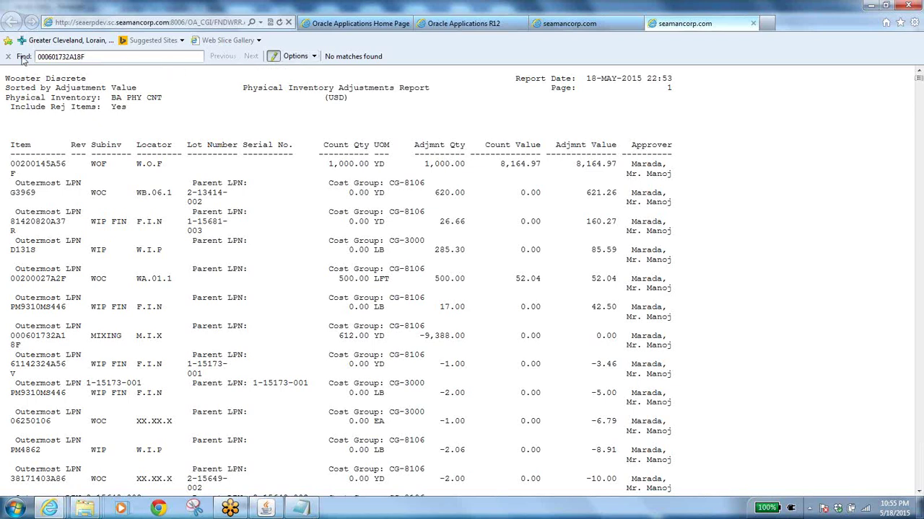
pyautogui.moveTo(88, 56); pyautogui.dragTo(2, 54)
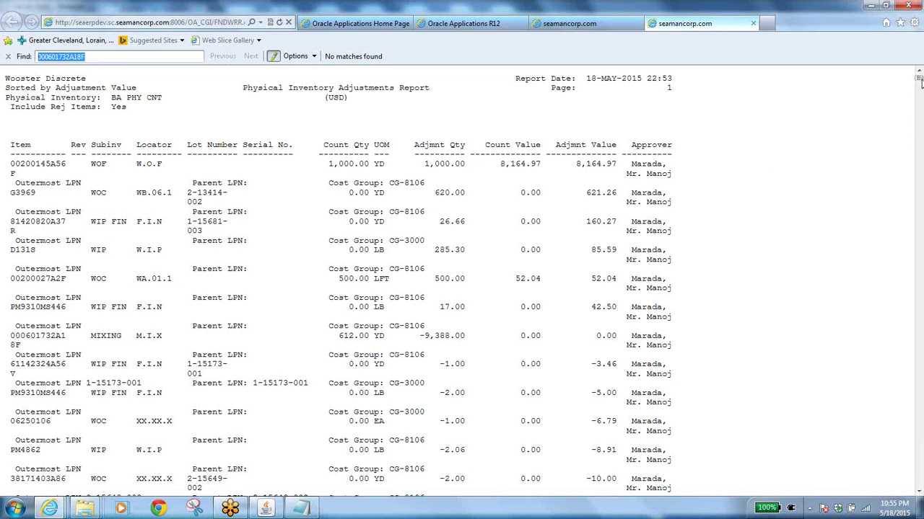
pyautogui.moveTo(918, 77); pyautogui.dragTo(918, 160)
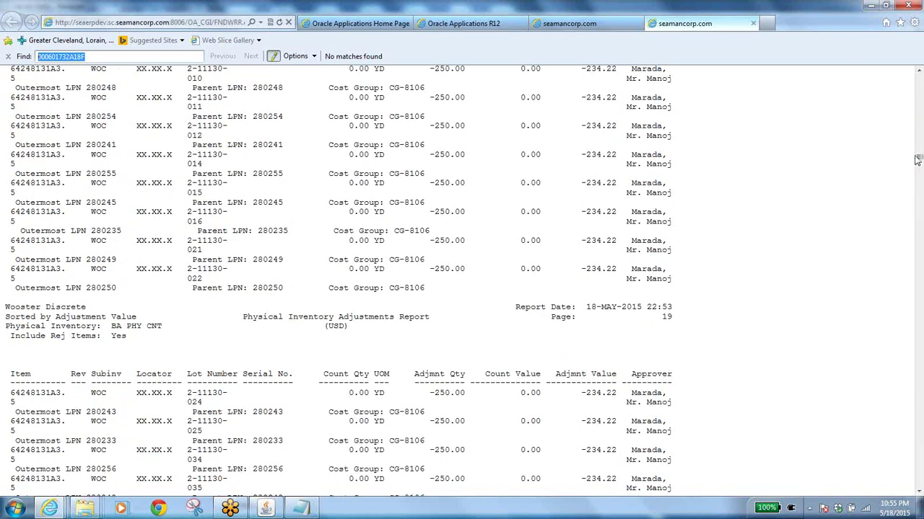
pyautogui.moveTo(919, 160); pyautogui.dragTo(918, 76)
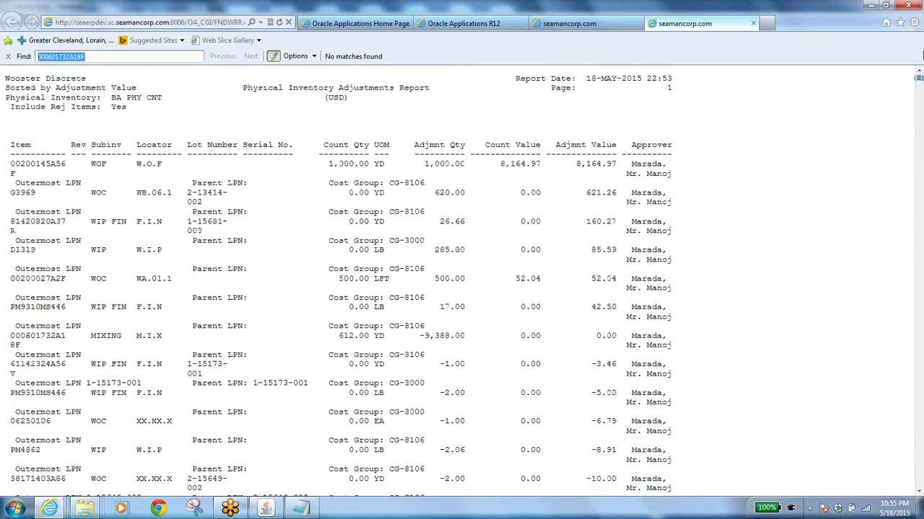
# Close both output tabs in the browser, switch to Oracle Applications, close the report viewer and refresh the request list.
pyautogui.click(753, 25)
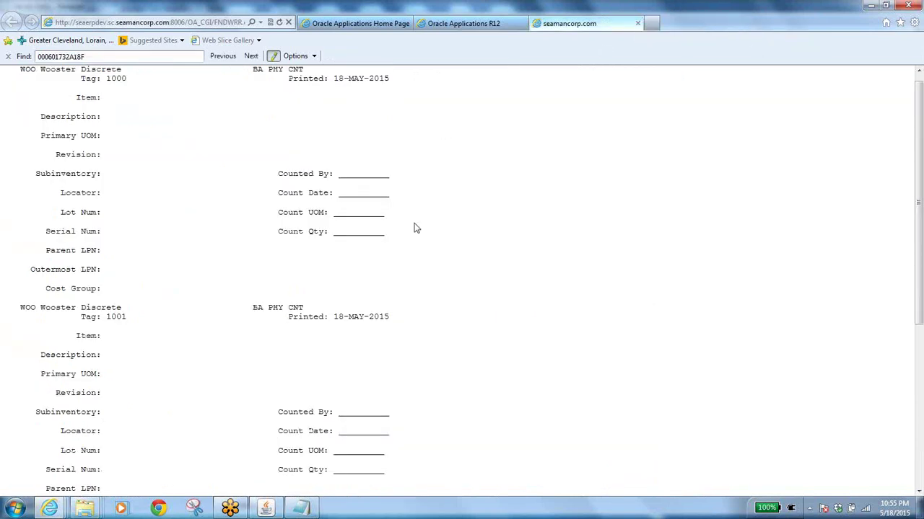
pyautogui.click(638, 24)
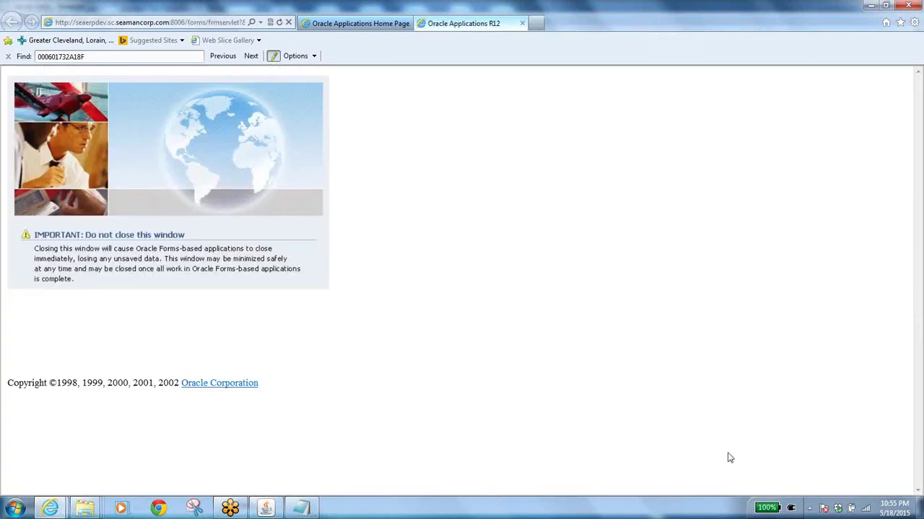
pyautogui.click(265, 508)
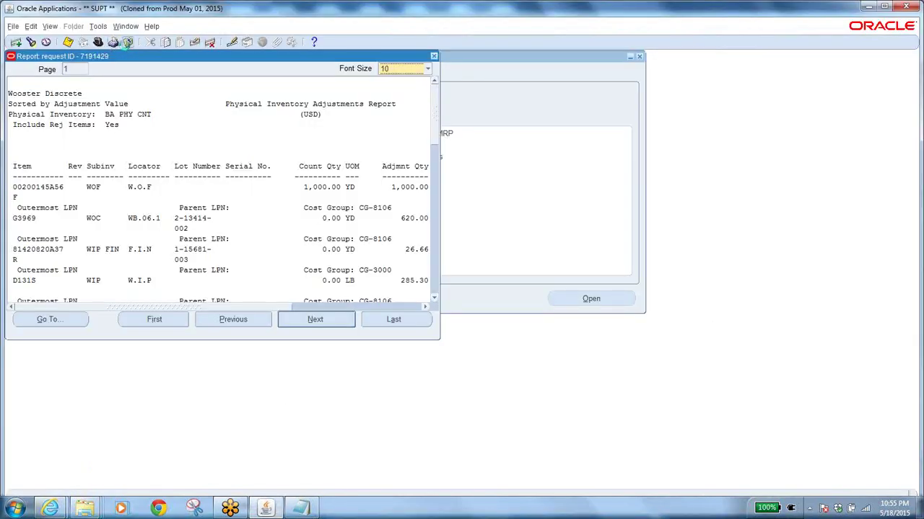
pyautogui.click(128, 42)
pyautogui.click(76, 79)
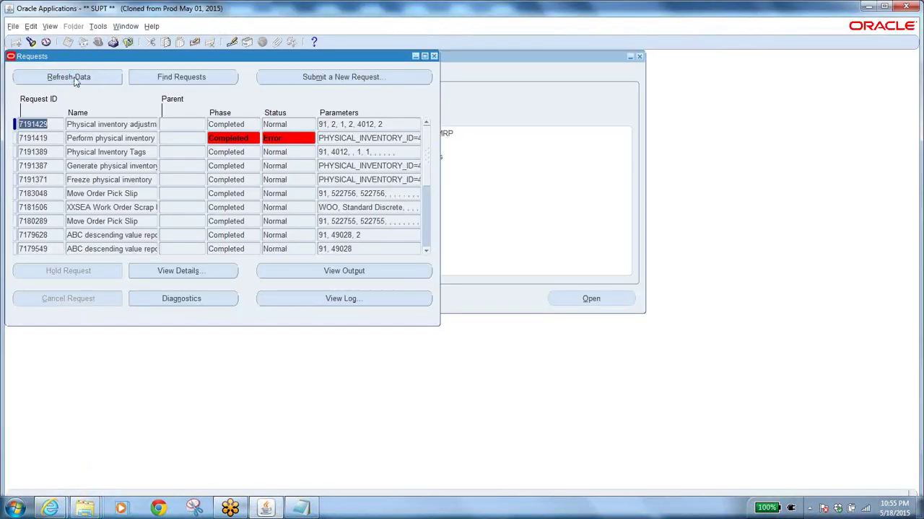
# Compare the full names and statuses of the adjustments report and Perform physical inventory Adjustments requests.
pyautogui.click(121, 138)
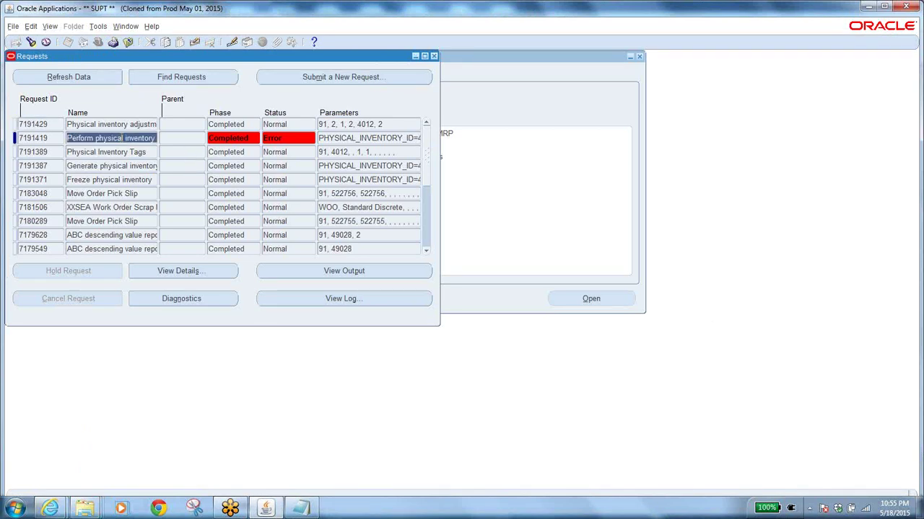
pyautogui.click(117, 124)
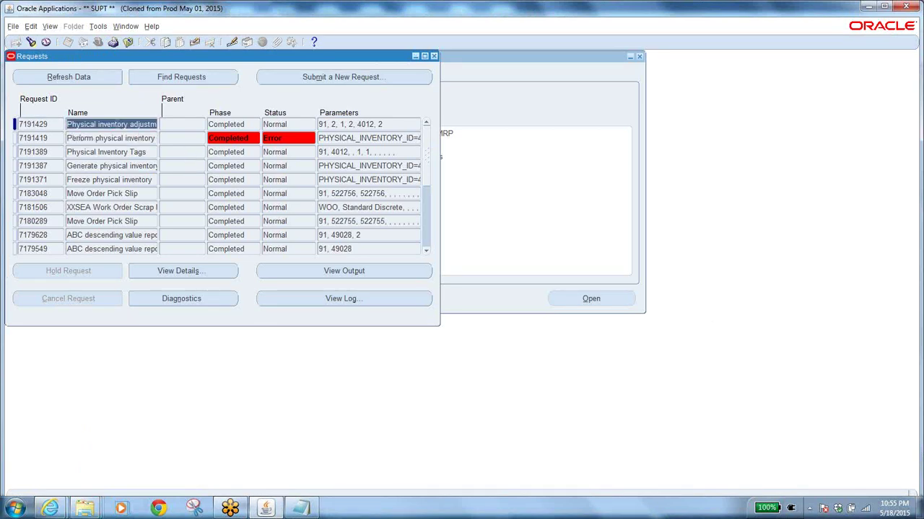
pyautogui.click(125, 139)
pyautogui.moveTo(127, 139); pyautogui.dragTo(214, 149)
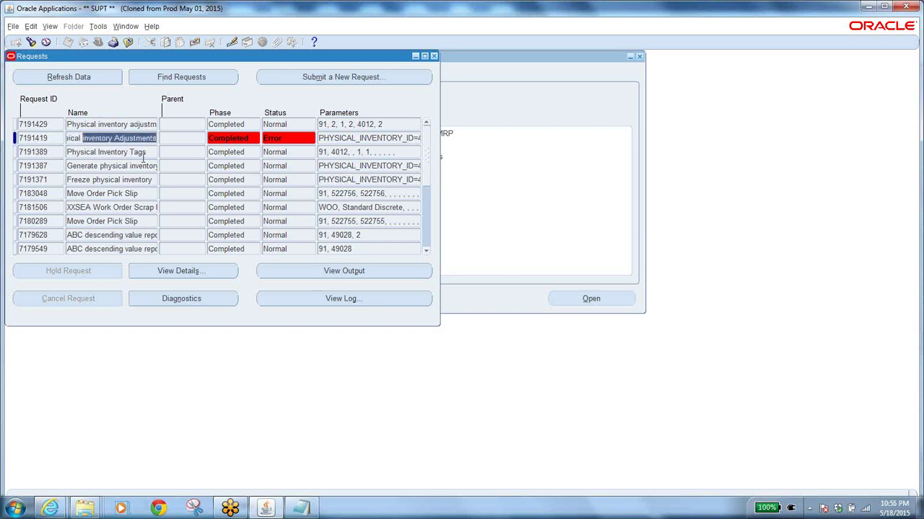
pyautogui.click(113, 125)
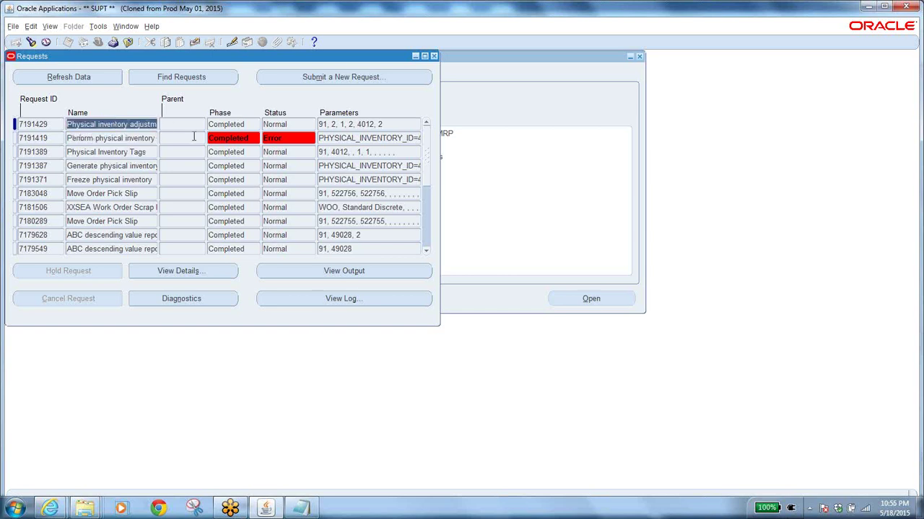
# Open the log of the Perform physical inventory Adjustments request in the browser and examine its closing messages for the error cause.
pyautogui.click(119, 140)
pyautogui.click(332, 299)
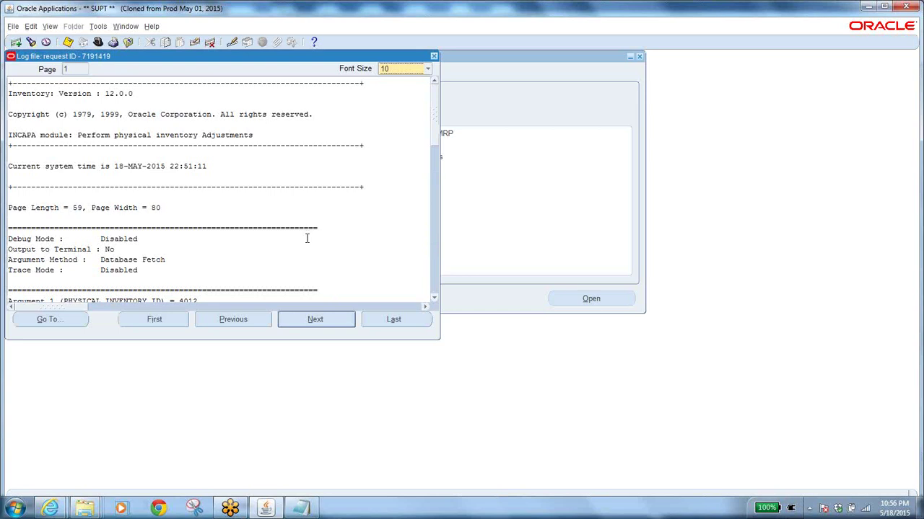
pyautogui.click(101, 42)
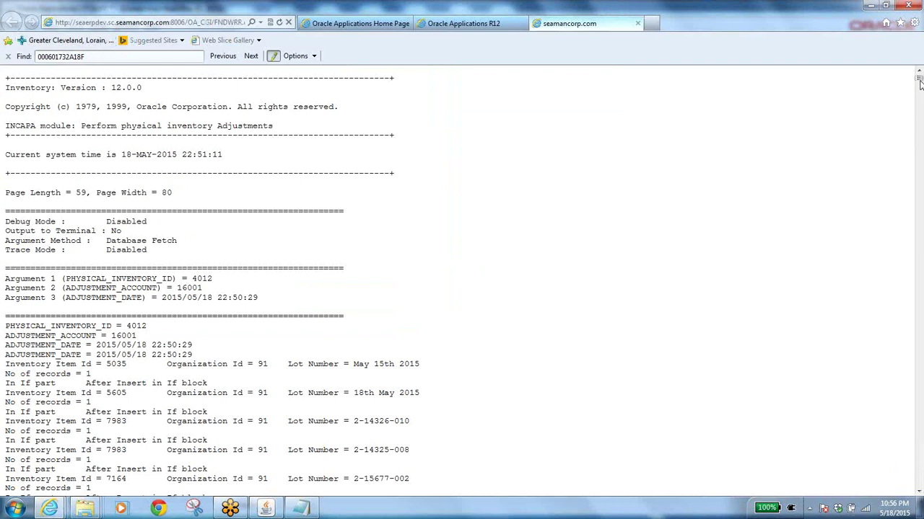
pyautogui.moveTo(919, 82); pyautogui.dragTo(920, 483)
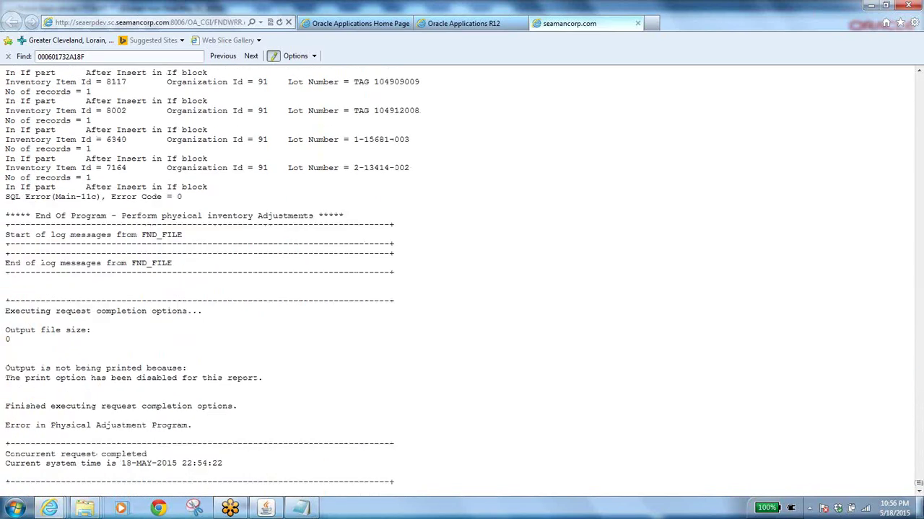
pyautogui.click(921, 510)
pyautogui.click(920, 510)
pyautogui.scroll(15, 921, 98)
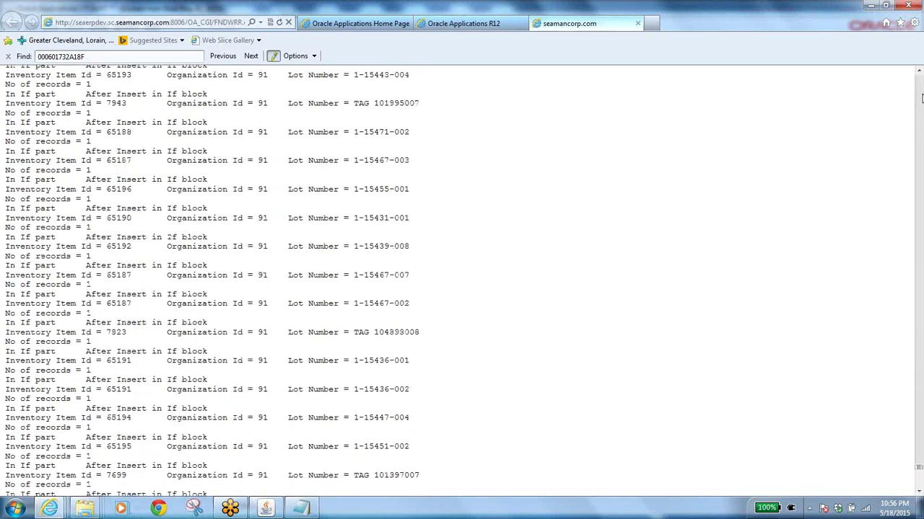
# Close the log's browser tab and its viewer in Oracle Applications to return to the request list.
pyautogui.click(638, 24)
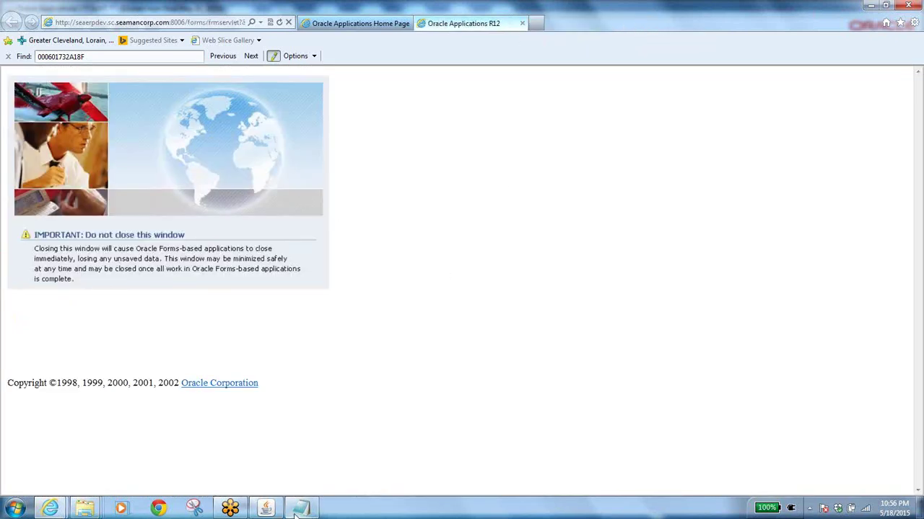
pyautogui.click(265, 508)
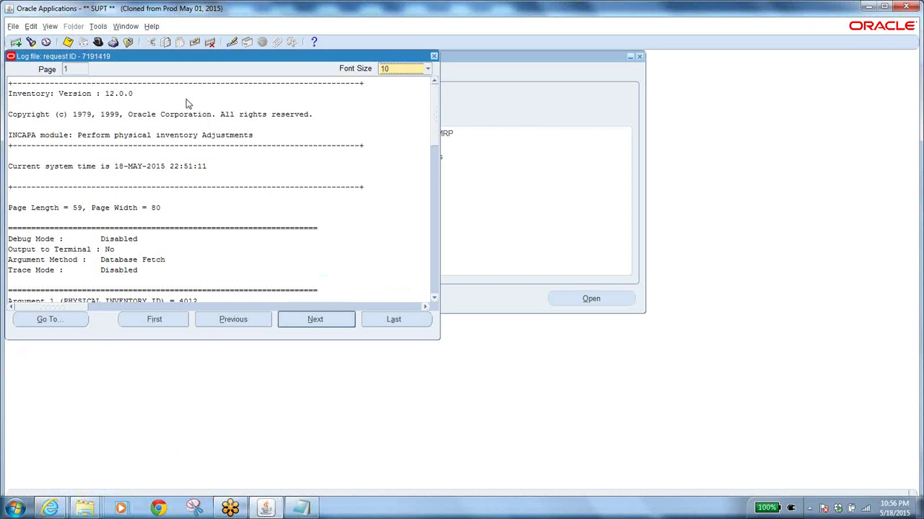
pyautogui.click(127, 43)
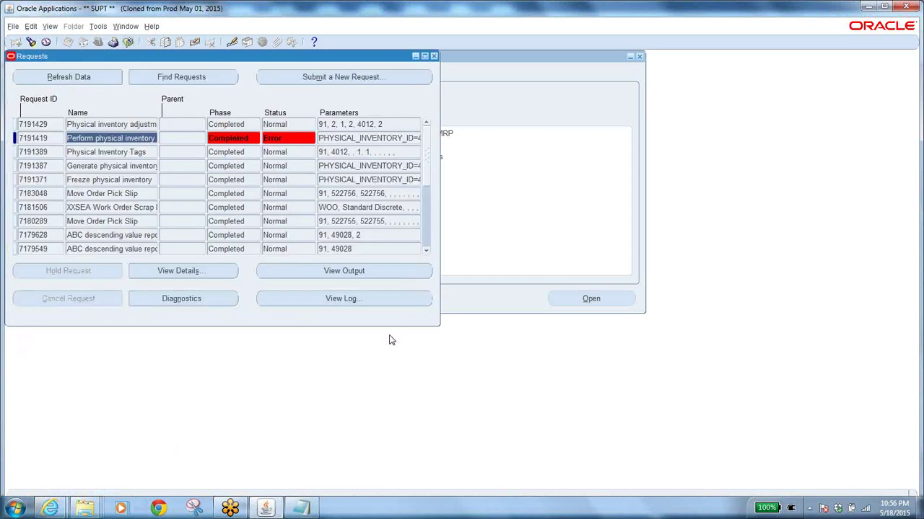